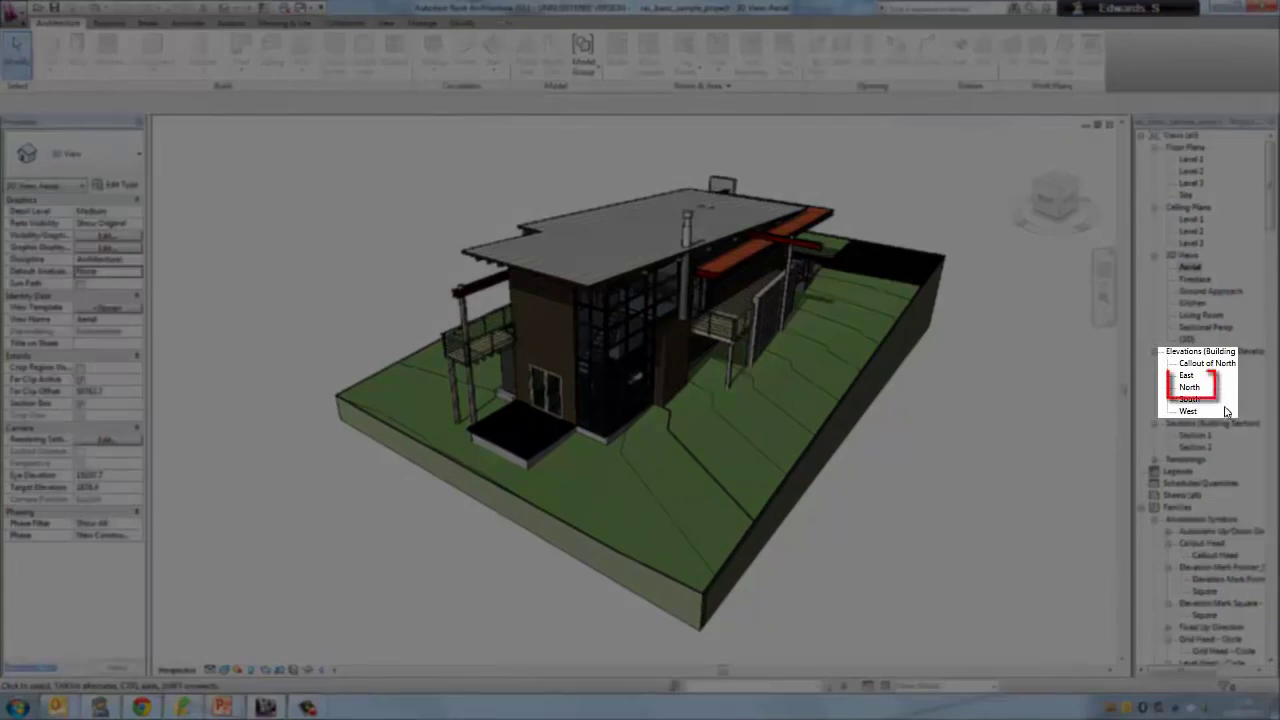
Open the North building elevation and bring up its Visibility/Graphic Overrides settings
{"action": "left_click", "coordinate": [1189, 387]}
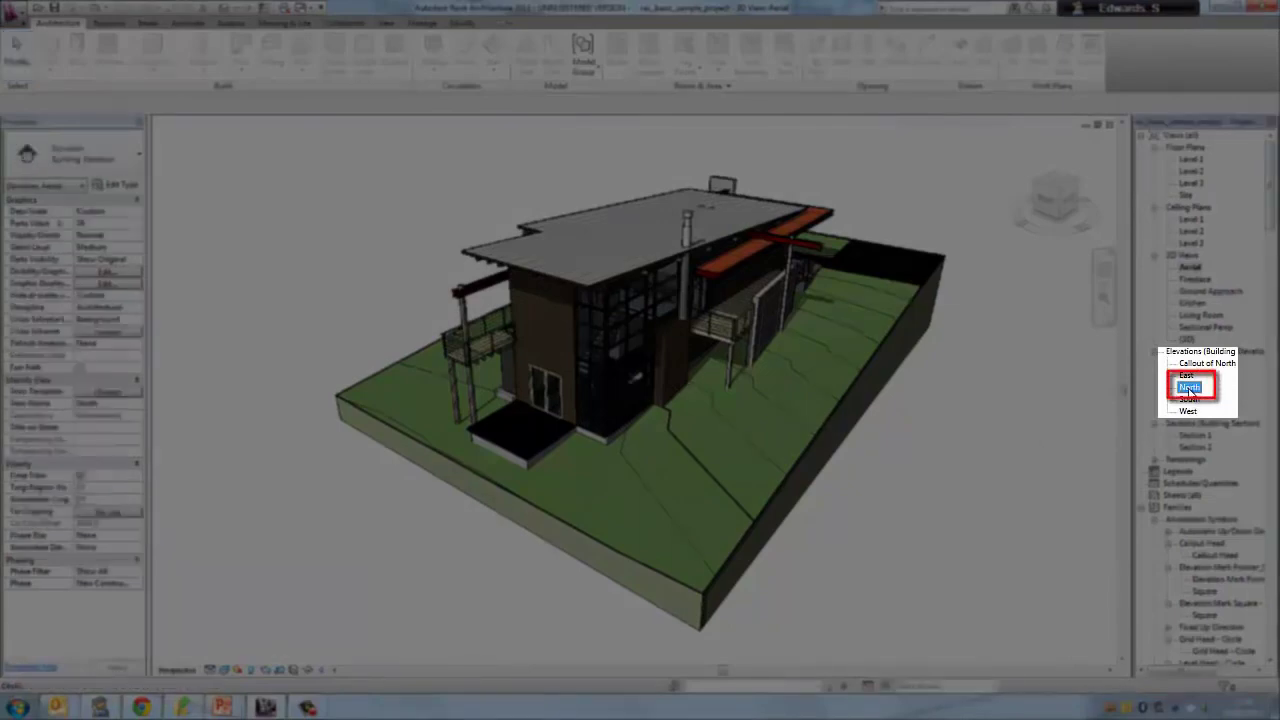
{"action": "double_click", "coordinate": [1189, 388]}
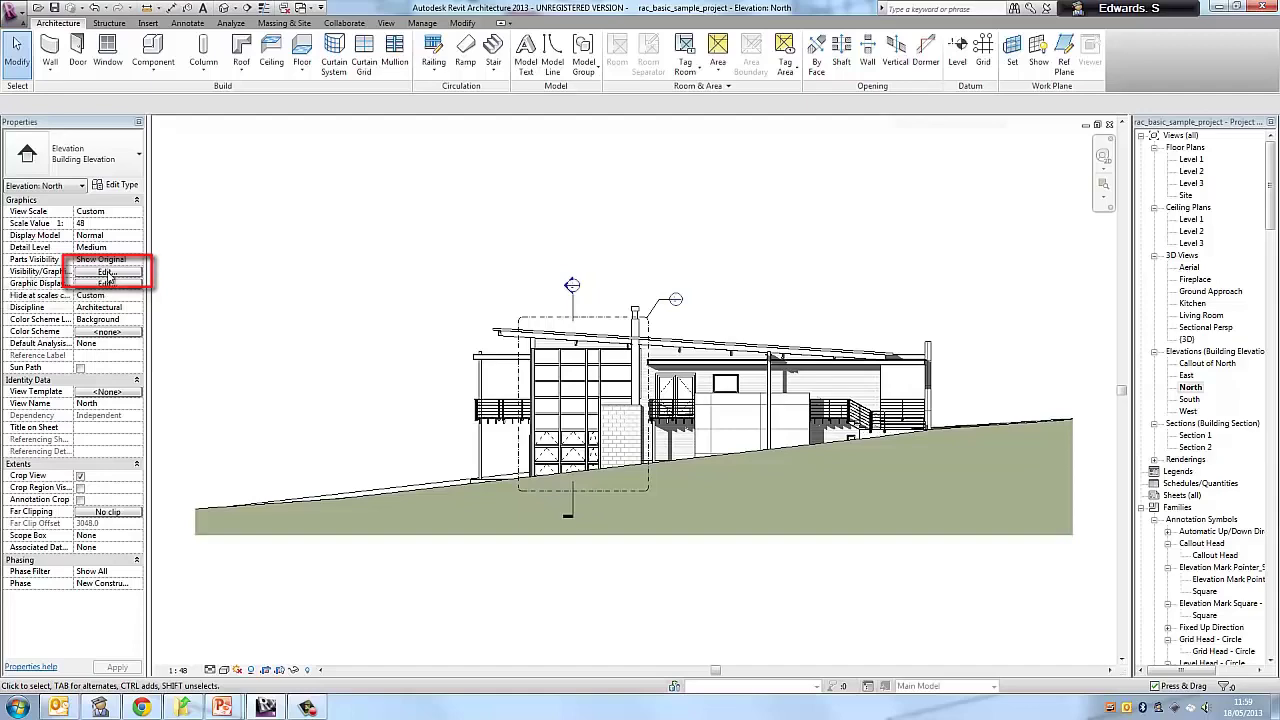
{"action": "left_click", "coordinate": [108, 273]}
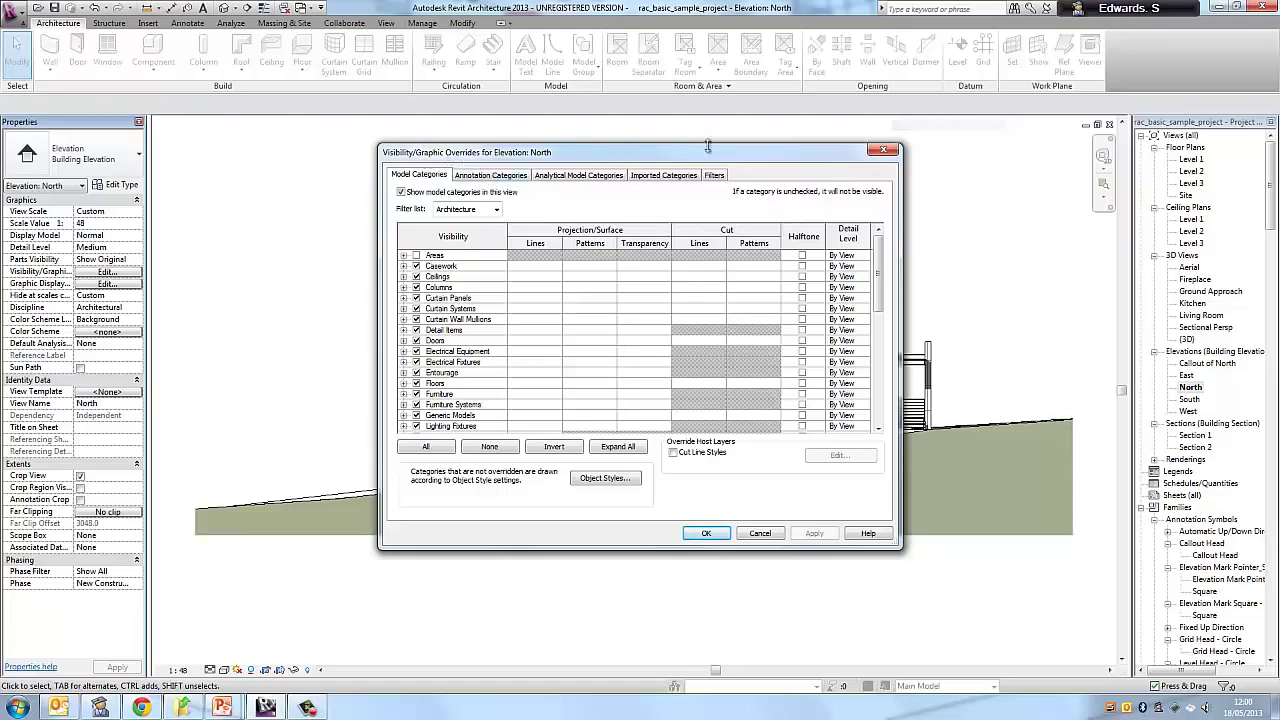
{"action": "left_click", "coordinate": [883, 151]}
{"action": "key", "text": "v"}
{"action": "key", "text": "g"}
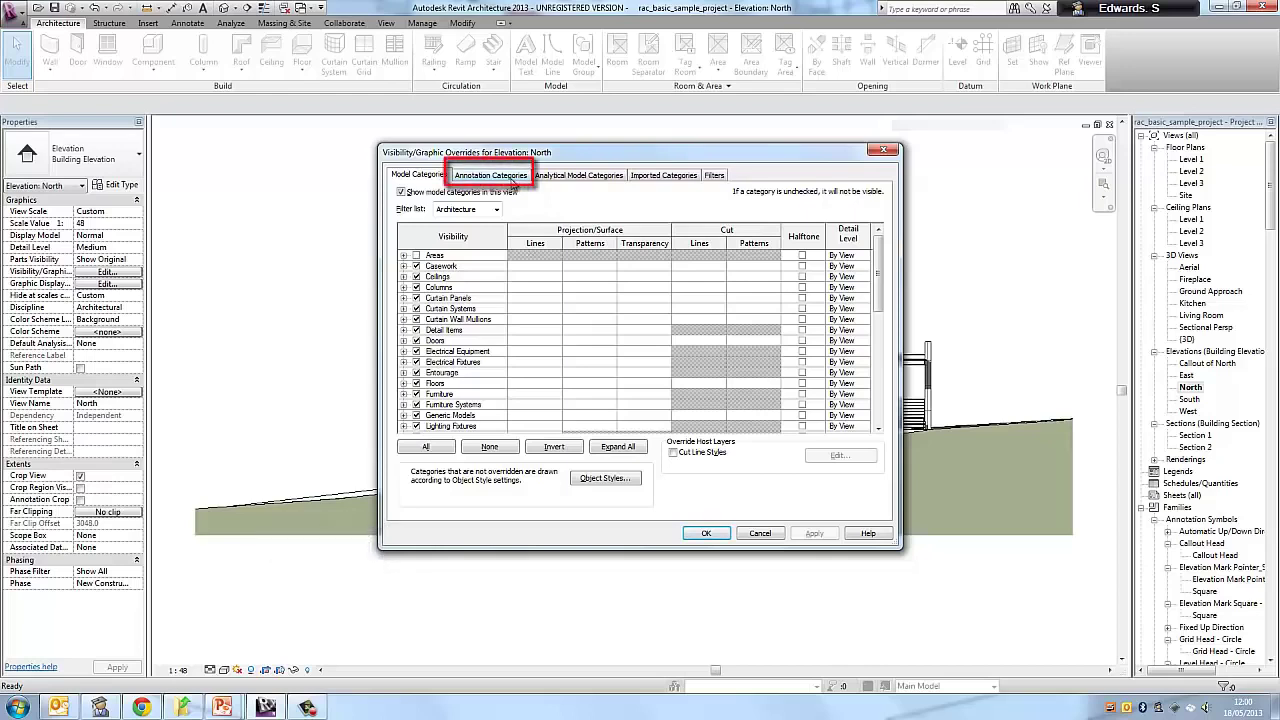
Turn on the Levels annotation category for the North elevation and apply the override
{"action": "left_click", "coordinate": [512, 178]}
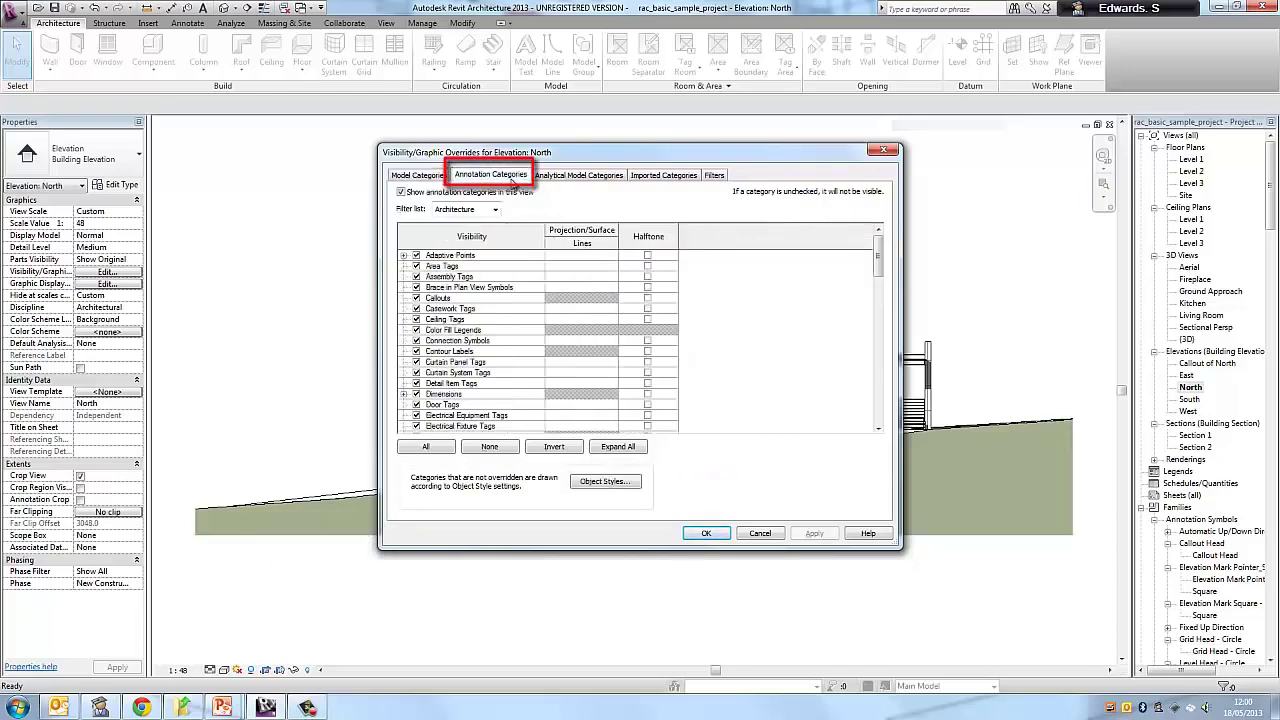
{"action": "scroll", "coordinate": [622, 397], "scroll_direction": "down", "scroll_amount": 2}
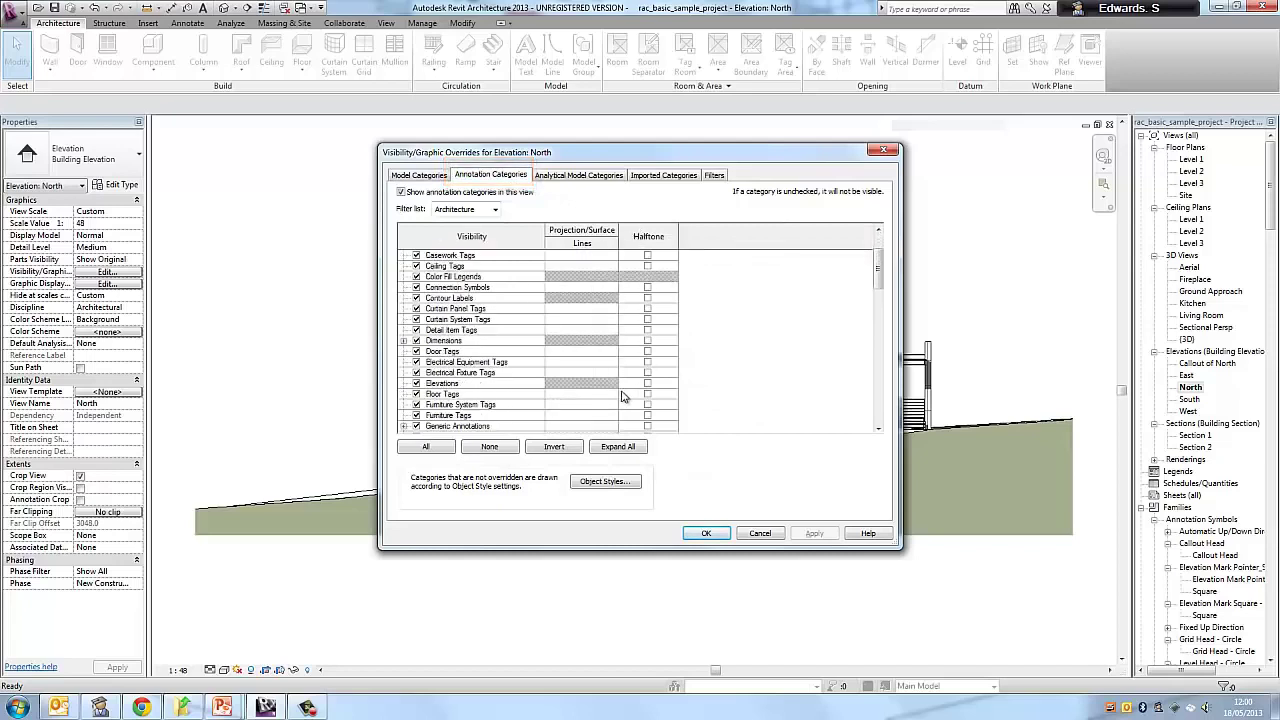
{"action": "scroll", "coordinate": [622, 397], "scroll_direction": "down", "scroll_amount": 5}
{"action": "left_click", "coordinate": [416, 330]}
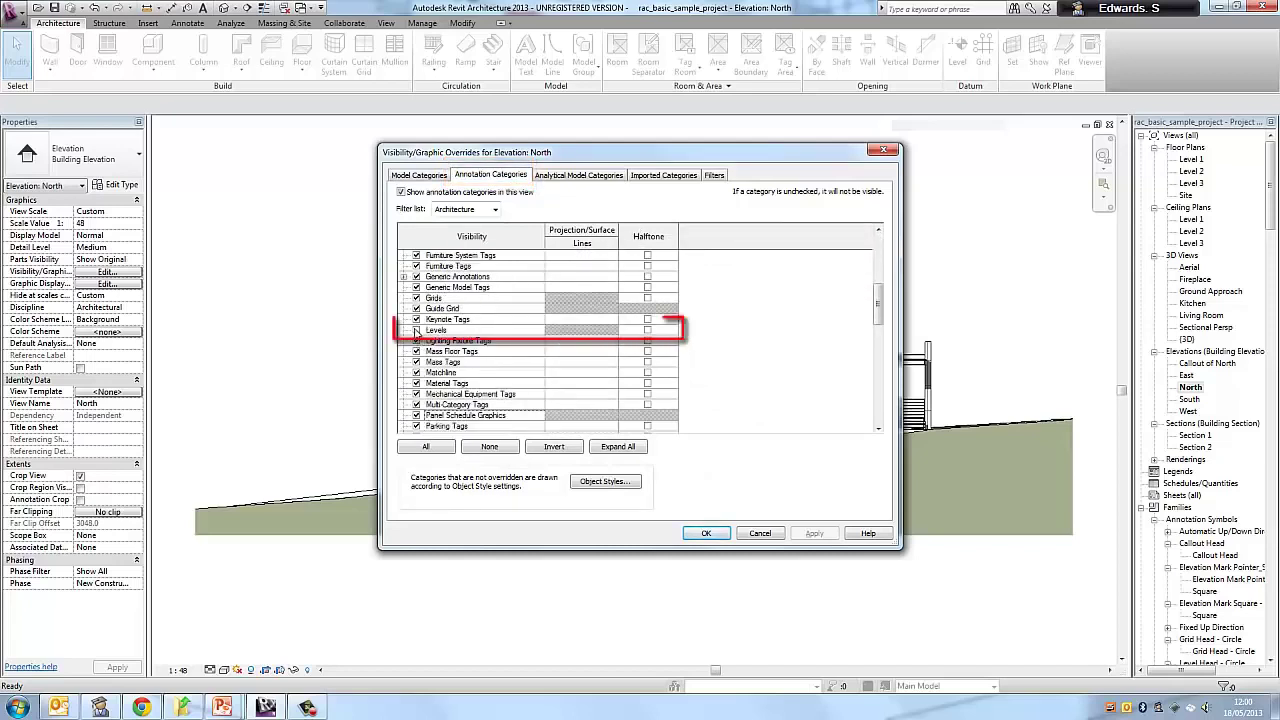
{"action": "left_click", "coordinate": [416, 330]}
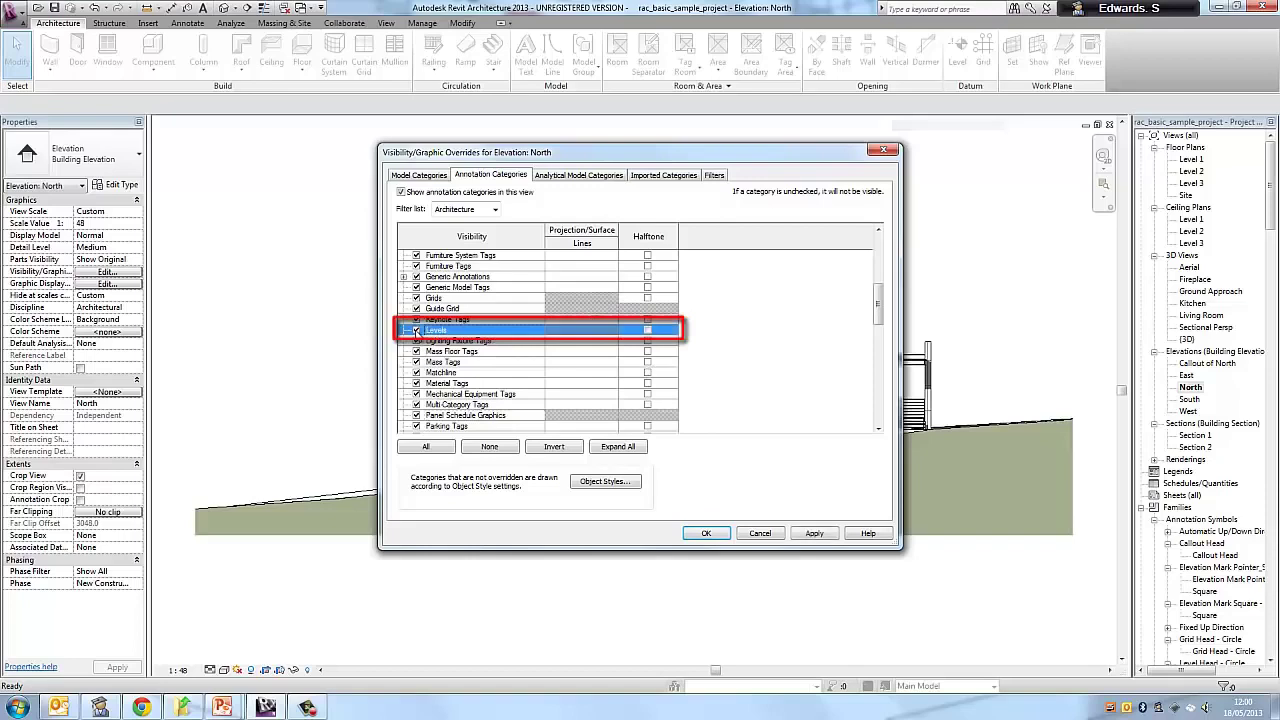
{"action": "left_click", "coordinate": [704, 533]}
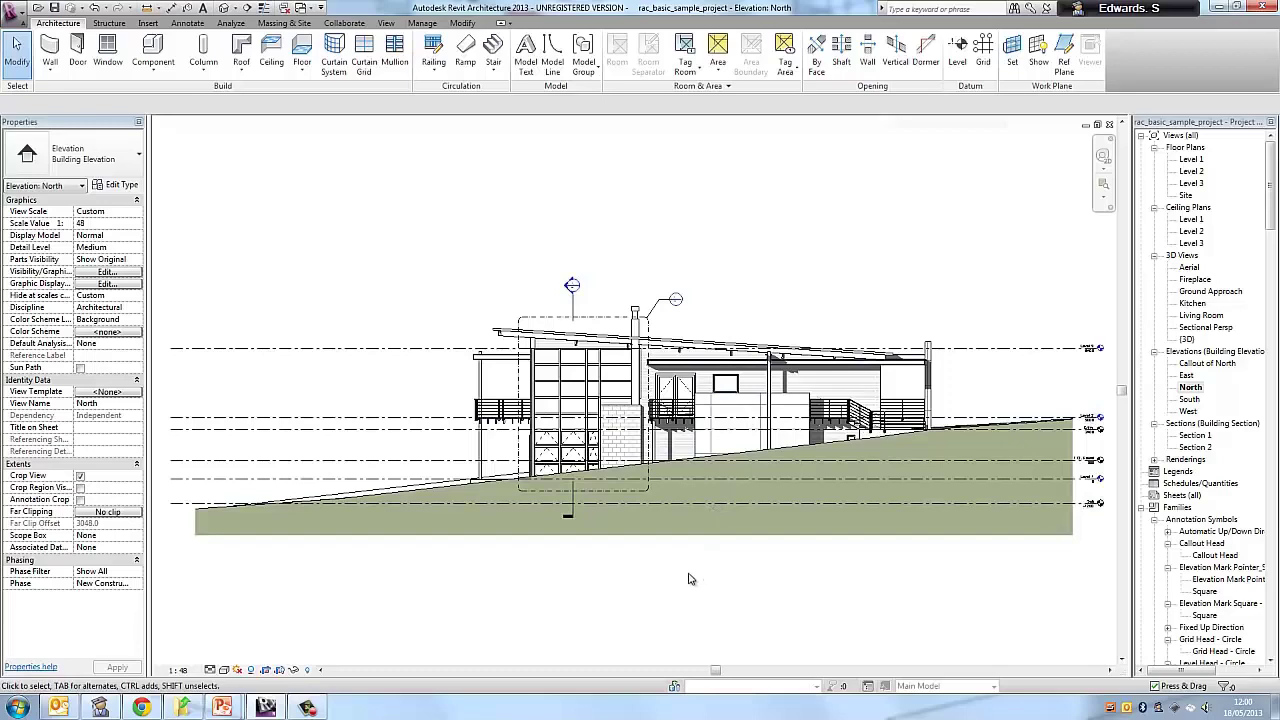
Open the Level 1 floor plan from its blue level head in the North elevation
{"action": "middle_click_drag", "start_coordinate": [856, 556], "coordinate": [615, 553]}
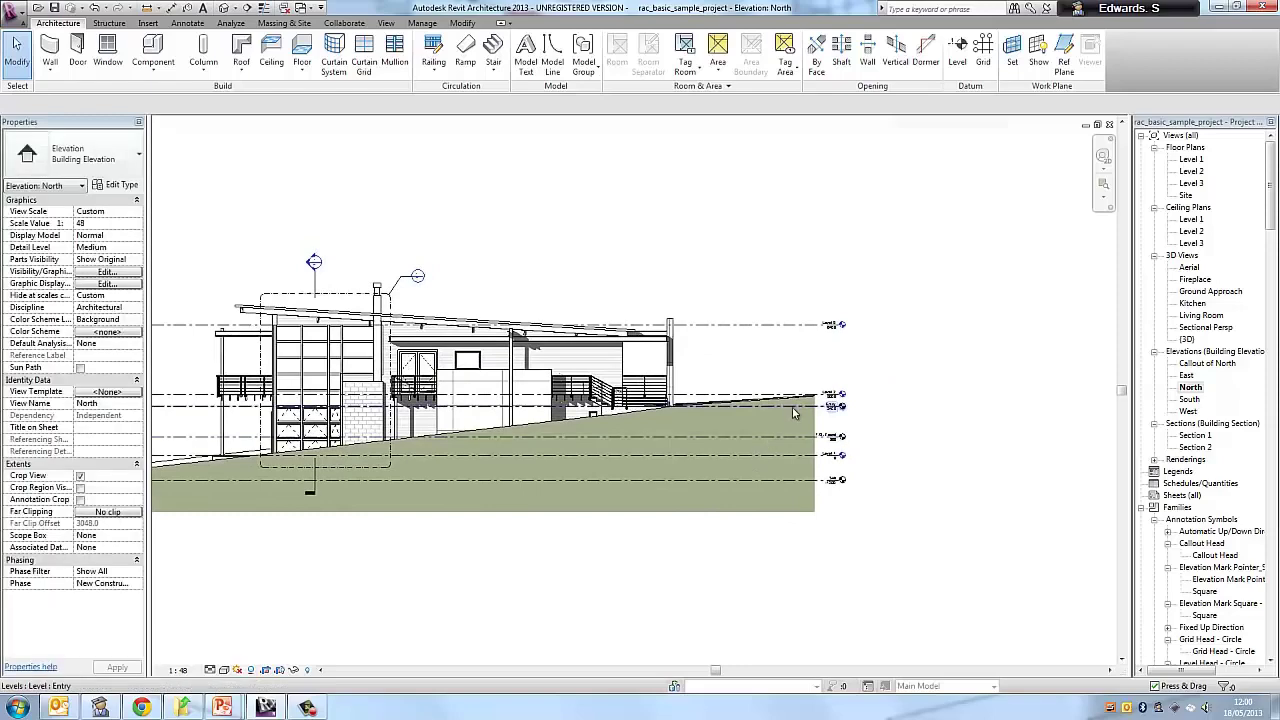
{"action": "scroll", "coordinate": [845, 415], "scroll_direction": "up", "scroll_amount": 5}
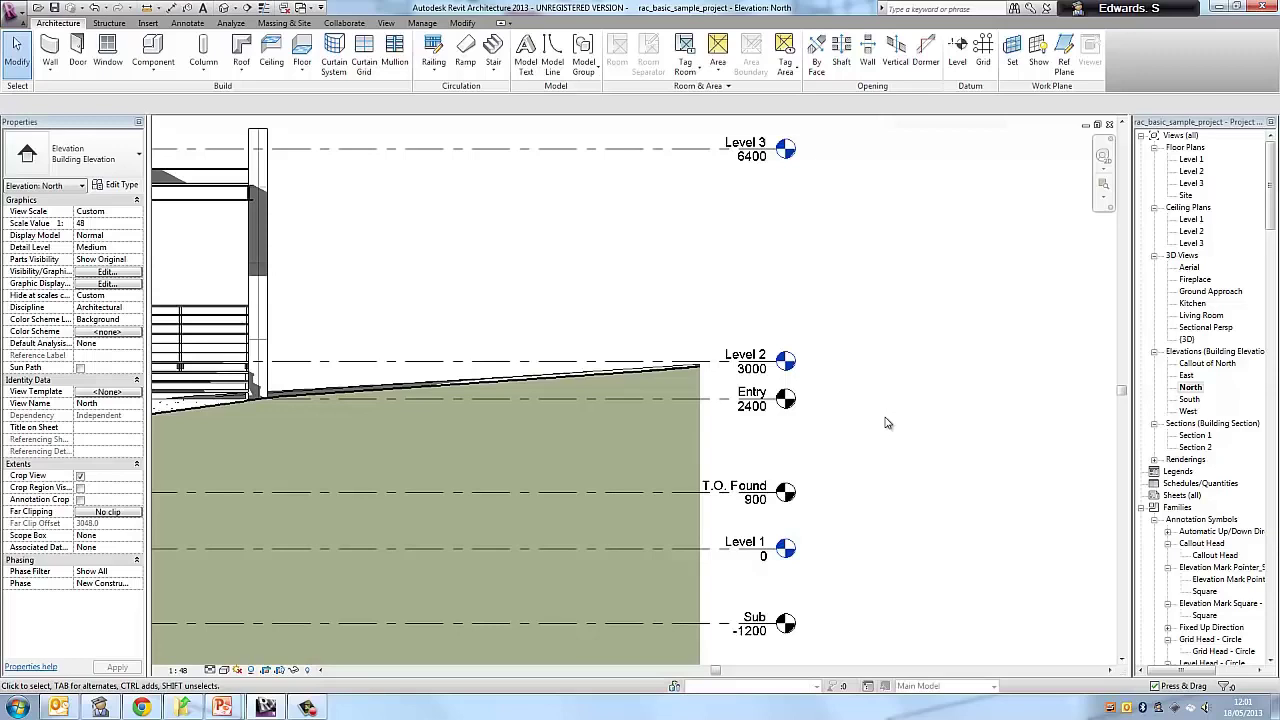
{"action": "double_click", "coordinate": [786, 550]}
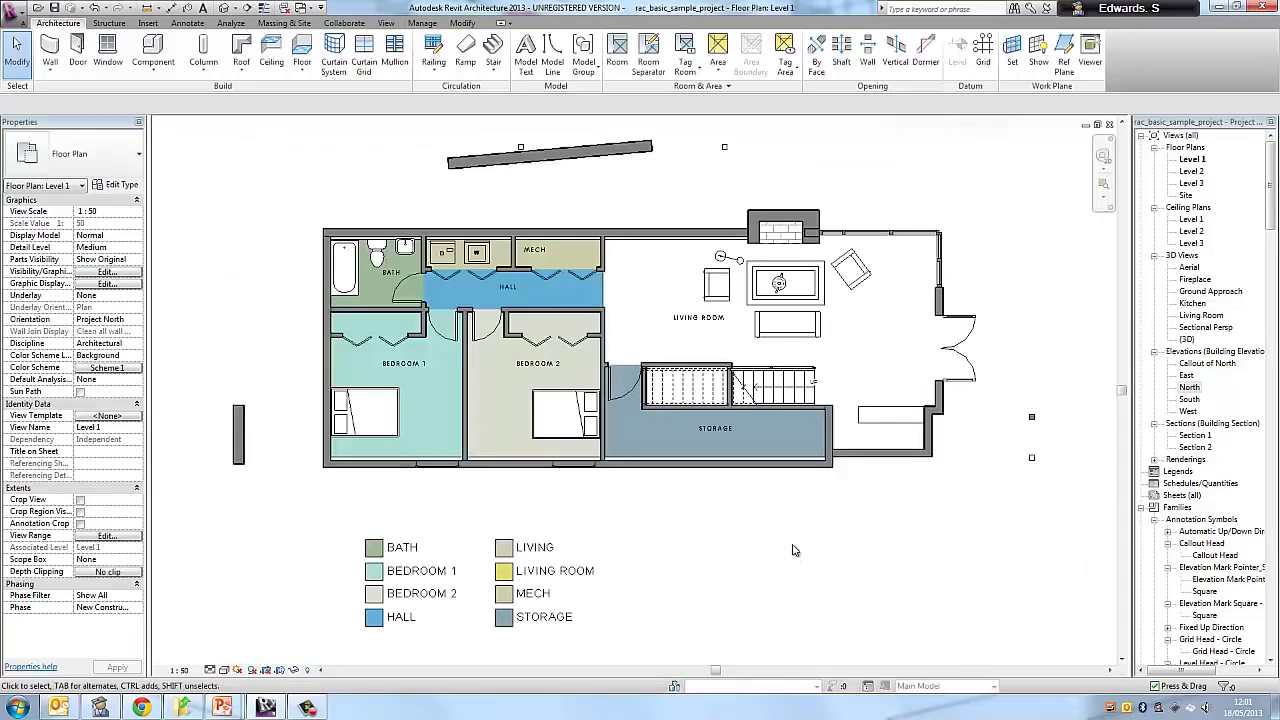
{"action": "scroll", "coordinate": [885, 200], "scroll_direction": "up", "scroll_amount": 1}
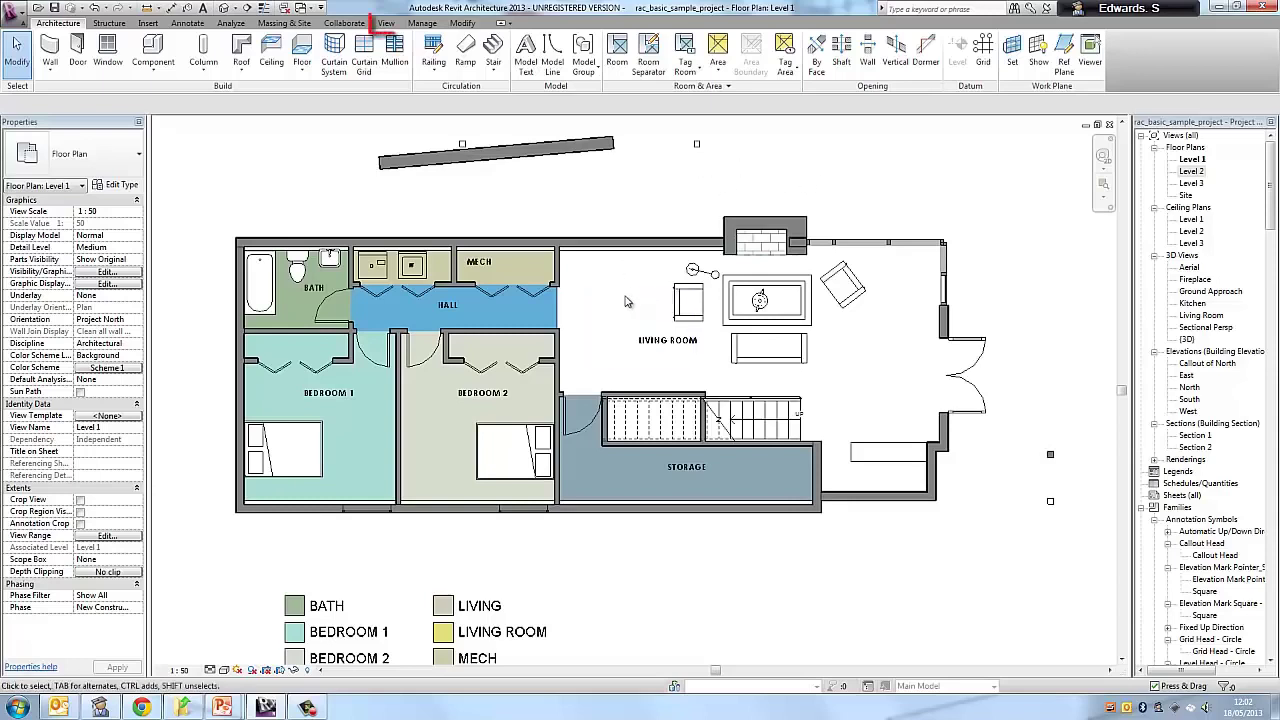
Tile the open plan, elevation and 3D view windows side by side
{"action": "left_click", "coordinate": [388, 24]}
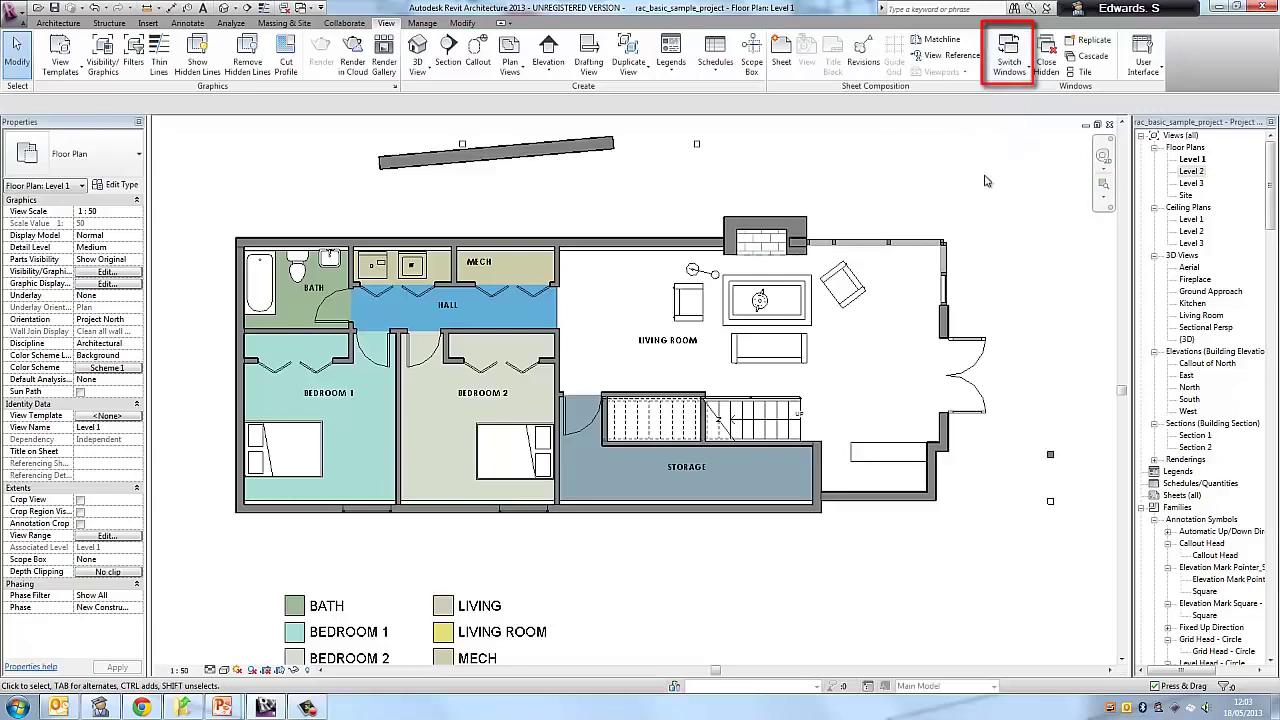
{"action": "key", "text": "w"}
{"action": "key", "text": "t"}
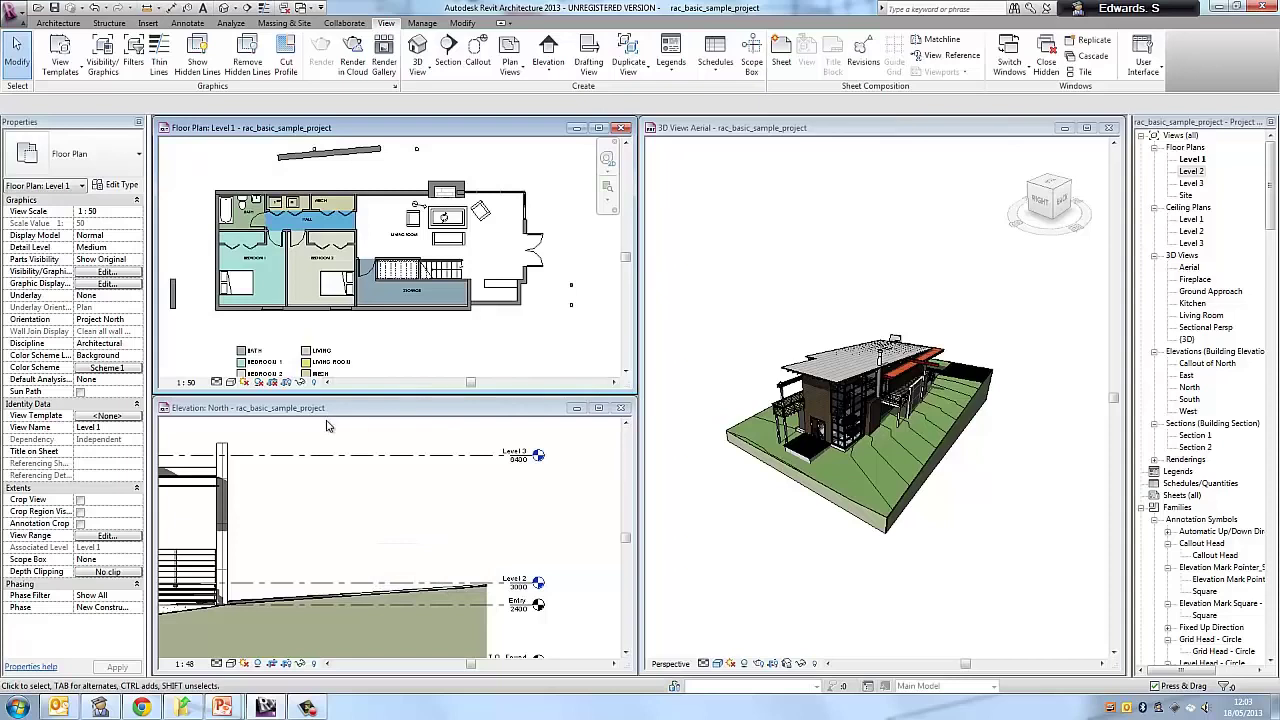
Maximize the North elevation window and fit the whole elevation in view with Zoom All to Fit
{"action": "left_click", "coordinate": [356, 415]}
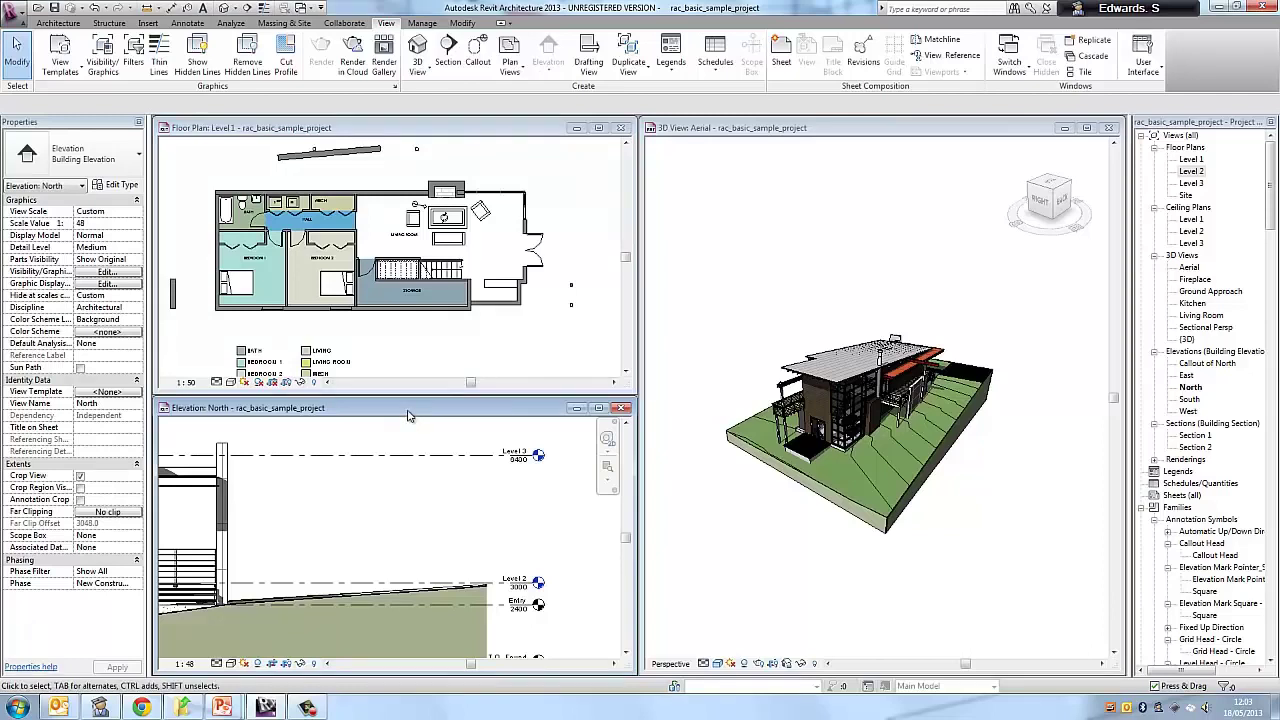
{"action": "double_click", "coordinate": [408, 416]}
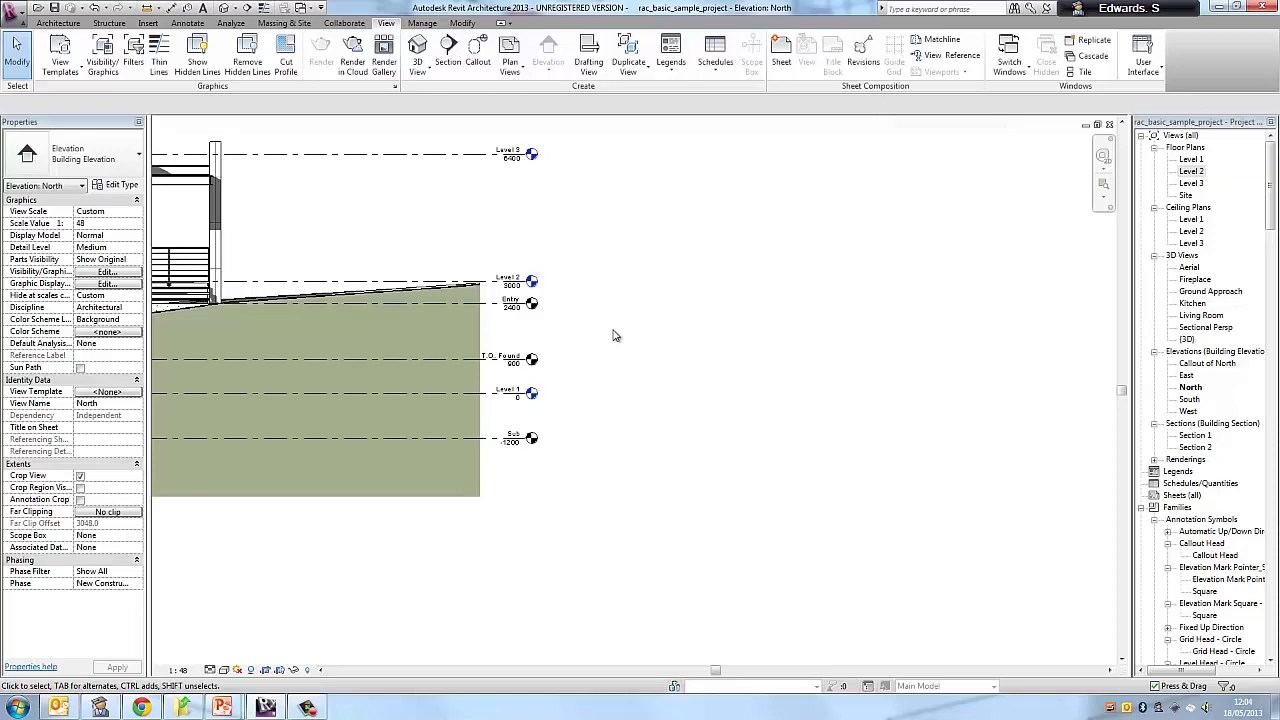
{"action": "key", "text": "z"}
{"action": "key", "text": "e"}
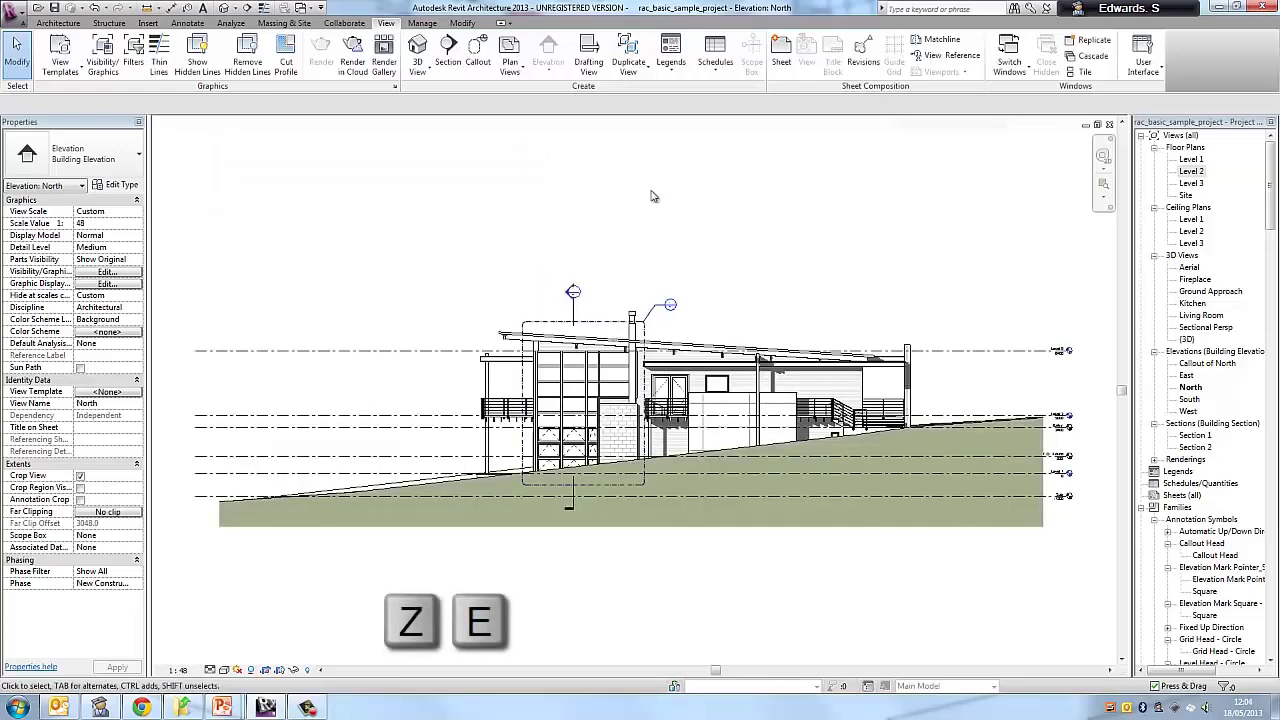
{"action": "scroll", "coordinate": [738, 289], "scroll_direction": "up", "scroll_amount": 1}
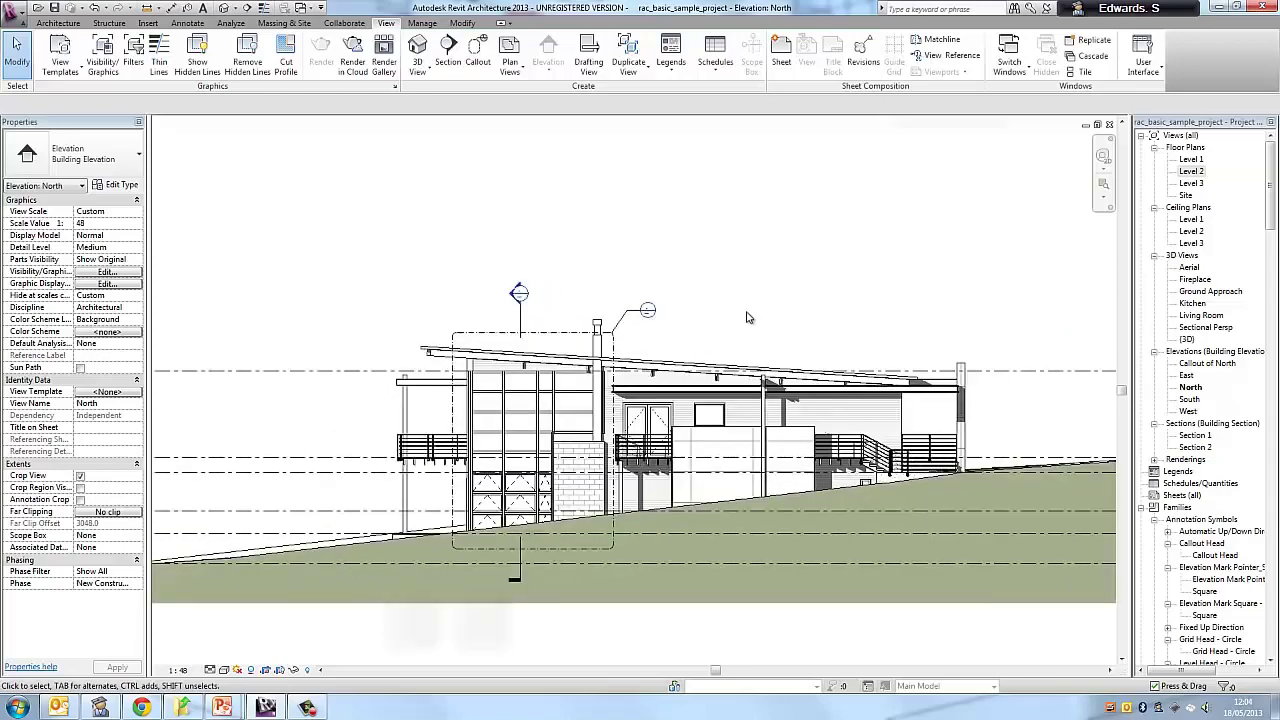
{"action": "scroll", "coordinate": [746, 317], "scroll_direction": "up", "scroll_amount": 2}
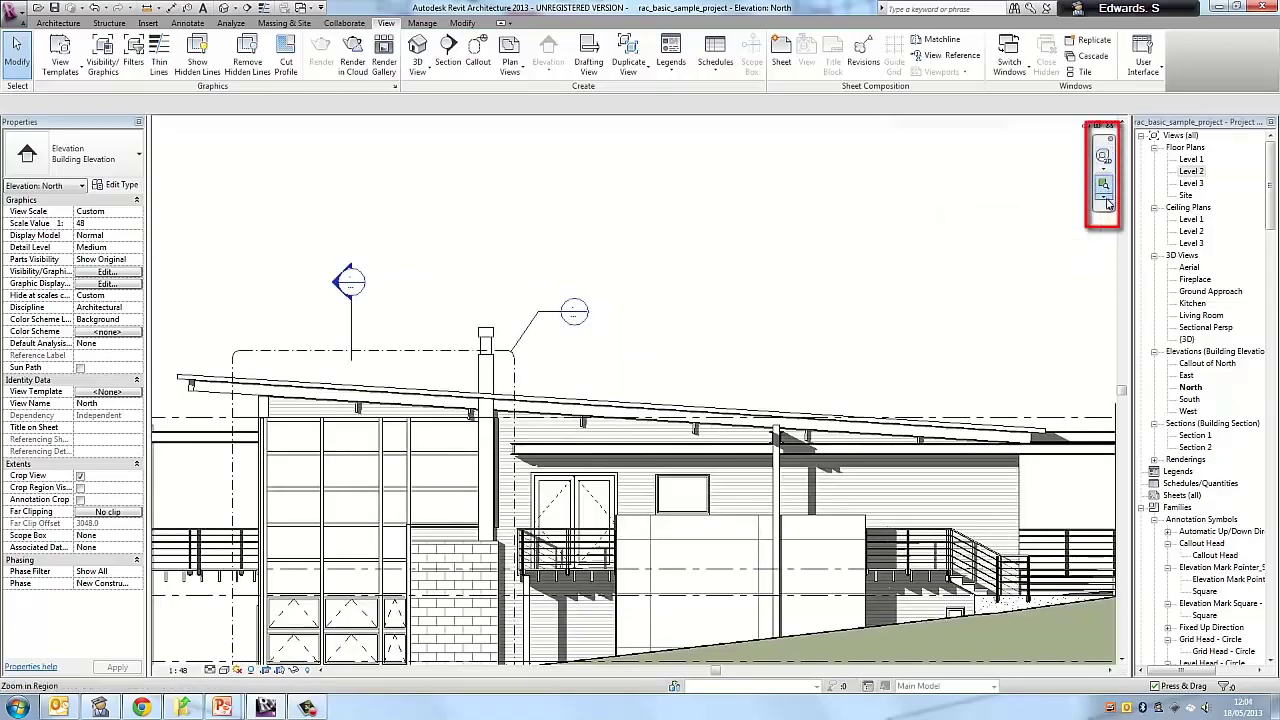
{"action": "left_click", "coordinate": [1105, 200]}
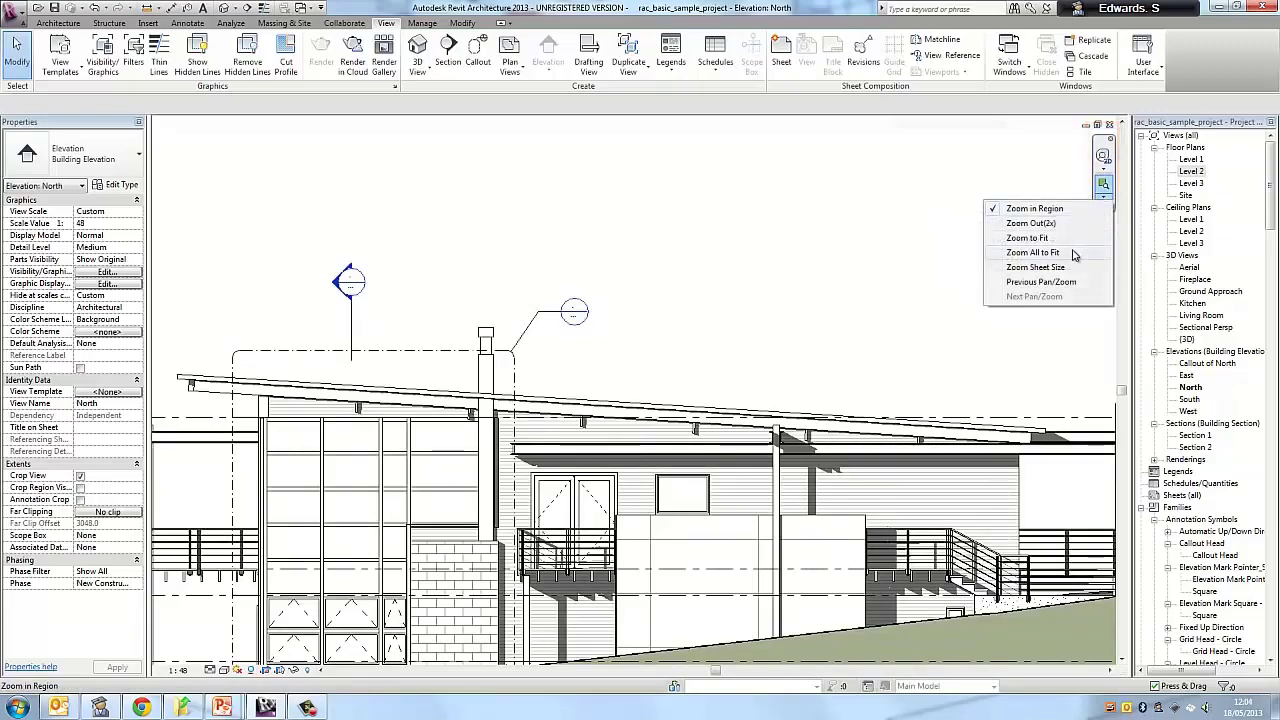
{"action": "left_click", "coordinate": [1070, 253]}
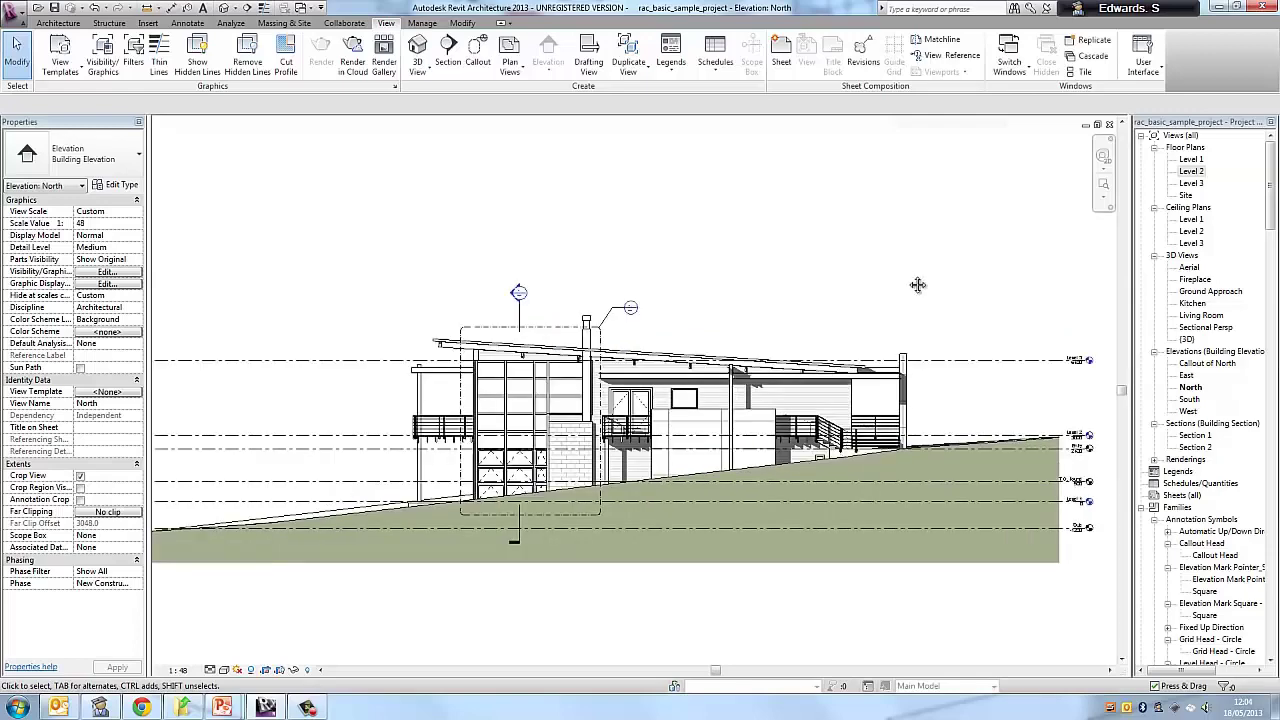
Set the elevation of Level 3 to 6000 in the North elevation
{"action": "scroll", "coordinate": [917, 290], "scroll_direction": "up", "scroll_amount": 2}
{"action": "scroll", "coordinate": [910, 305], "scroll_direction": "up", "scroll_amount": 3}
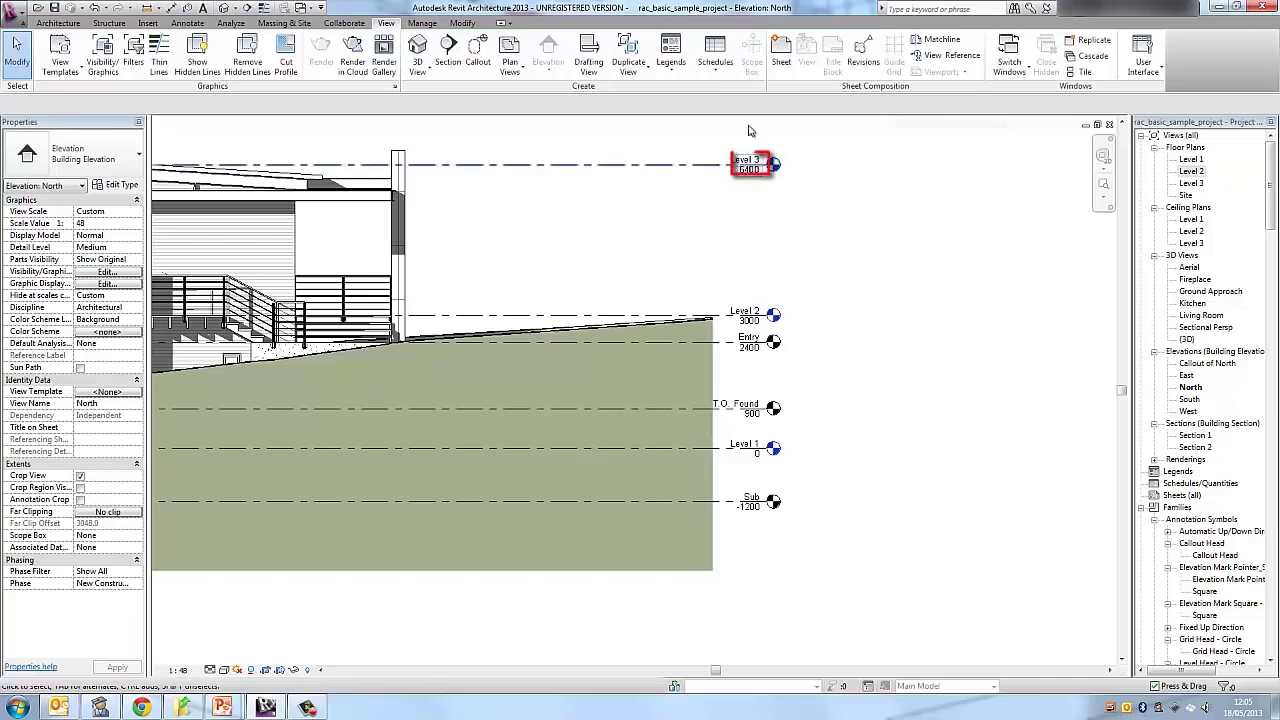
{"action": "left_click", "coordinate": [748, 174]}
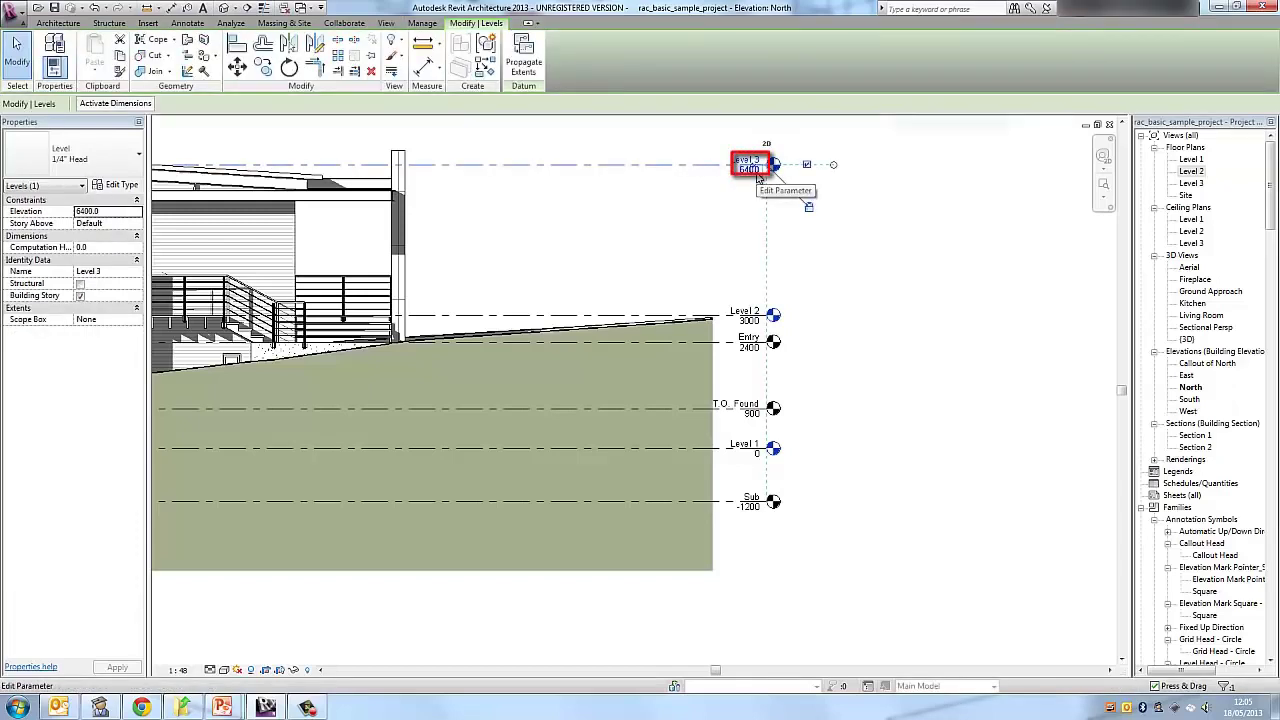
{"action": "left_click", "coordinate": [752, 169]}
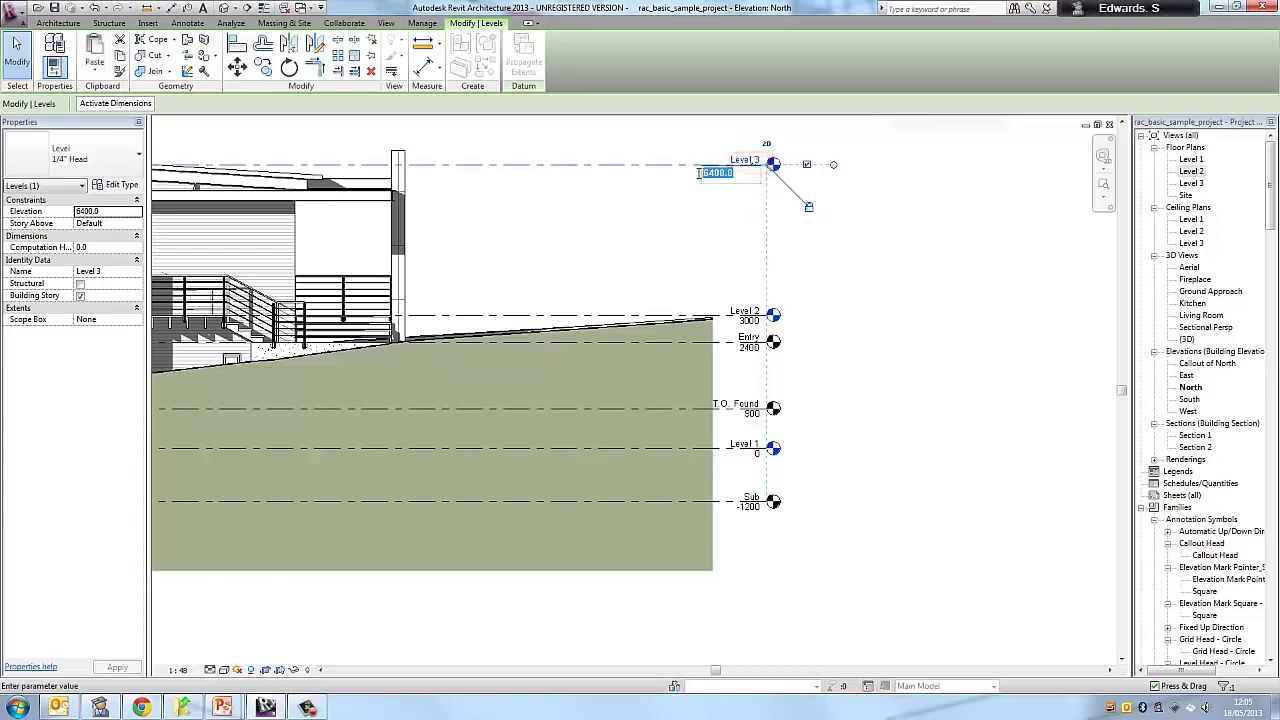
{"action": "left_click", "coordinate": [741, 177]}
{"action": "scroll", "coordinate": [811, 203], "scroll_direction": "down", "scroll_amount": 2}
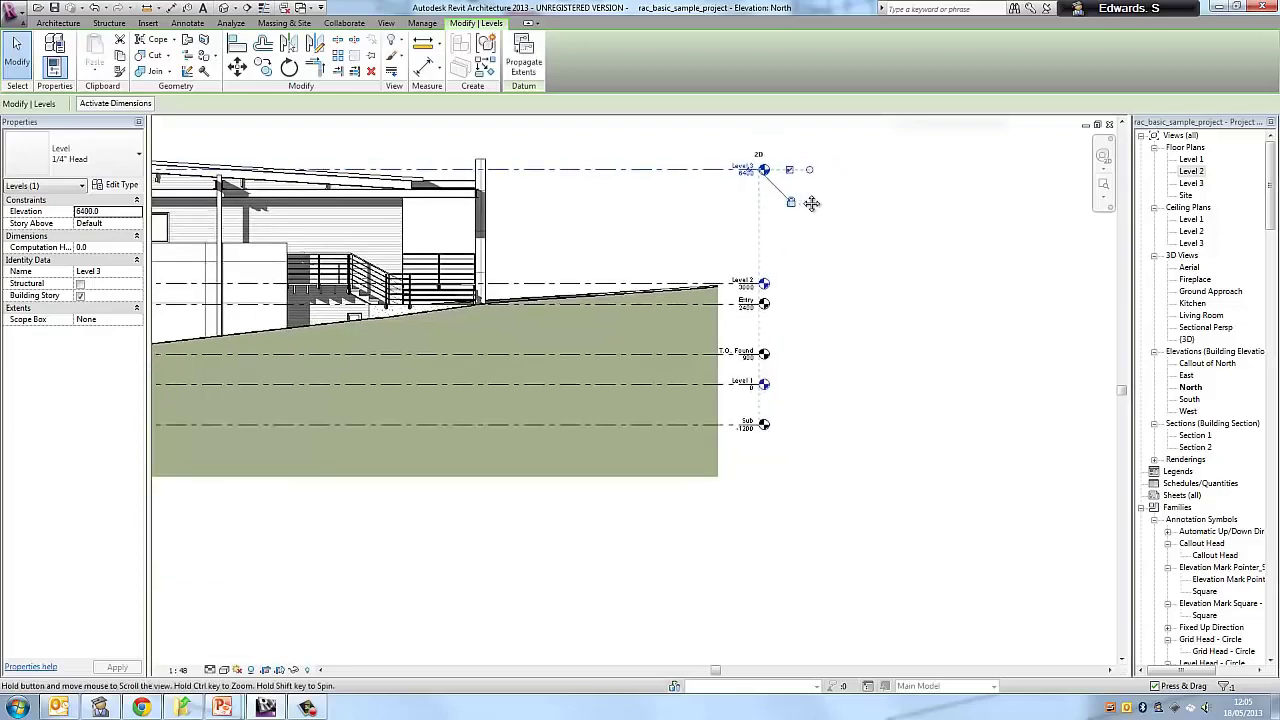
{"action": "middle_click_drag", "start_coordinate": [811, 203], "coordinate": [900, 213]}
{"action": "left_click", "coordinate": [836, 186]}
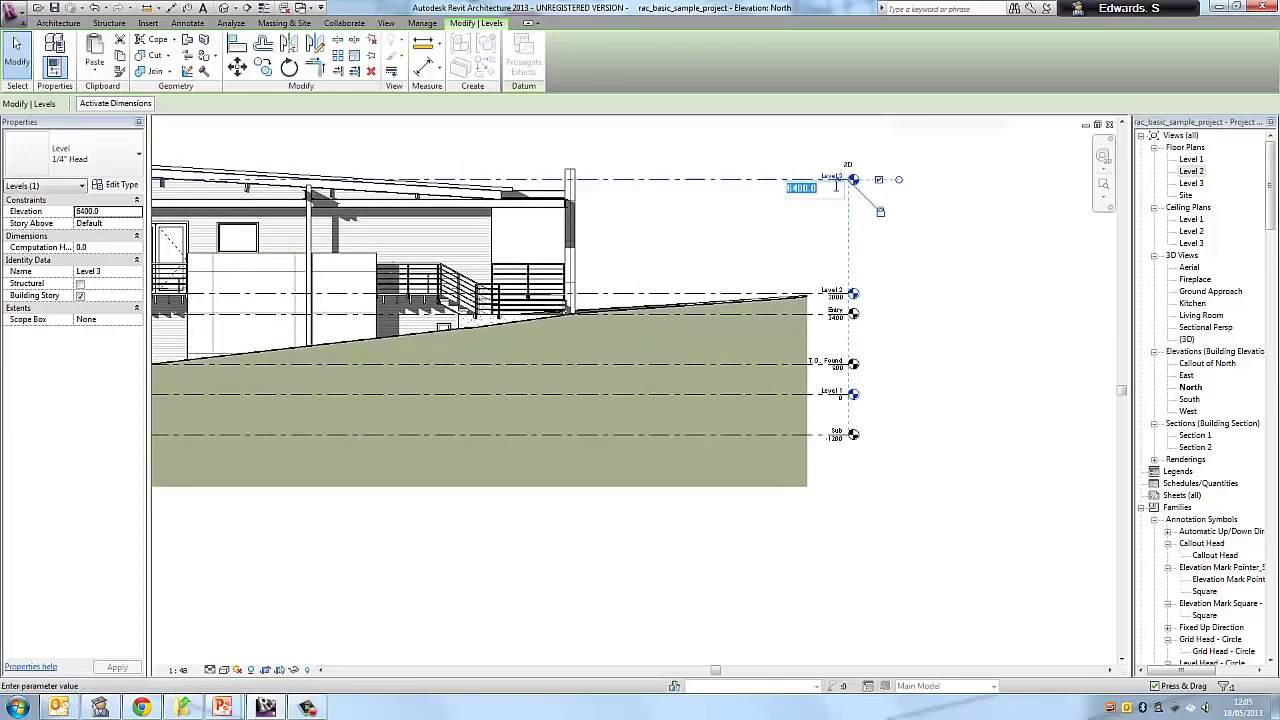
{"action": "scroll", "coordinate": [836, 186], "scroll_direction": "down", "scroll_amount": 3}
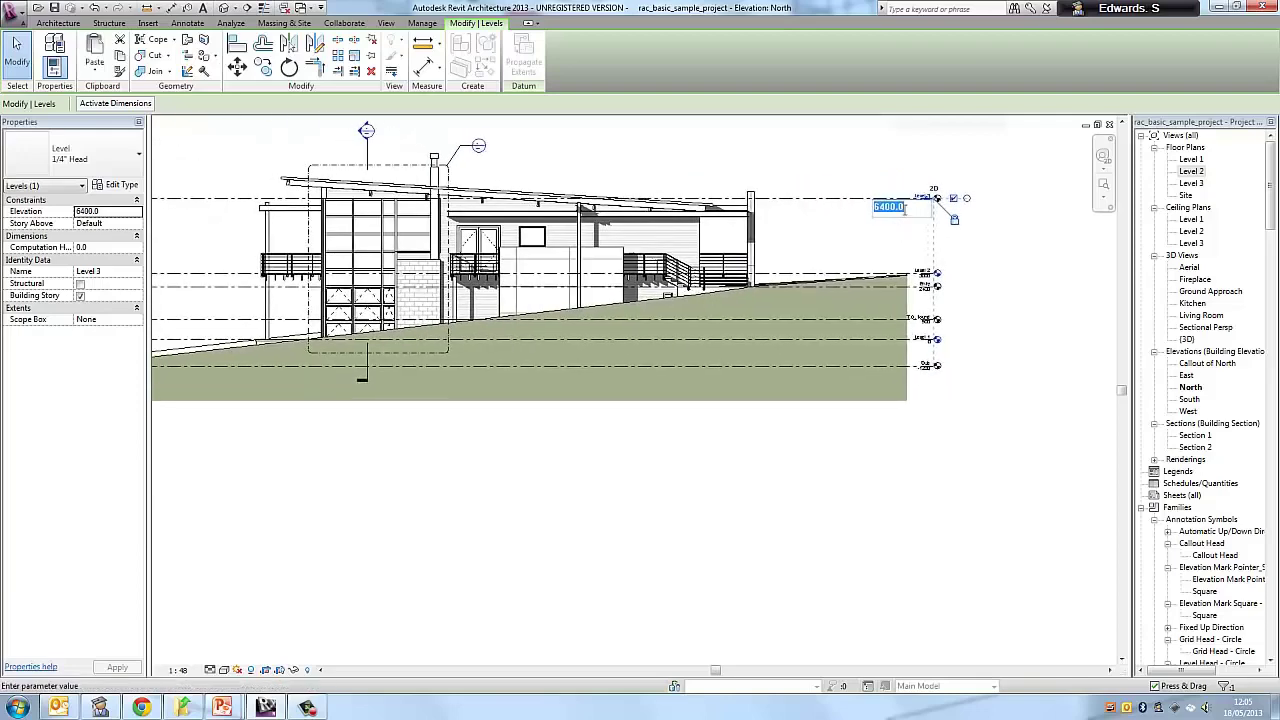
{"action": "type", "text": "6"}
{"action": "key", "text": "Return"}
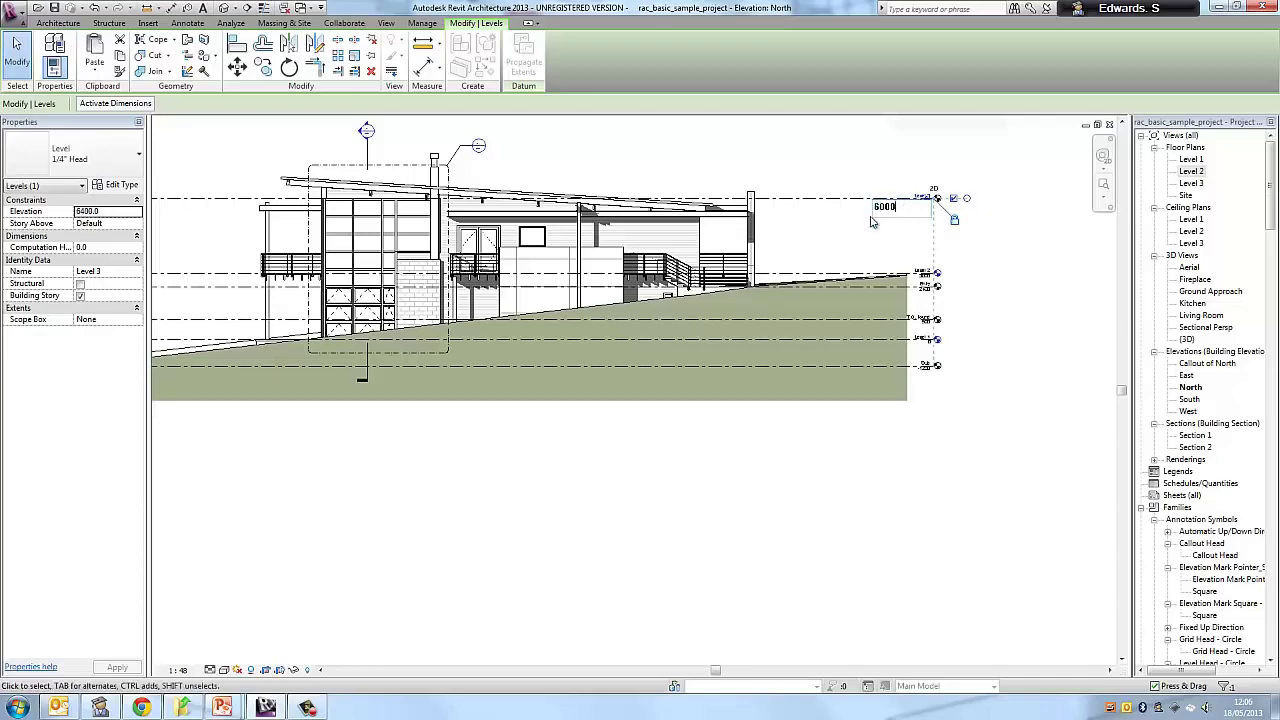
{"action": "left_click", "coordinate": [838, 225]}
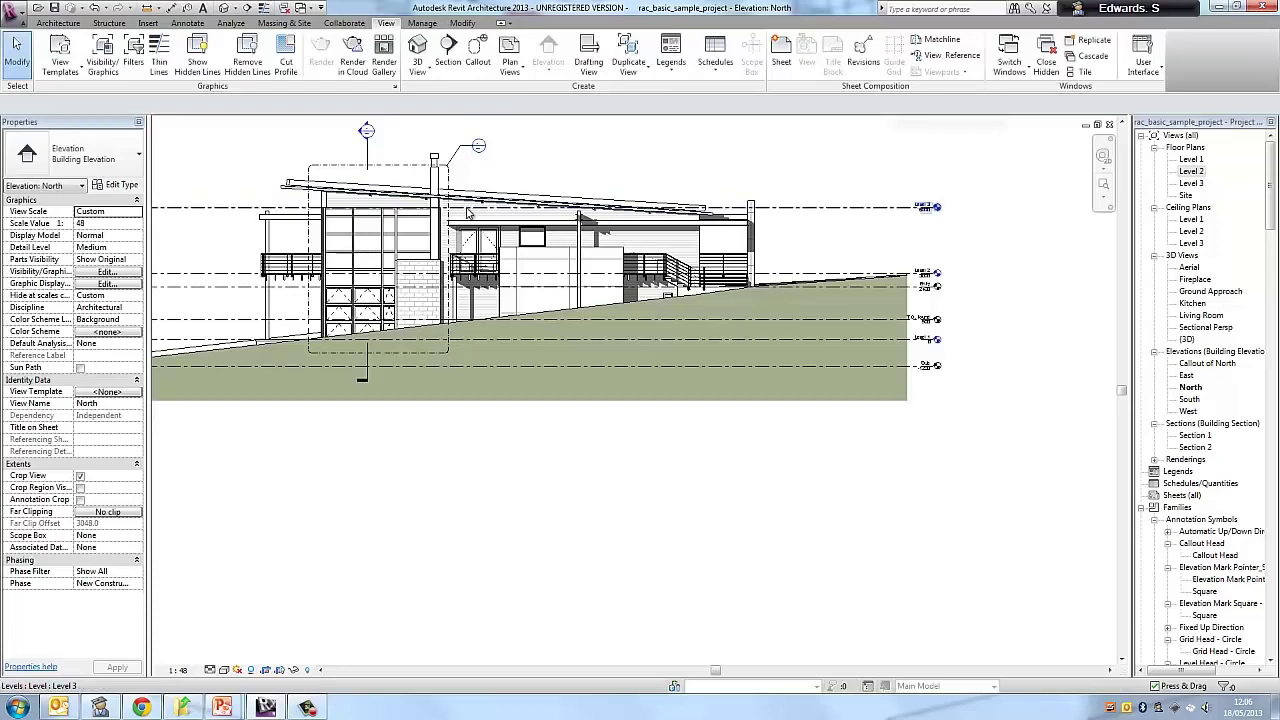
{"action": "left_click", "coordinate": [823, 207]}
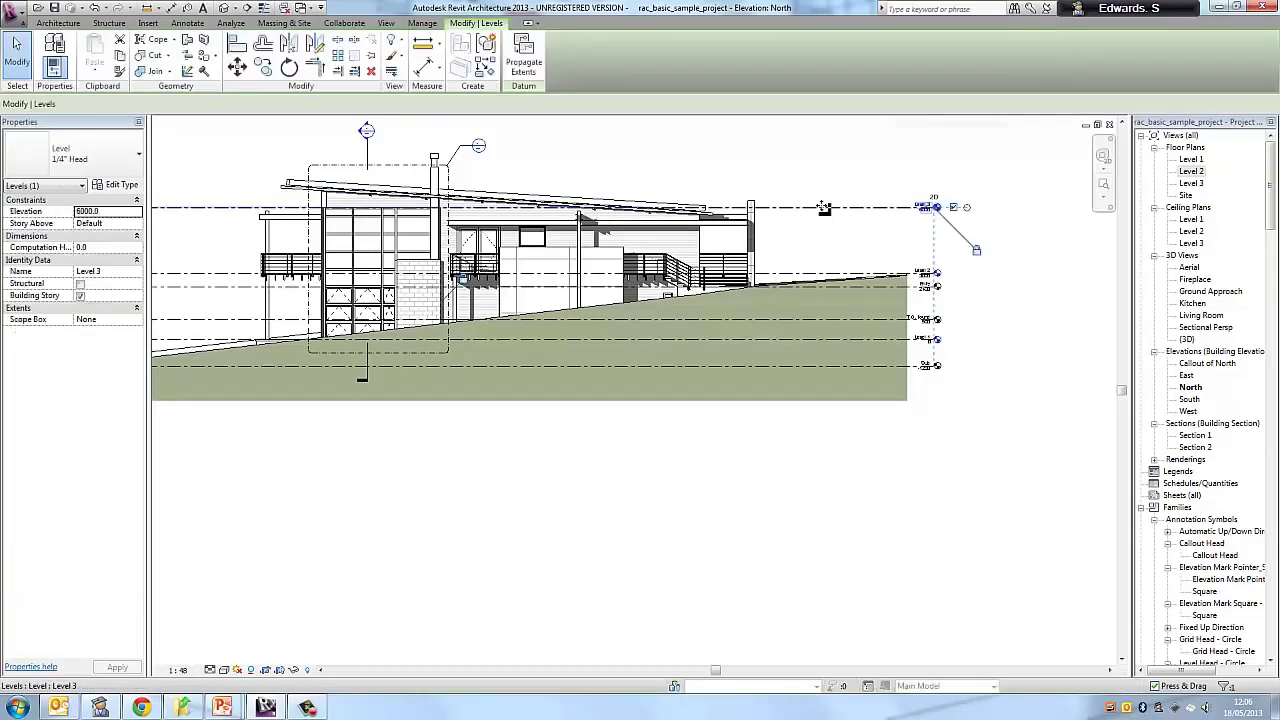
{"action": "scroll", "coordinate": [930, 245], "scroll_direction": "up", "scroll_amount": 2}
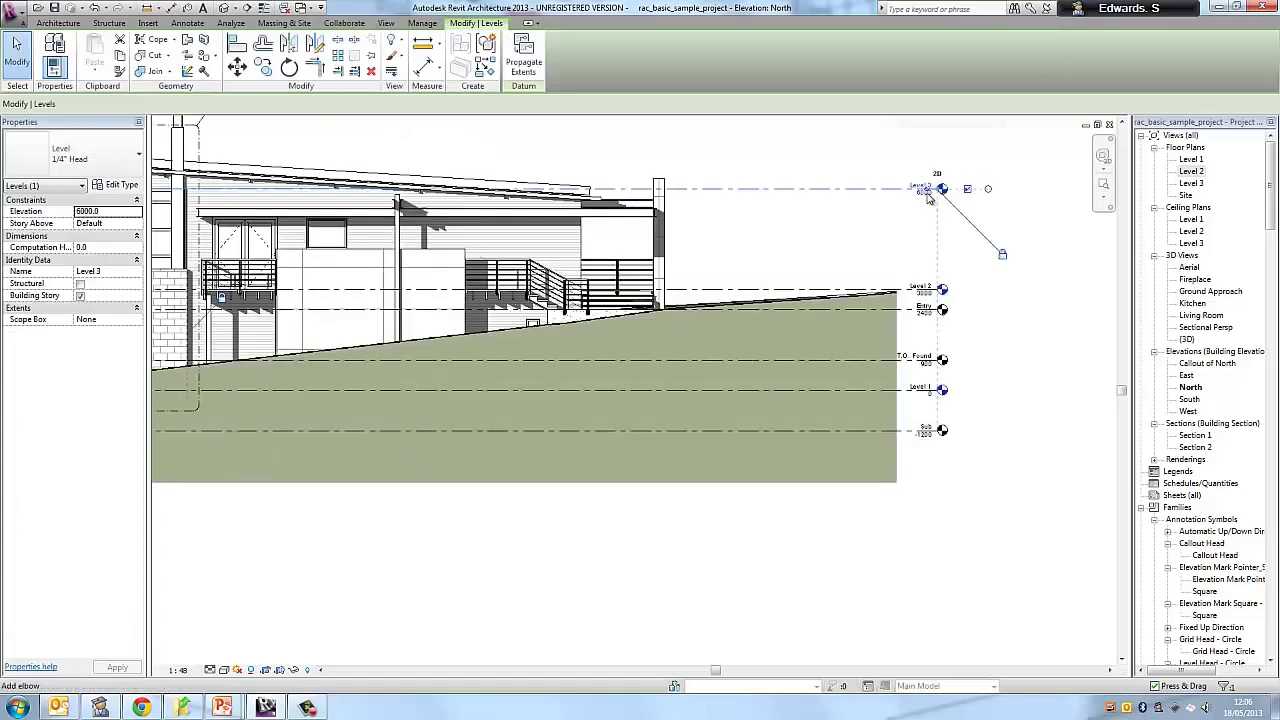
{"action": "left_click", "coordinate": [928, 197]}
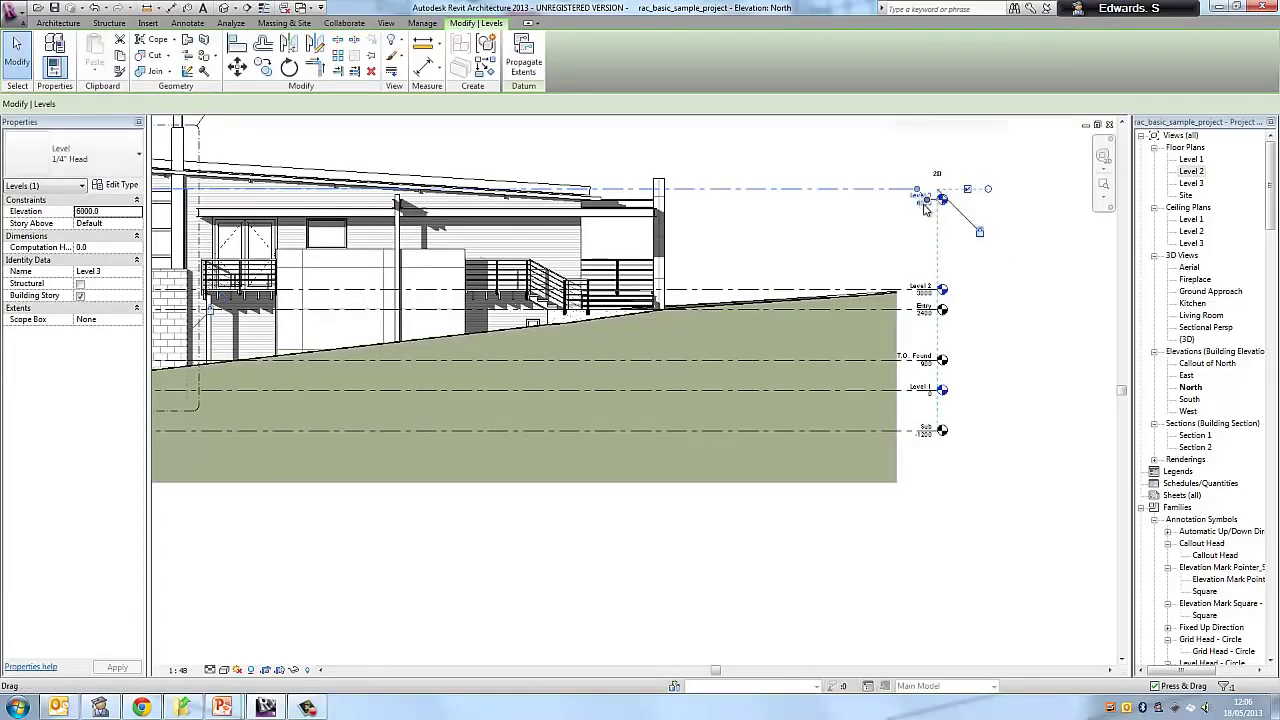
{"action": "key", "text": "ctrl+z"}
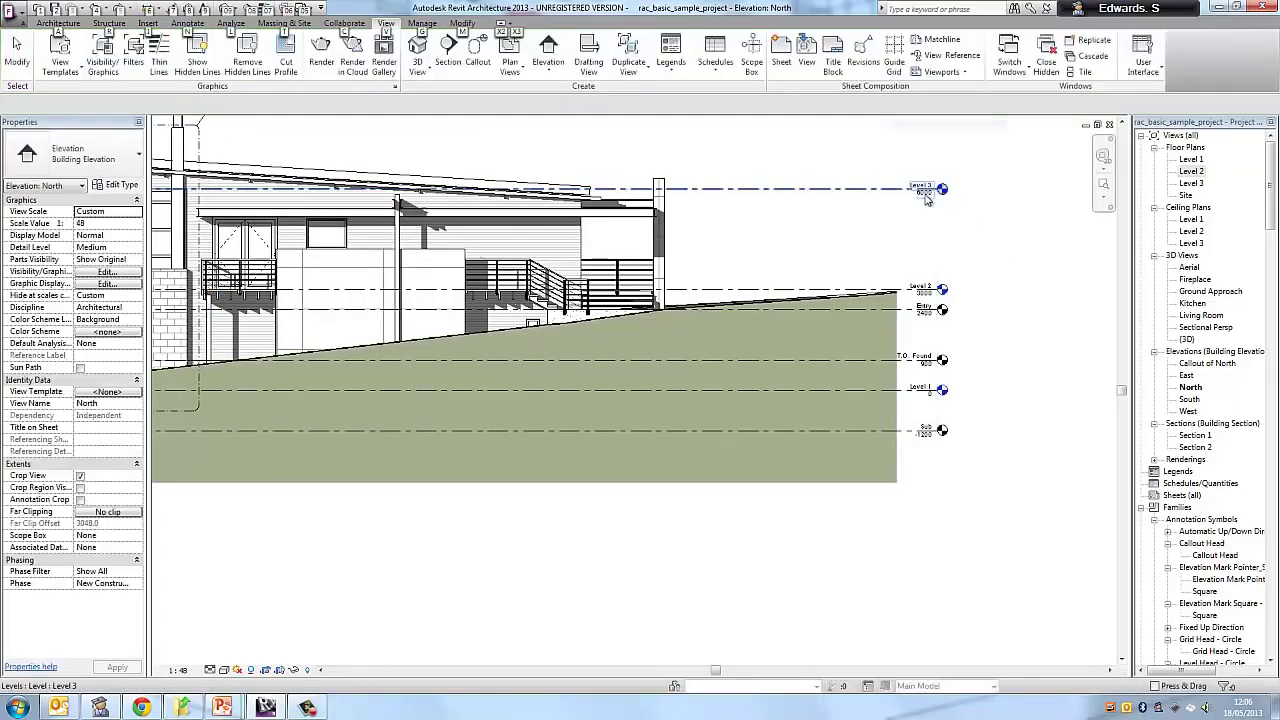
Set the elevation of Level 3 to 6400 in the North elevation
{"action": "left_click", "coordinate": [924, 200]}
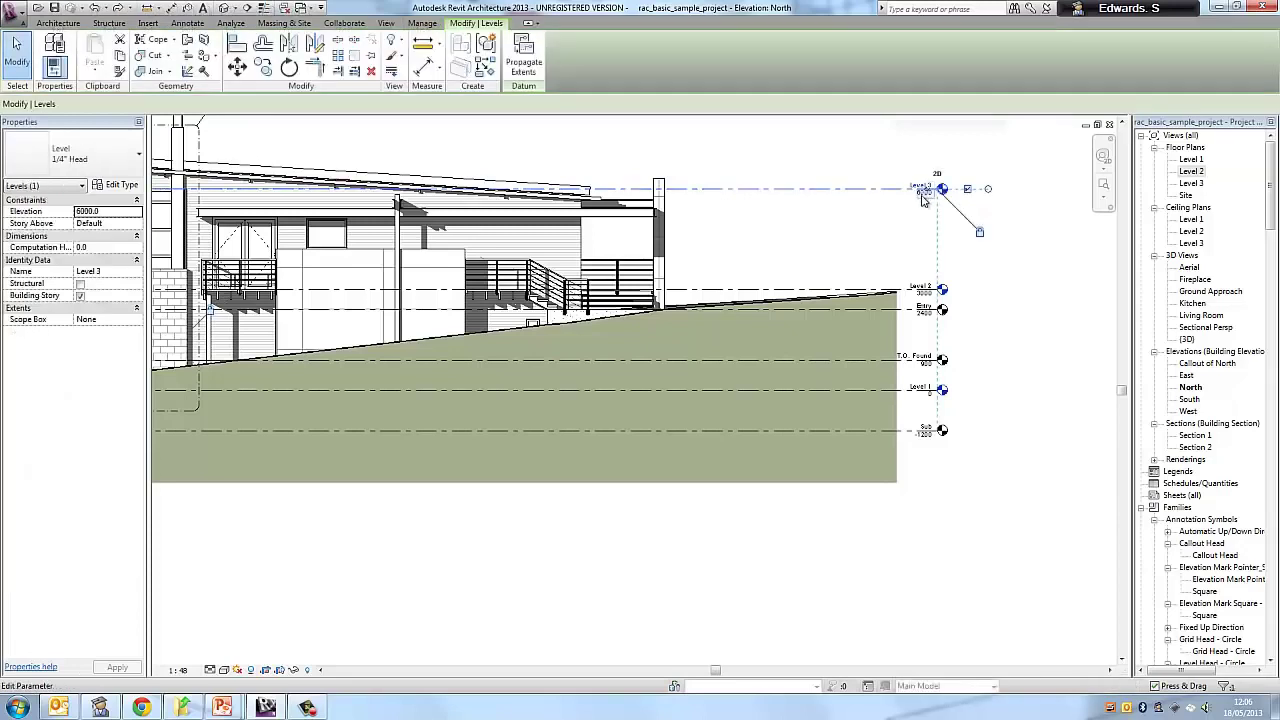
{"action": "left_click", "coordinate": [922, 199]}
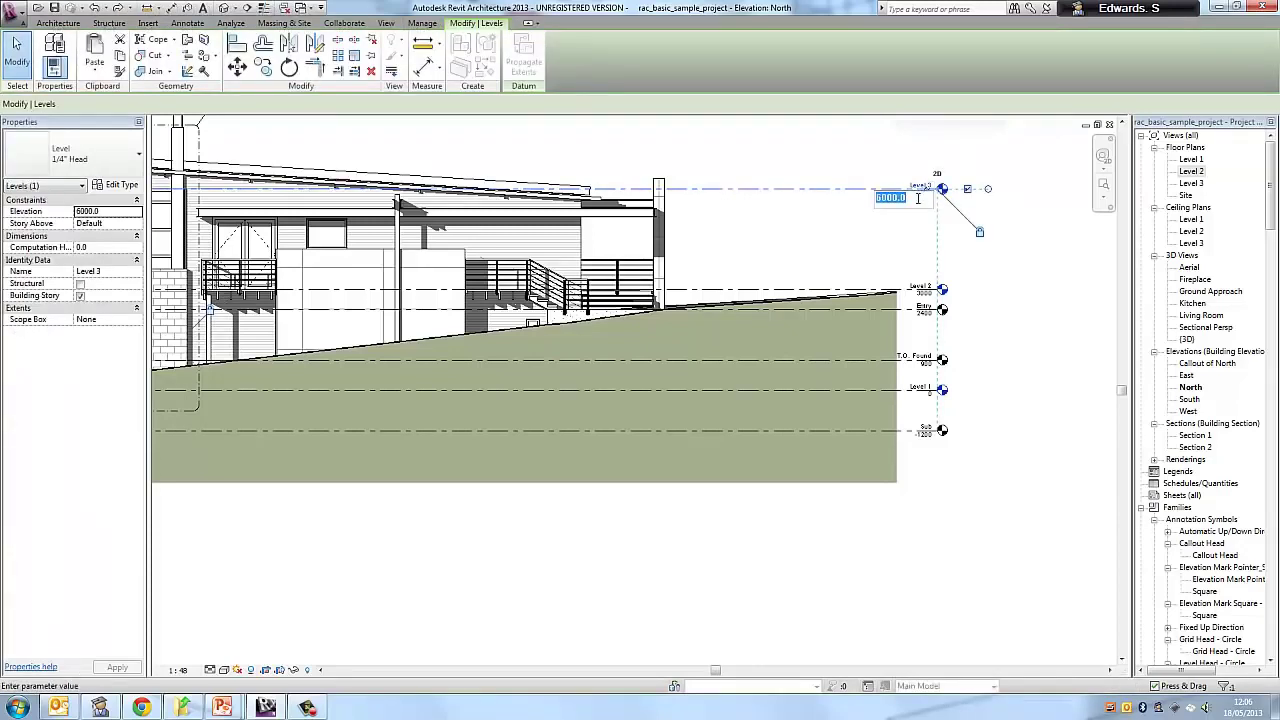
{"action": "left_click", "coordinate": [918, 198]}
{"action": "key", "text": "Return"}
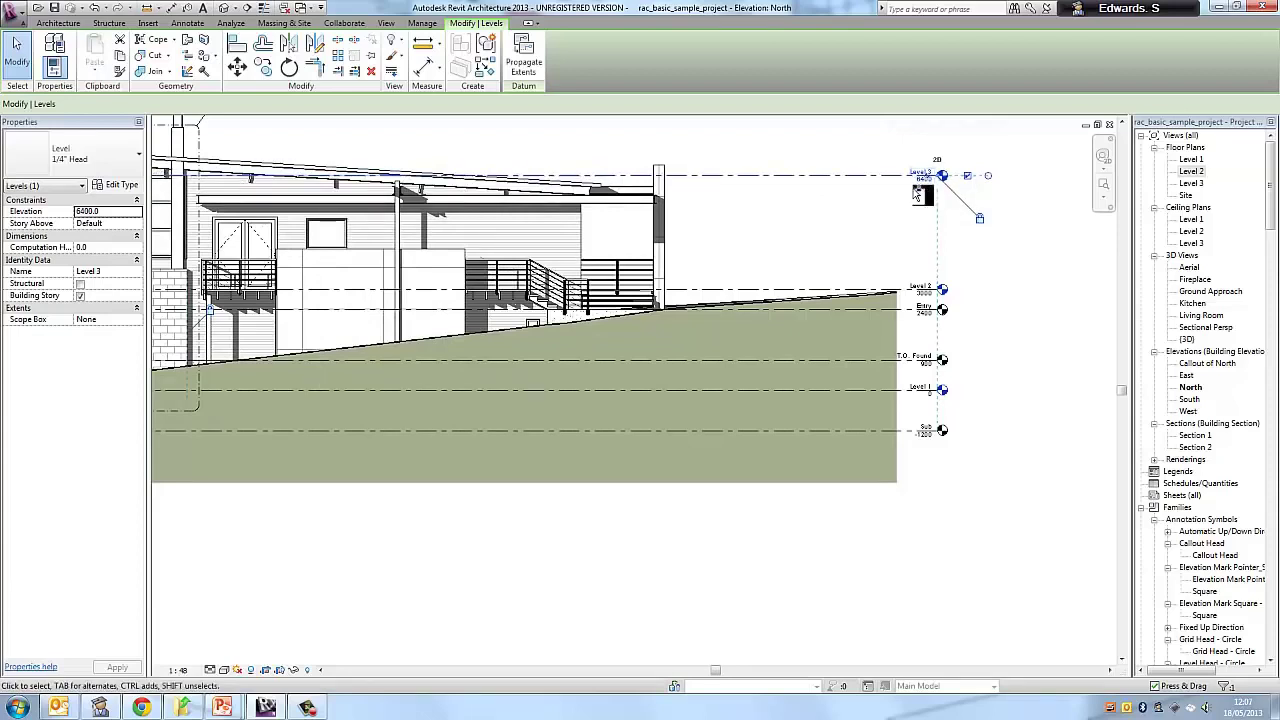
{"action": "left_click", "coordinate": [892, 207]}
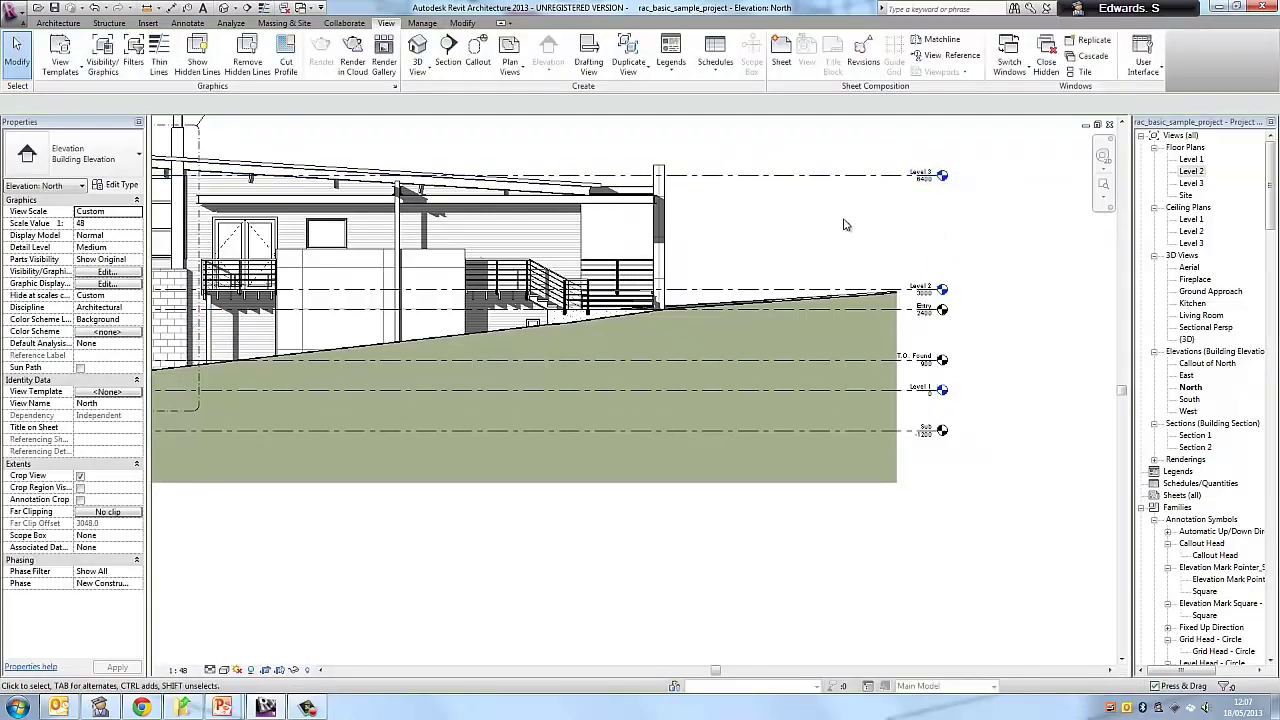
Draw a new level between Level 2 and Level 3 at about 4687, spanning the full length of the existing level lines
{"action": "scroll", "coordinate": [771, 217], "scroll_direction": "down", "scroll_amount": 4}
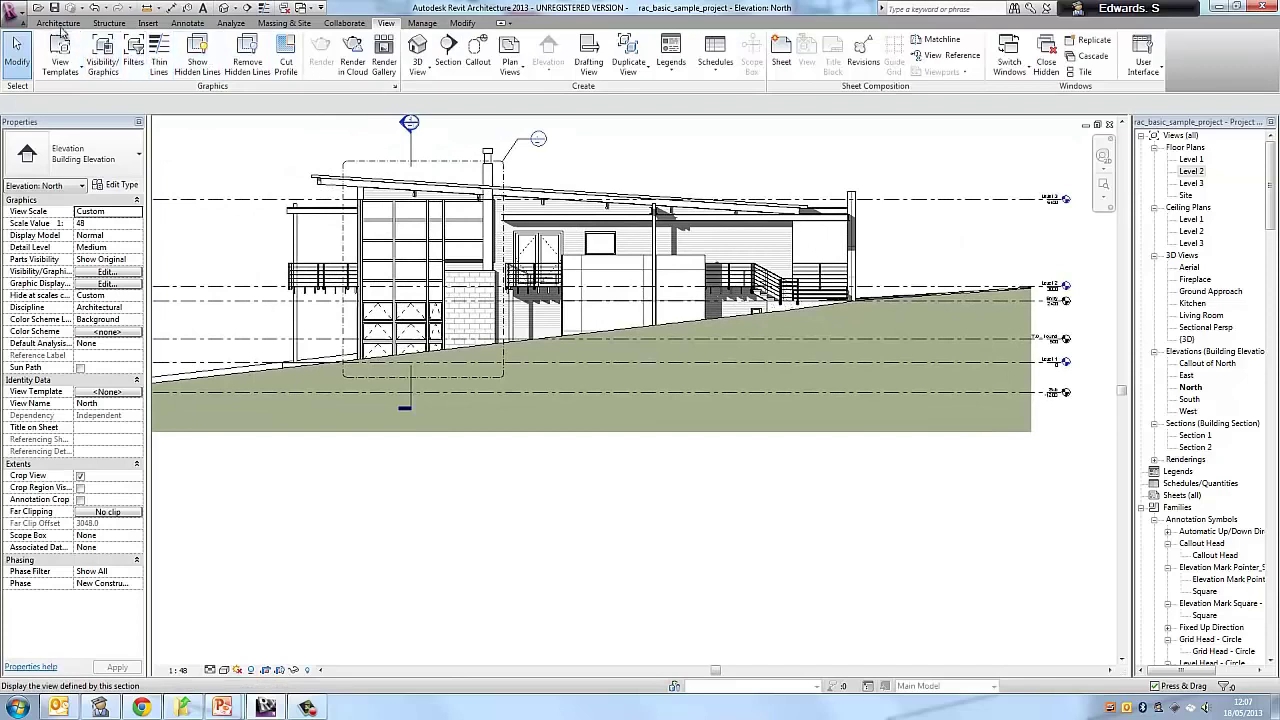
{"action": "left_click", "coordinate": [60, 23]}
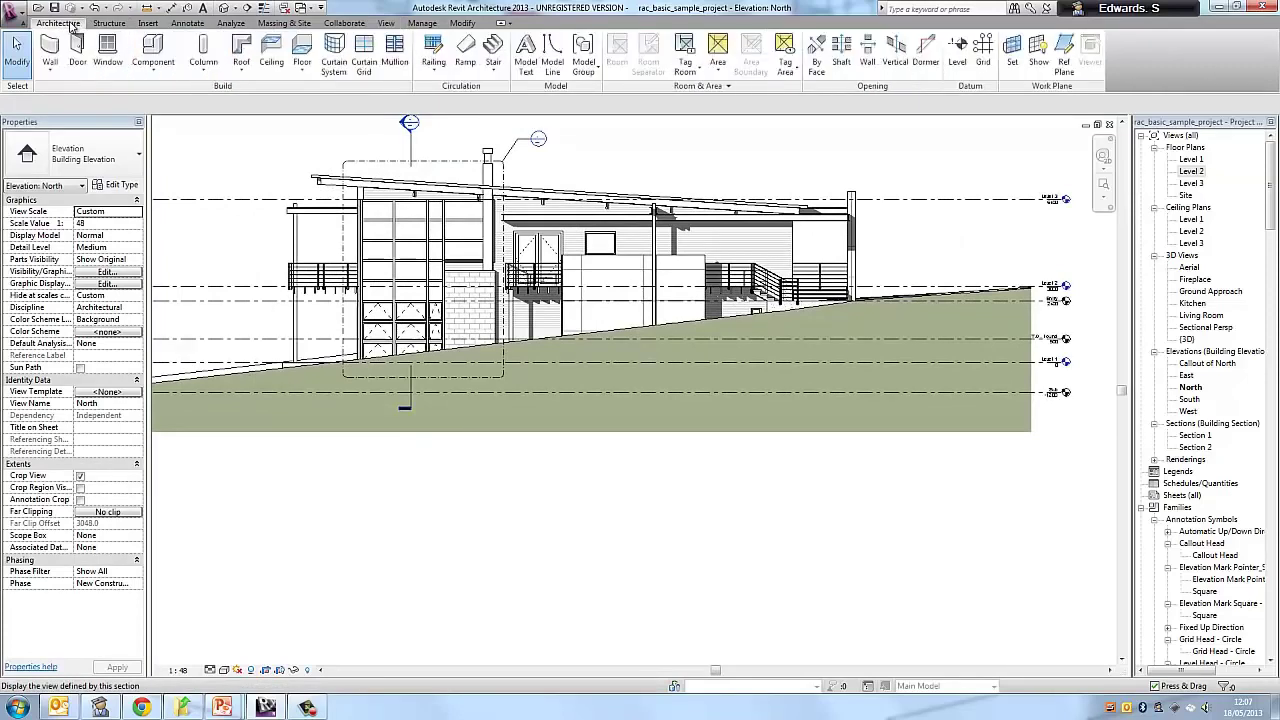
{"action": "left_click", "coordinate": [958, 55]}
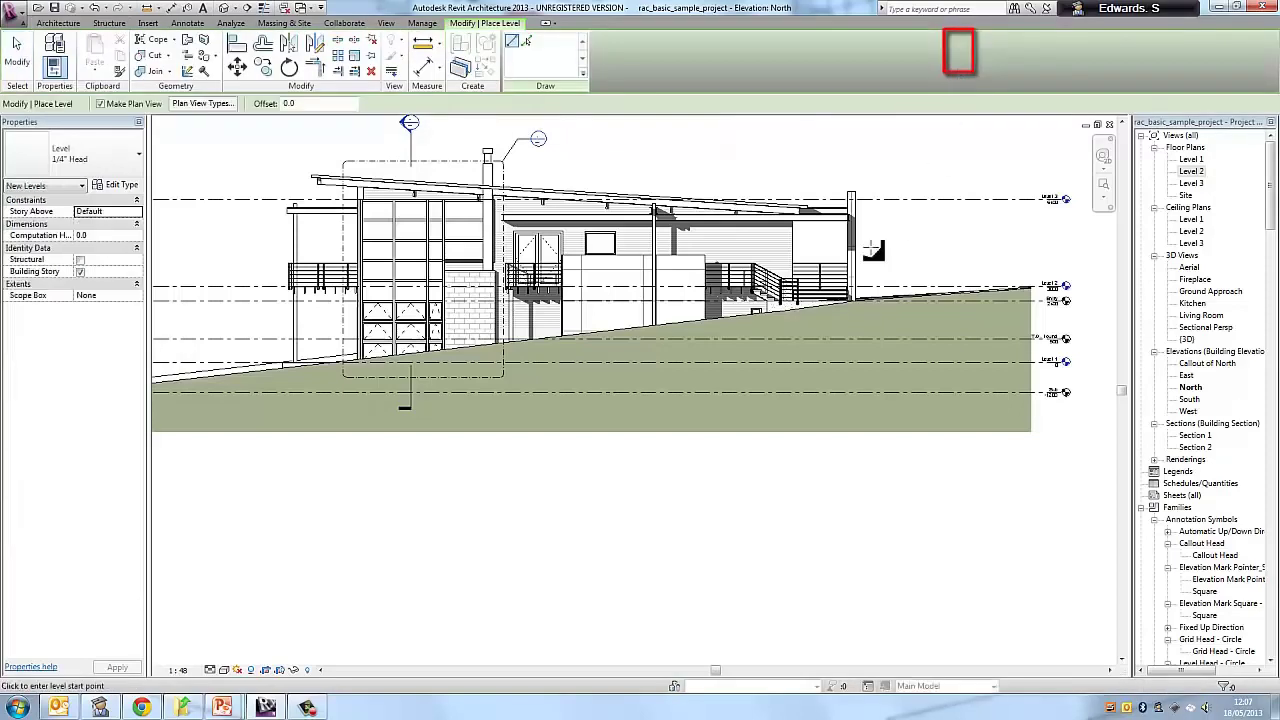
{"action": "scroll", "coordinate": [843, 262], "scroll_direction": "down", "scroll_amount": 1}
{"action": "middle_click_drag", "start_coordinate": [843, 262], "coordinate": [1065, 263]}
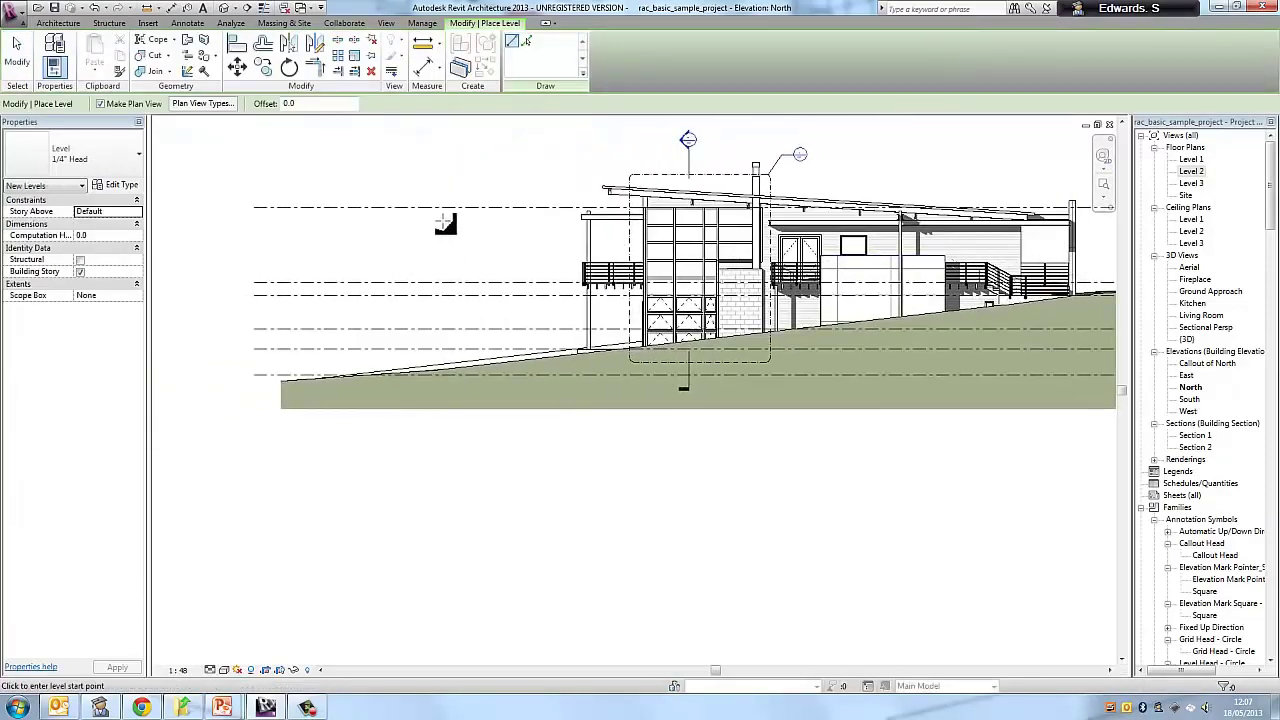
{"action": "left_click", "coordinate": [258, 245]}
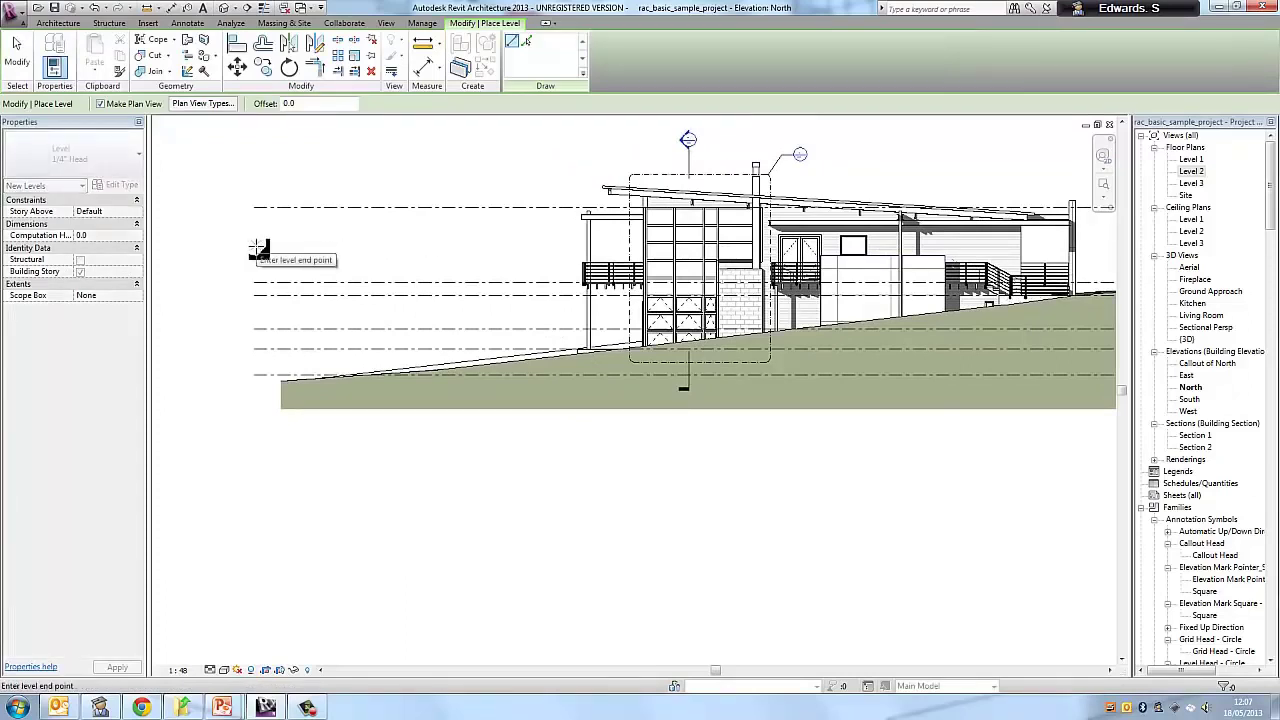
{"action": "middle_click_drag", "start_coordinate": [625, 264], "coordinate": [218, 228]}
{"action": "scroll", "coordinate": [218, 228], "scroll_direction": "up", "scroll_amount": 1}
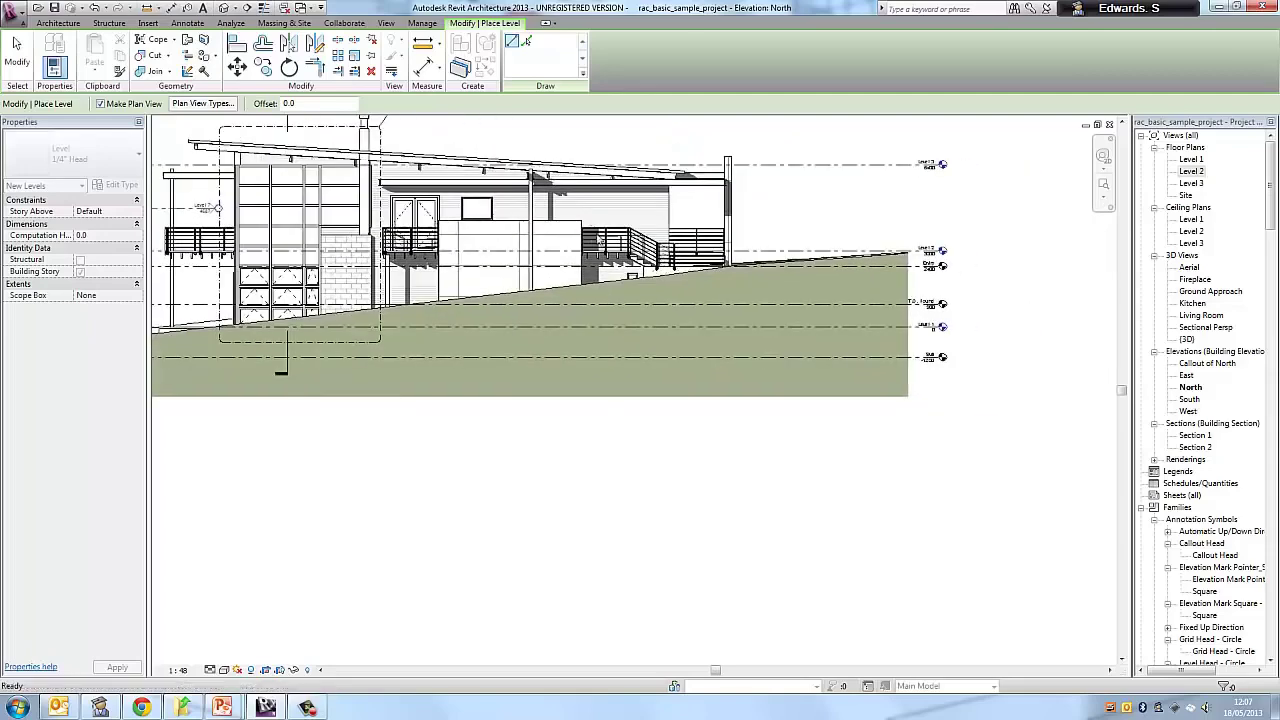
{"action": "scroll", "coordinate": [205, 215], "scroll_direction": "up", "scroll_amount": 1}
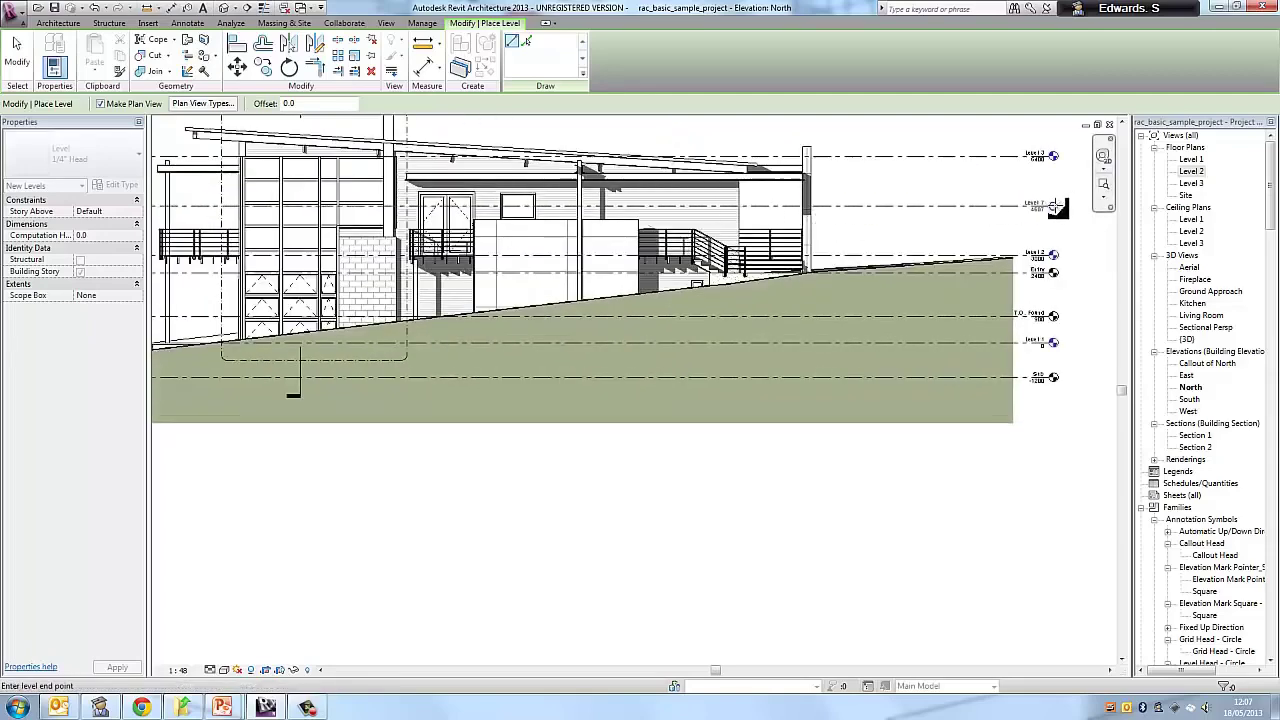
{"action": "left_click", "coordinate": [1057, 207]}
{"action": "key", "text": "Escape"}
{"action": "key", "text": "Escape"}
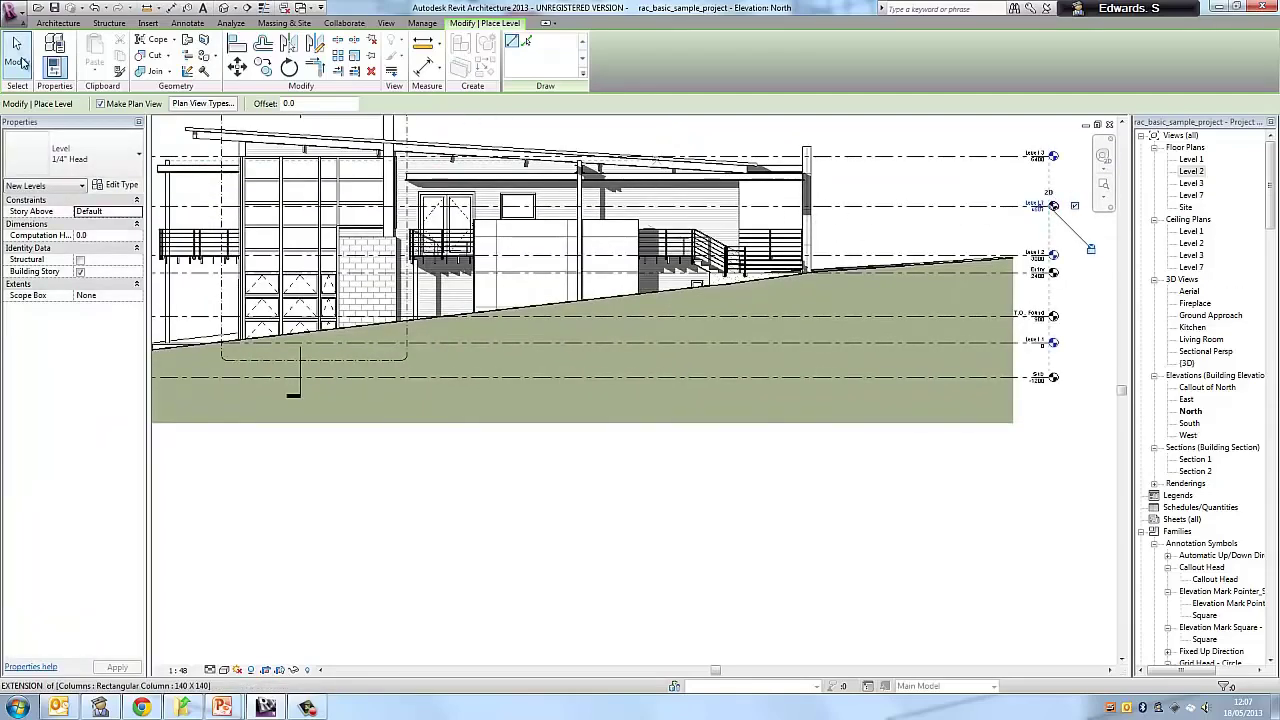
Set the elevation of the new level between Level 2 and Level 3 to 5000
{"action": "scroll", "coordinate": [1110, 185], "scroll_direction": "up", "scroll_amount": 3}
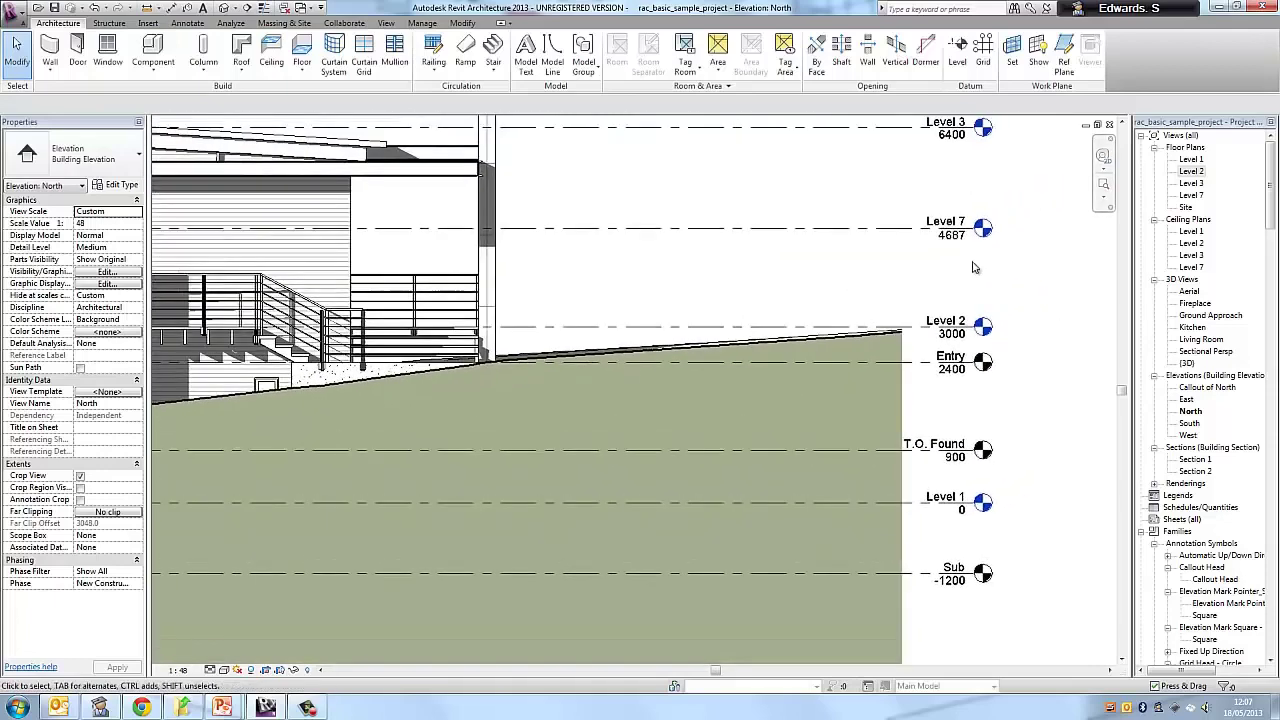
{"action": "left_click", "coordinate": [958, 243]}
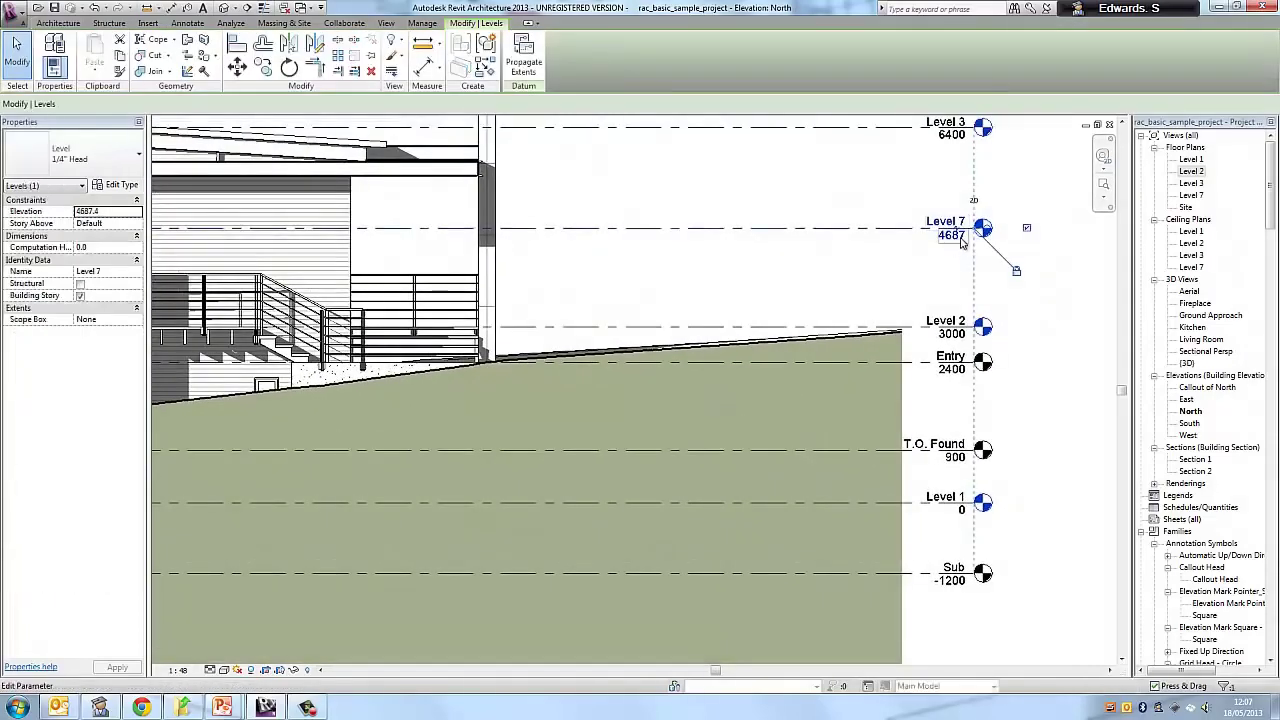
{"action": "left_click", "coordinate": [955, 237]}
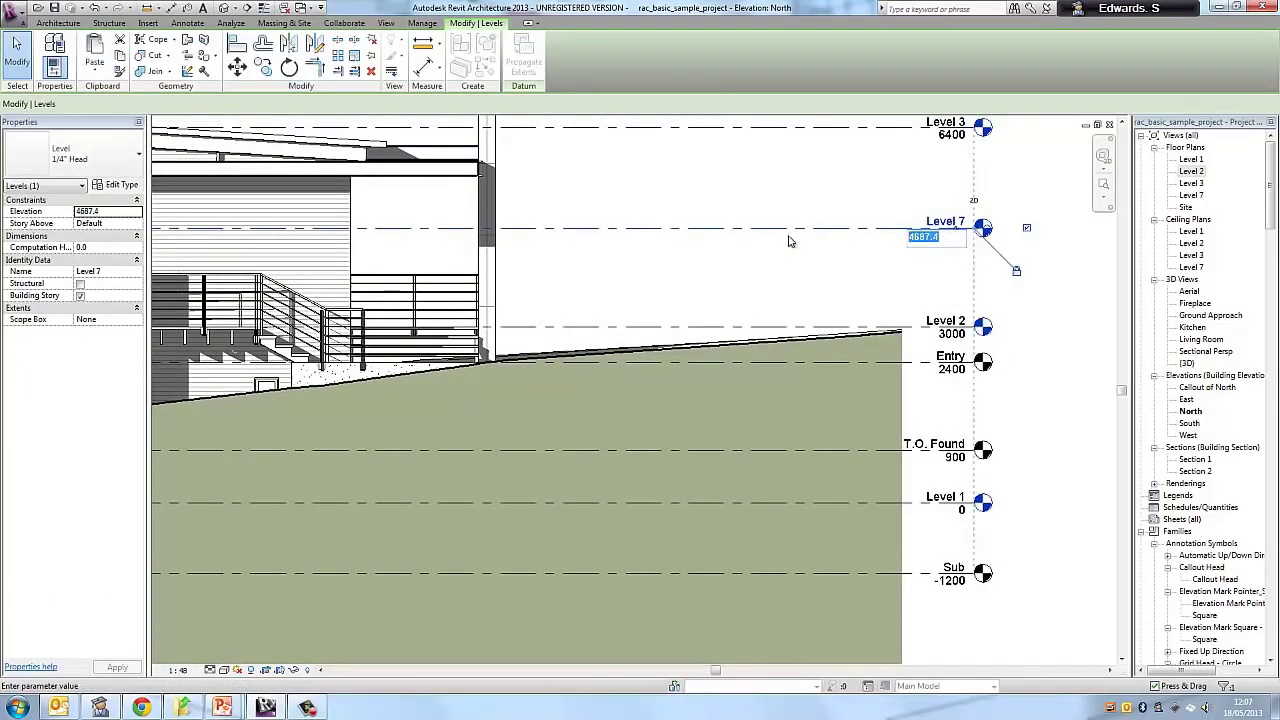
{"action": "key", "text": "BackSpace"}
{"action": "type", "text": "5000"}
{"action": "key", "text": "Return"}
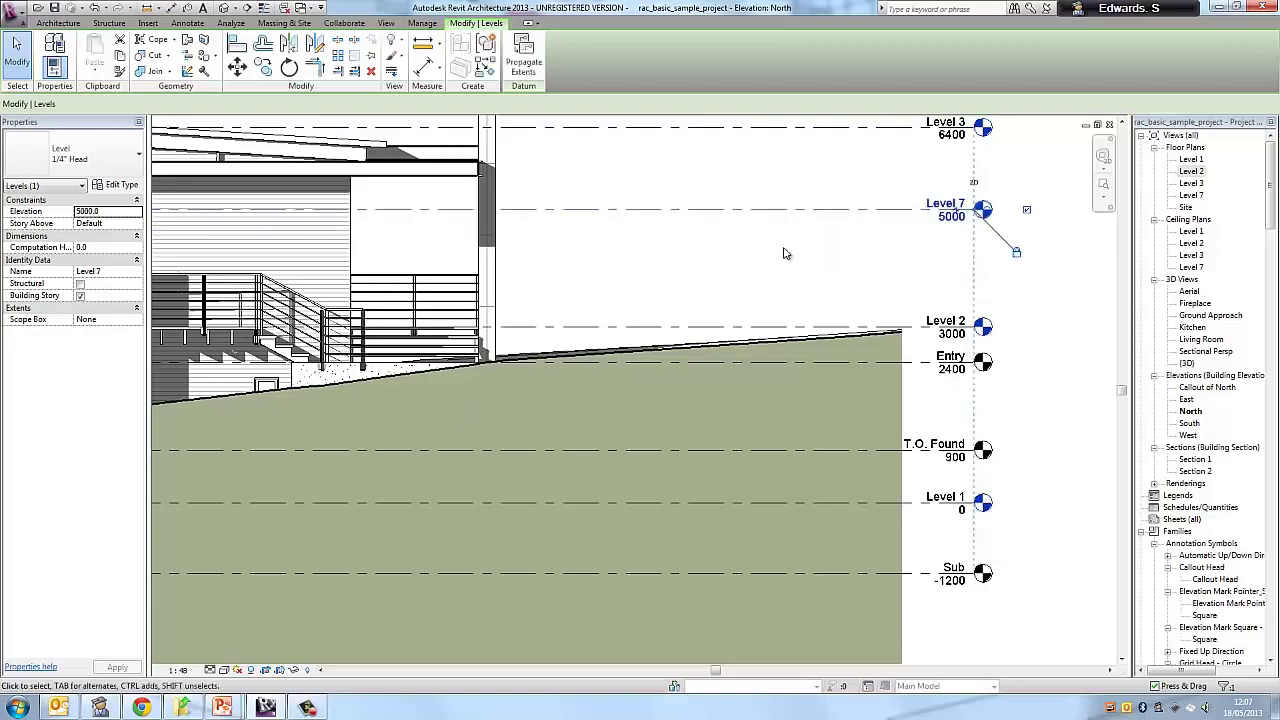
{"action": "left_click", "coordinate": [751, 274]}
{"action": "scroll", "coordinate": [935, 236], "scroll_direction": "down", "scroll_amount": 3}
{"action": "middle_click_drag", "start_coordinate": [935, 236], "coordinate": [1086, 240]}
{"action": "scroll", "coordinate": [928, 226], "scroll_direction": "down", "scroll_amount": 1}
{"action": "middle_click_drag", "start_coordinate": [541, 245], "coordinate": [705, 234]}
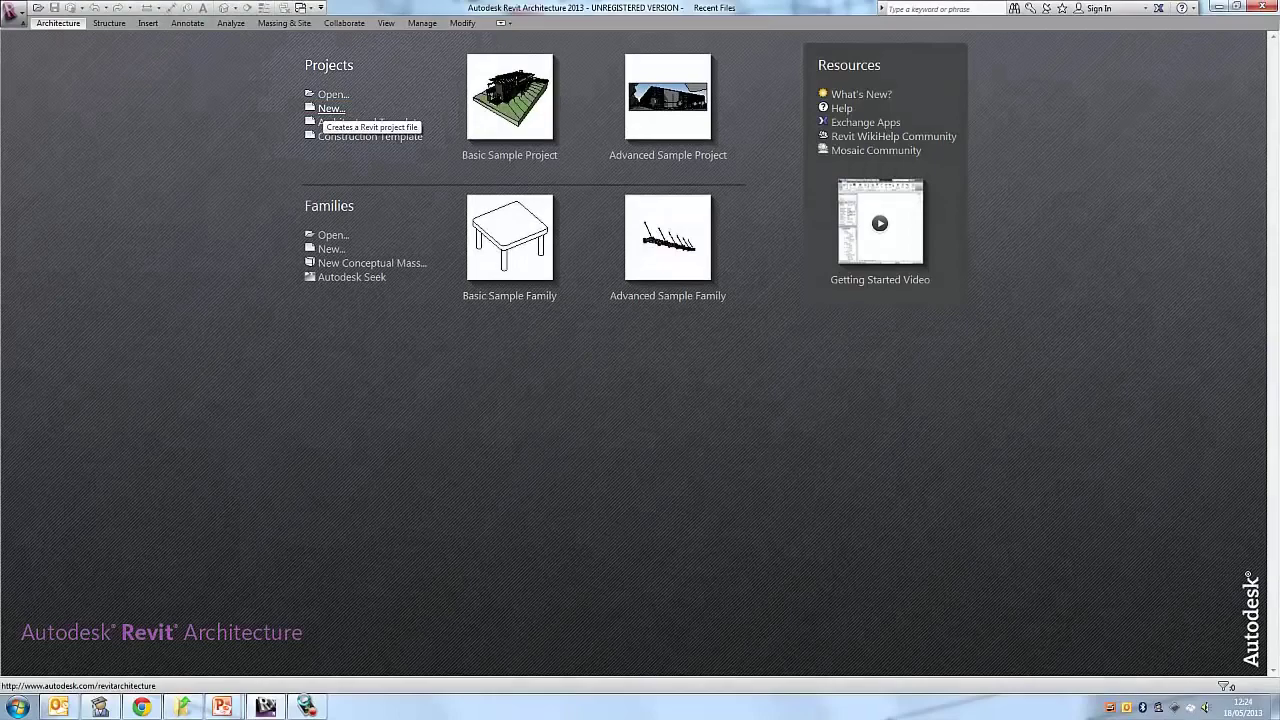
Create a new project from the Architectural Template and open its East elevation
{"action": "left_click", "coordinate": [331, 108]}
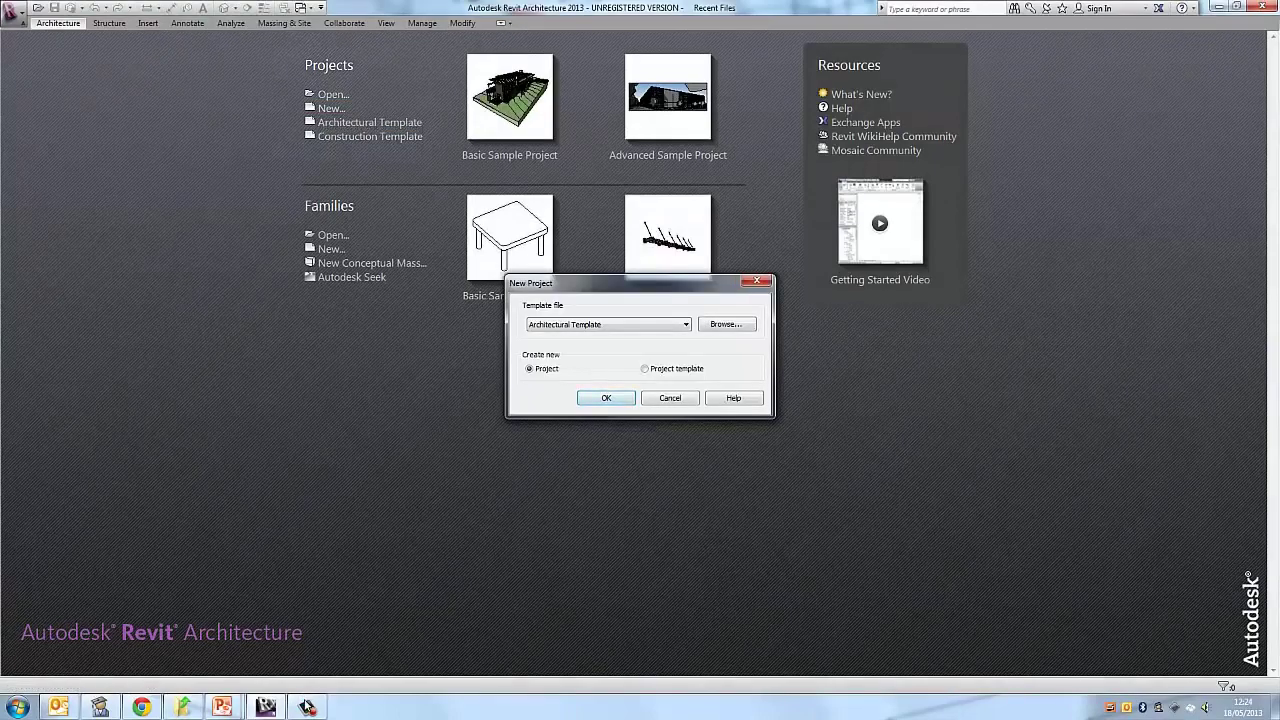
{"action": "left_click", "coordinate": [606, 398]}
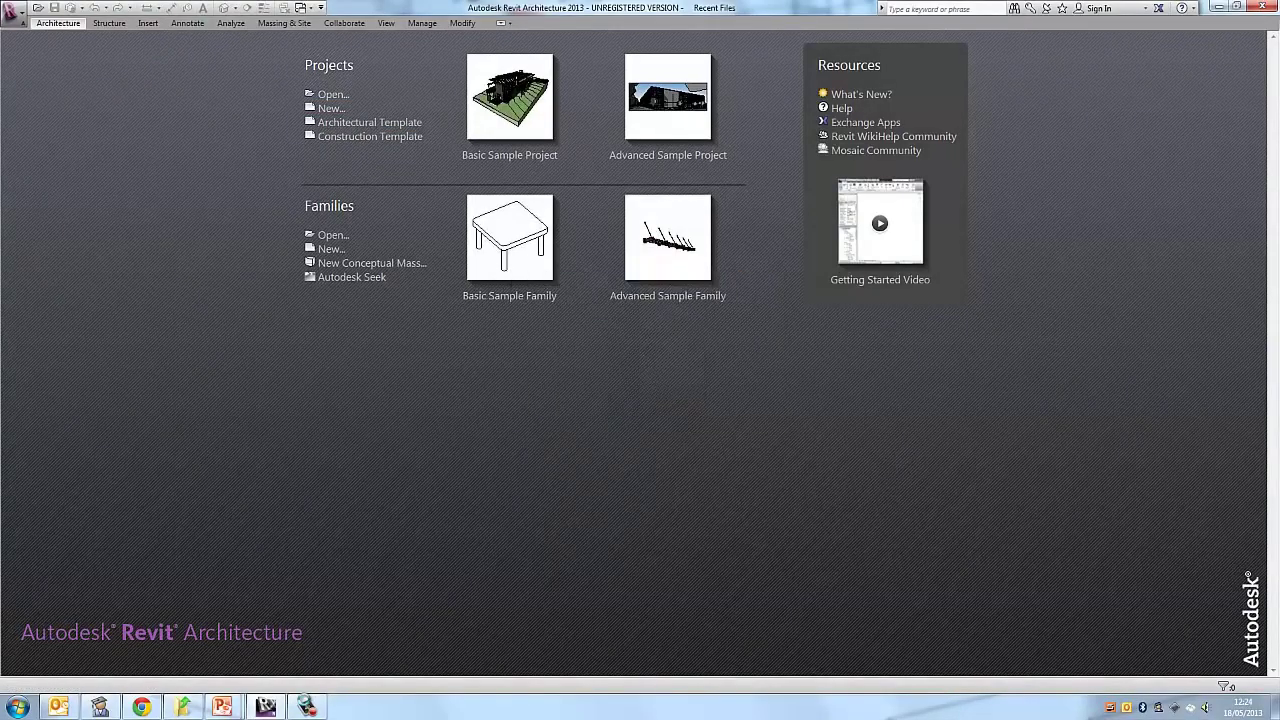
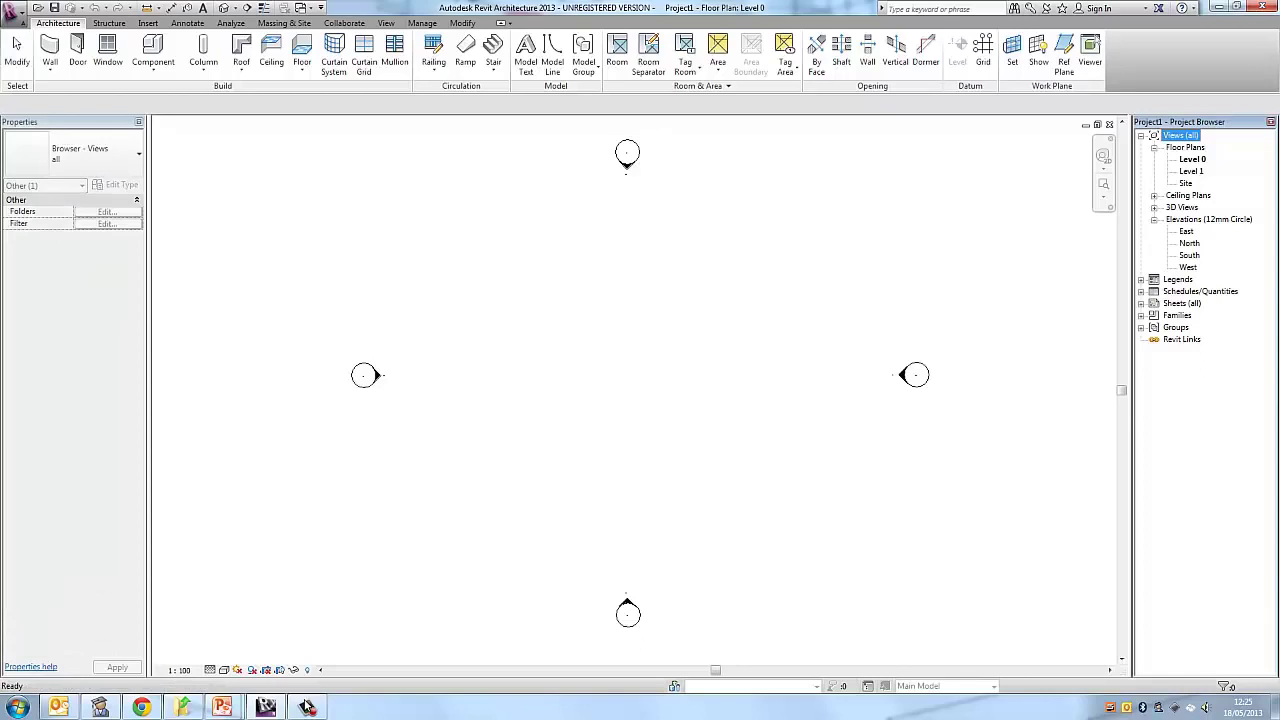
{"action": "double_click", "coordinate": [1186, 231]}
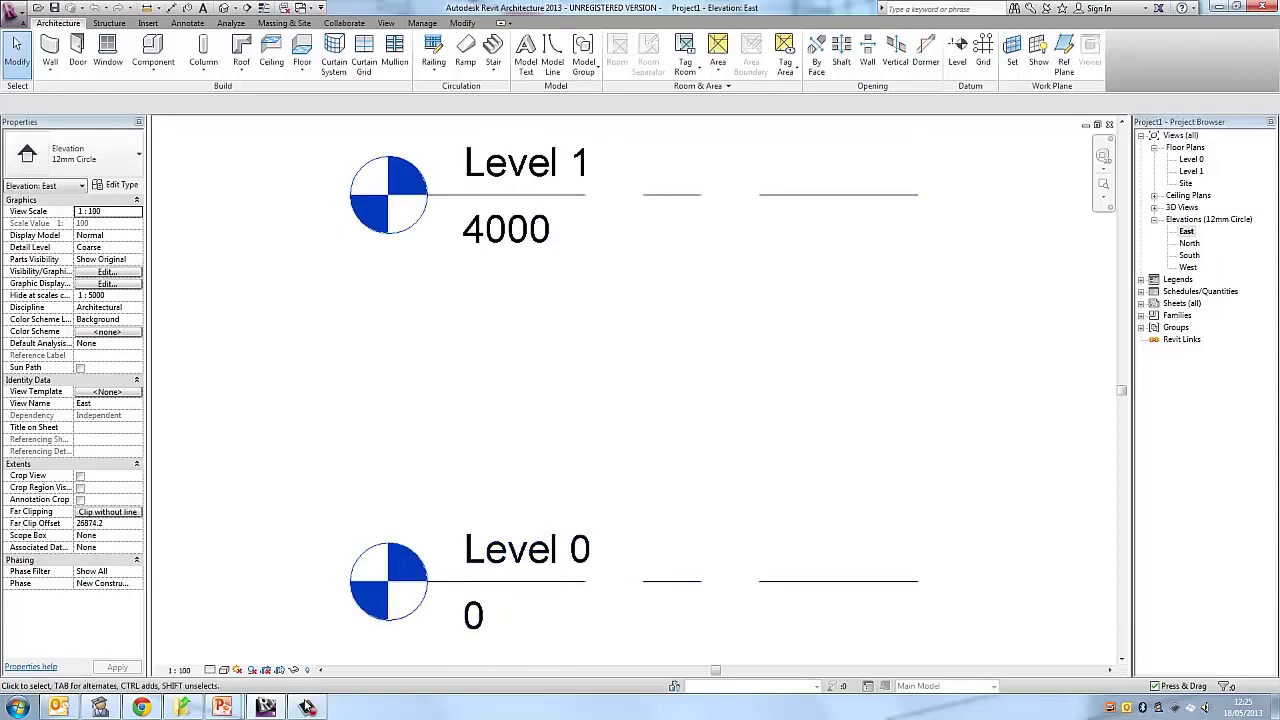
Draw a new level 4000 above Level 1 in the East elevation, aligned with both ends of the existing levels
{"action": "scroll", "coordinate": [434, 399], "scroll_direction": "down", "scroll_amount": 5}
{"action": "scroll", "coordinate": [539, 439], "scroll_direction": "down", "scroll_amount": 4}
{"action": "middle_click_drag", "start_coordinate": [539, 439], "coordinate": [577, 449]}
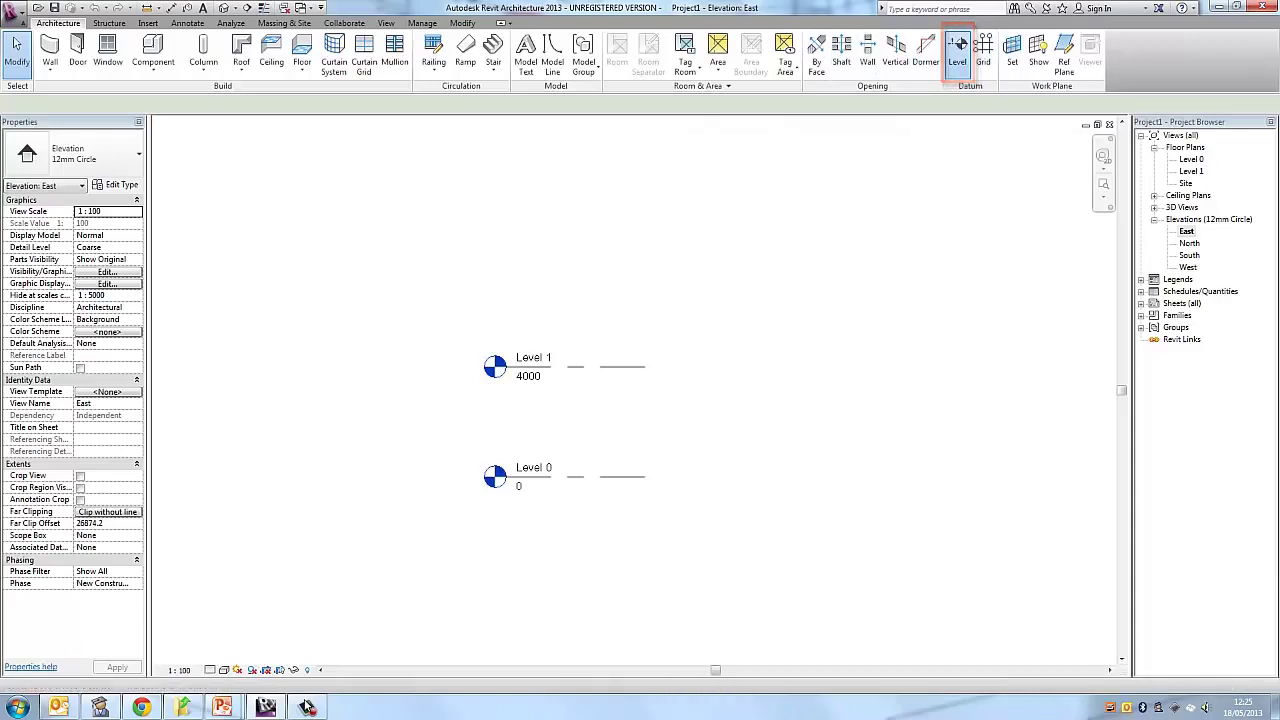
{"action": "left_click", "coordinate": [958, 50]}
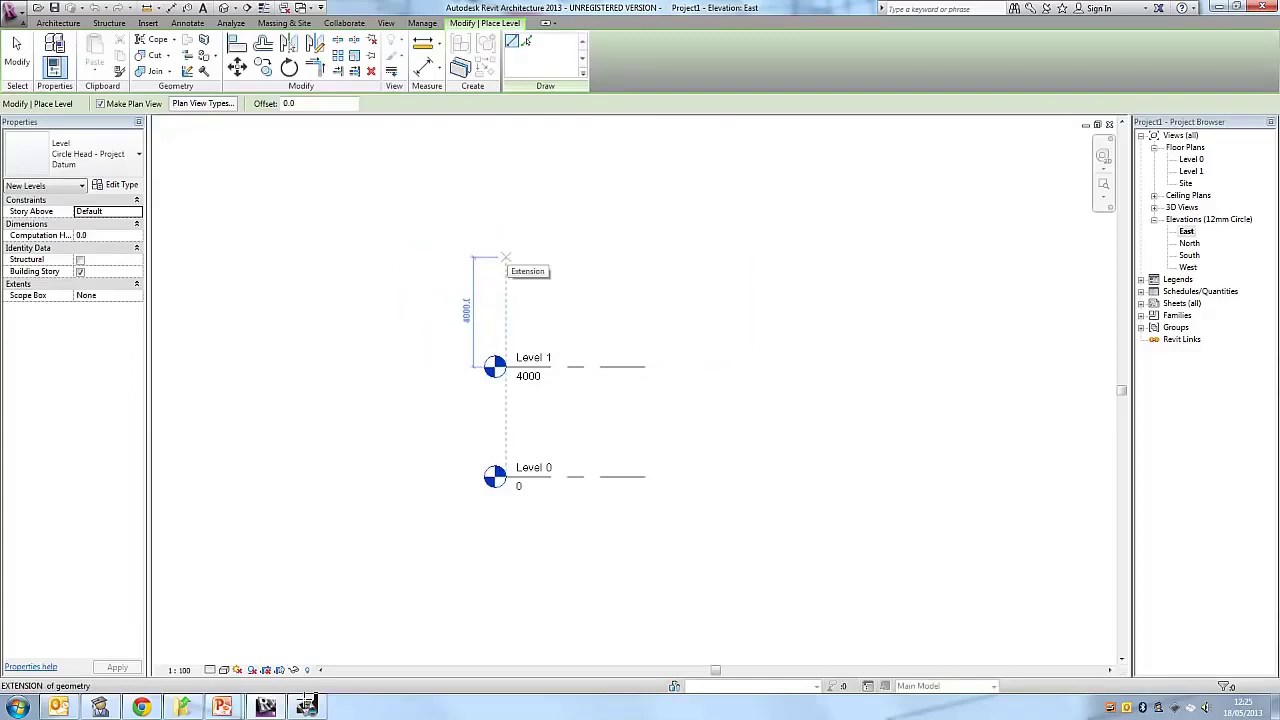
{"action": "left_click", "coordinate": [505, 257]}
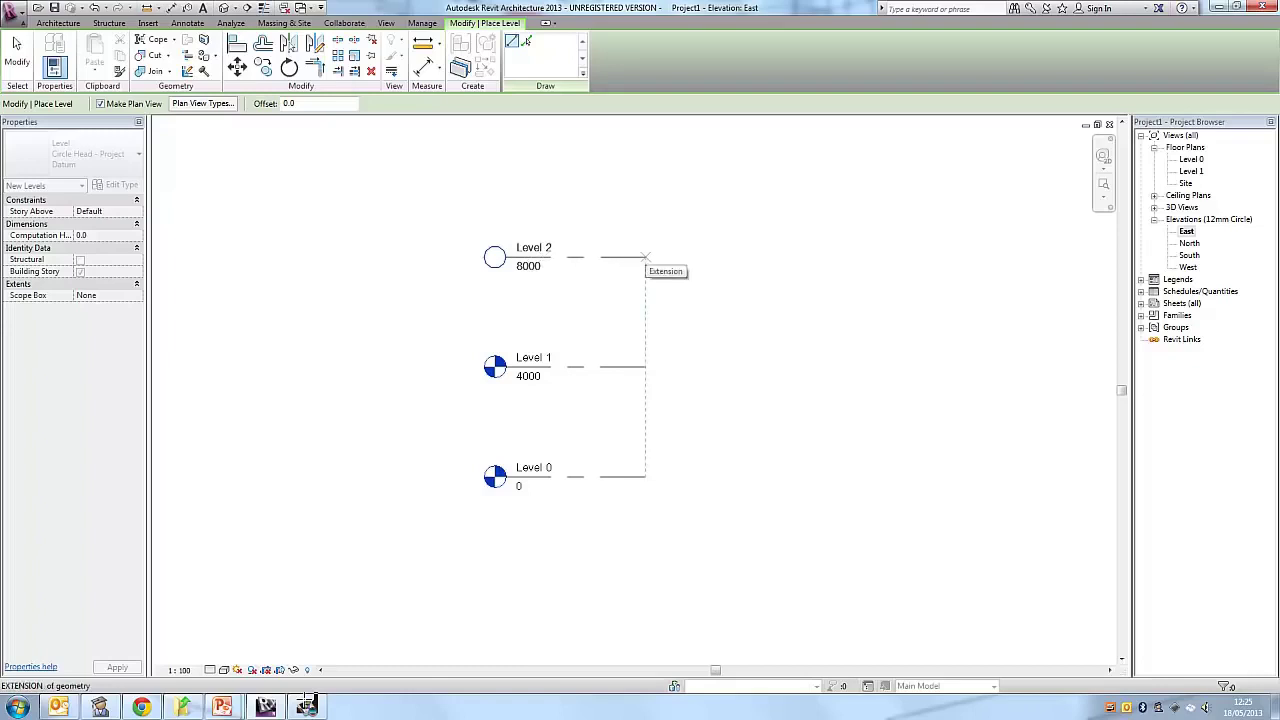
{"action": "left_click", "coordinate": [645, 257]}
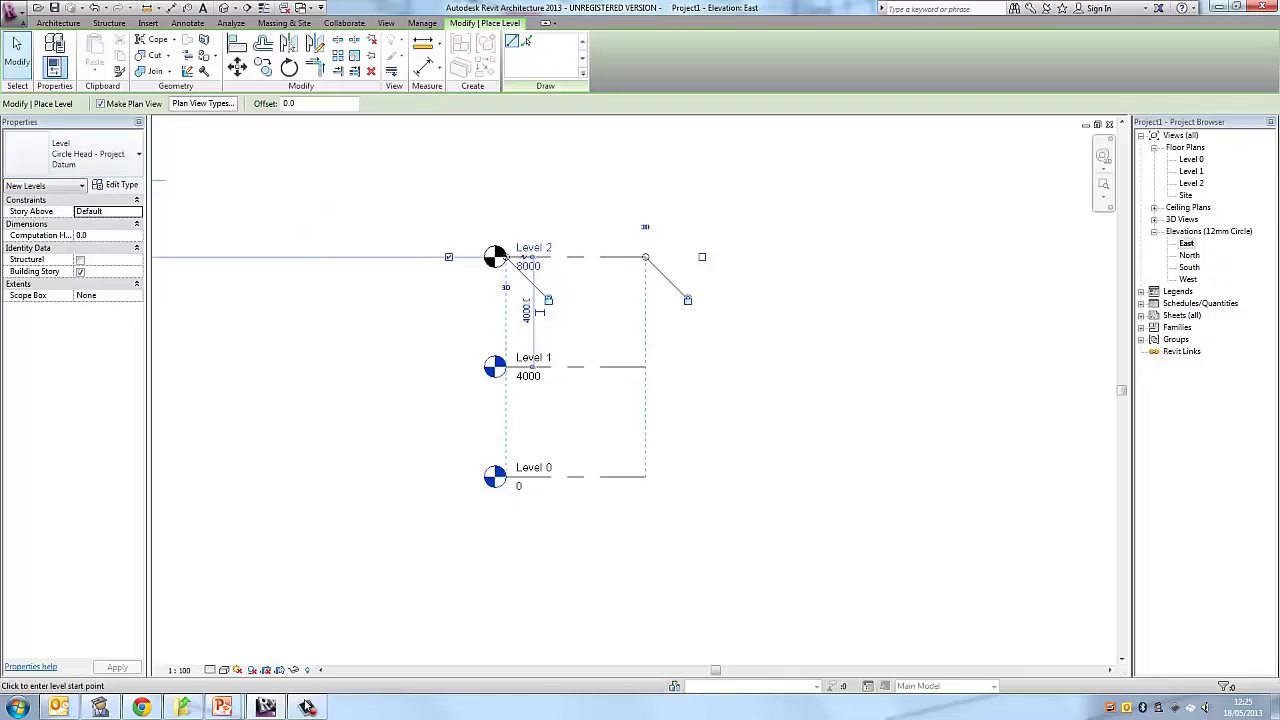
{"action": "left_click", "coordinate": [17, 52]}
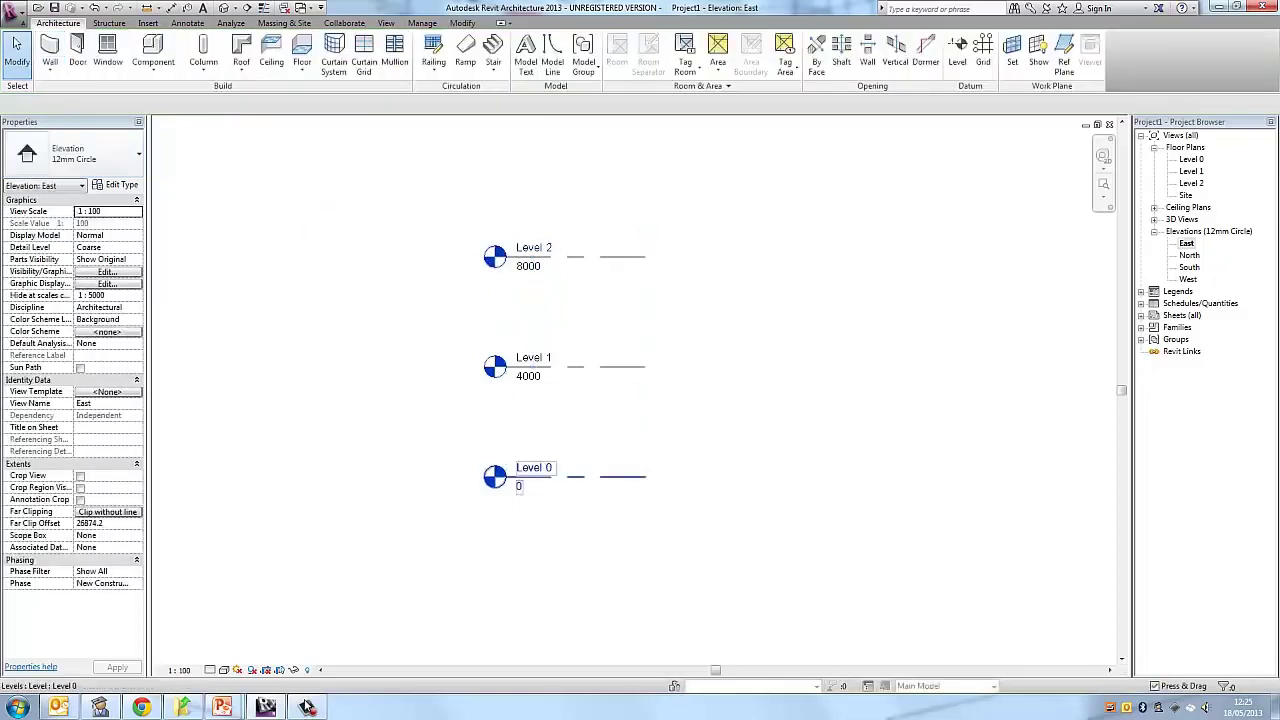
Rename Level 0 as Ground Level and rename its corresponding views too
{"action": "left_click", "coordinate": [525, 477]}
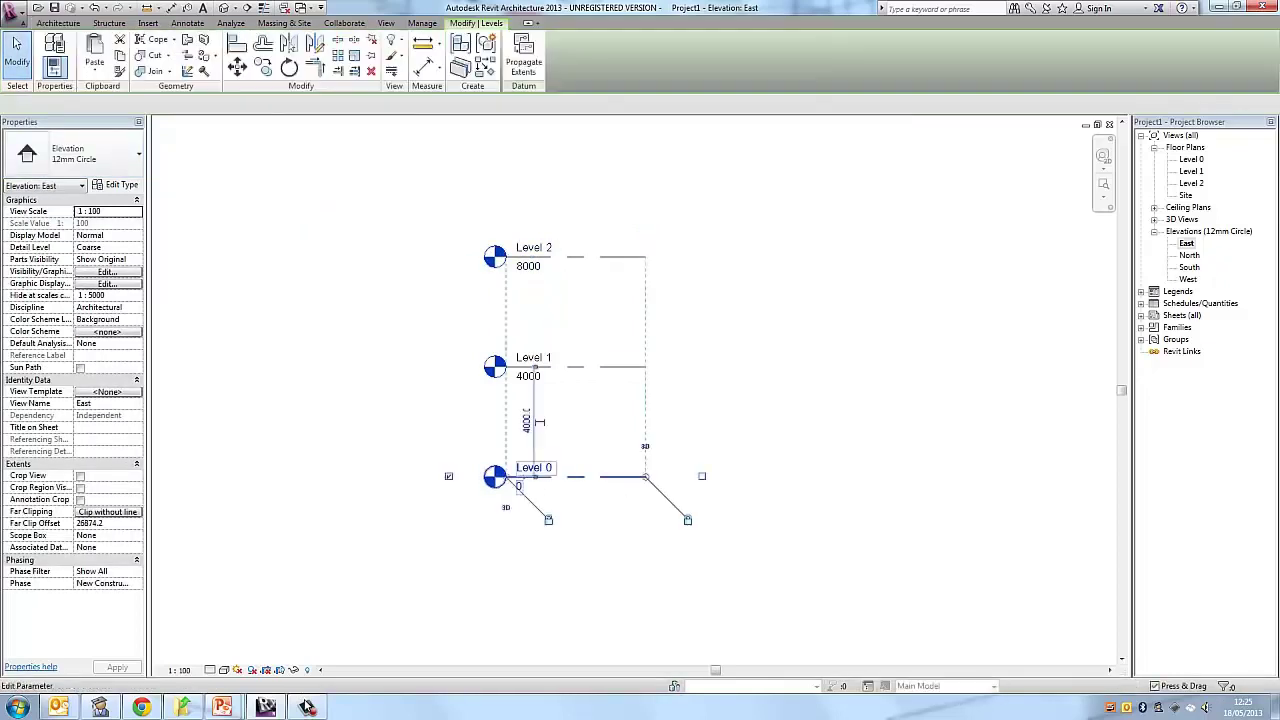
{"action": "left_click", "coordinate": [533, 466]}
{"action": "type", "text": "Ground"}
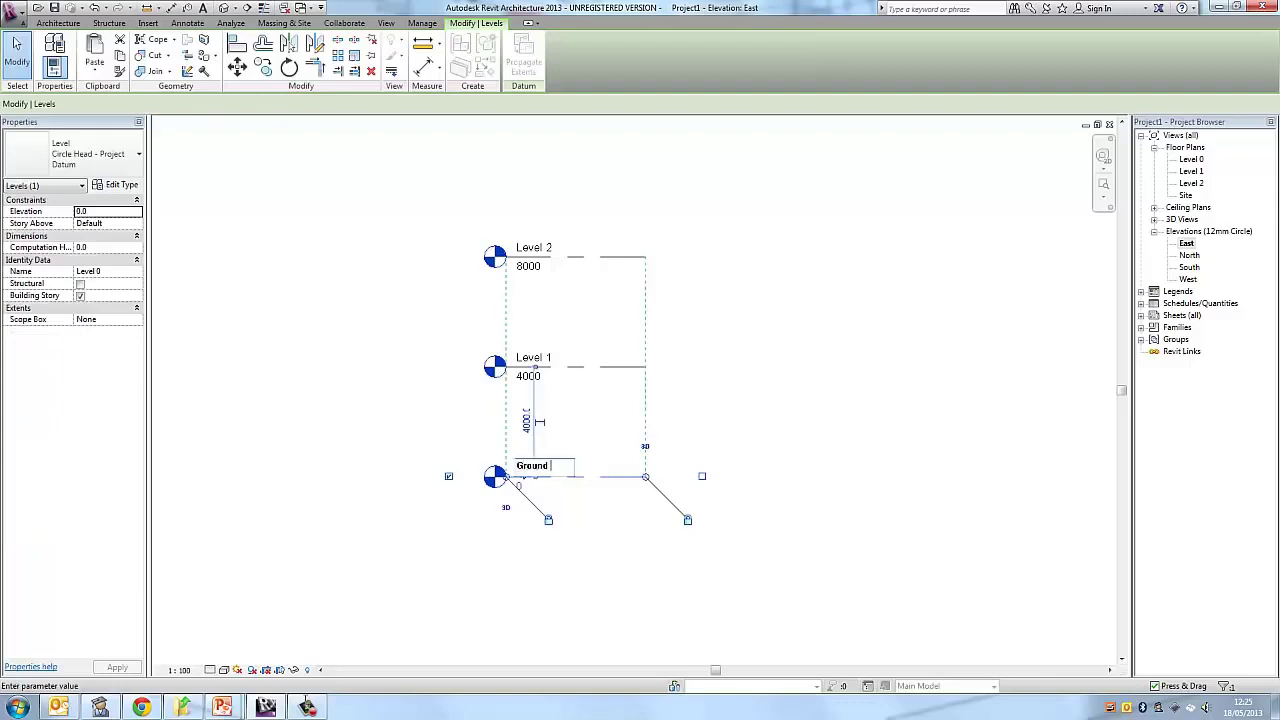
{"action": "type", "text": " Level"}
{"action": "key", "text": "Return"}
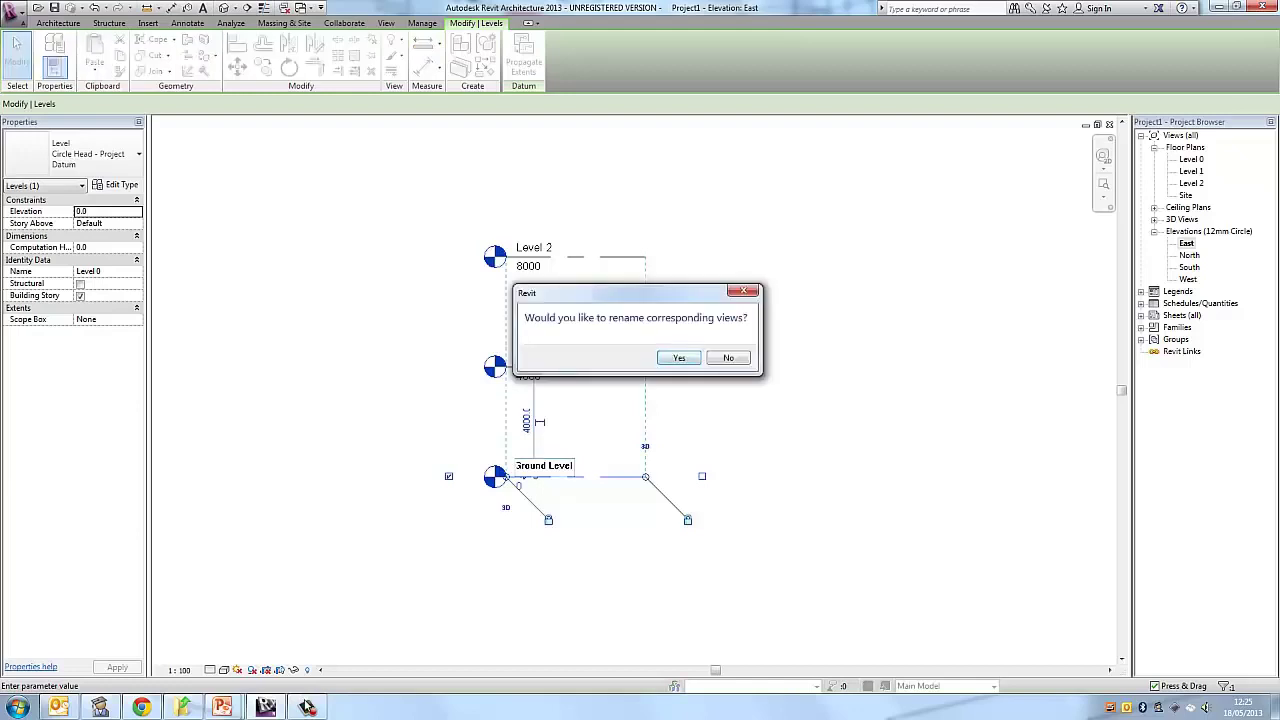
{"action": "left_click", "coordinate": [679, 358]}
Rename Level 1 as First Floor and rename its corresponding views too
{"action": "left_click", "coordinate": [533, 357]}
{"action": "left_click", "coordinate": [533, 357]}
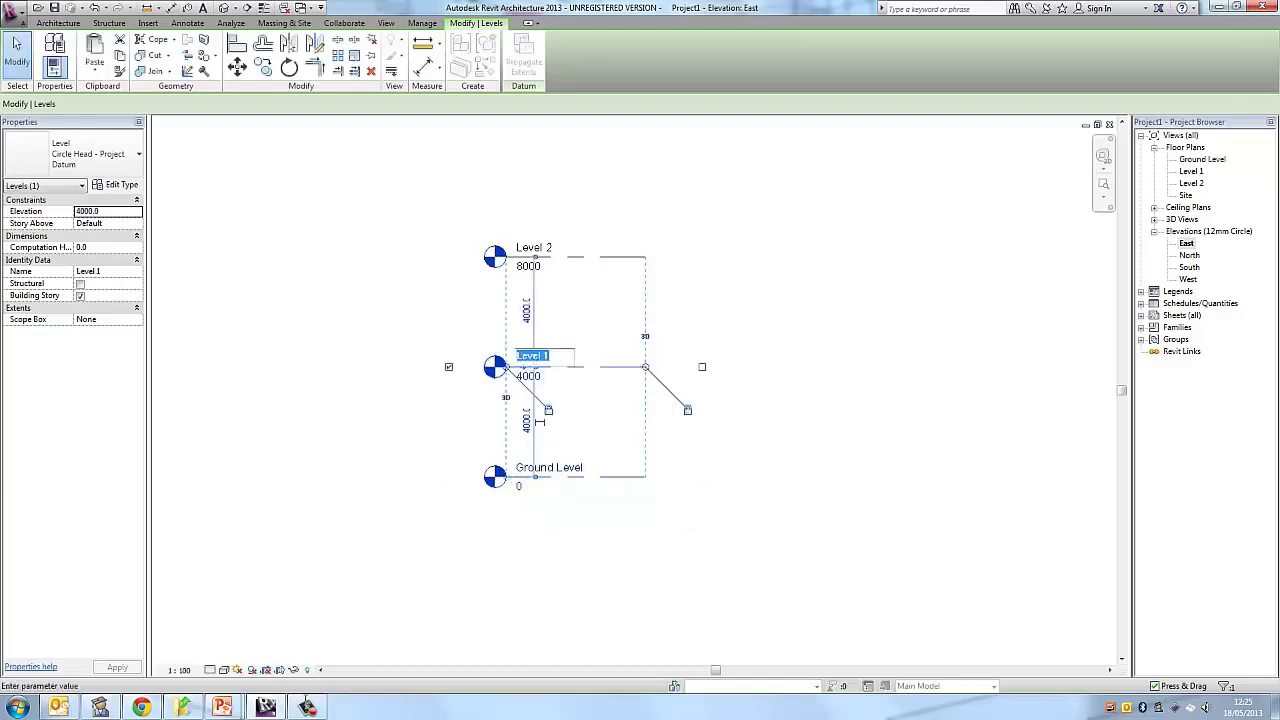
{"action": "type", "text": "First Floor"}
{"action": "key", "text": "Return"}
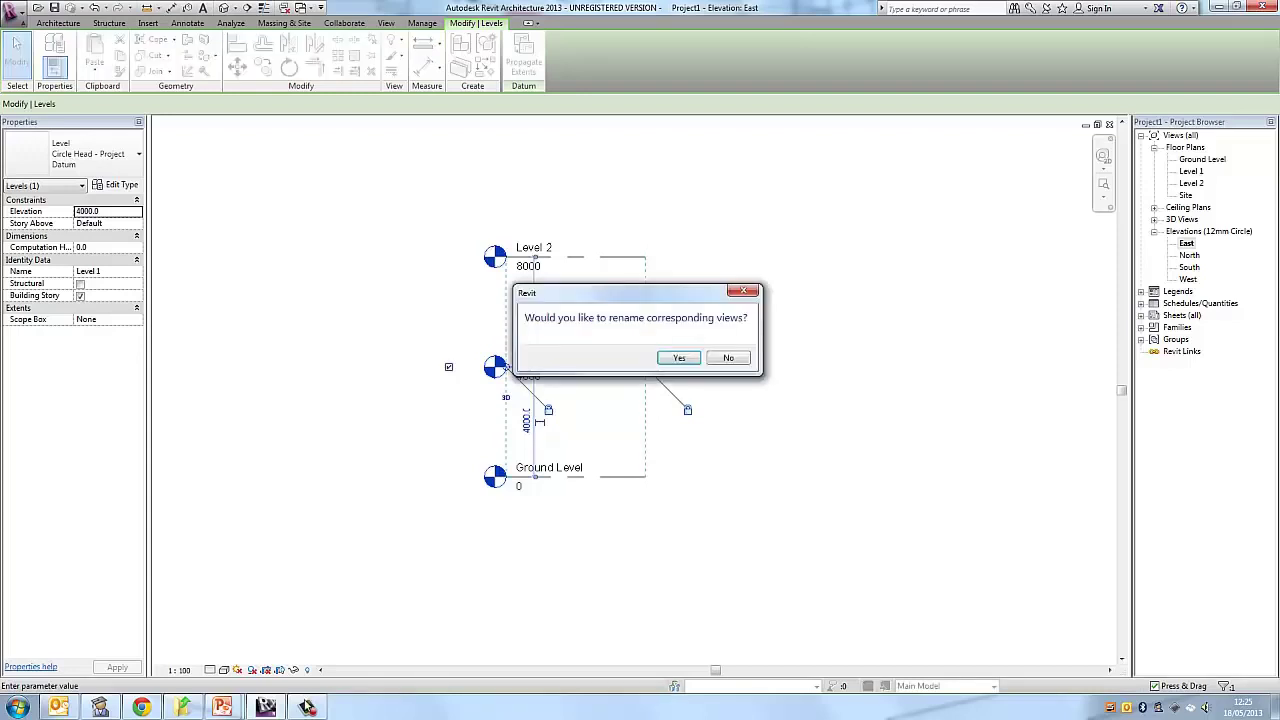
{"action": "key", "text": "Return"}
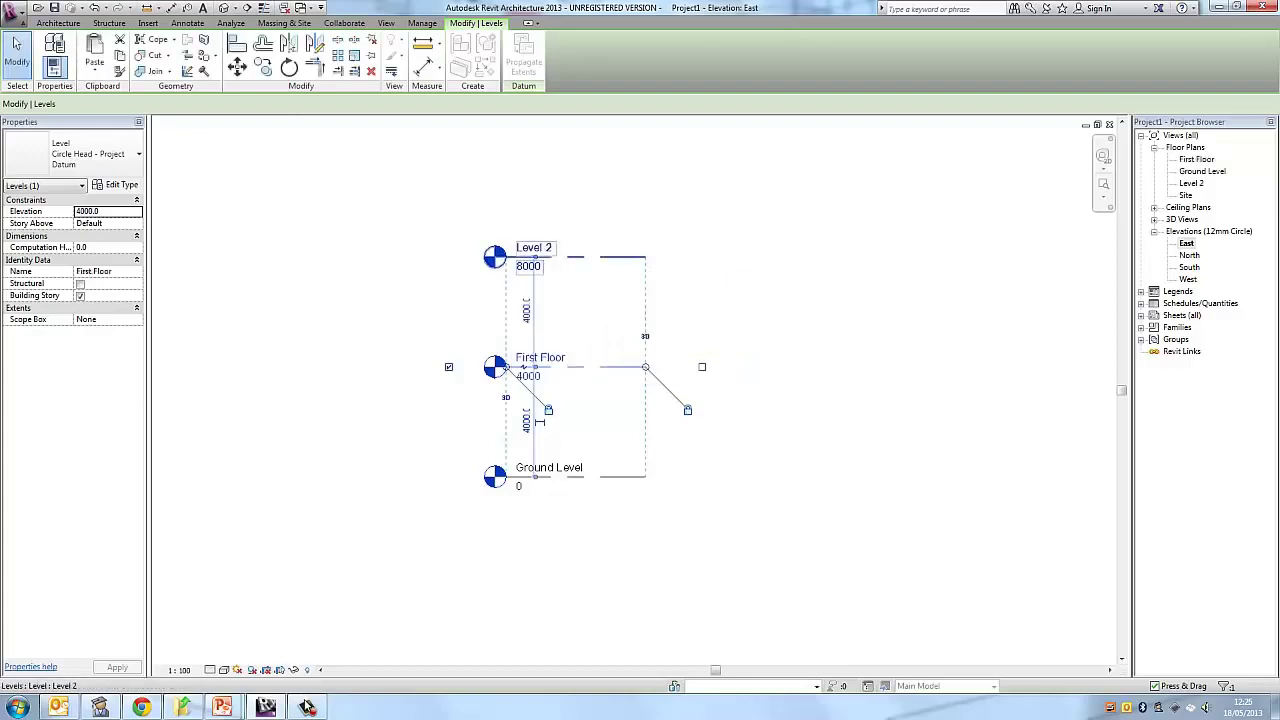
Rename Level 2 as Second Floor and rename its corresponding views too
{"action": "left_click", "coordinate": [534, 248]}
{"action": "left_click", "coordinate": [534, 247]}
{"action": "key", "text": "BackSpace"}
{"action": "type", "text": "S"}
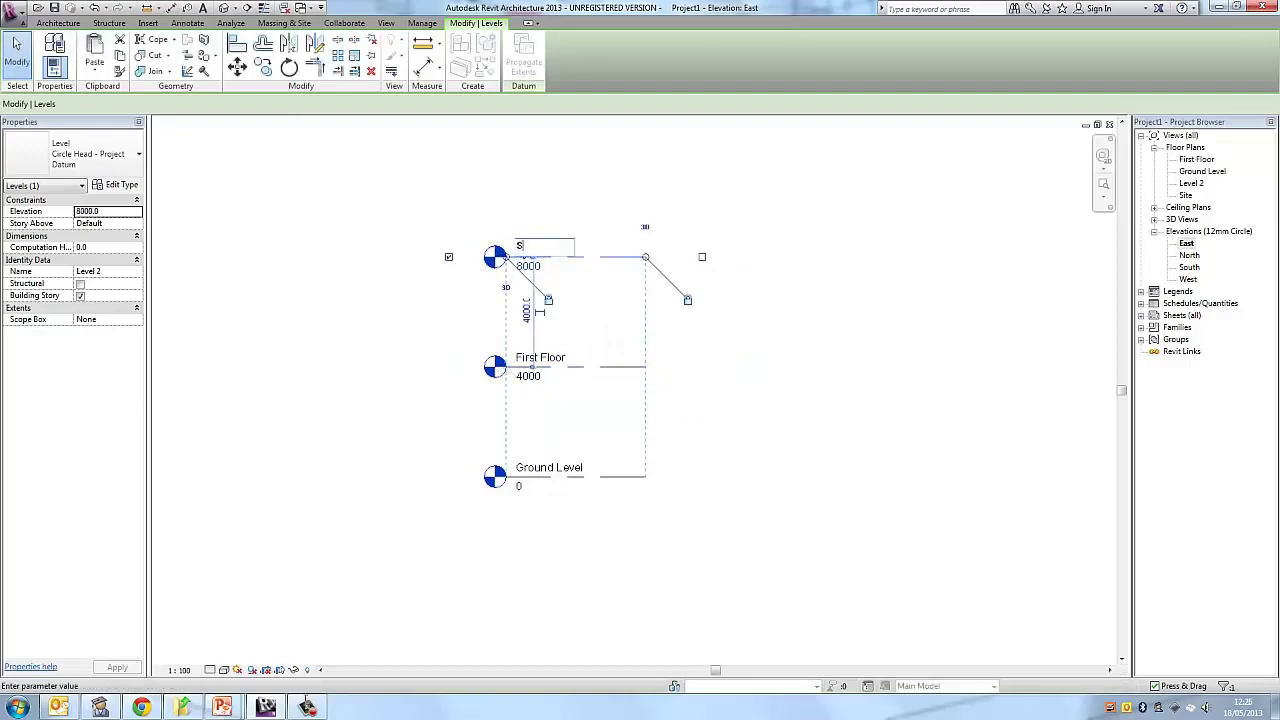
{"action": "type", "text": "econd Fl"}
{"action": "key", "text": "BackSpace"}
{"action": "type", "text": "oor"}
{"action": "key", "text": "Return"}
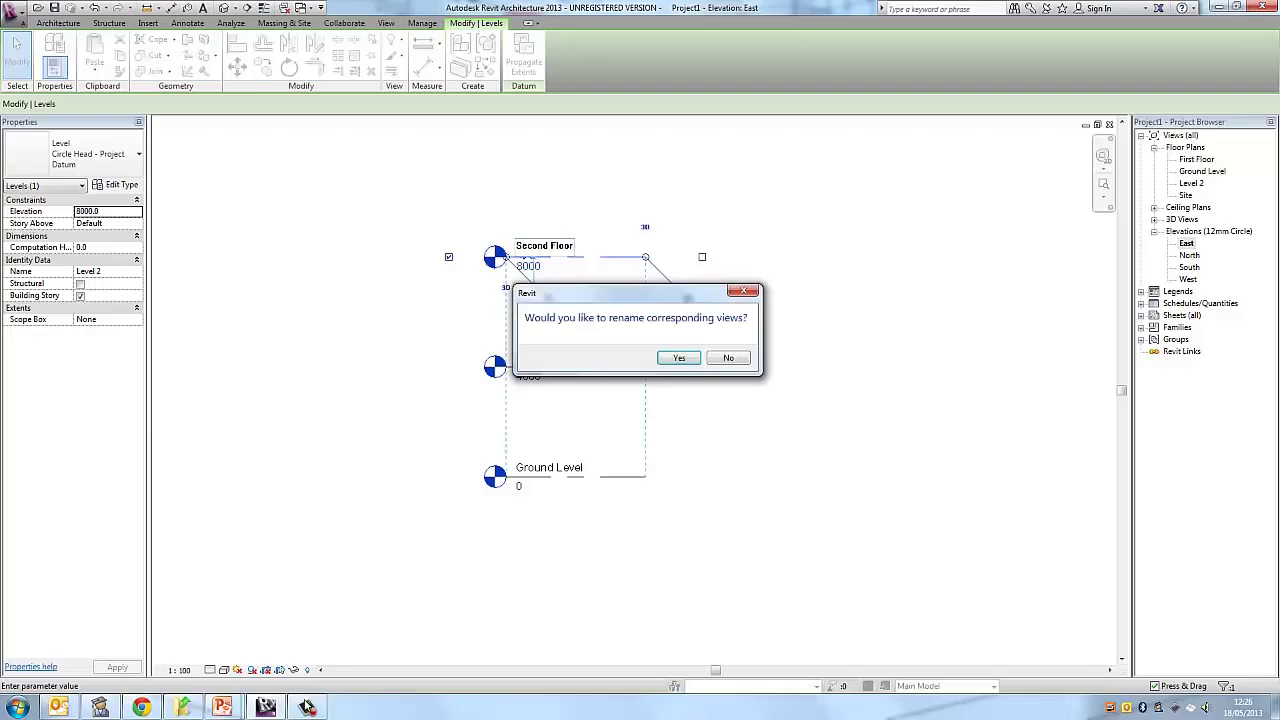
{"action": "key", "text": "Return"}
{"action": "key", "text": "Escape"}
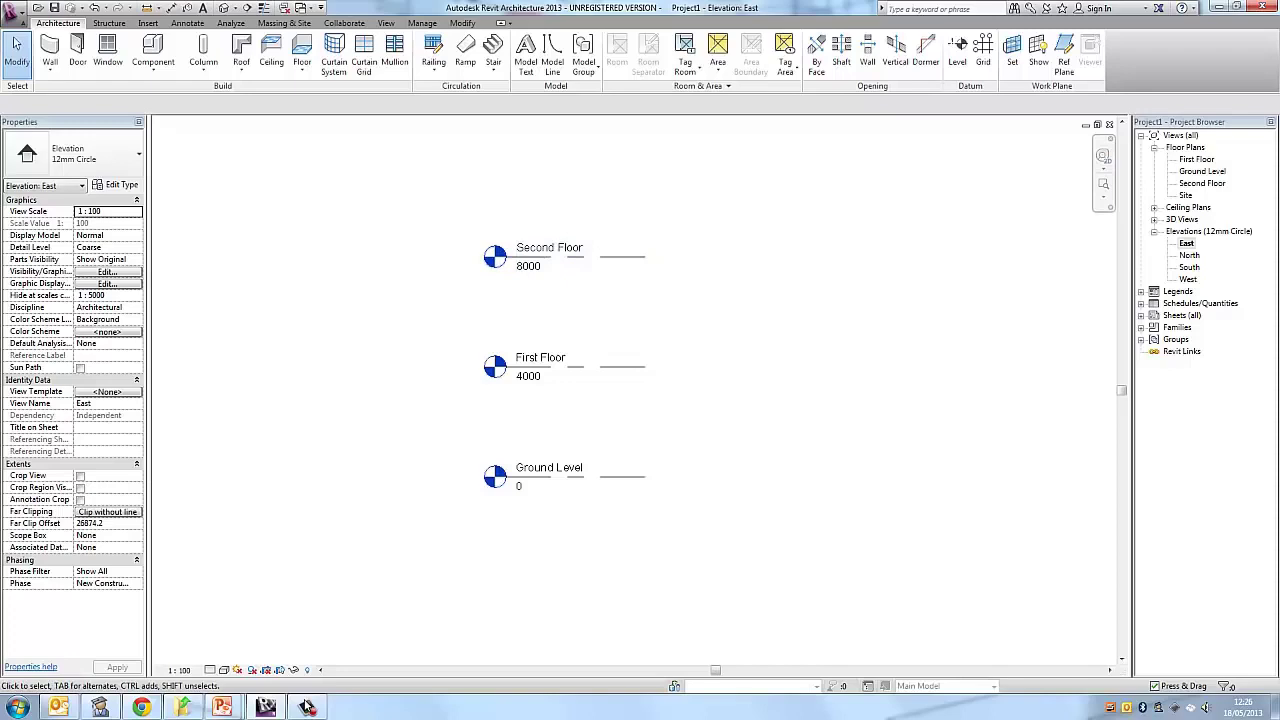
{"action": "left_click", "coordinate": [1185, 147]}
{"action": "left_click", "coordinate": [1196, 160]}
{"action": "left_click", "coordinate": [1202, 171]}
{"action": "left_click", "coordinate": [1197, 160]}
{"action": "left_click", "coordinate": [1202, 183]}
Rename the First Floor plan view as third floor, applying the name to its corresponding level and views
{"action": "left_click", "coordinate": [1197, 160]}
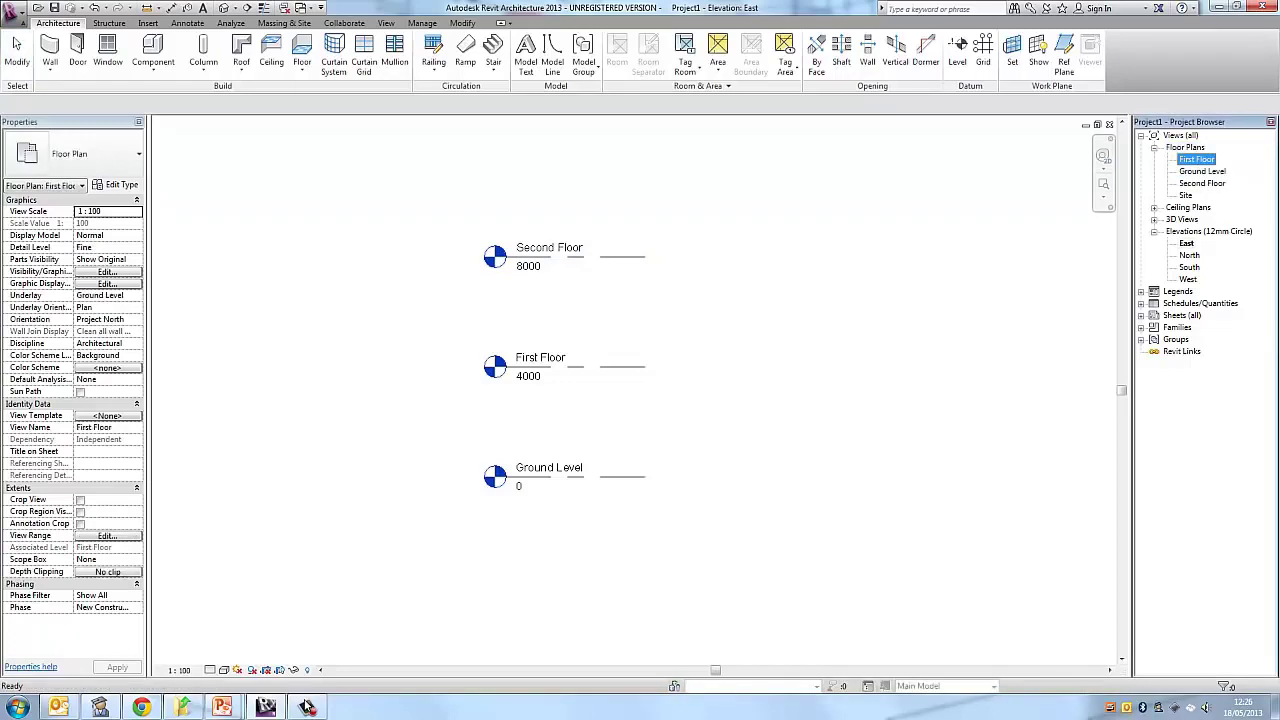
{"action": "right_click", "coordinate": [1197, 160]}
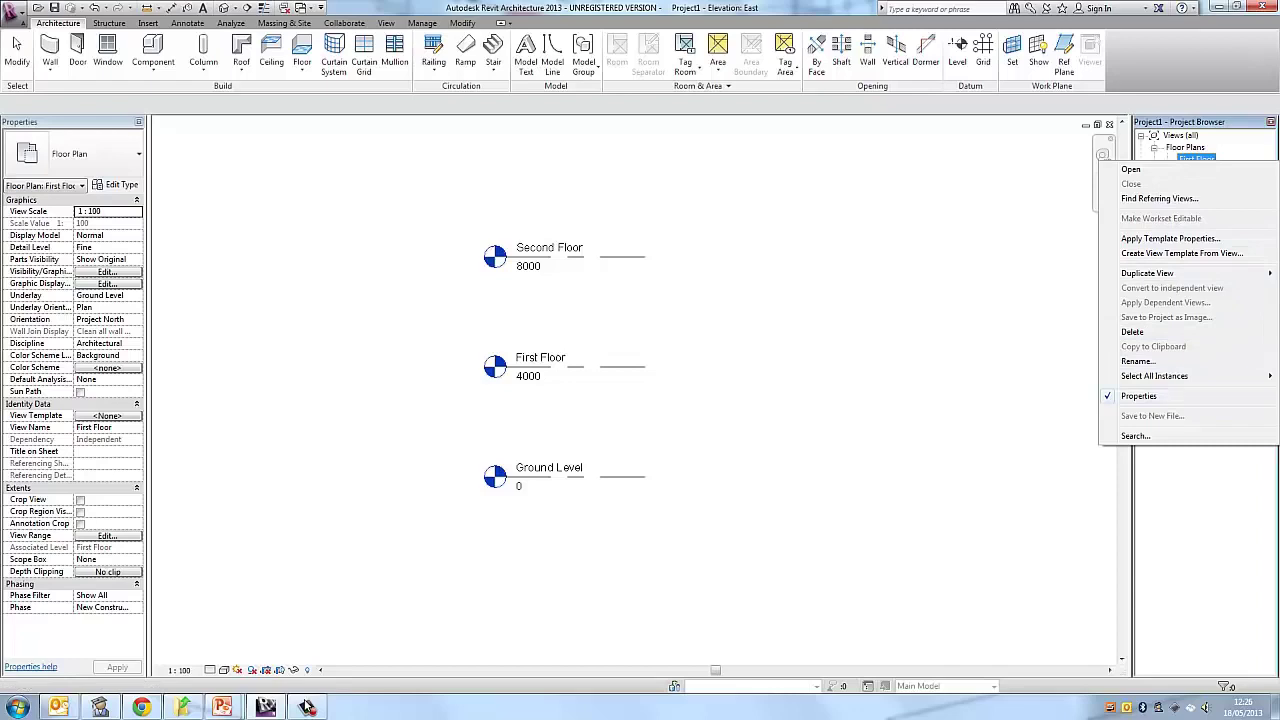
{"action": "left_click", "coordinate": [1135, 361]}
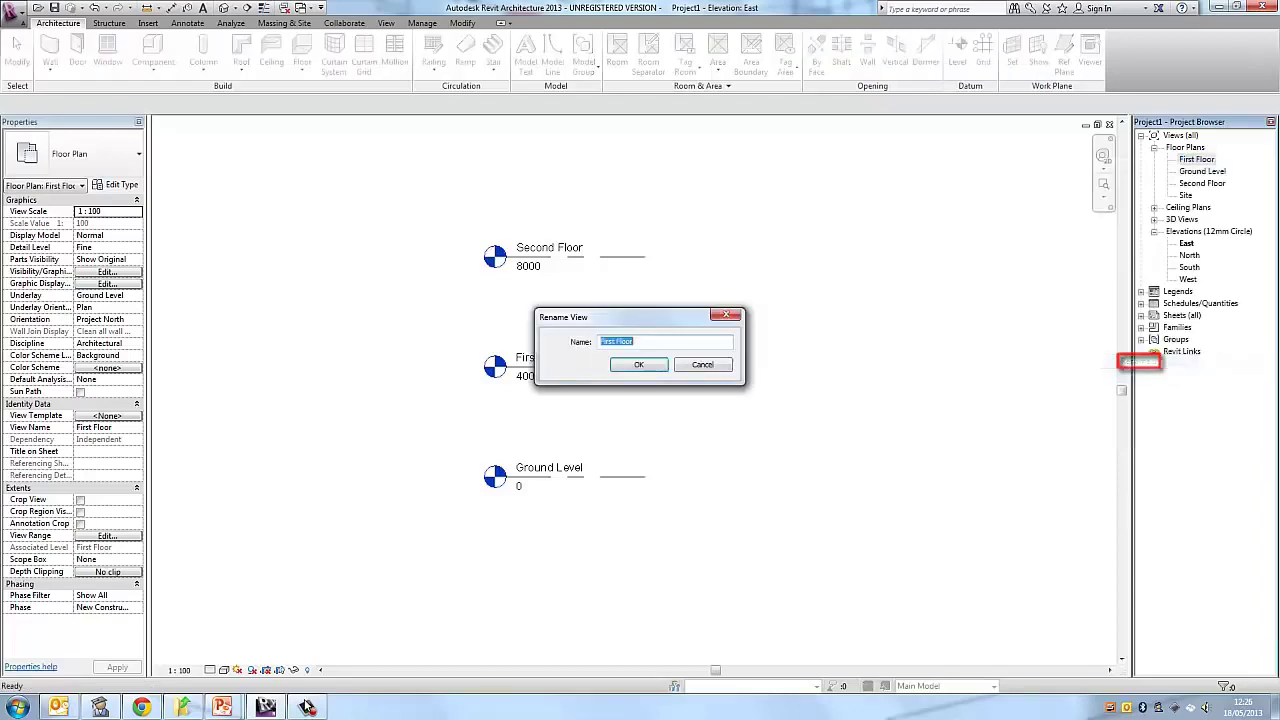
{"action": "key", "text": "BackSpace"}
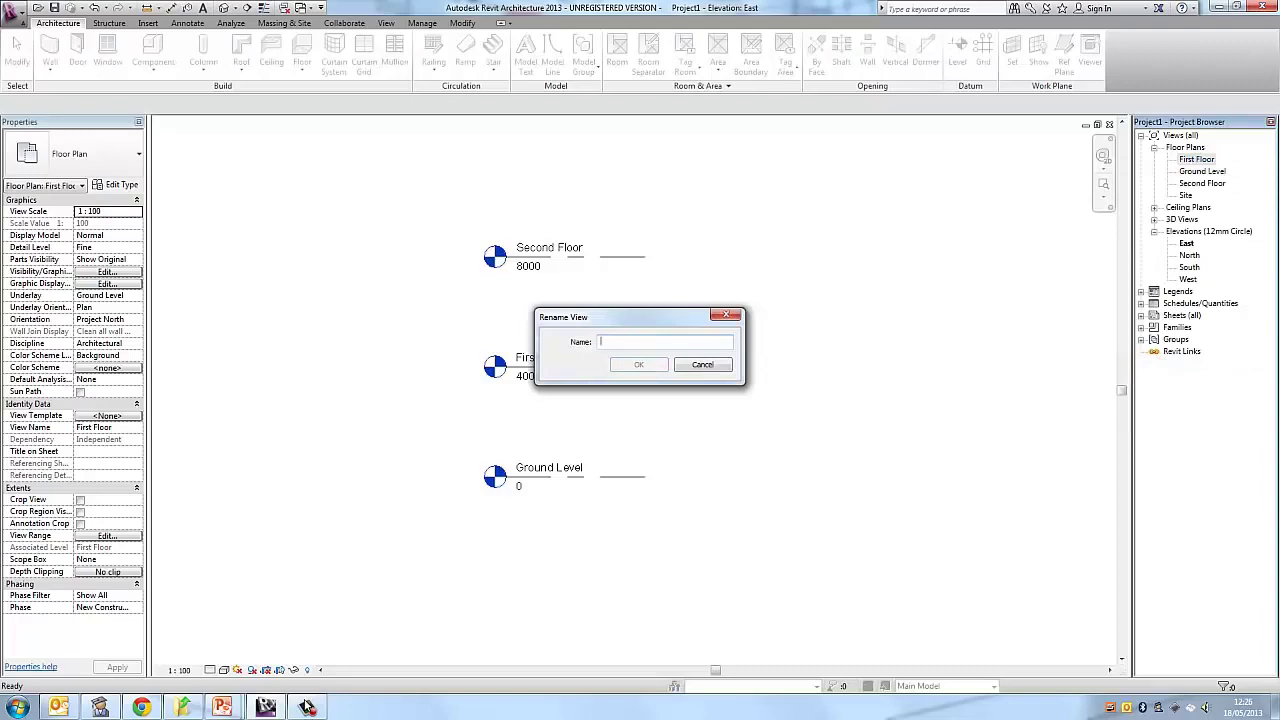
{"action": "type", "text": "hrd"}
{"action": "key", "text": "BackSpace"}
{"action": "key", "text": "BackSpace"}
{"action": "type", "text": "third floor"}
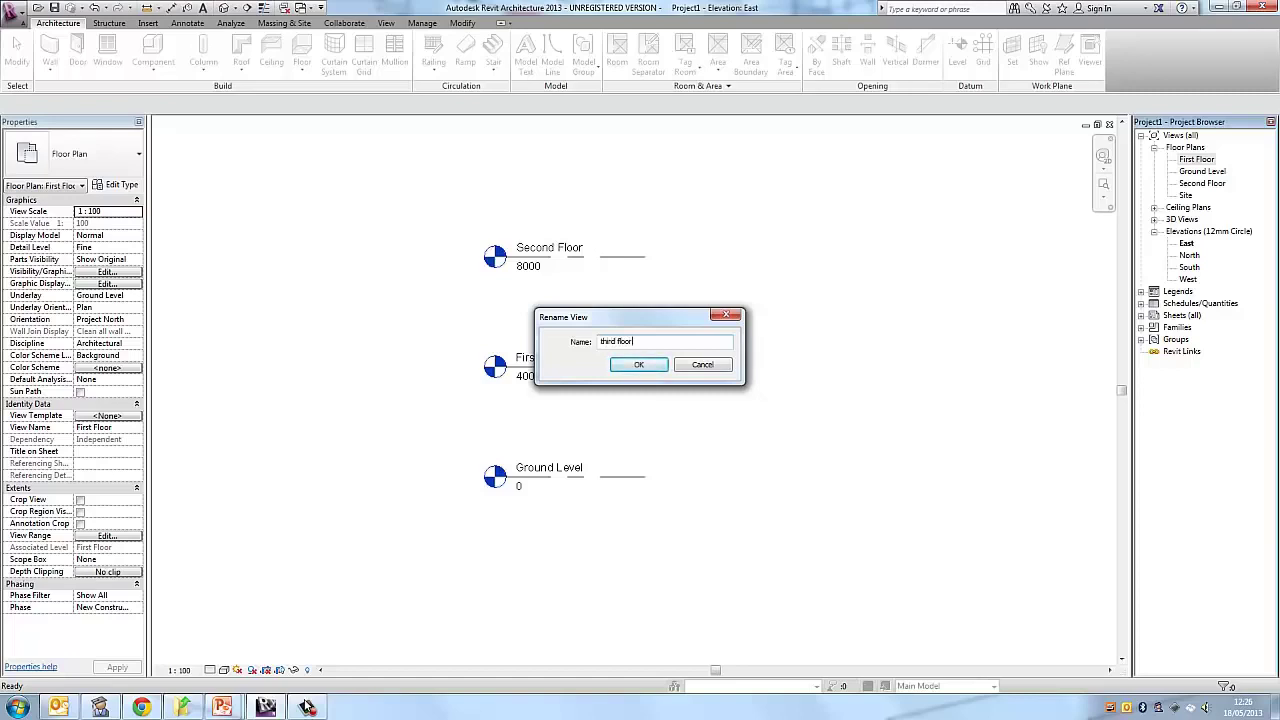
{"action": "key", "text": "Return"}
{"action": "key", "text": "Return"}
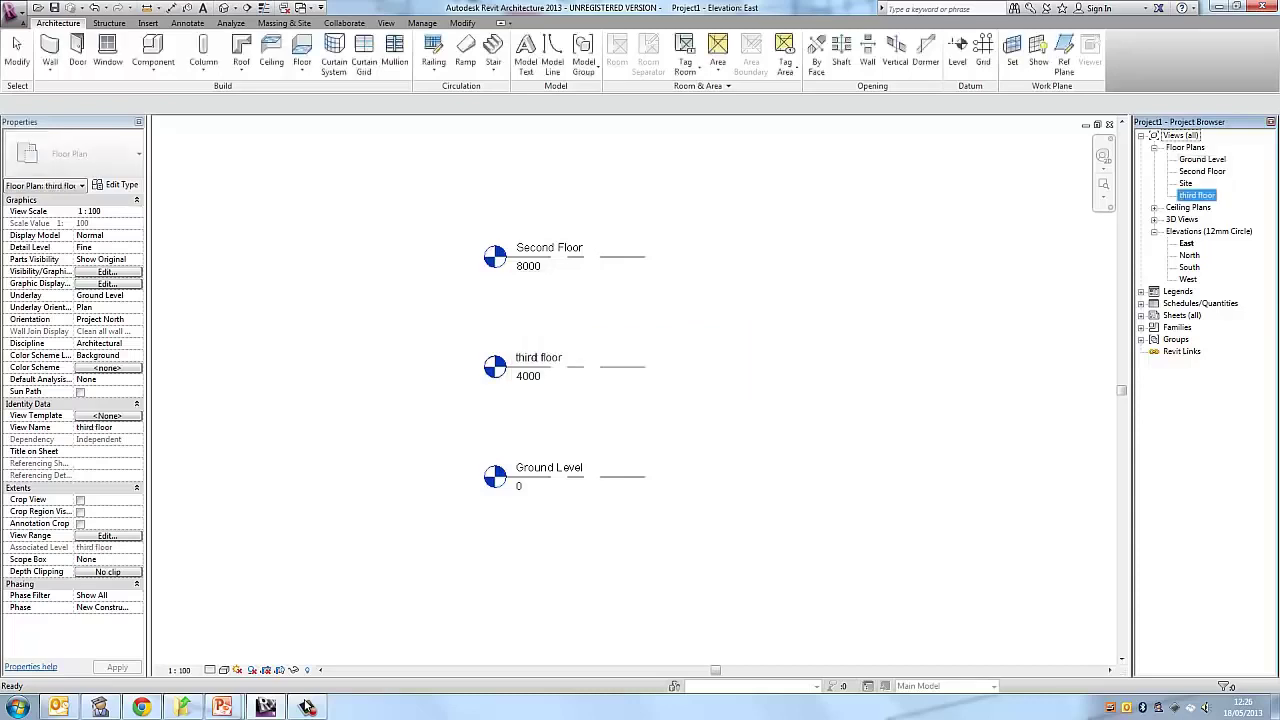
{"action": "key", "text": "Escape"}
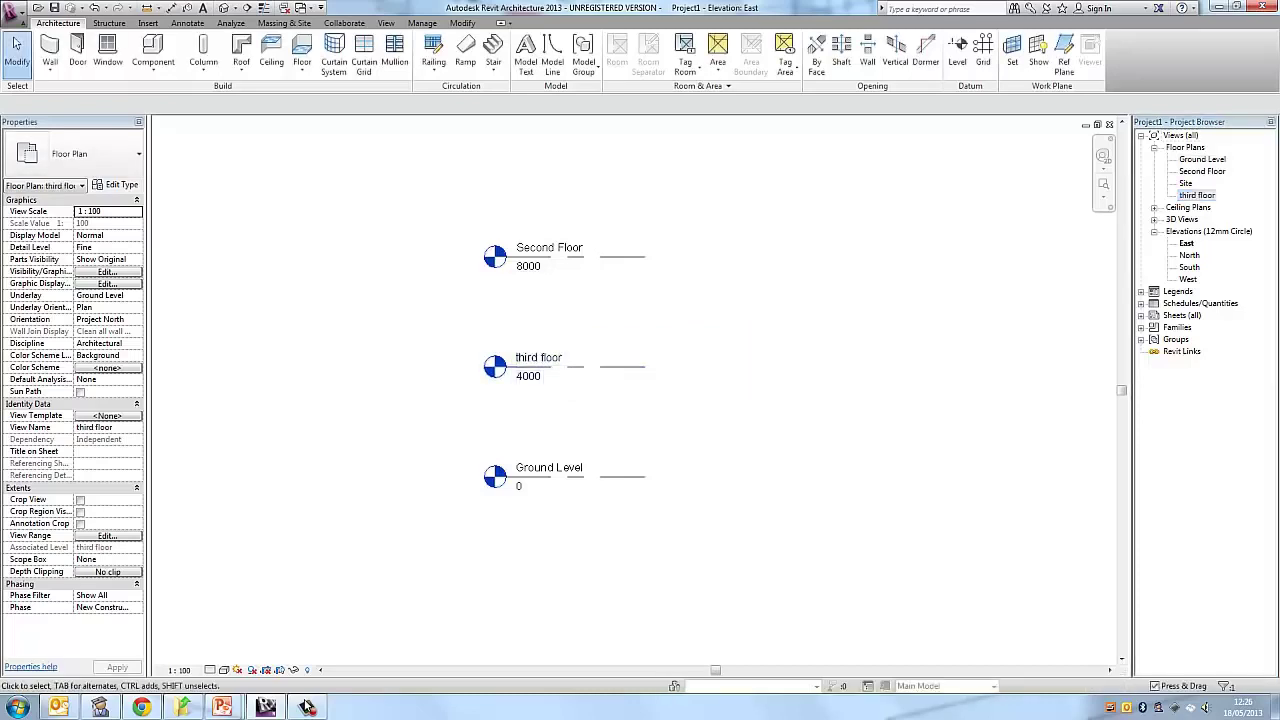
Rename the third floor plan view back to First Floor, together with its corresponding level and views
{"action": "right_click", "coordinate": [1197, 195]}
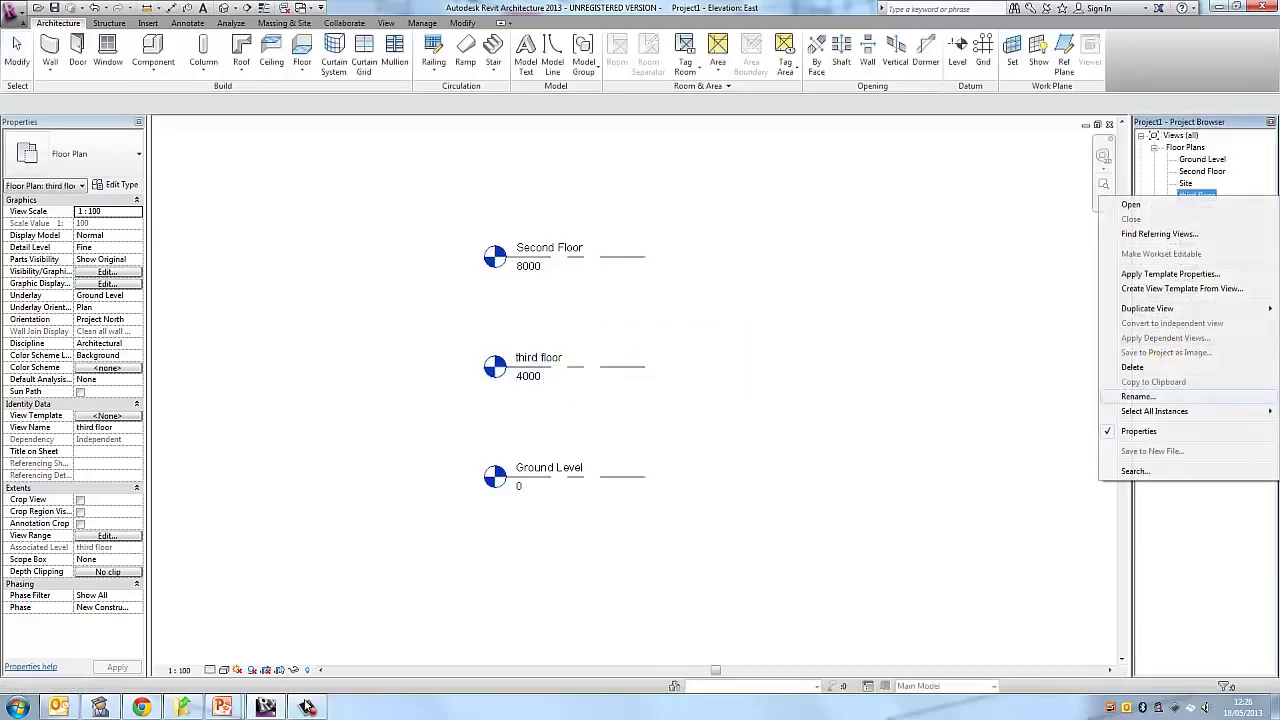
{"action": "key", "text": "Return"}
{"action": "type", "text": "Firs"}
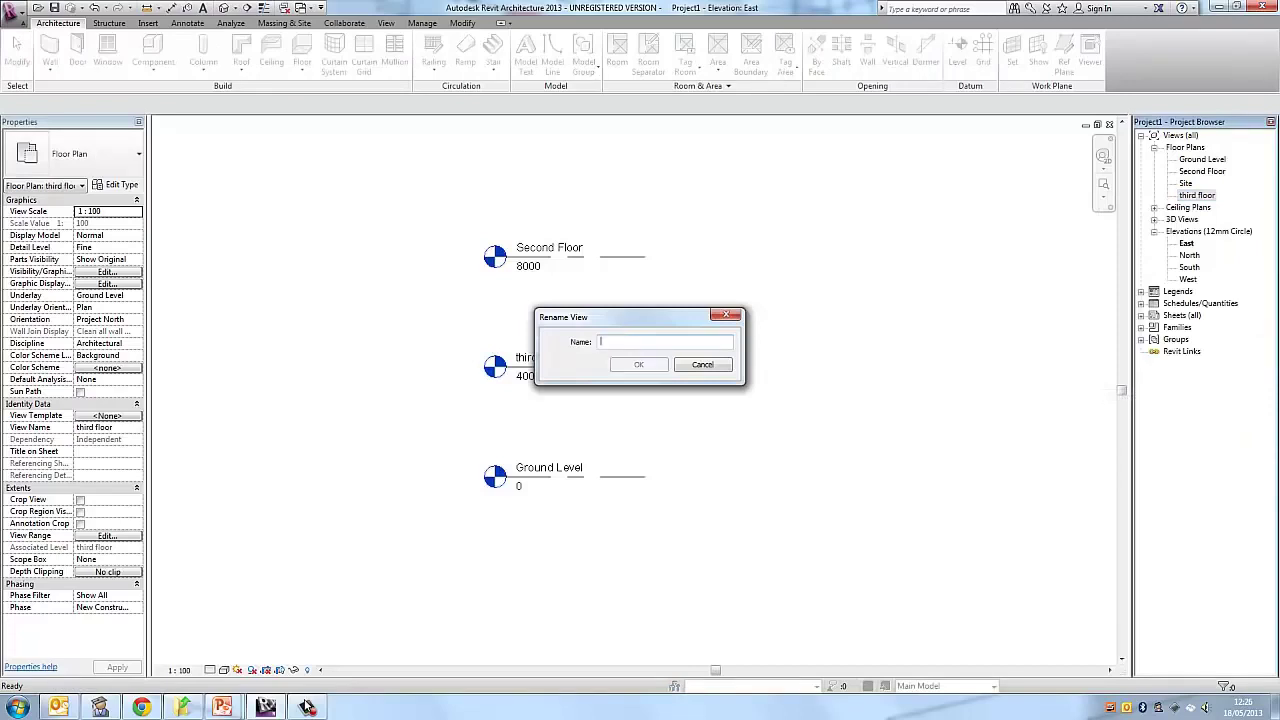
{"action": "type", "text": "t Floor"}
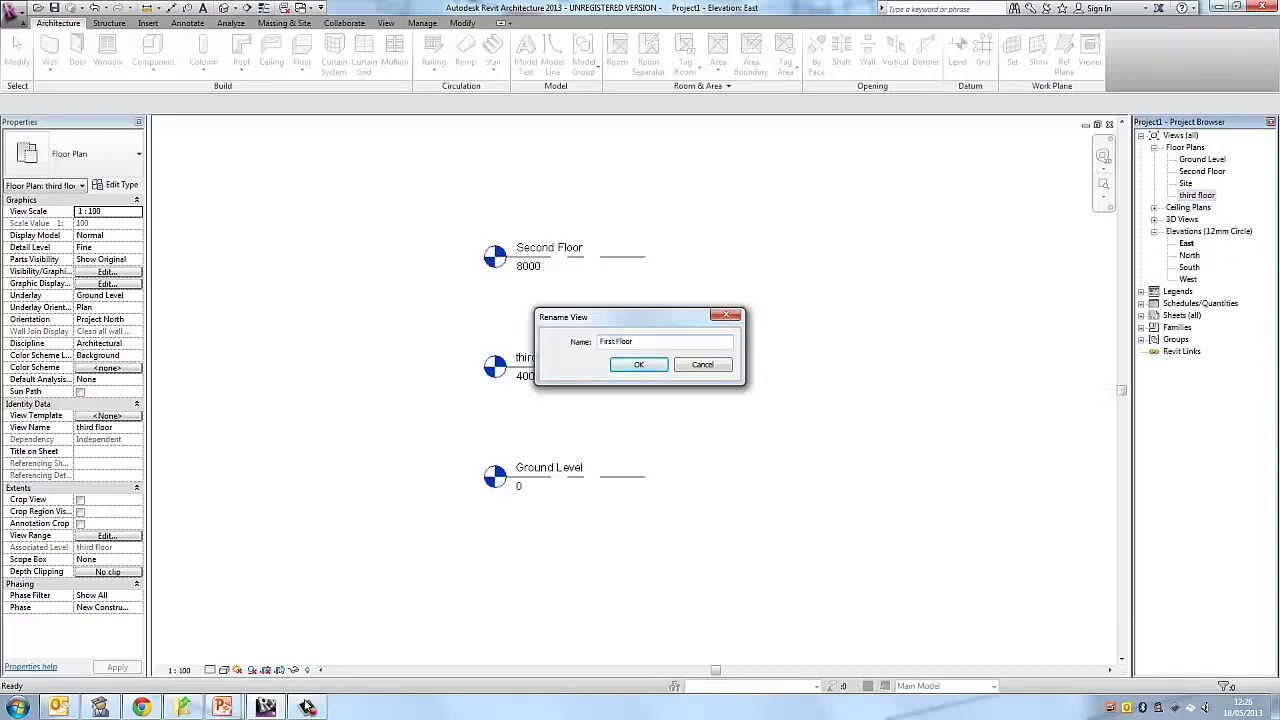
{"action": "key", "text": "Return"}
{"action": "key", "text": "Return"}
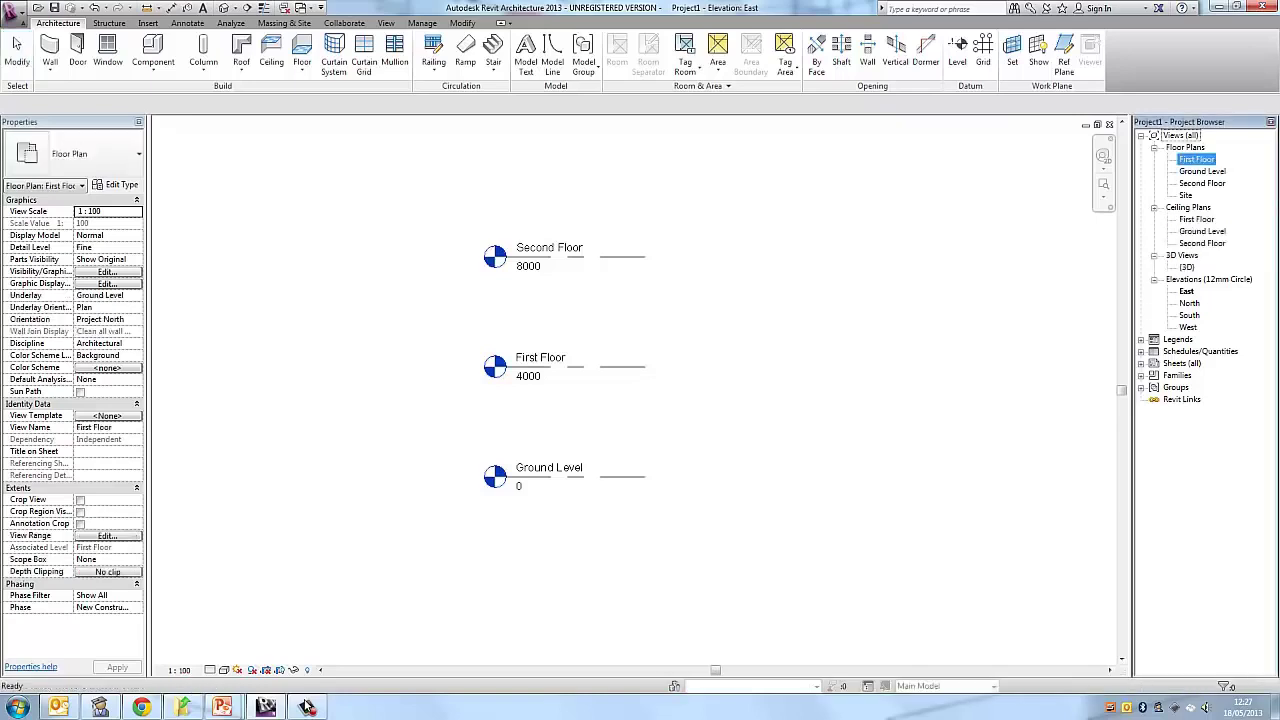
Open the Ground Level floor plan and start a wall with its top constraint set up to level Second Floor
{"action": "double_click", "coordinate": [1202, 171]}
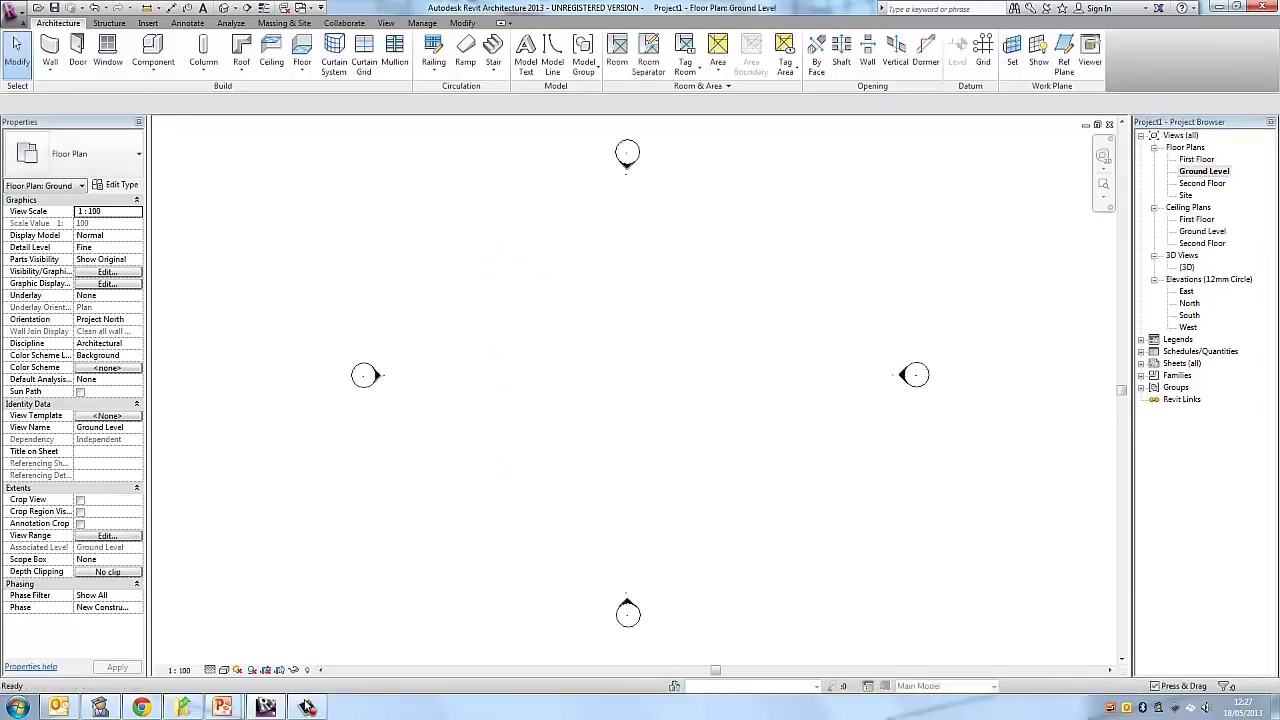
{"action": "scroll", "coordinate": [560, 370], "scroll_direction": "down", "scroll_amount": 1}
{"action": "mouse_move", "coordinate": [560, 370]}
{"action": "middle_mouse_down"}
{"action": "mouse_move", "coordinate": [539, 351]}
{"action": "mouse_move", "coordinate": [517, 354]}
{"action": "middle_mouse_up"}
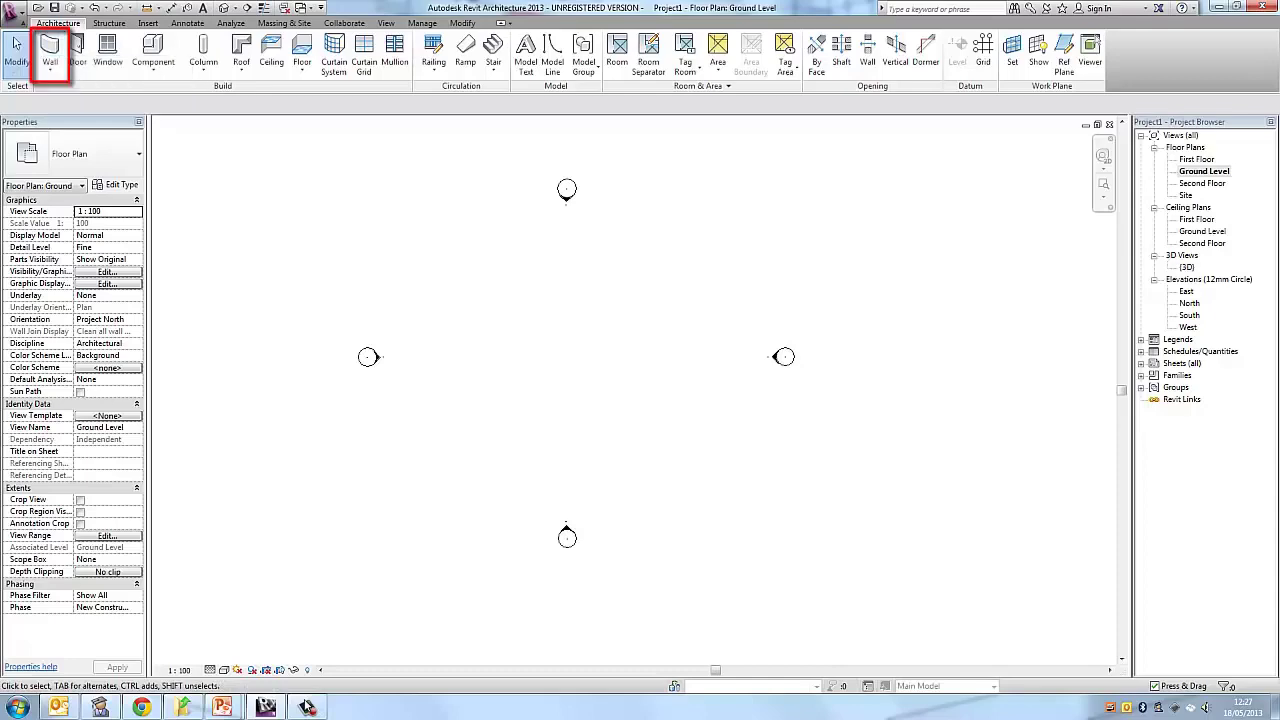
{"action": "left_click", "coordinate": [50, 50]}
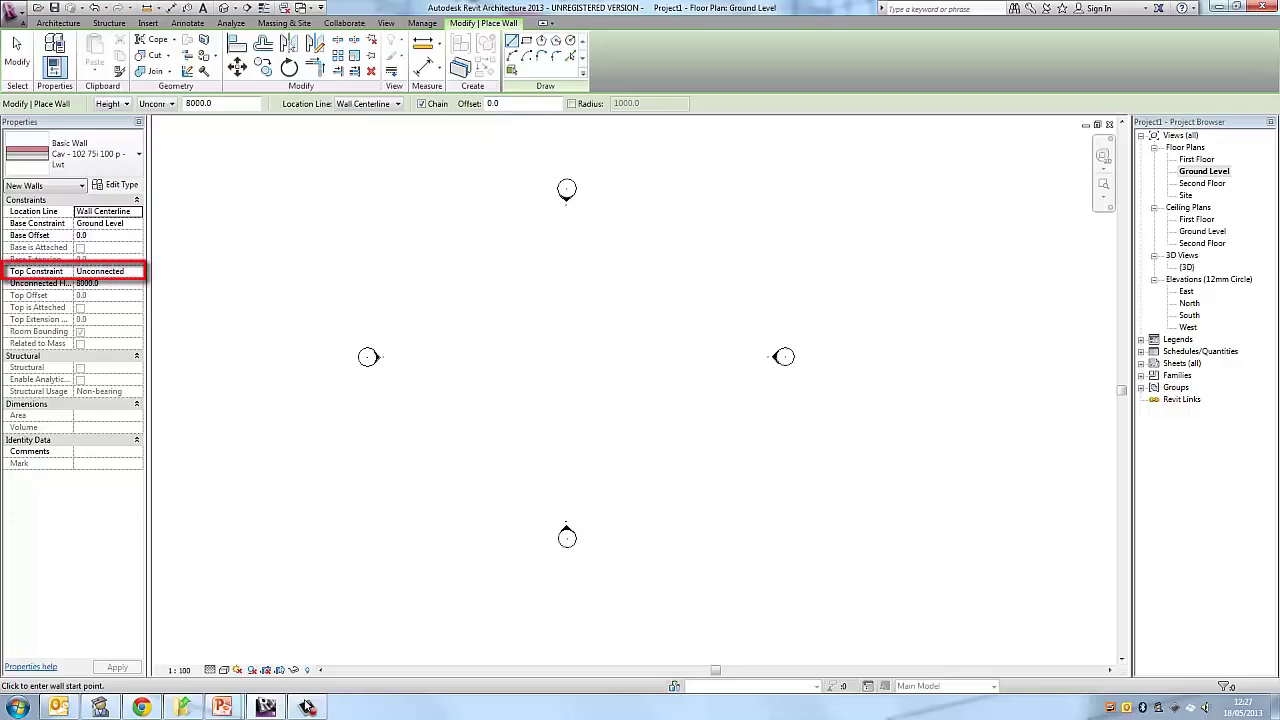
{"action": "left_click", "coordinate": [137, 271]}
{"action": "key", "text": "g"}
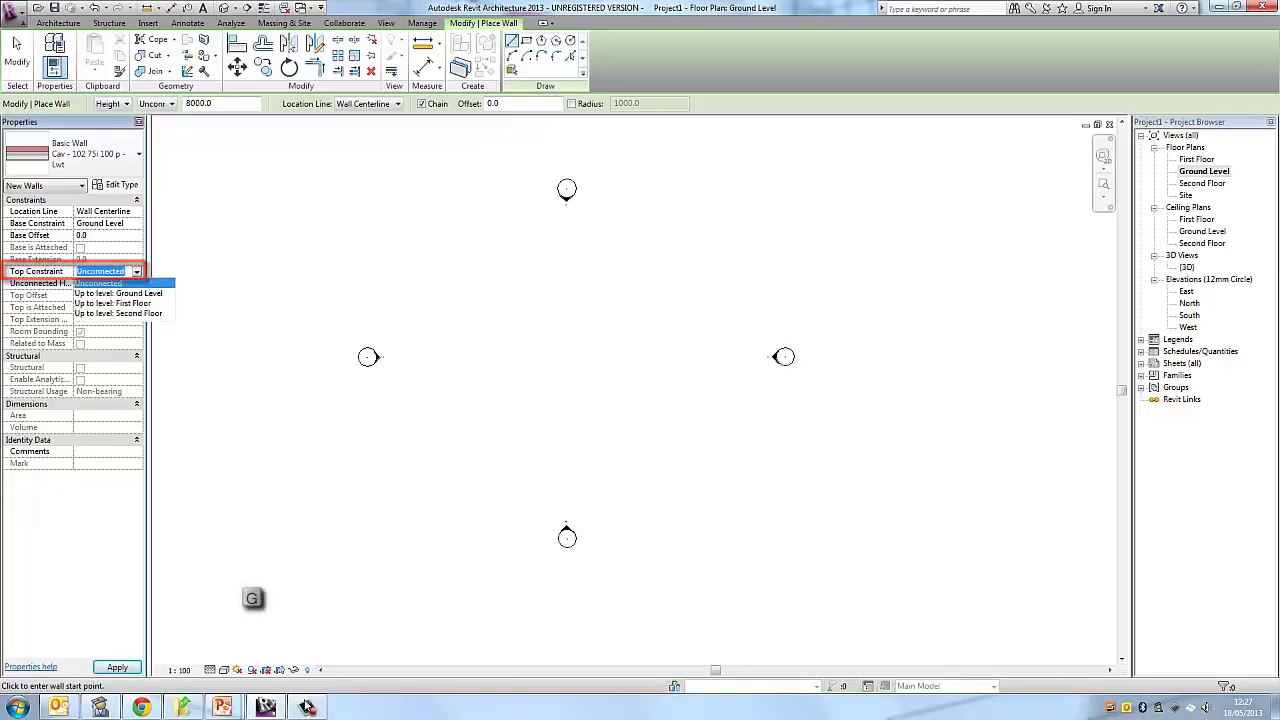
{"action": "left_click", "coordinate": [118, 313]}
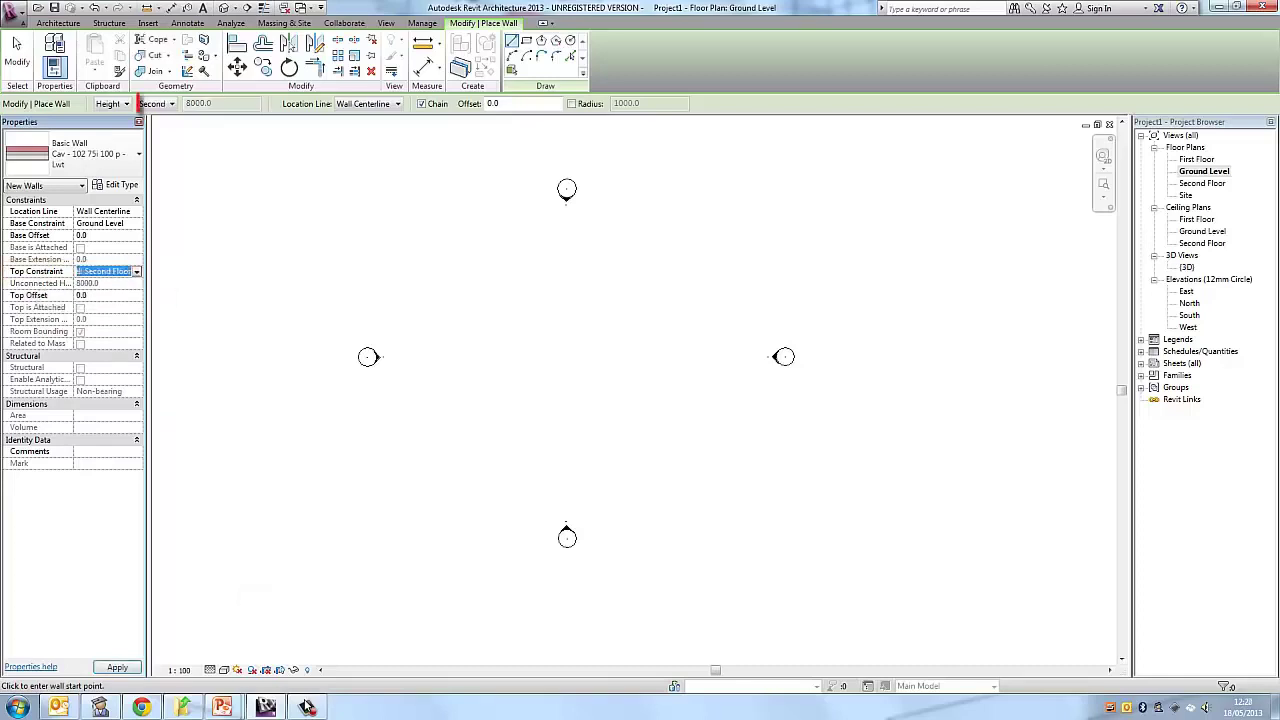
Try to set the new wall's height up to Ground Level
{"action": "left_click", "coordinate": [172, 104]}
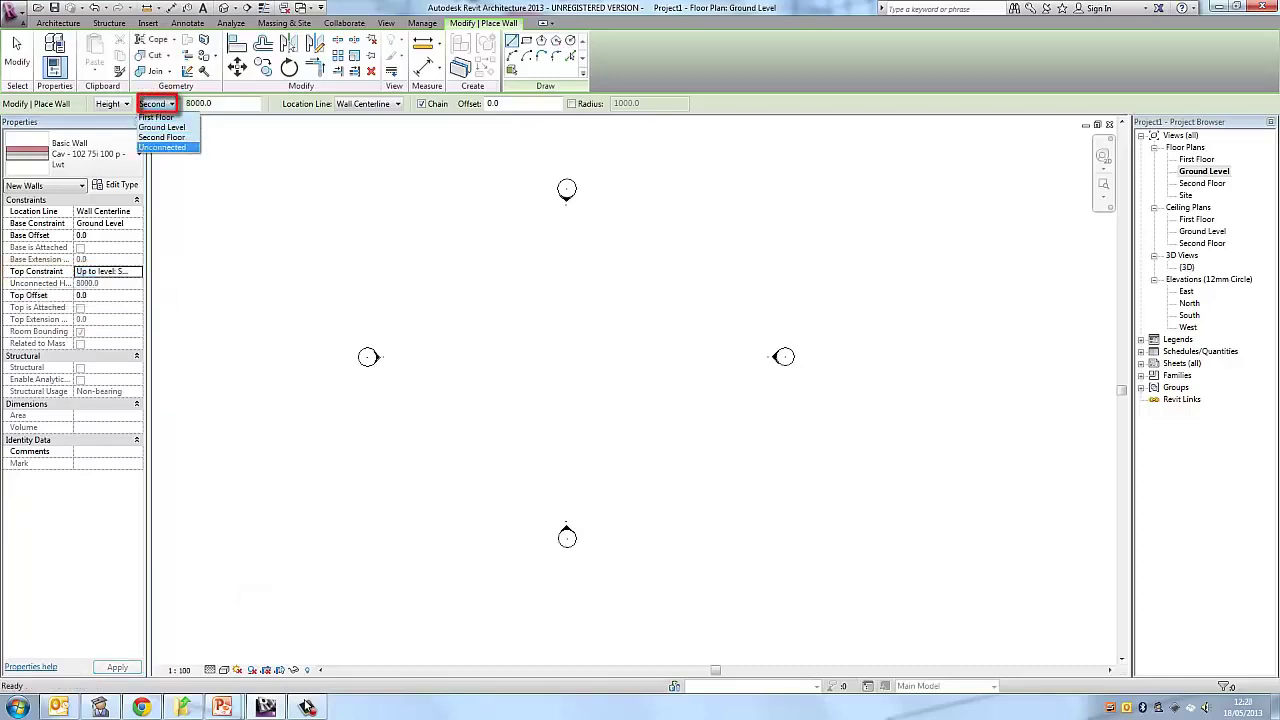
{"action": "left_click", "coordinate": [162, 127]}
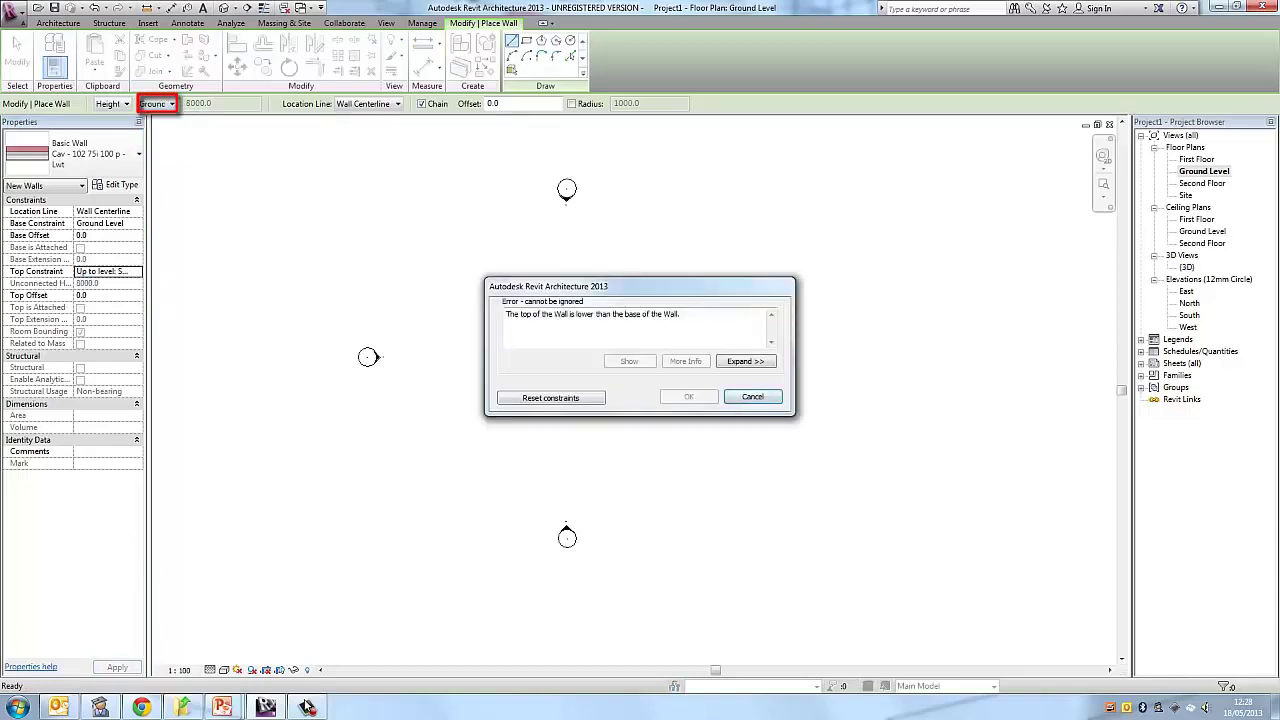
{"action": "key", "text": "Escape"}
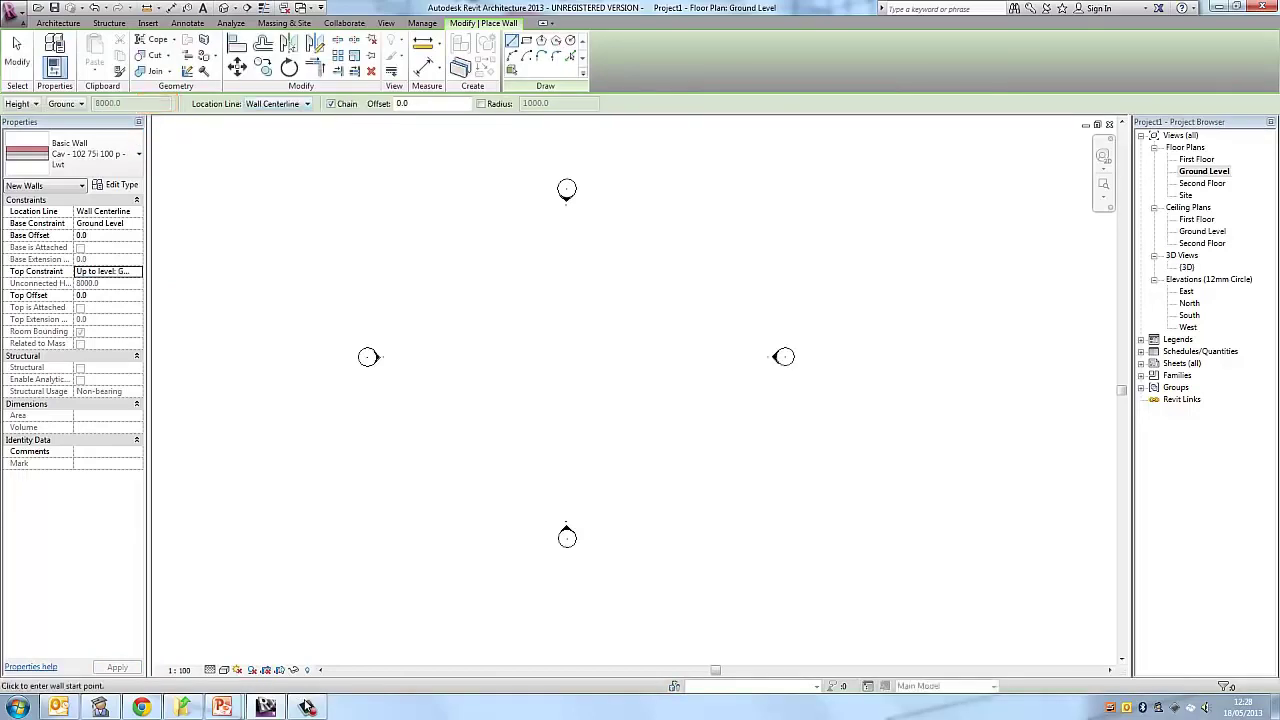
Set the new wall's top constraint up to level Second Floor and review the wall's type properties
{"action": "left_click", "coordinate": [137, 271]}
{"action": "left_click", "coordinate": [120, 313]}
{"action": "key", "text": "Return"}
{"action": "left_click", "coordinate": [117, 185]}
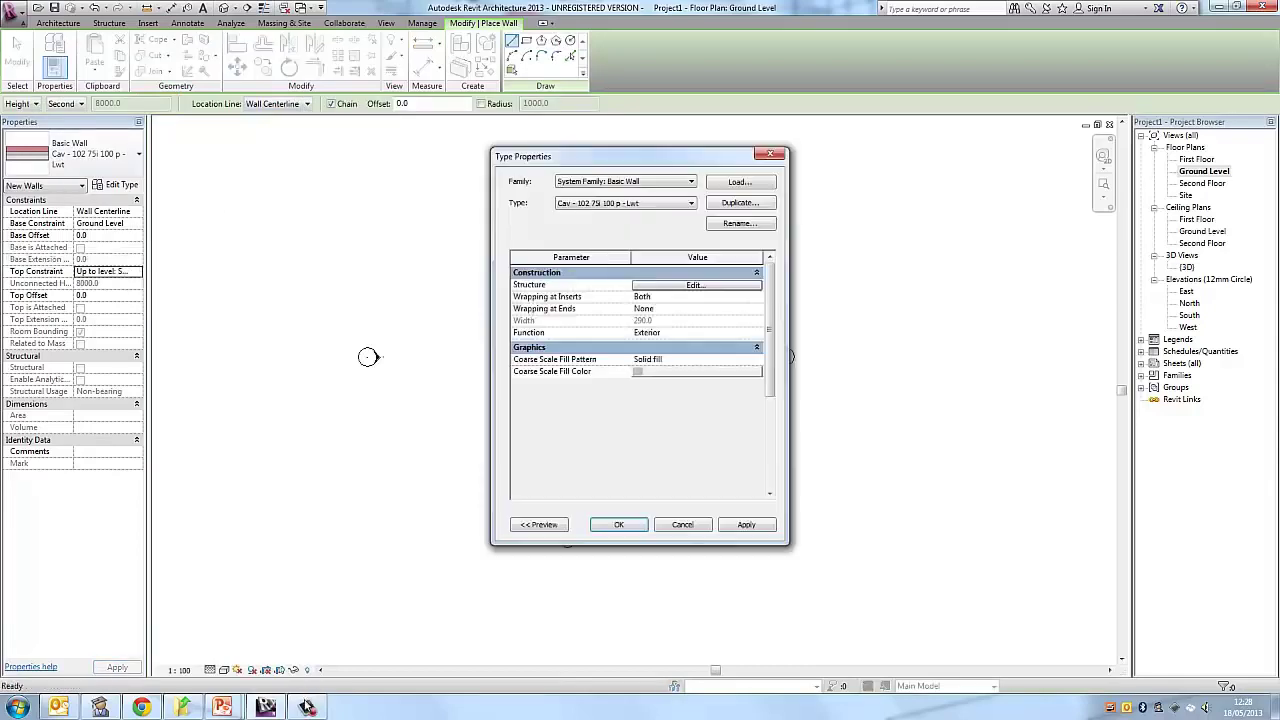
{"action": "left_click", "coordinate": [619, 524]}
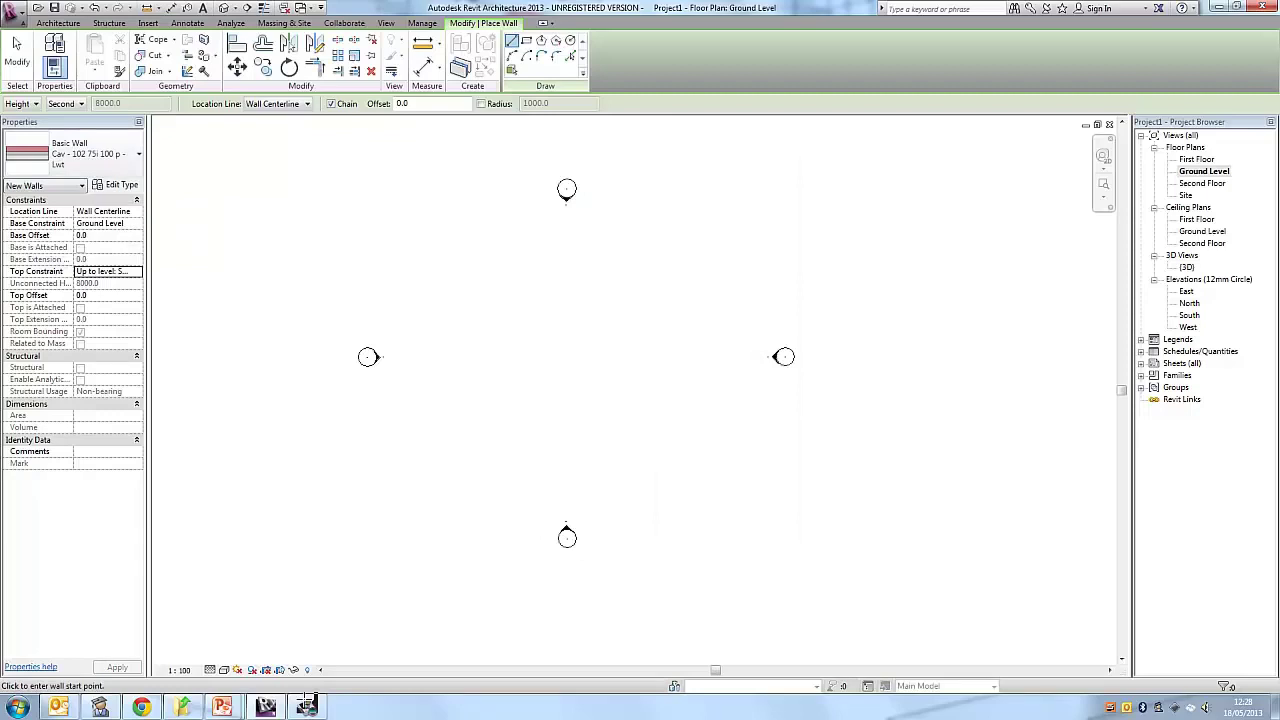
Draw a horizontal wall 15000 long between the elevation markers, below the upper marker
{"action": "left_click", "coordinate": [436, 293]}
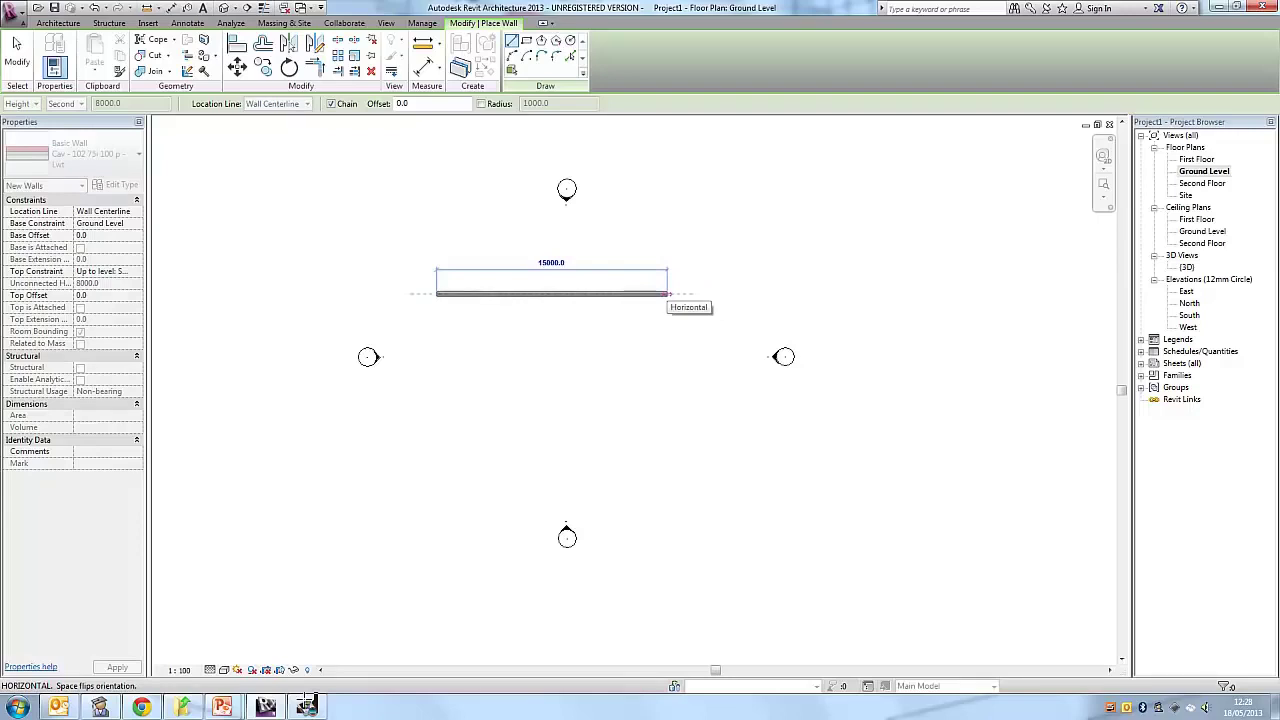
{"action": "type", "text": "8"}
{"action": "key", "text": "BackSpace"}
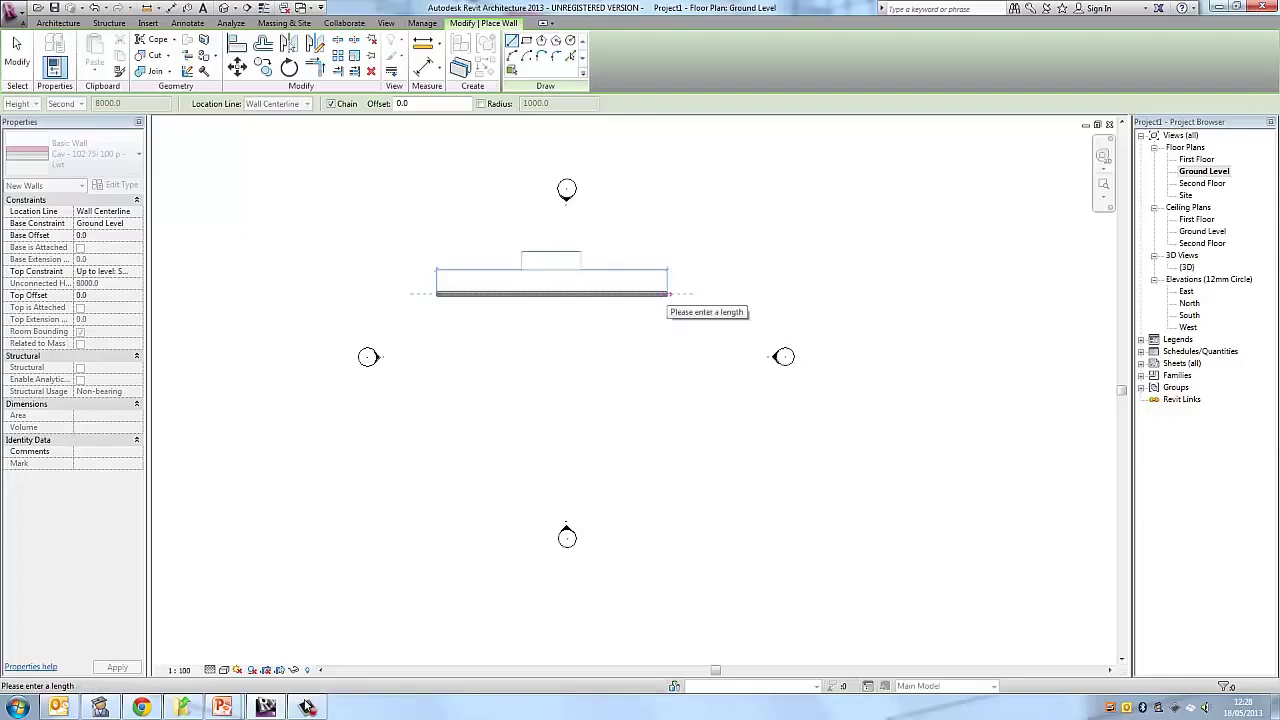
{"action": "type", "text": "1500"}
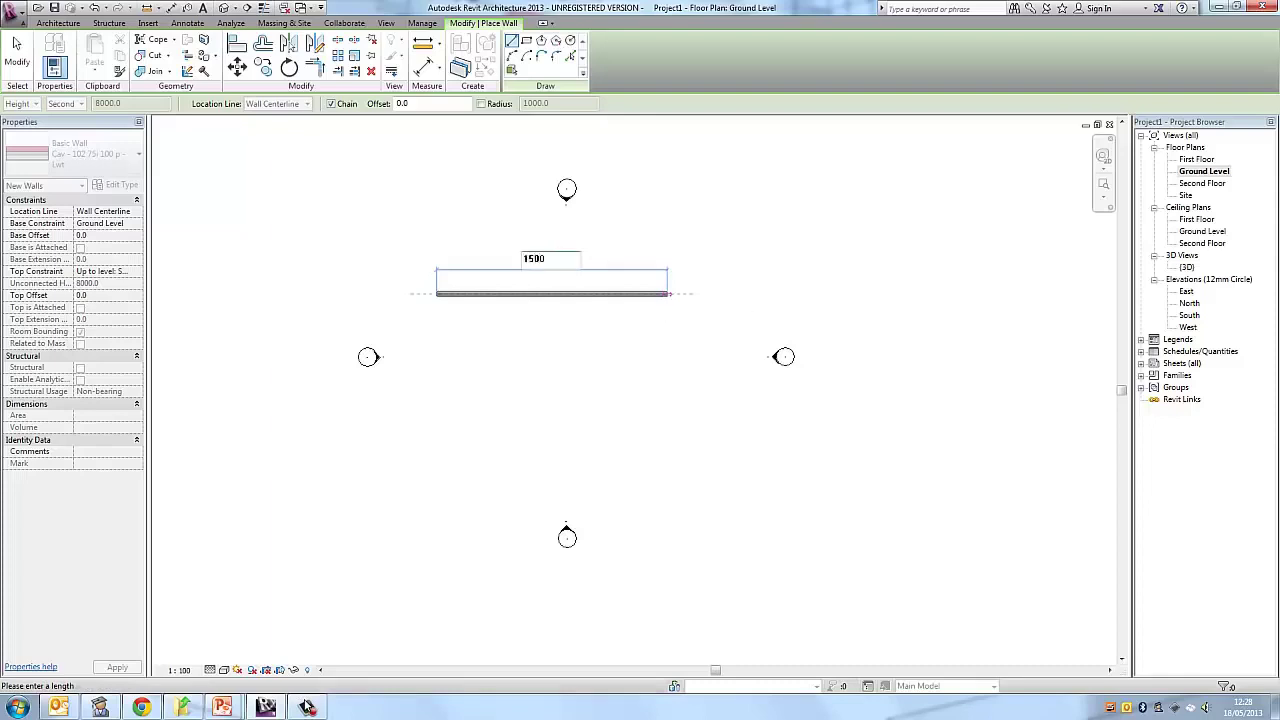
{"action": "type", "text": "0"}
{"action": "key", "text": "Return"}
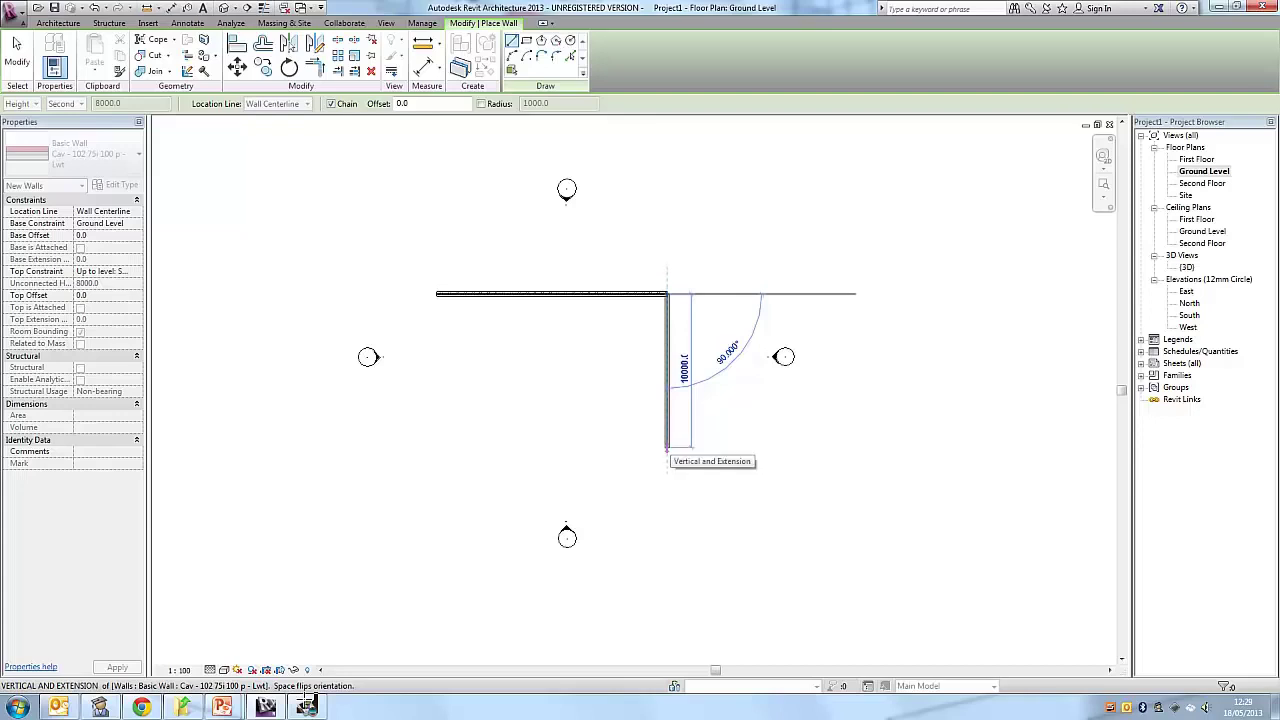
Close the rectangle with a 10000 wall downwards, a 15000 wall parallel to the first, and a 10000 wall back to the start point
{"action": "left_click", "coordinate": [667, 448]}
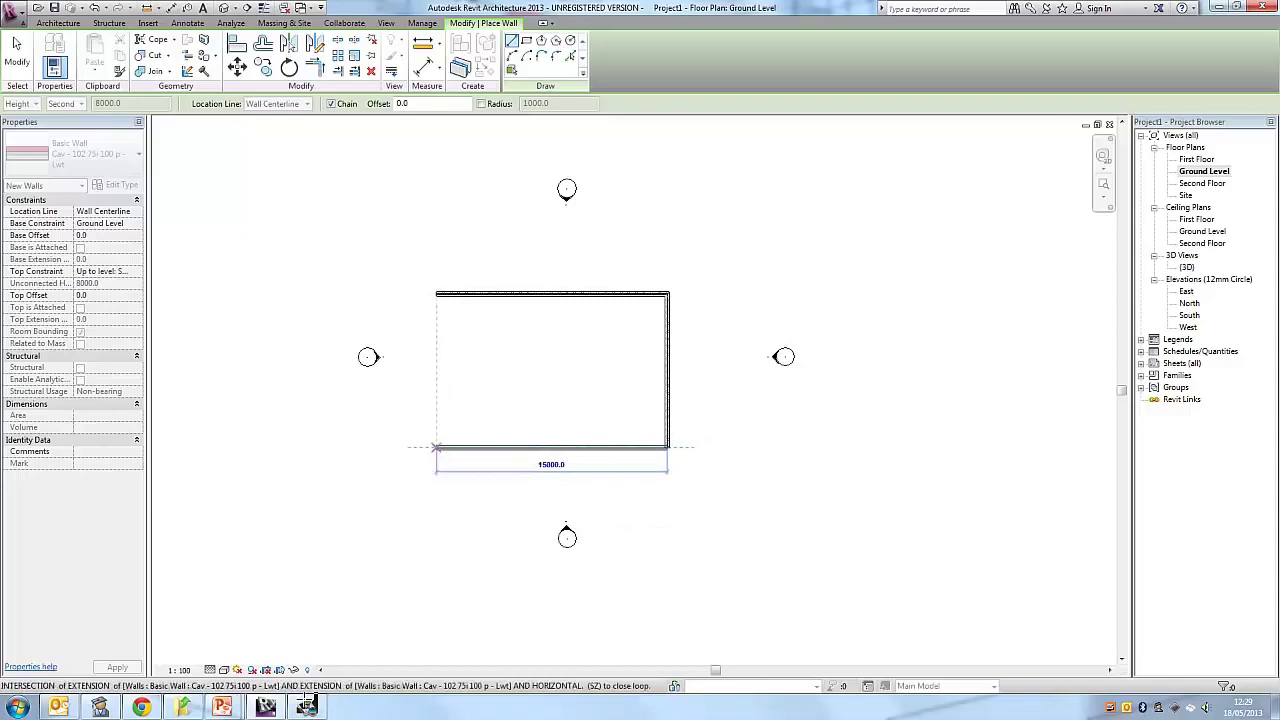
{"action": "left_click", "coordinate": [436, 447]}
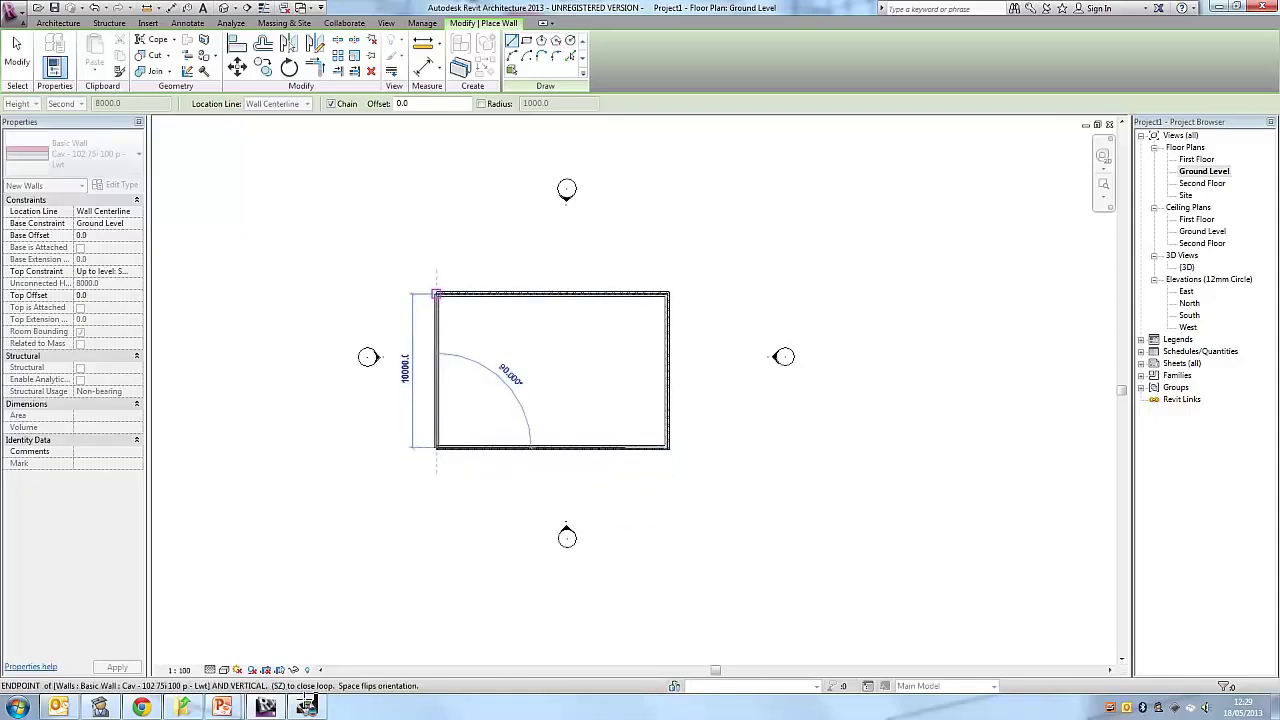
{"action": "left_click", "coordinate": [436, 293]}
{"action": "key", "text": "Escape"}
{"action": "key", "text": "Escape"}
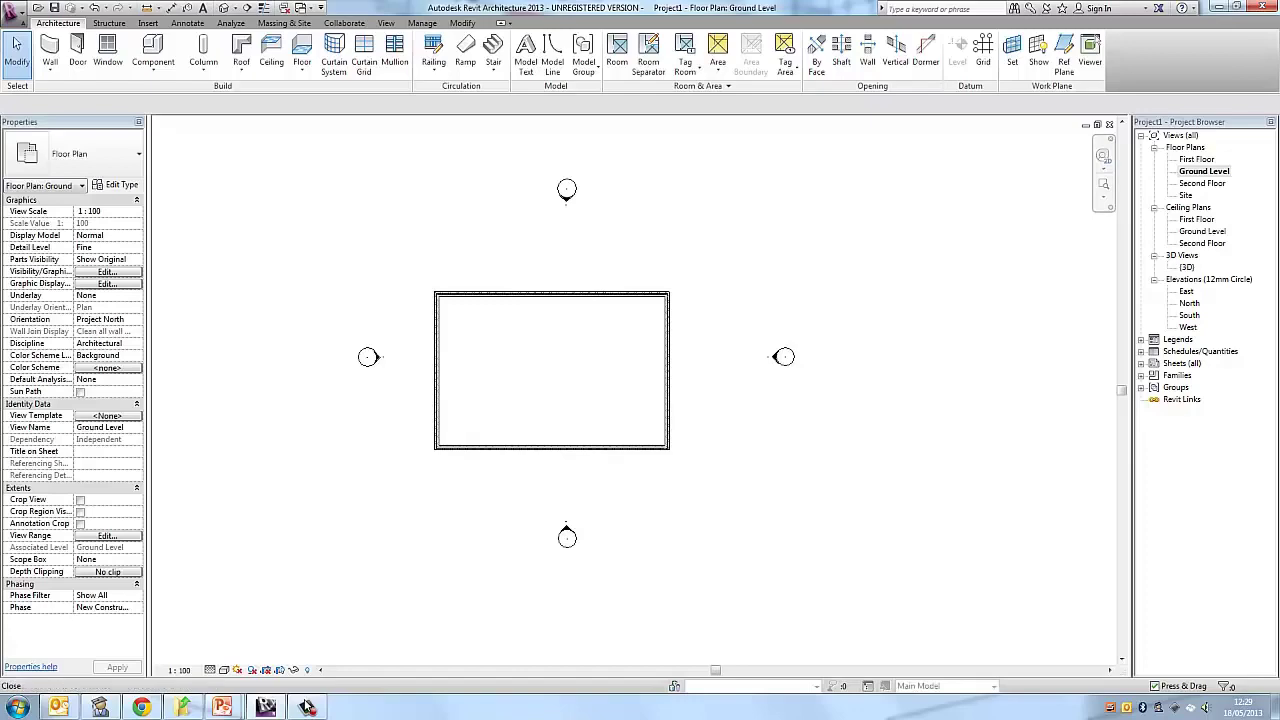
Open the {3D} view and examine the height of the four walls from an oblique angle
{"action": "double_click", "coordinate": [1187, 267]}
{"action": "middle_click_drag", "start_coordinate": [640, 440], "coordinate": [830, 395], "text": "shift"}
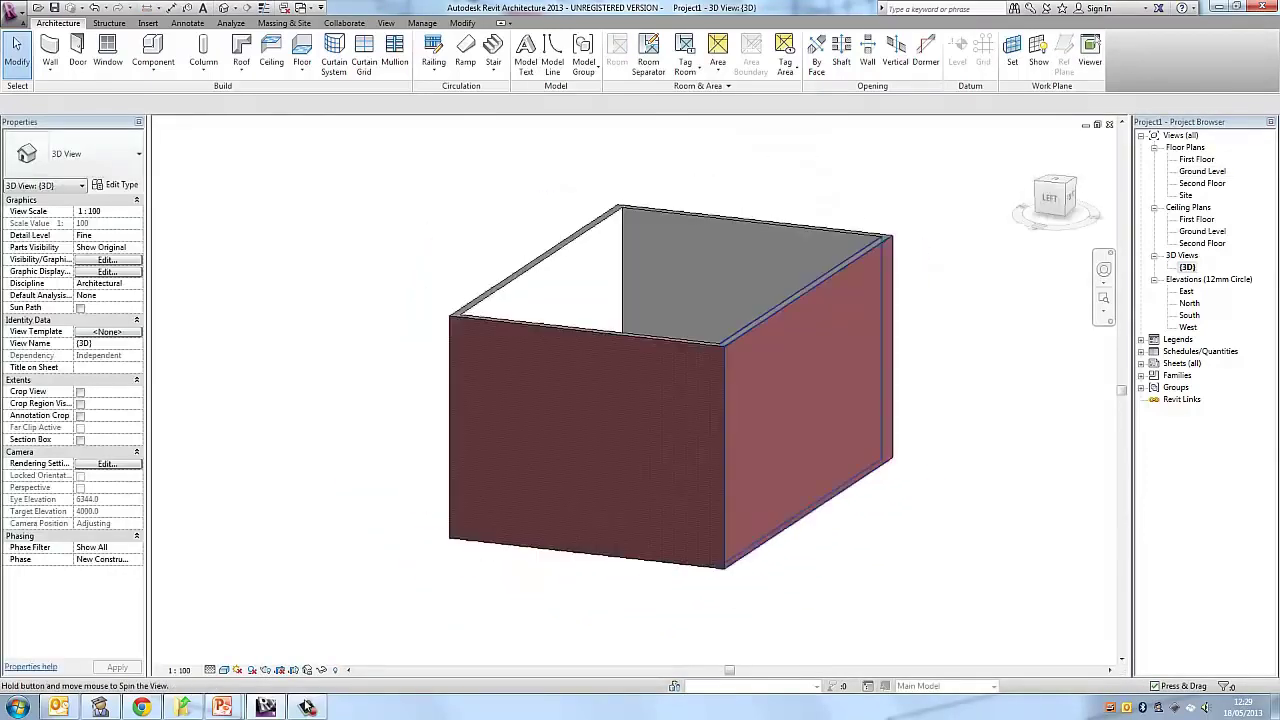
View the walls from another oblique angle and tile all open views side by side
{"action": "middle_click_drag", "start_coordinate": [660, 360], "coordinate": [785, 373], "text": "shift"}
{"action": "scroll", "coordinate": [785, 373], "scroll_direction": "up", "scroll_amount": 1}
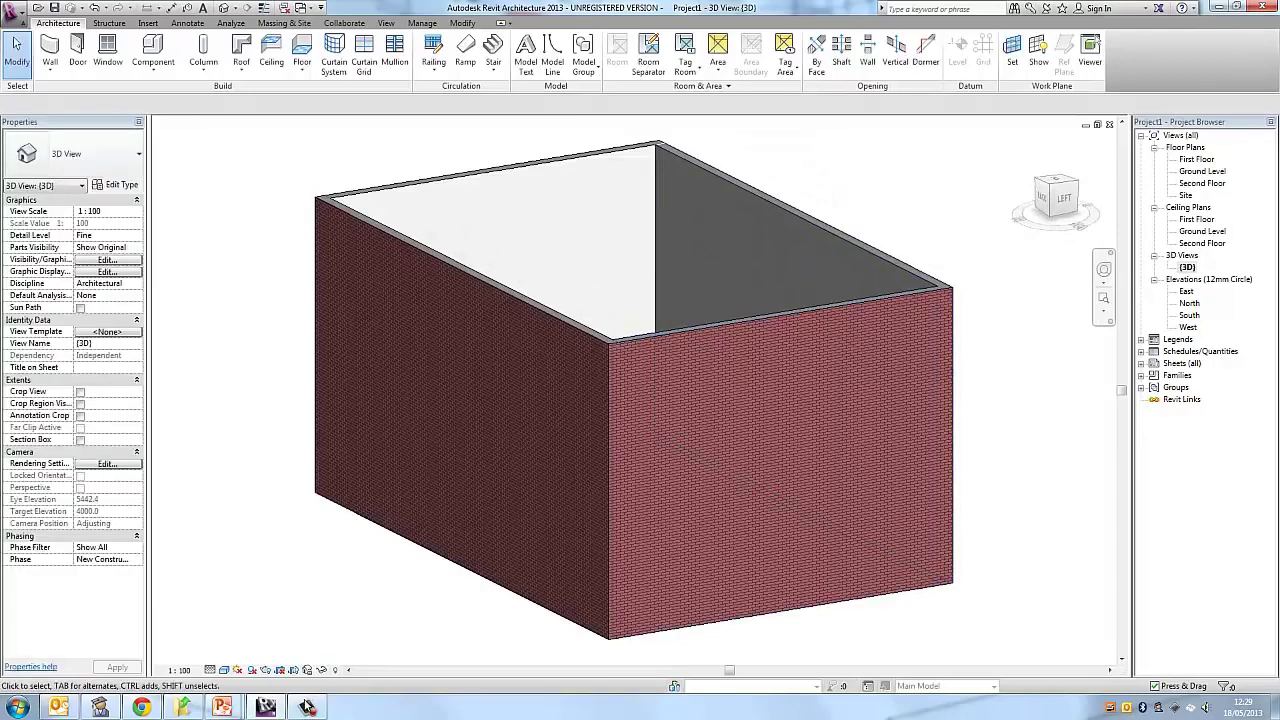
{"action": "scroll", "coordinate": [853, 150], "scroll_direction": "down", "scroll_amount": 1}
{"action": "middle_click_drag", "start_coordinate": [853, 150], "coordinate": [786, 220]}
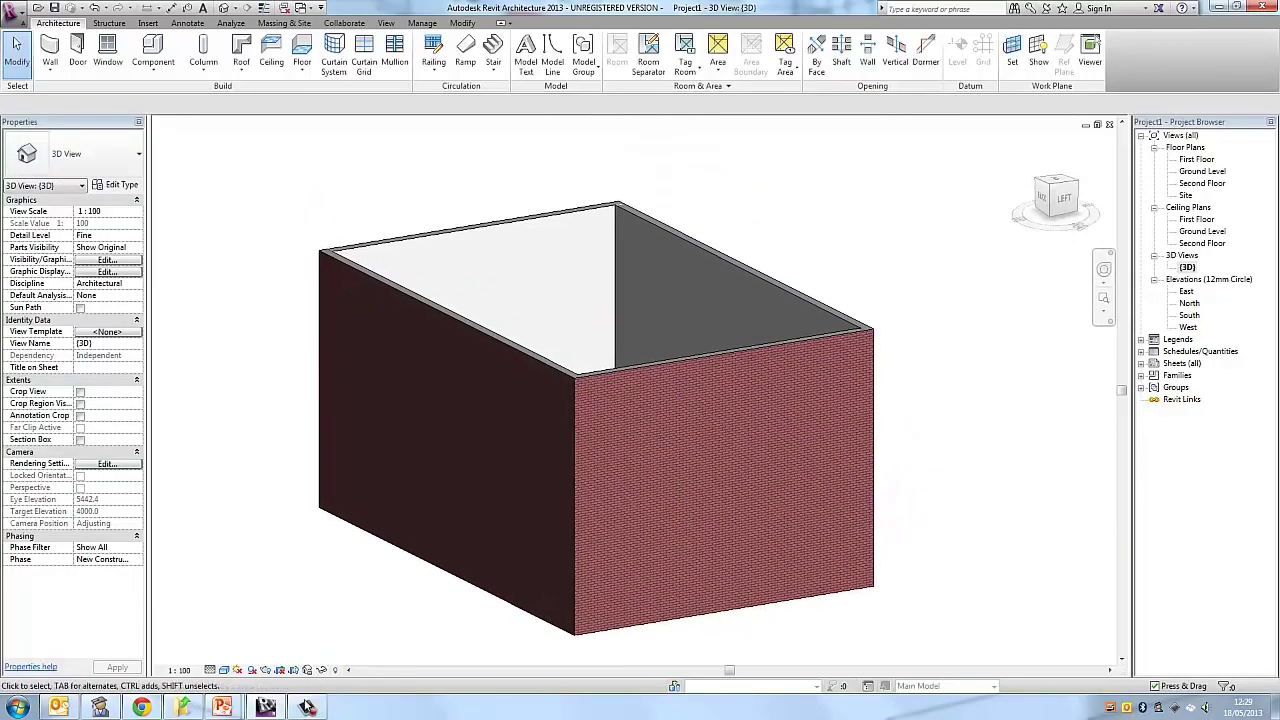
{"action": "key", "text": "w"}
{"action": "key", "text": "t"}
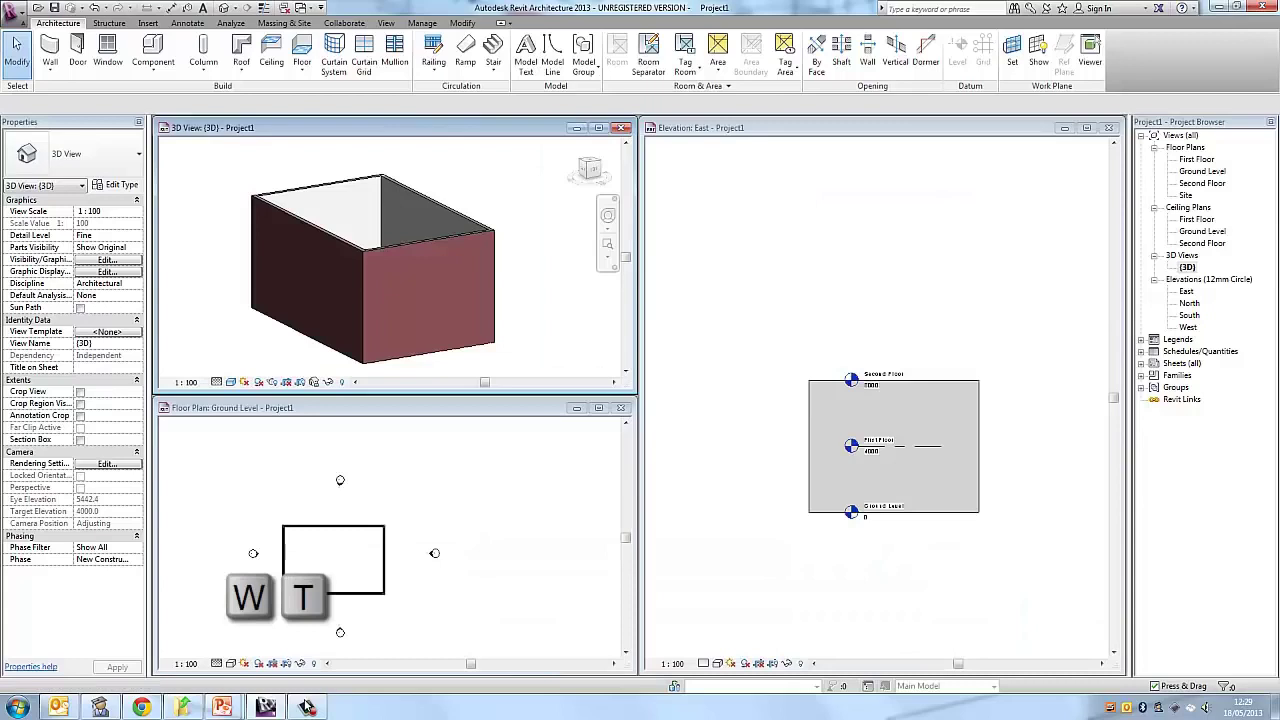
Zoom the East elevation, the 3D view and the Ground Level floor plan each to their extents
{"action": "left_click", "coordinate": [885, 270]}
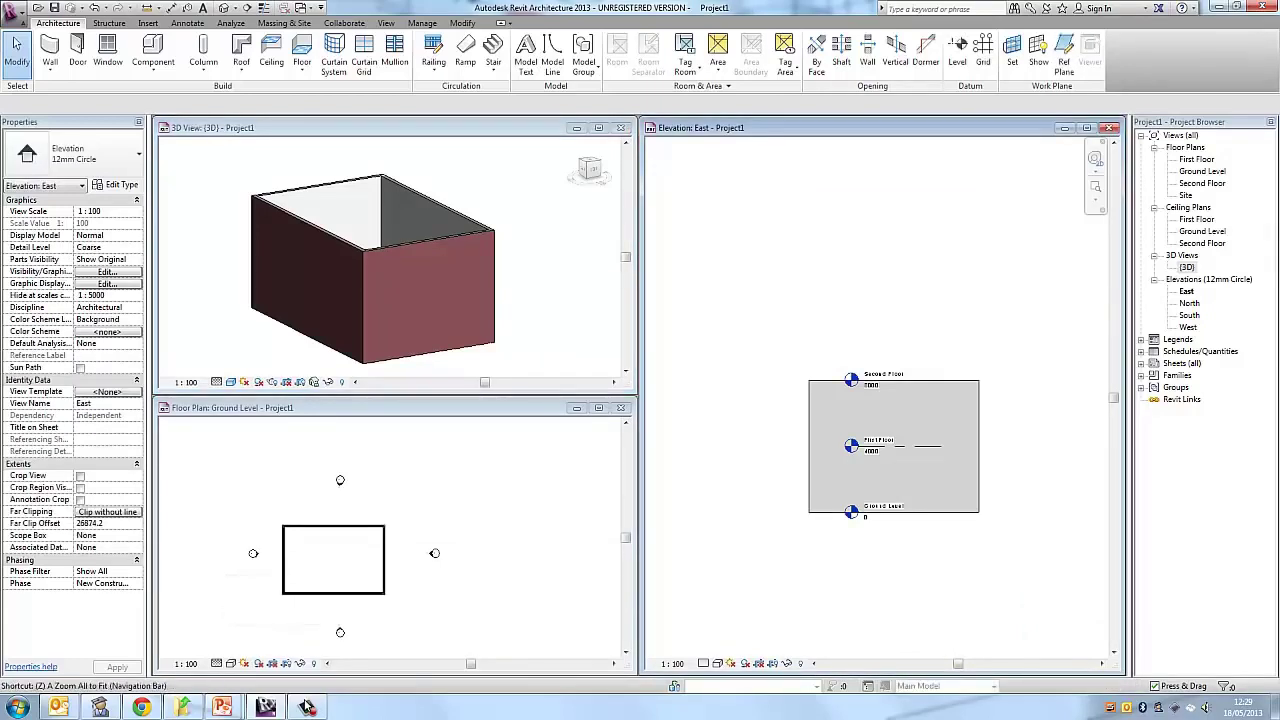
{"action": "key", "text": "z"}
{"action": "key", "text": "e"}
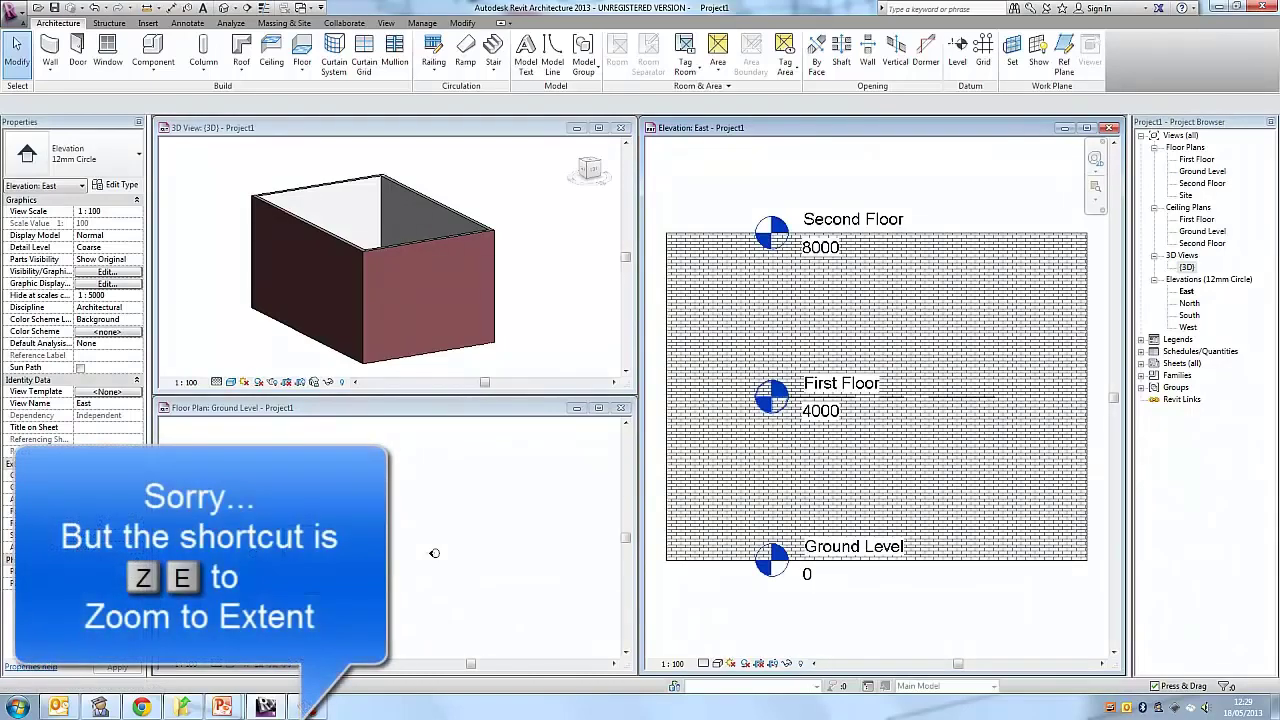
{"action": "key", "text": "ctrl+Tab"}
{"action": "key", "text": "z"}
{"action": "key", "text": "e"}
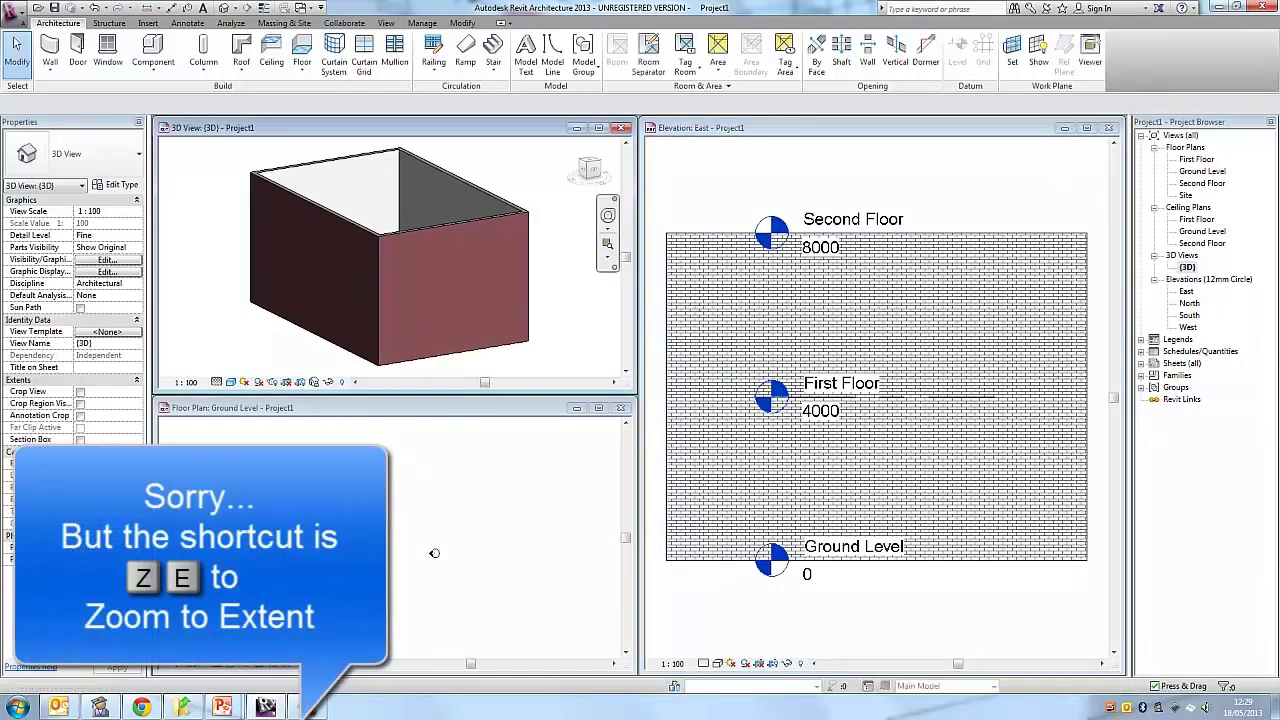
{"action": "key", "text": "ctrl+Tab"}
{"action": "key", "text": "z"}
{"action": "key", "text": "e"}
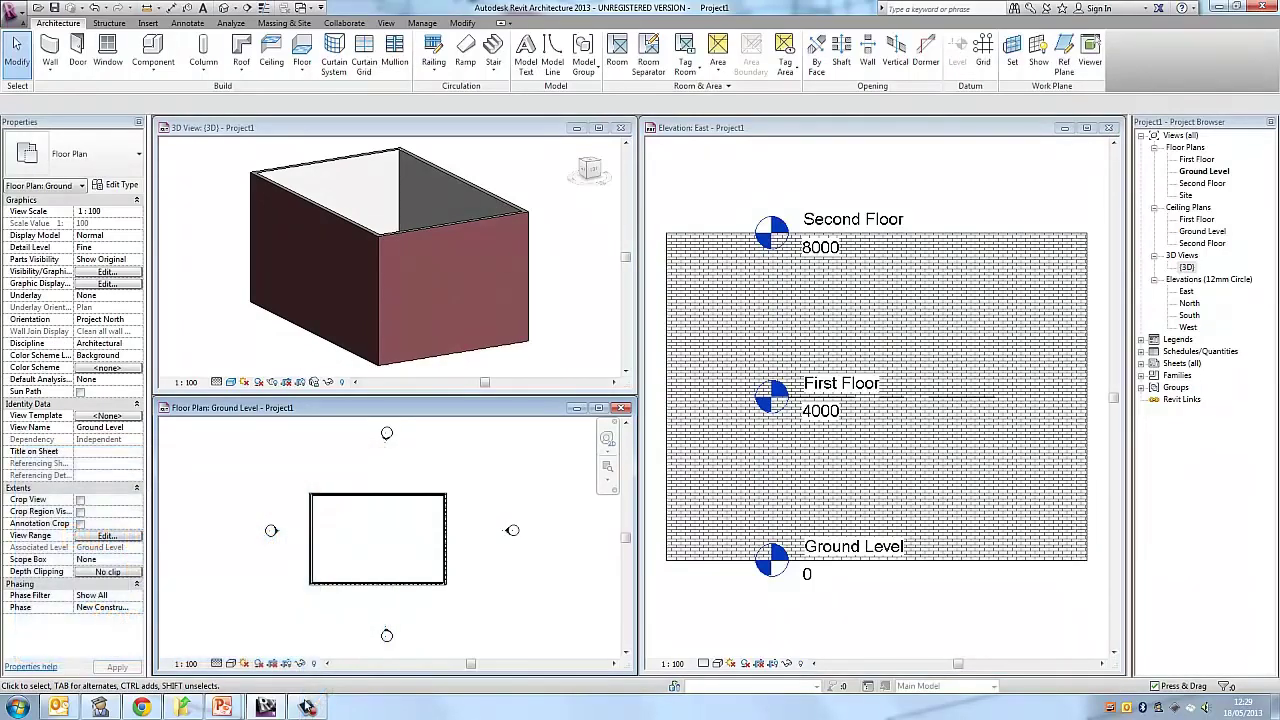
{"action": "key", "text": "ctrl+Tab"}
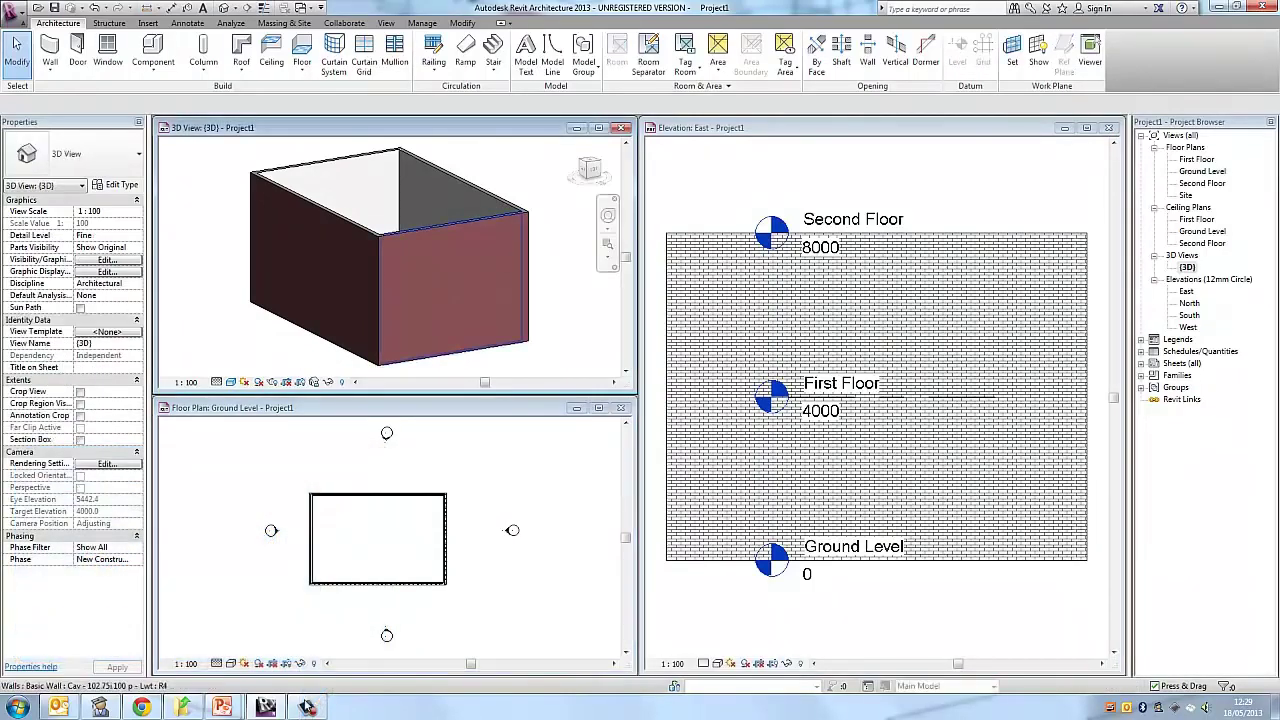
Set the top constraint of the wall facing the East elevation to Up to level: First Floor
{"action": "left_click", "coordinate": [460, 223]}
{"action": "left_click", "coordinate": [466, 182]}
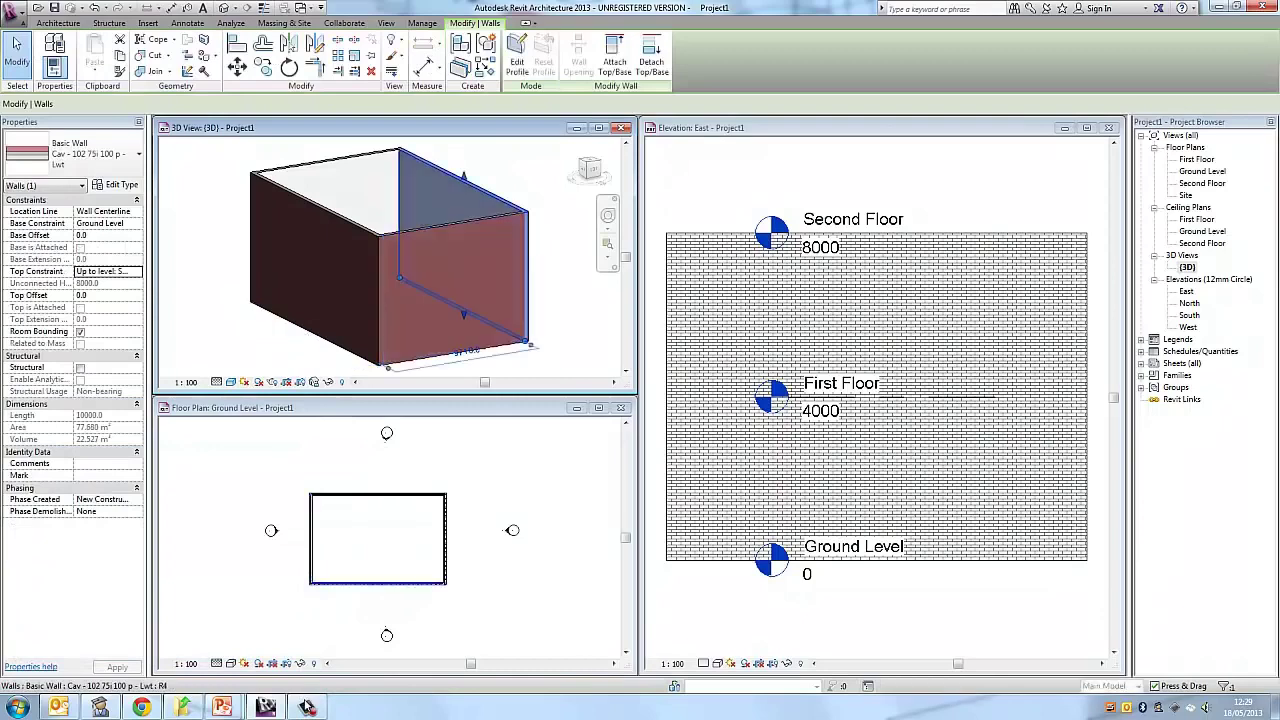
{"action": "left_click", "coordinate": [328, 161]}
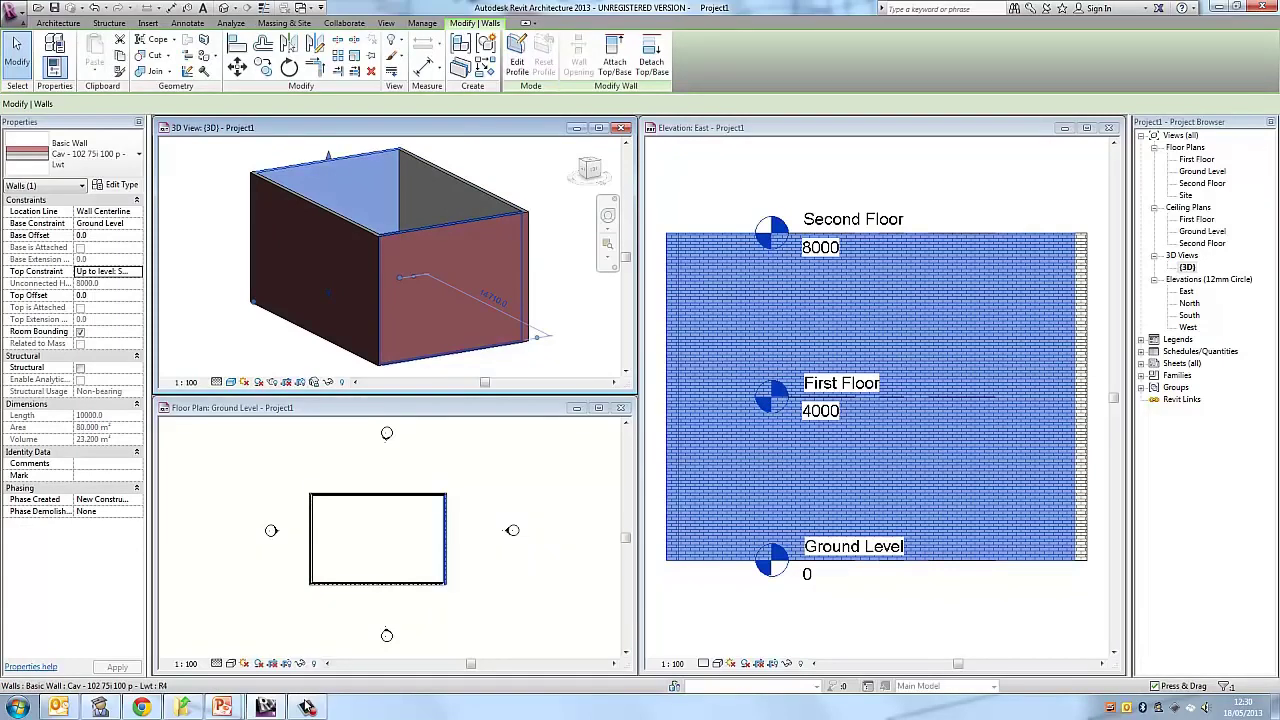
{"action": "left_click", "coordinate": [110, 271]}
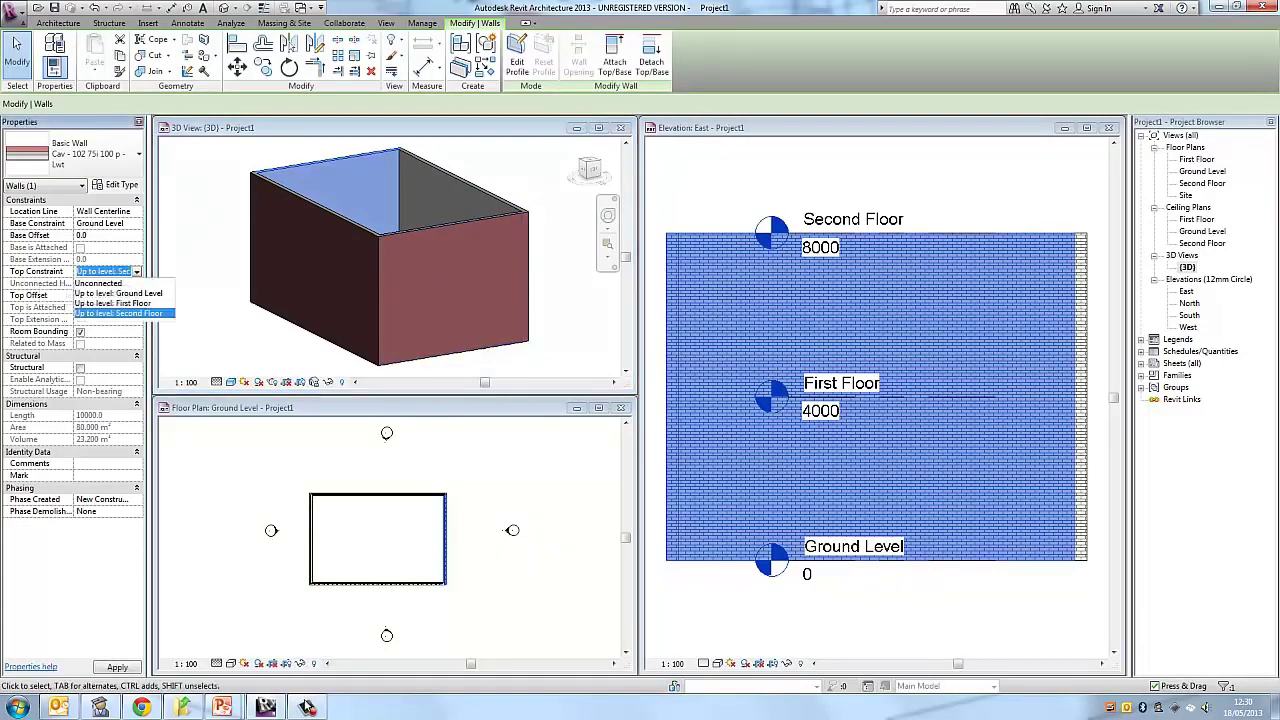
{"action": "left_click", "coordinate": [114, 303]}
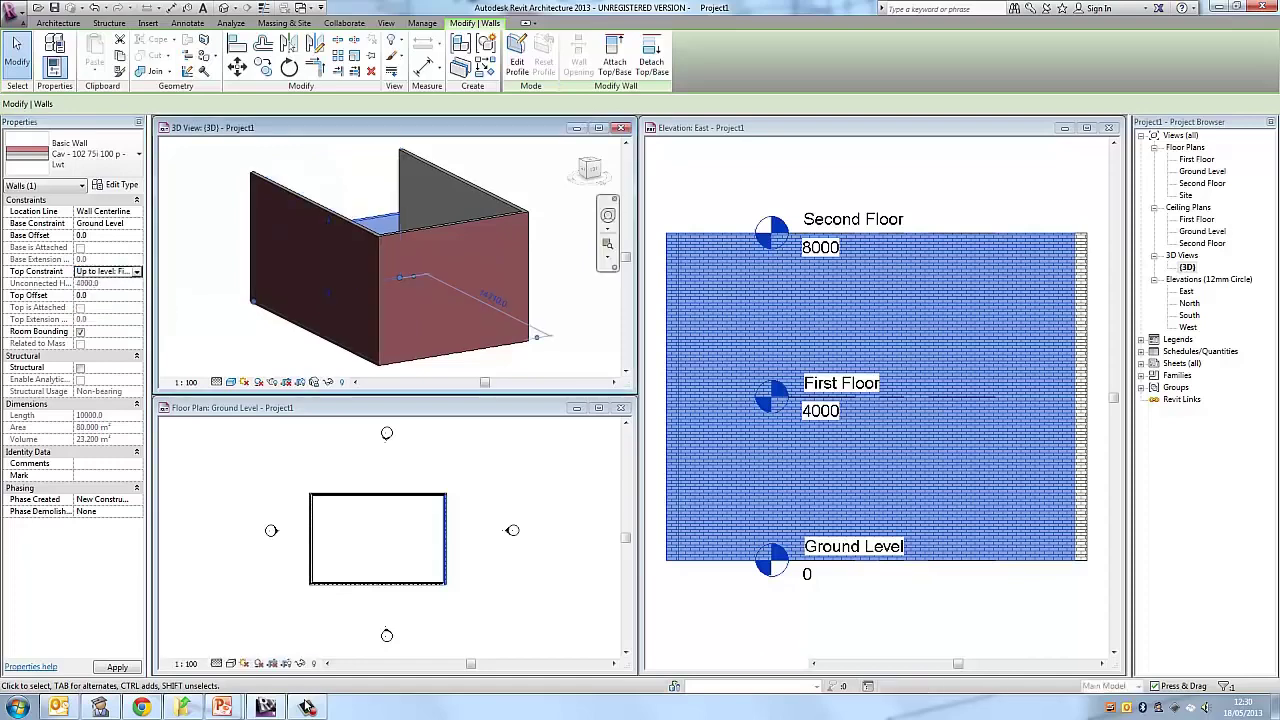
{"action": "key", "text": "Escape"}
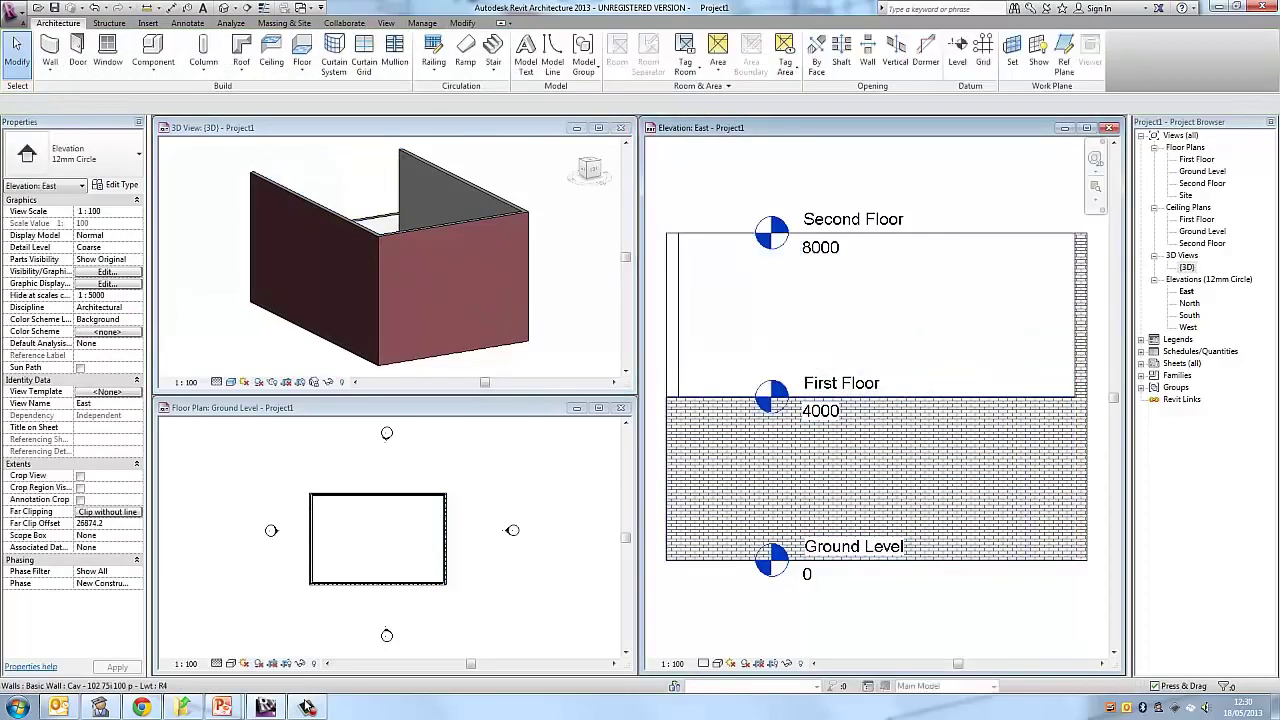
Set the same wall's top constraint back to Up to level: Second Floor and clear the selection
{"action": "left_click", "coordinate": [690, 397]}
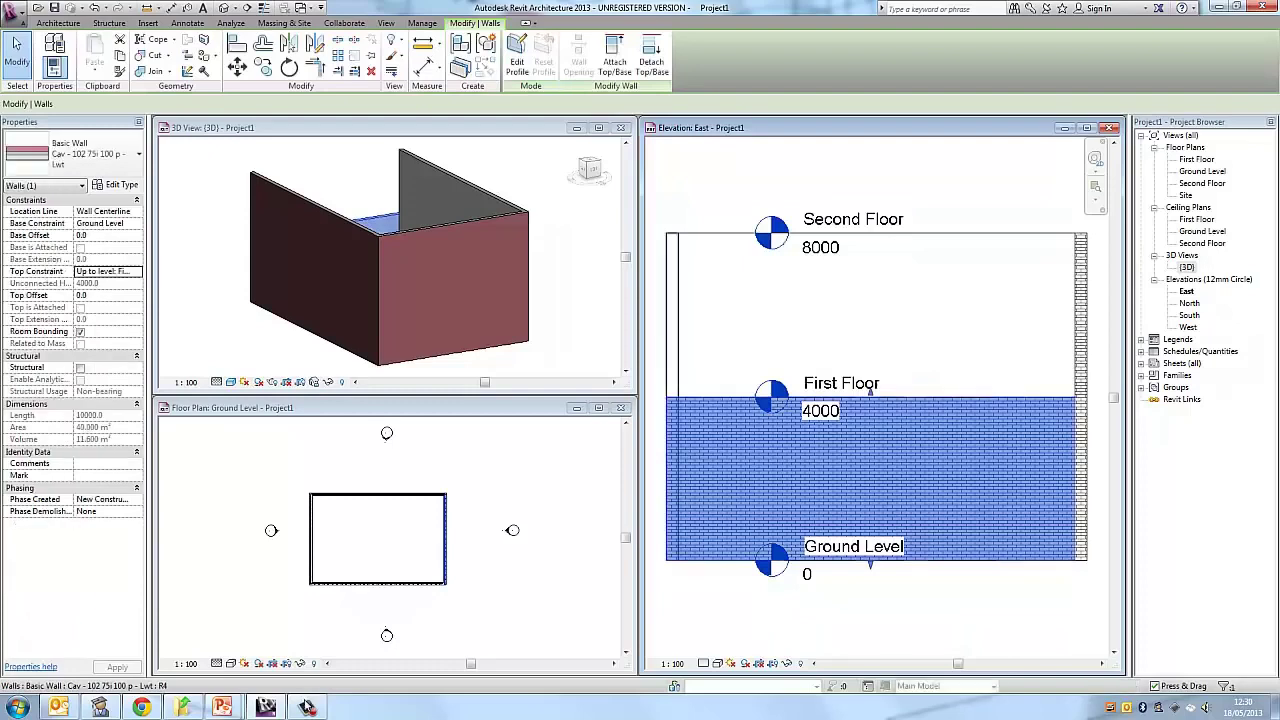
{"action": "left_click", "coordinate": [110, 271]}
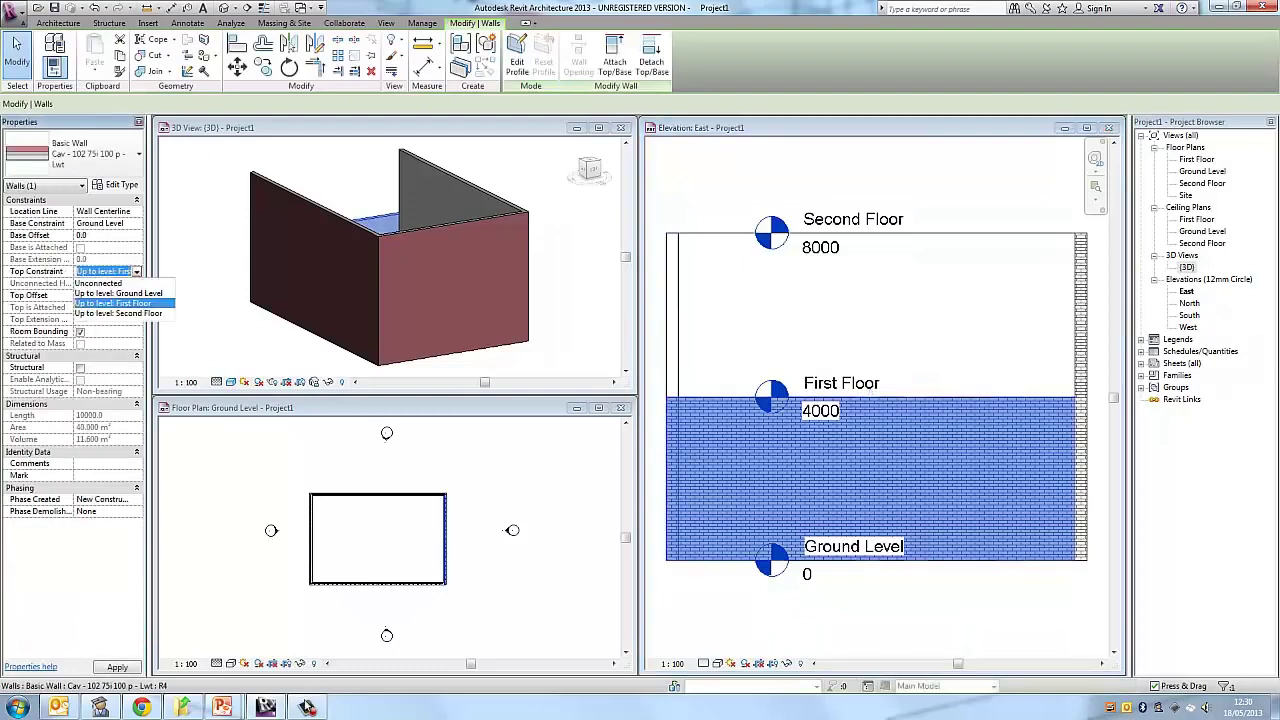
{"action": "left_click", "coordinate": [110, 313]}
{"action": "left_click", "coordinate": [215, 318]}
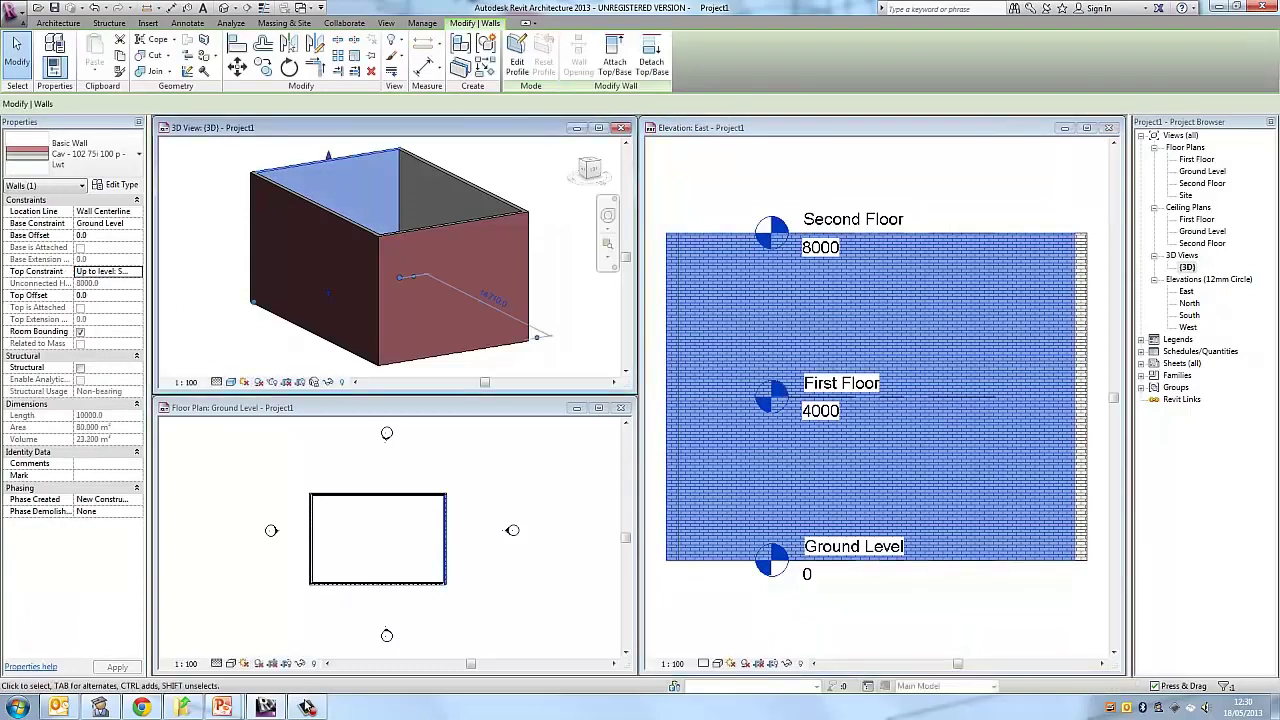
{"action": "left_click", "coordinate": [940, 612]}
{"action": "left_click", "coordinate": [940, 612]}
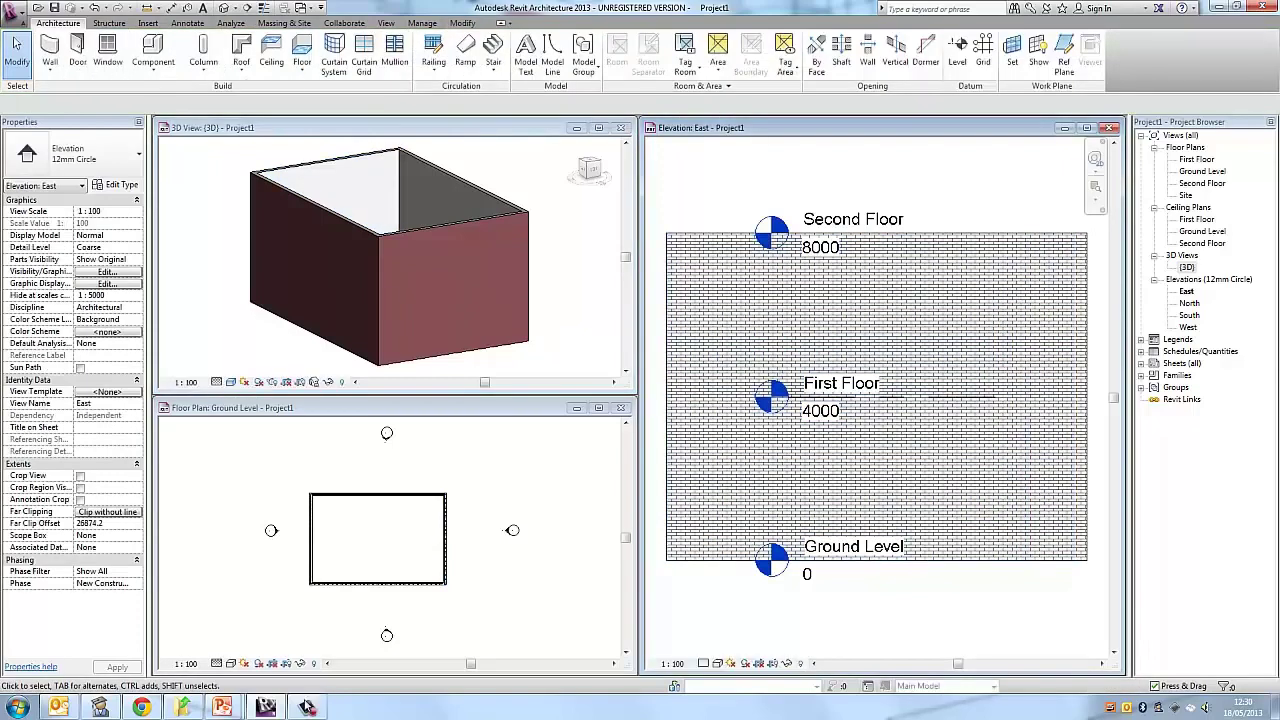
Select the front brick wall in the 3D view to review its type and constraints, and clear the selection
{"action": "left_click", "coordinate": [455, 350]}
{"action": "left_click", "coordinate": [455, 350]}
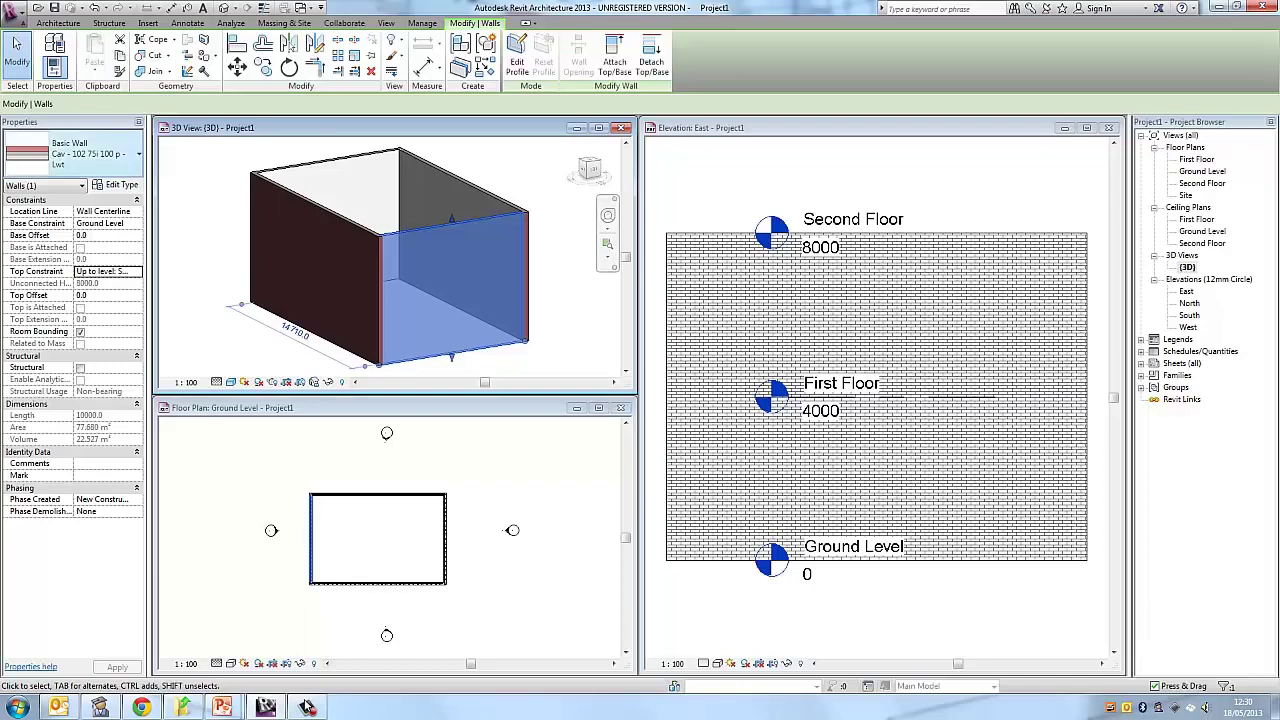
{"action": "key", "text": "Escape"}
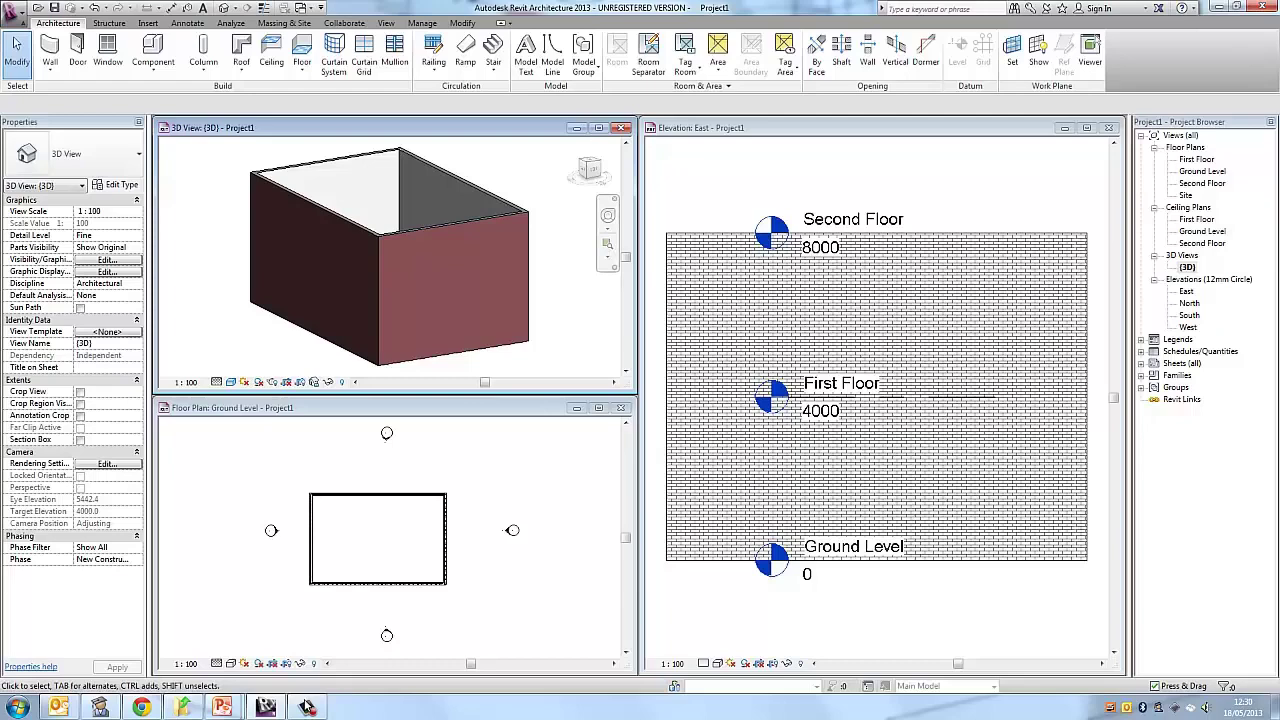
Maximize the Ground Level floor plan, zoomed to its extents, and change the east wall's type to Ext - 215 - Brick
{"action": "left_click", "coordinate": [599, 408]}
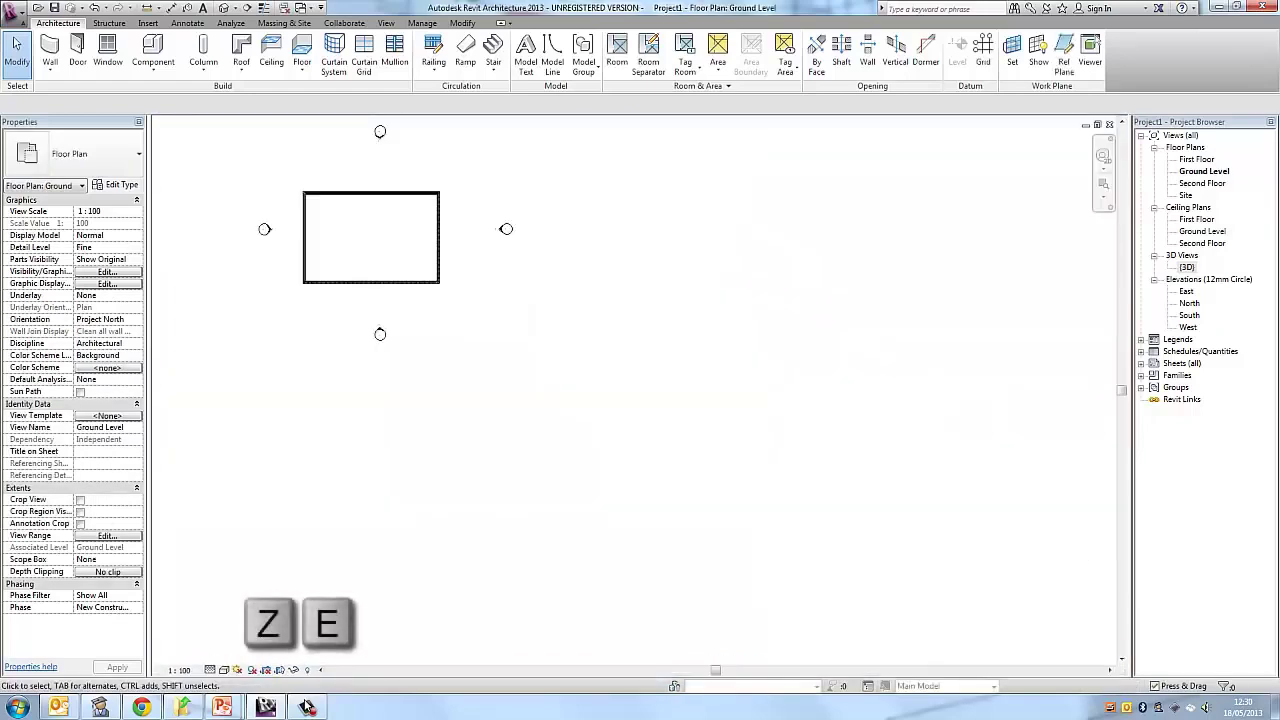
{"action": "key", "text": "z"}
{"action": "key", "text": "e"}
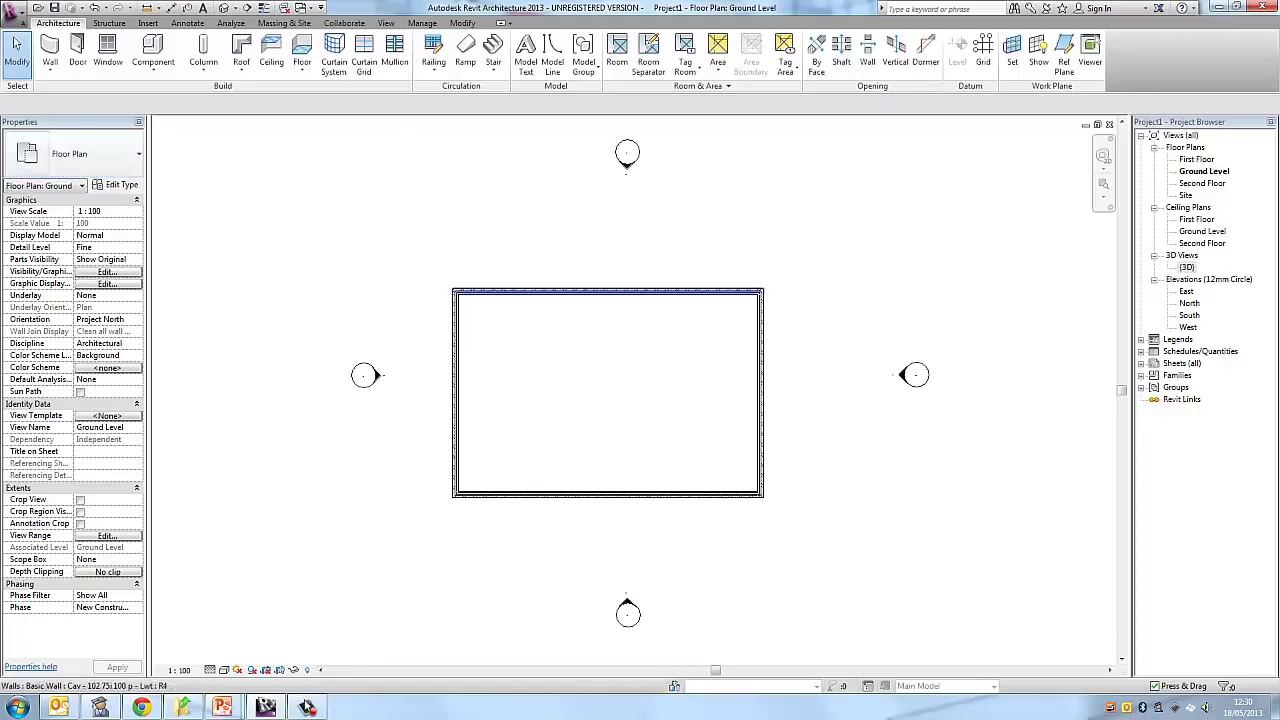
{"action": "left_click", "coordinate": [766, 393]}
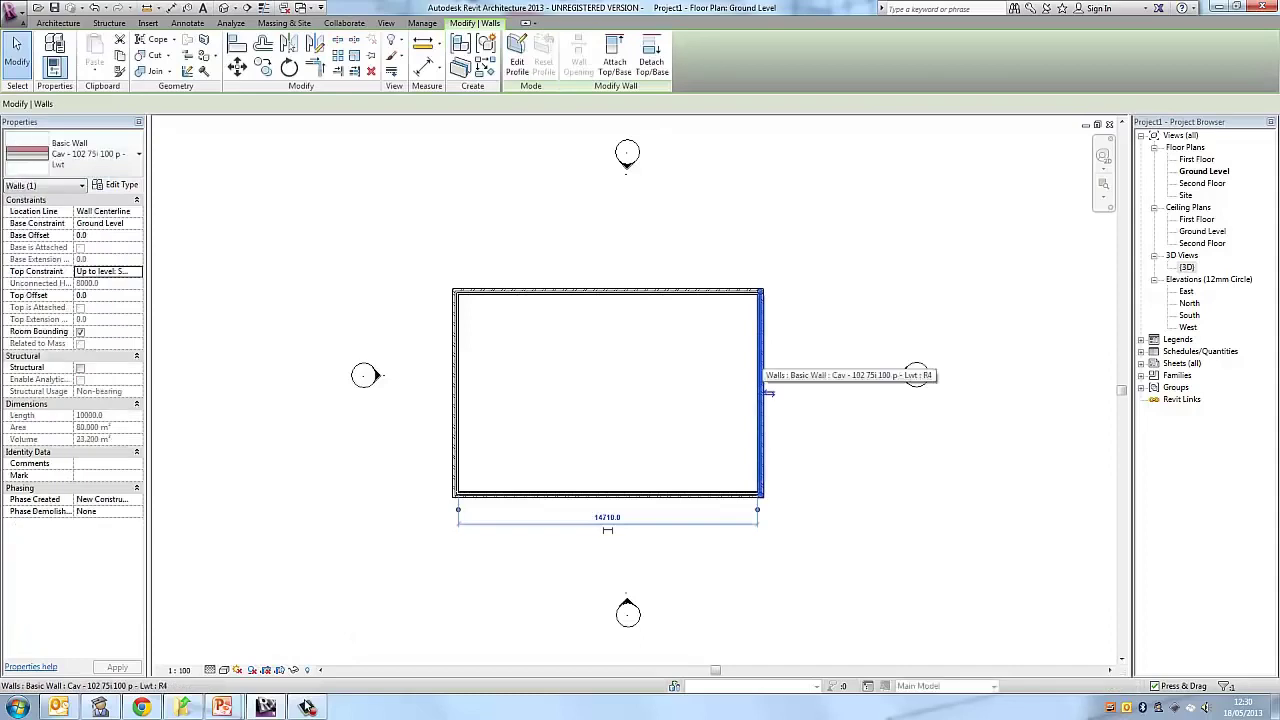
{"action": "left_click", "coordinate": [92, 154]}
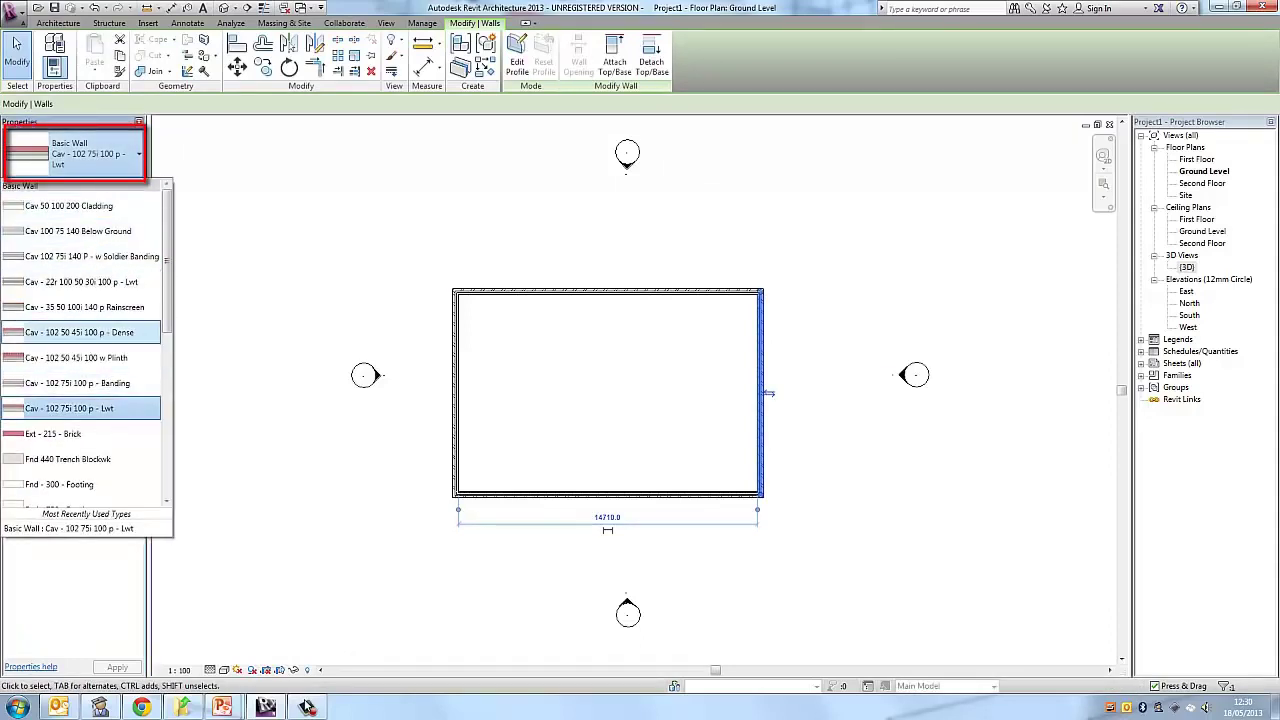
{"action": "scroll", "coordinate": [80, 360], "scroll_direction": "down", "scroll_amount": 2}
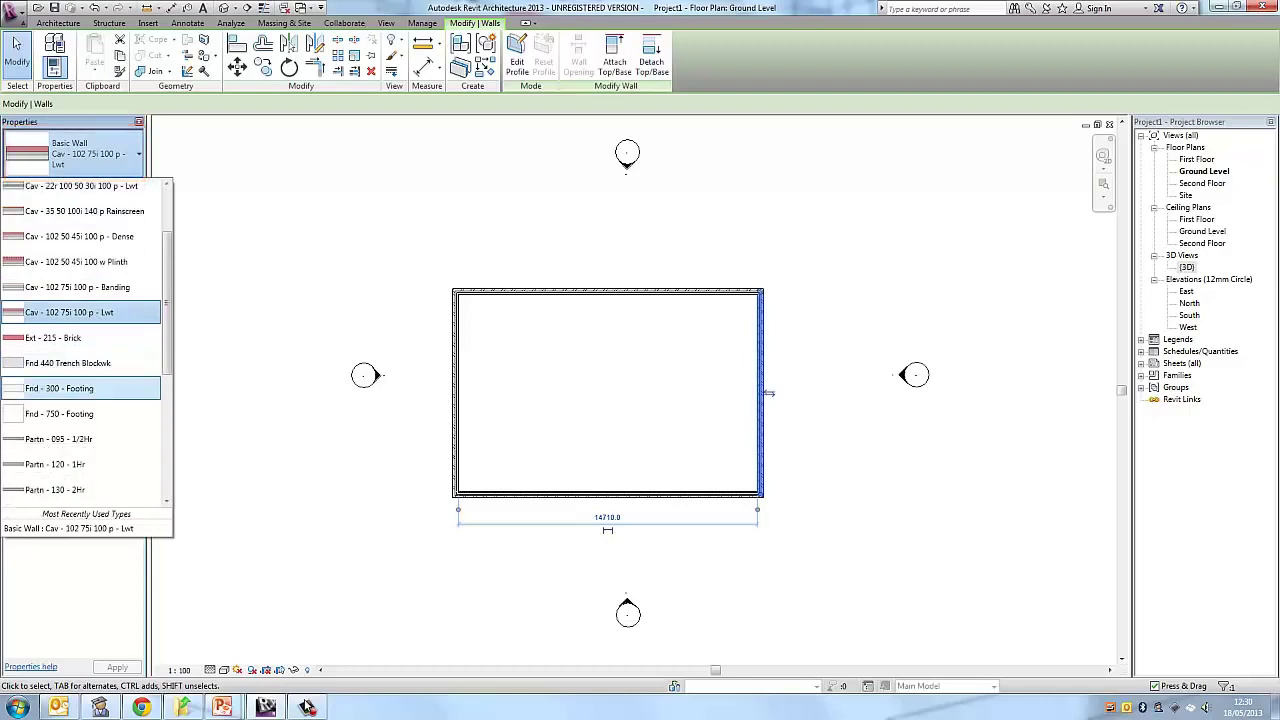
{"action": "key", "text": "ctrl+z"}
{"action": "left_click", "coordinate": [53, 337]}
{"action": "key", "text": "Escape"}
Examine the plan corner where the changed wall meets the horizontal cavity wall and check the horizontal wall's type
{"action": "scroll", "coordinate": [737, 347], "scroll_direction": "up", "scroll_amount": 4}
{"action": "middle_click_drag", "start_coordinate": [737, 347], "coordinate": [547, 419]}
{"action": "left_click", "coordinate": [547, 252]}
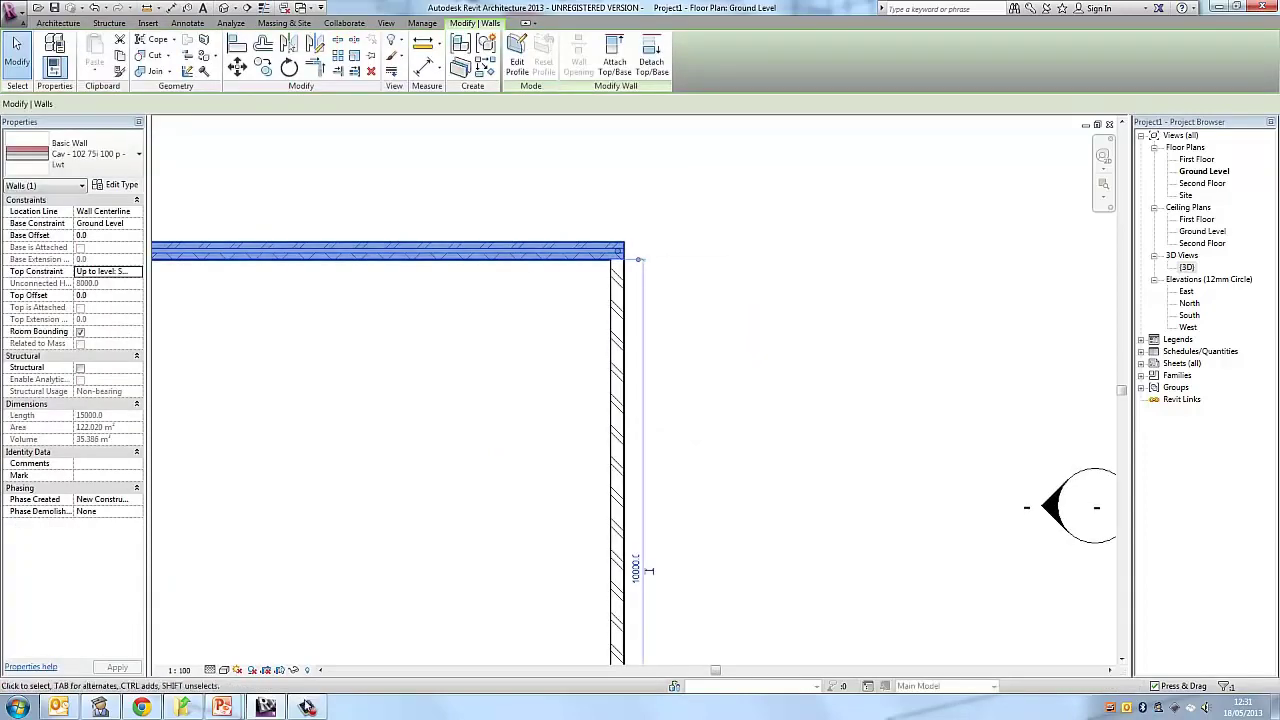
{"action": "key", "text": "Escape"}
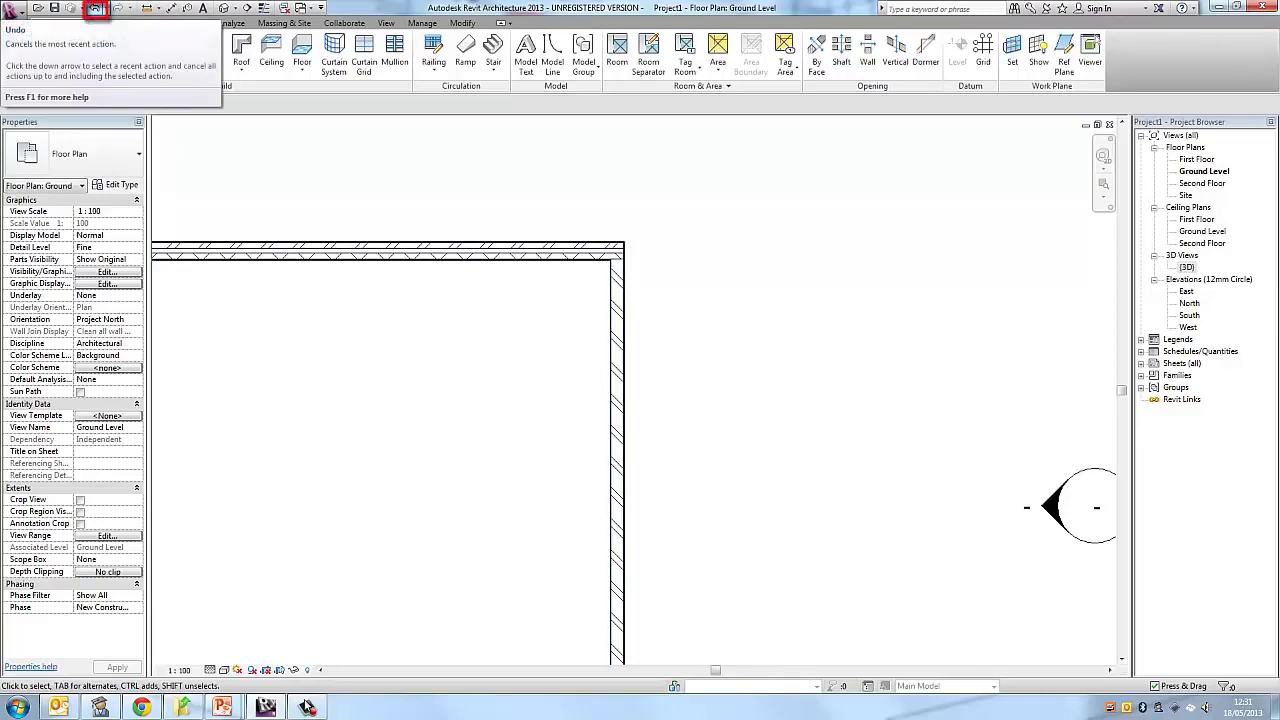
Undo the east wall's type change and check the type of the wall
{"action": "key", "text": "ctrl+z"}
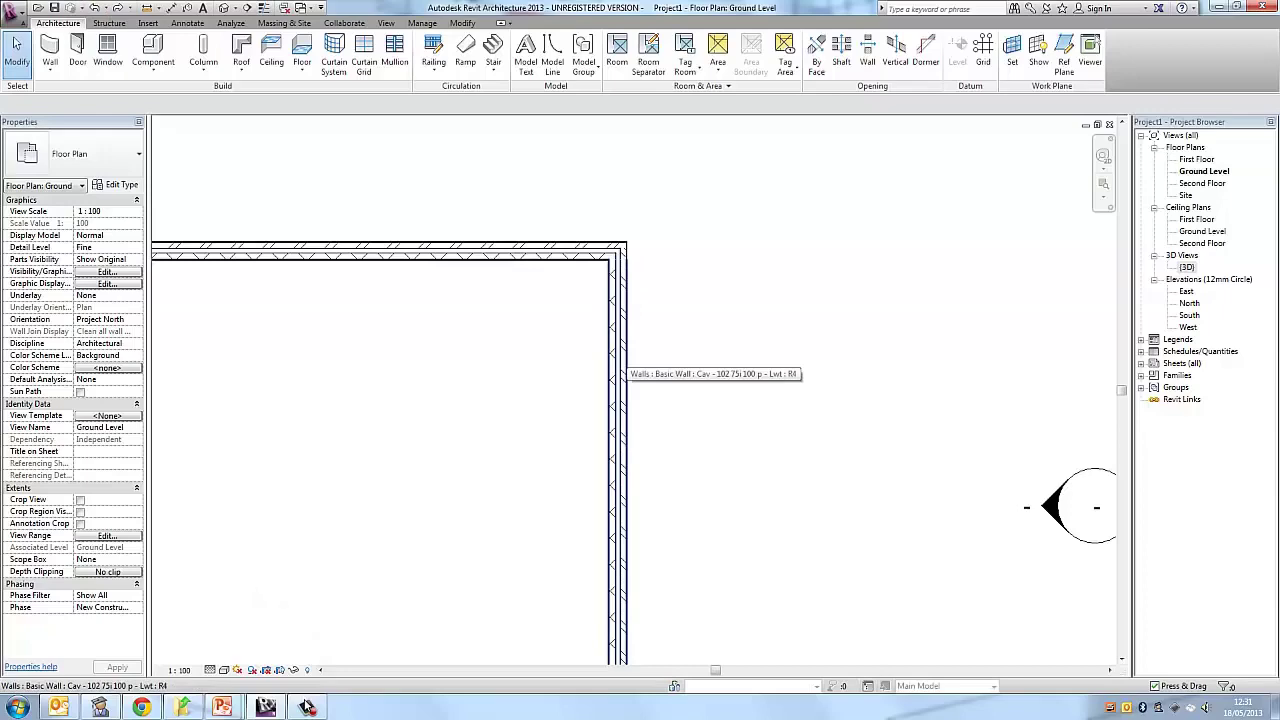
{"action": "left_click", "coordinate": [631, 561]}
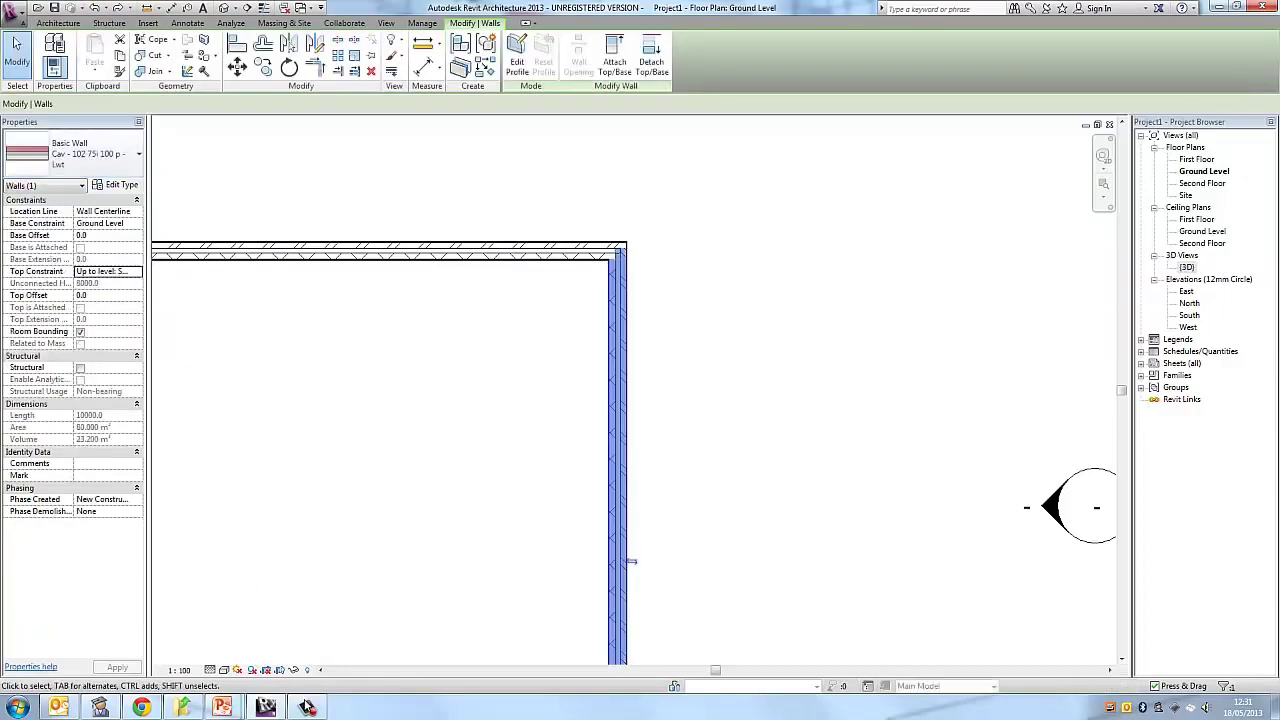
{"action": "key", "text": "Escape"}
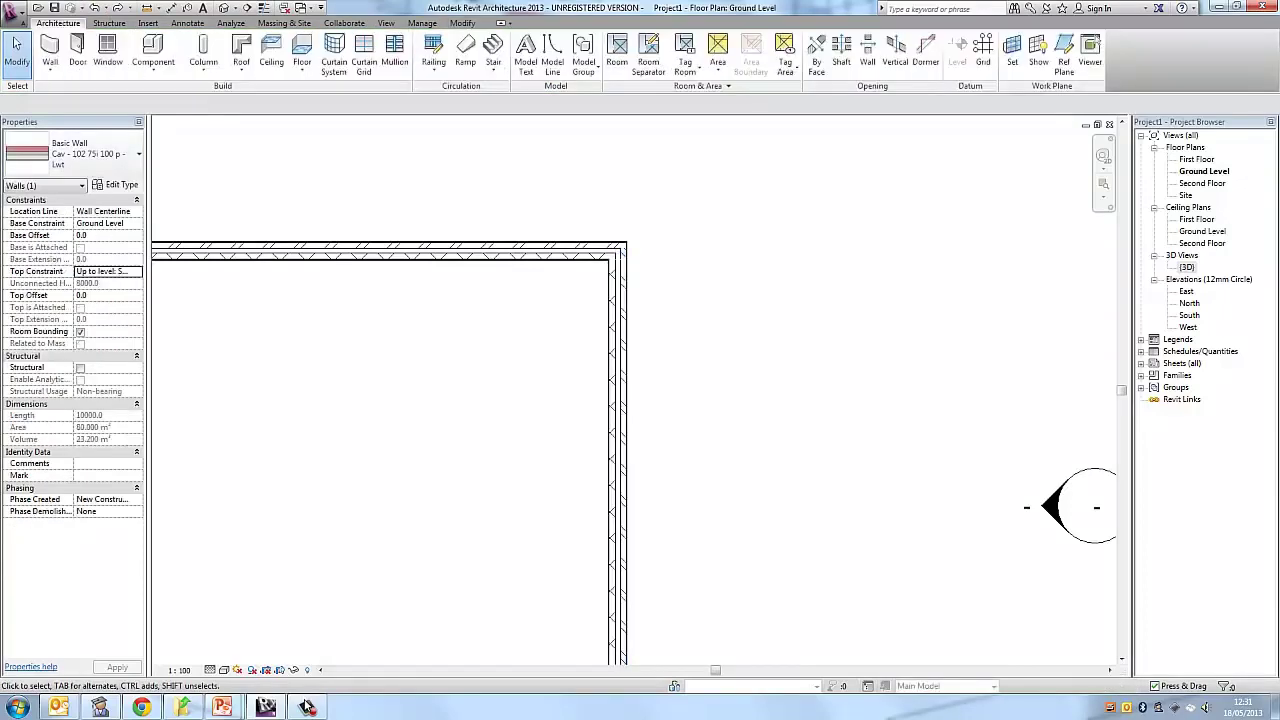
Bring the whole wall rectangle back into view in the plan and tile the open views again
{"action": "scroll", "coordinate": [816, 242], "scroll_direction": "down", "scroll_amount": 3}
{"action": "middle_click_drag", "start_coordinate": [816, 242], "coordinate": [946, 212]}
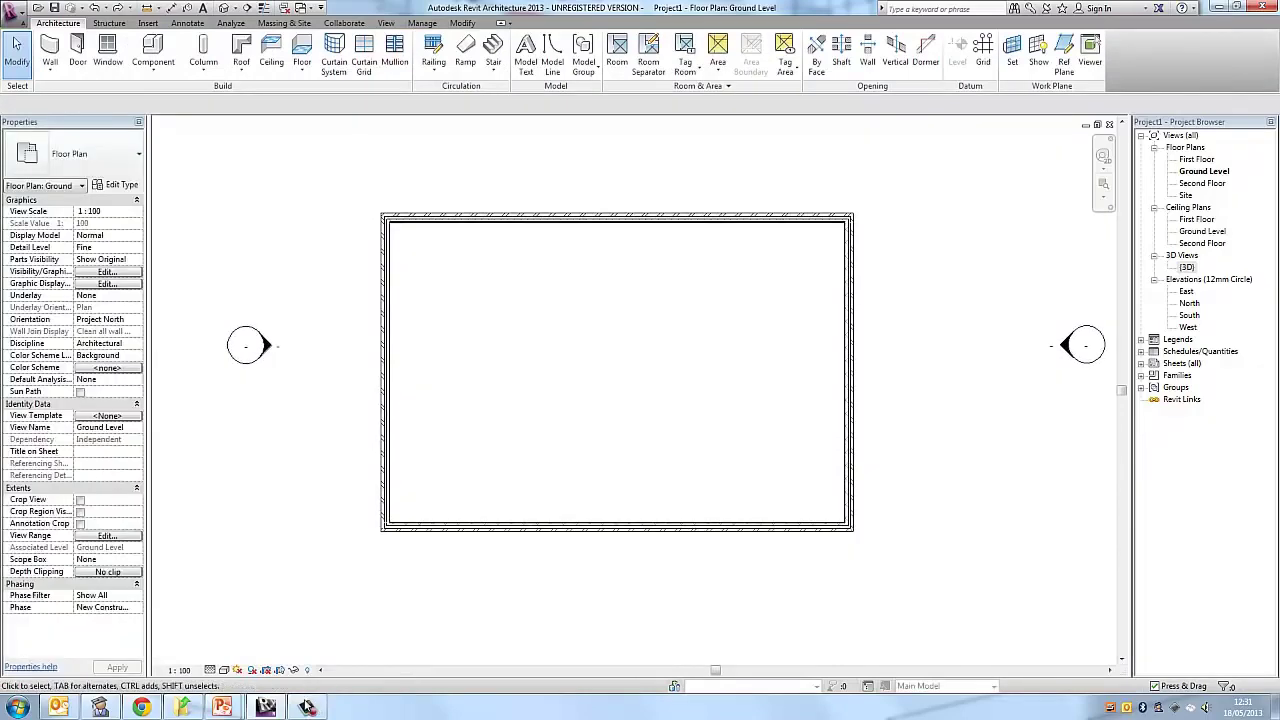
{"action": "left_click", "coordinate": [850, 340]}
{"action": "key", "text": "Escape"}
{"action": "key", "text": "w"}
{"action": "key", "text": "t"}
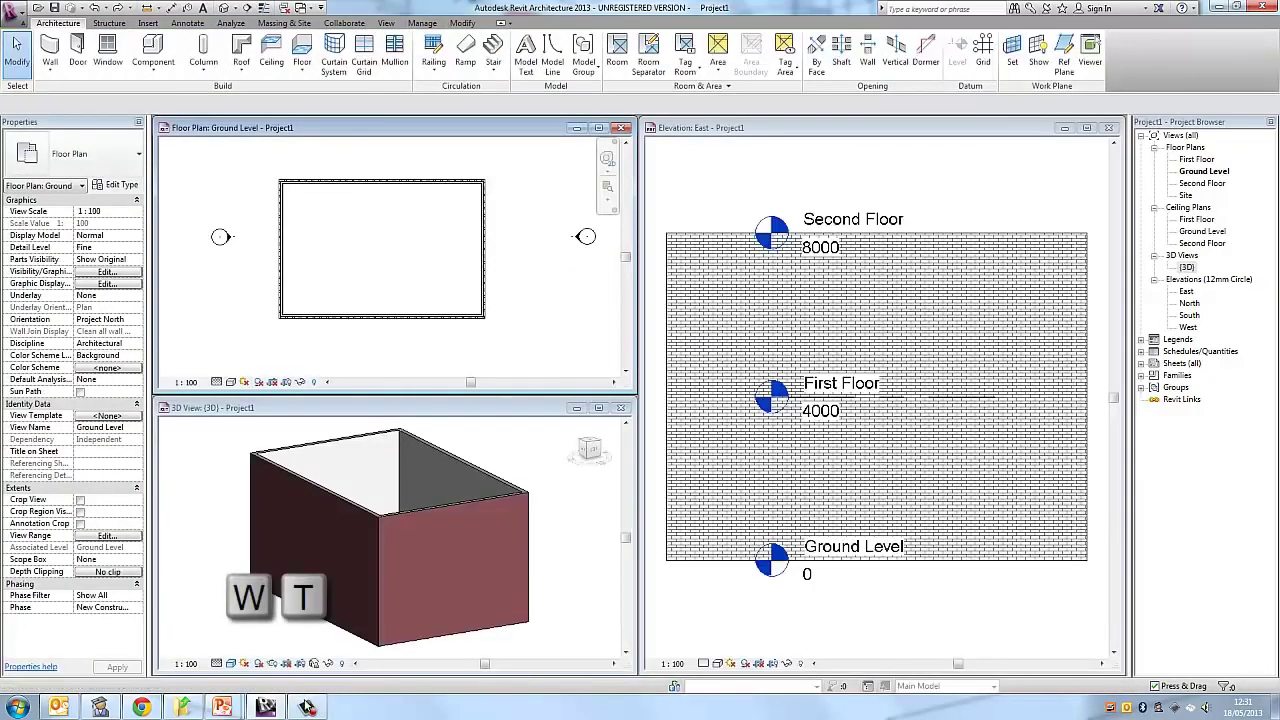
Select the front wall in the 3D view and the east wall in the plan to compare their highlighting across views
{"action": "left_click", "coordinate": [482, 480]}
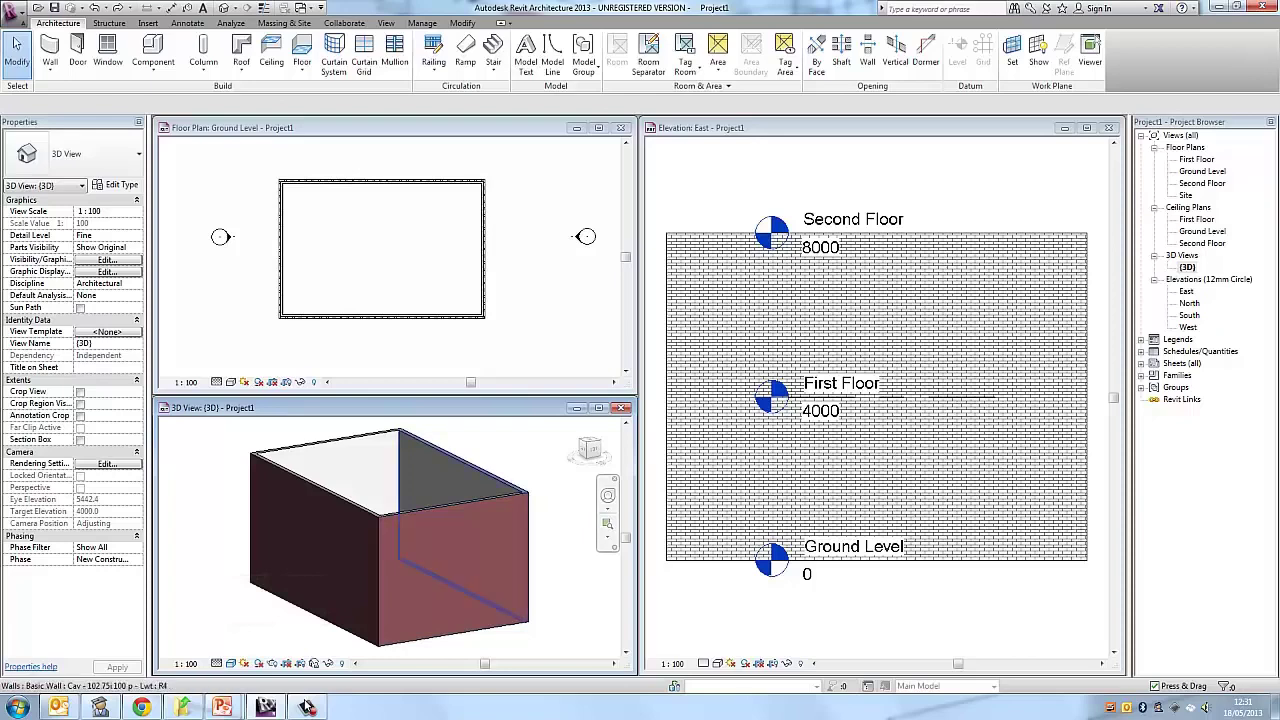
{"action": "left_click", "coordinate": [482, 499]}
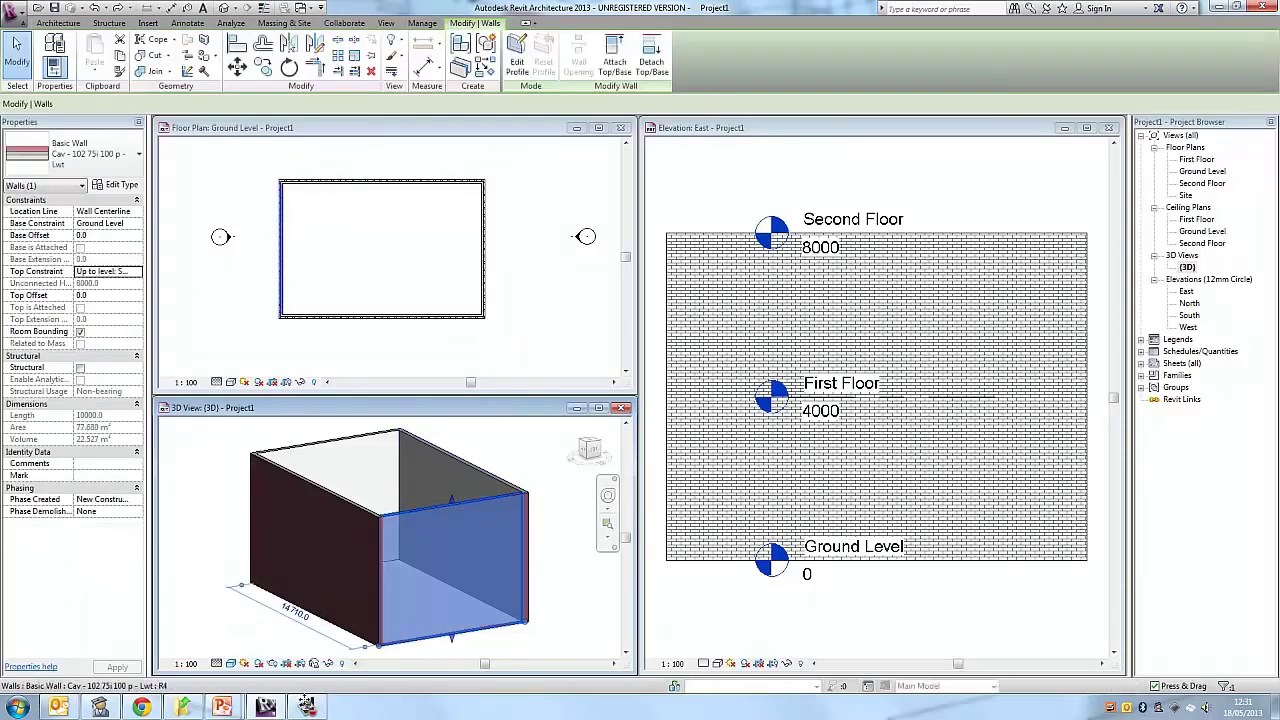
{"action": "key", "text": "Escape"}
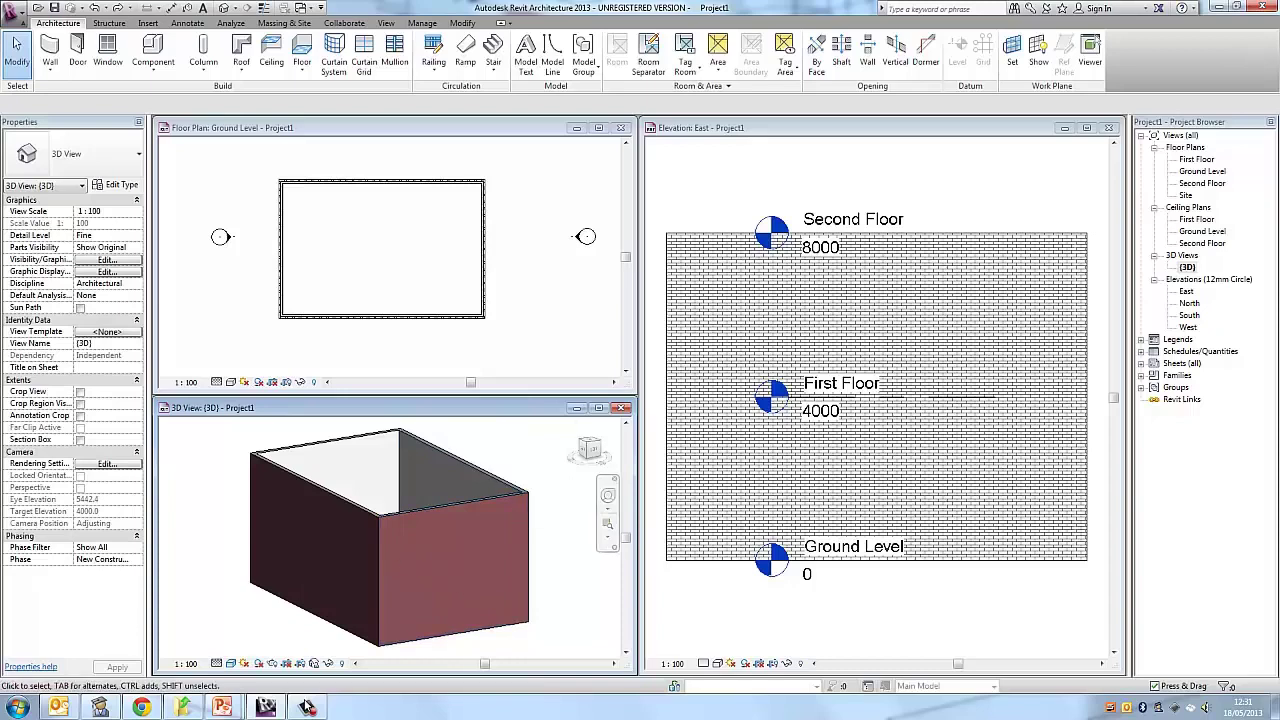
{"action": "left_click", "coordinate": [484, 248]}
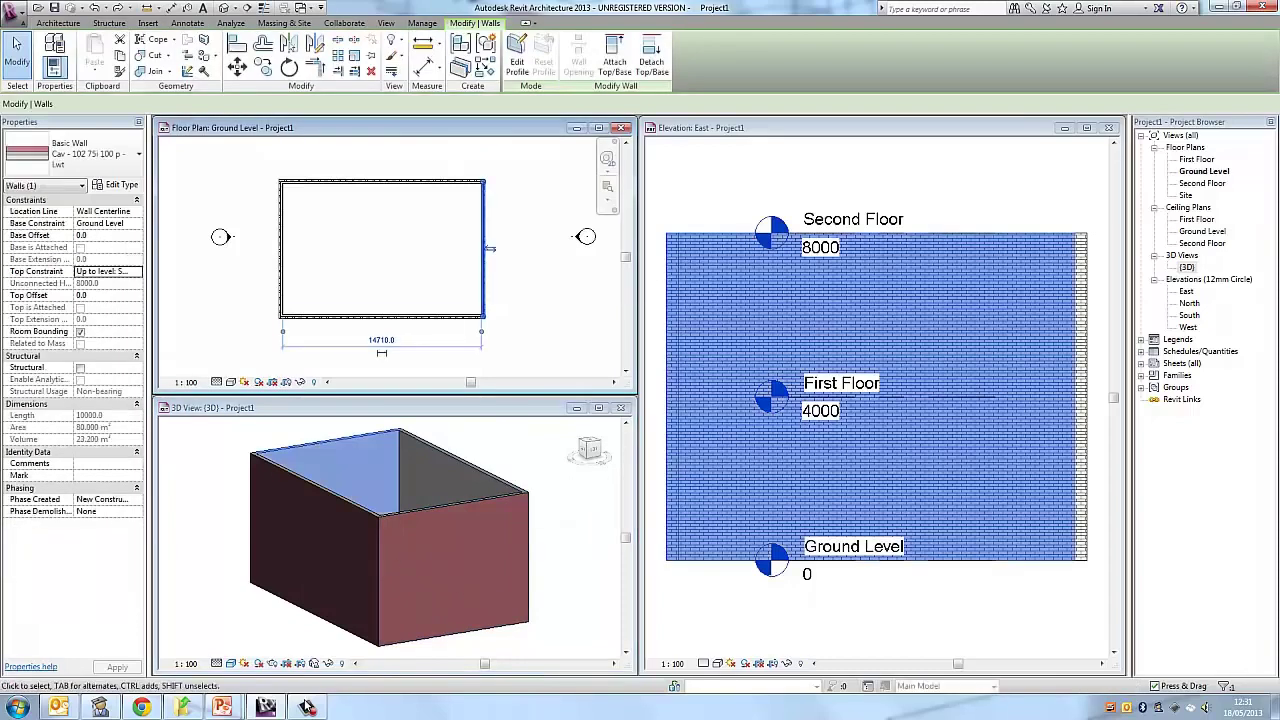
Flip the west wall's orientation in the plan and check its outer face in the 3D view
{"action": "left_click", "coordinate": [281, 248]}
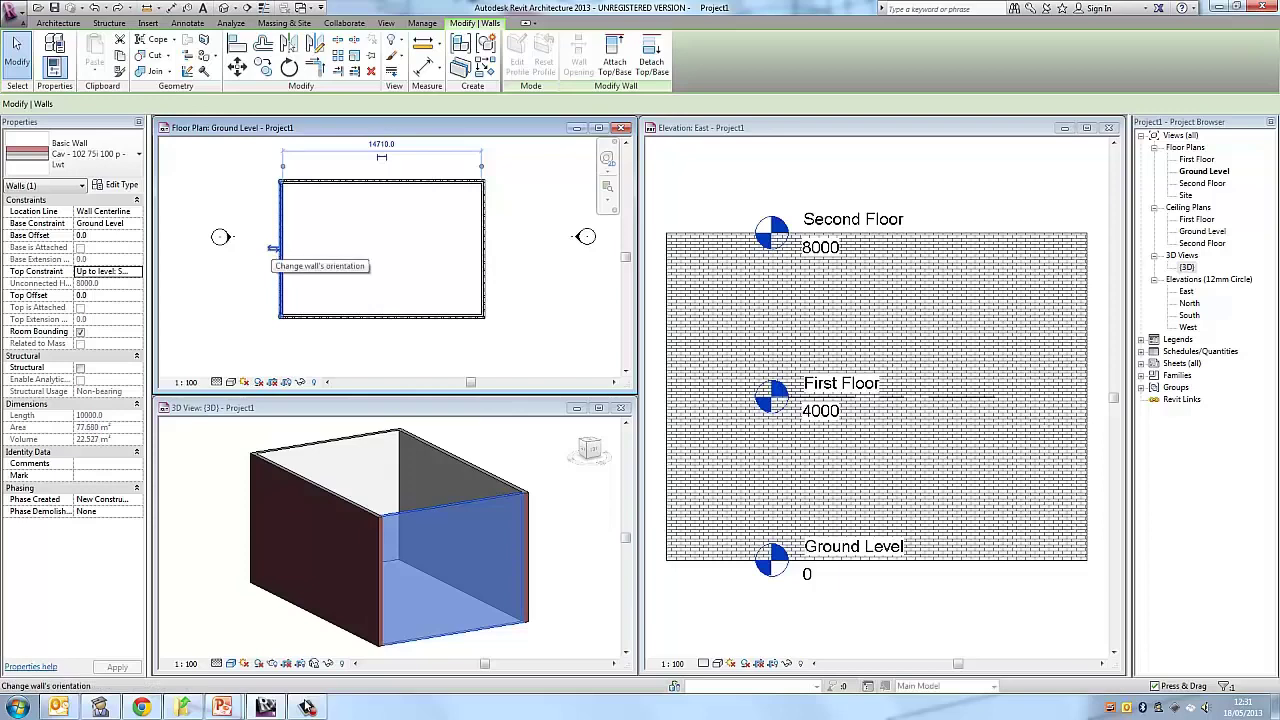
{"action": "left_click", "coordinate": [273, 248]}
{"action": "left_click", "coordinate": [312, 349]}
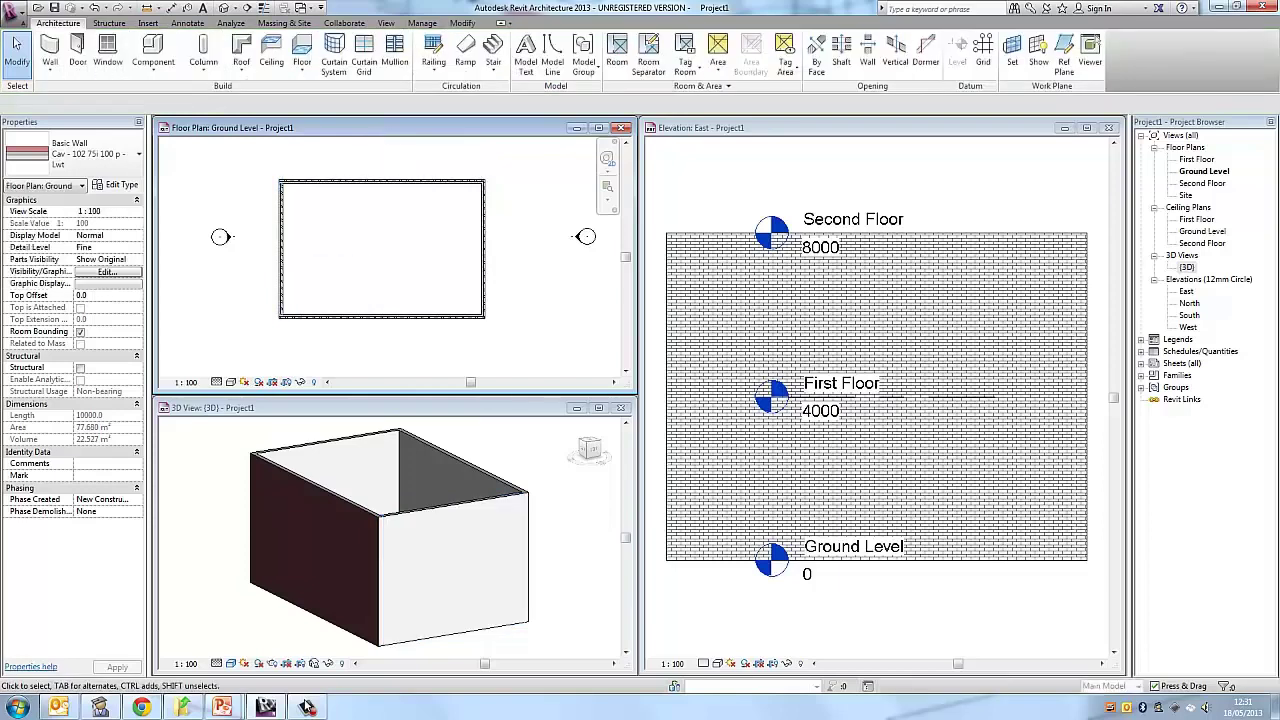
{"action": "left_click", "coordinate": [310, 430]}
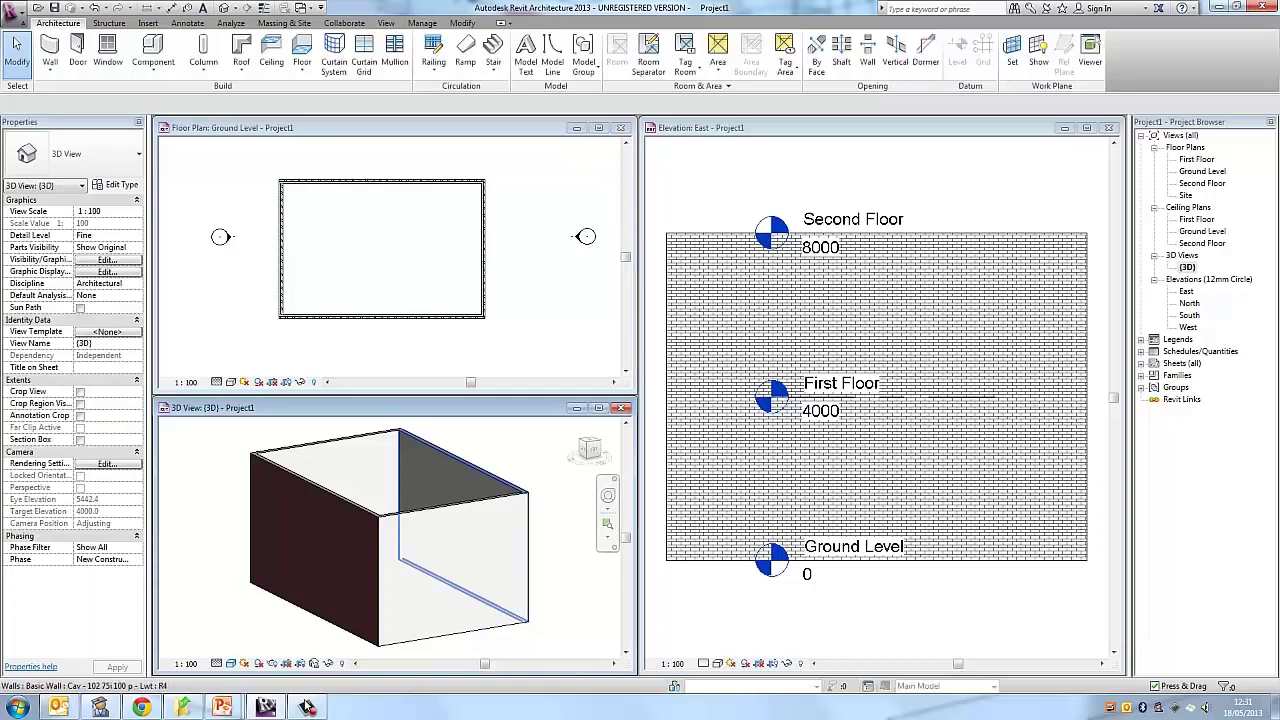
Flip the west wall back so its brick face points outward
{"action": "left_click", "coordinate": [312, 330]}
{"action": "left_click", "coordinate": [281, 262]}
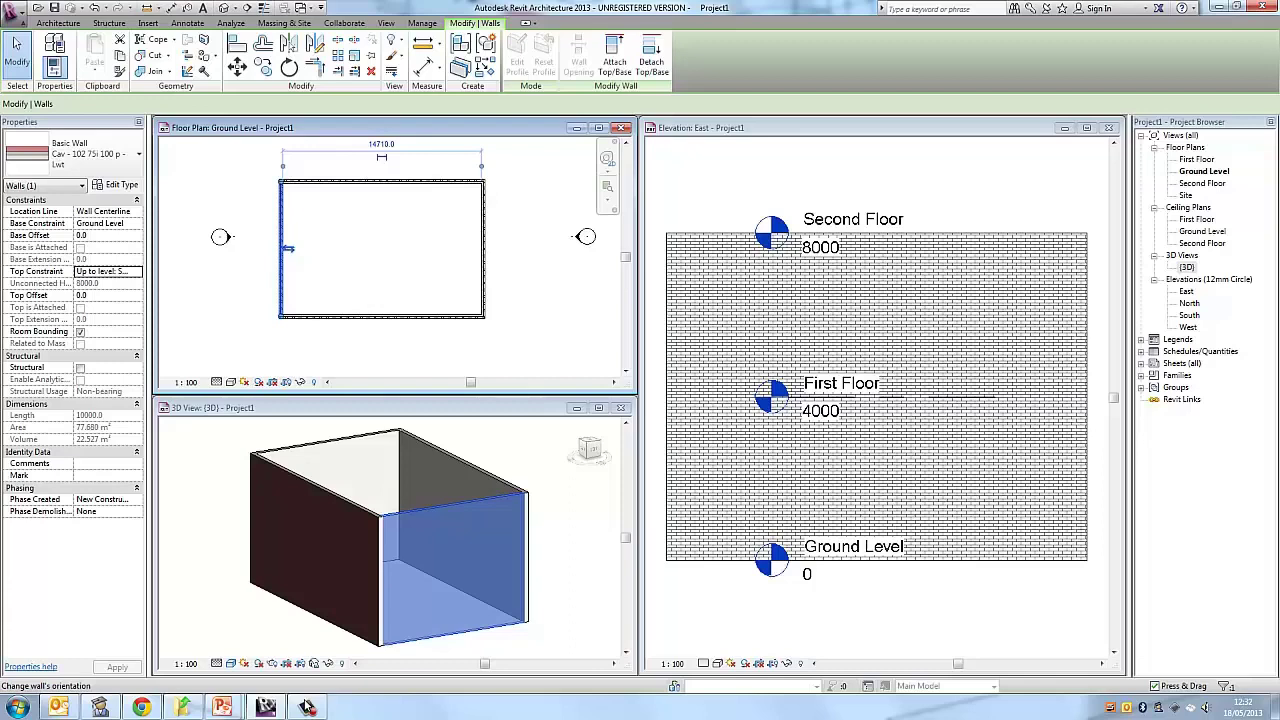
{"action": "key", "text": "Escape"}
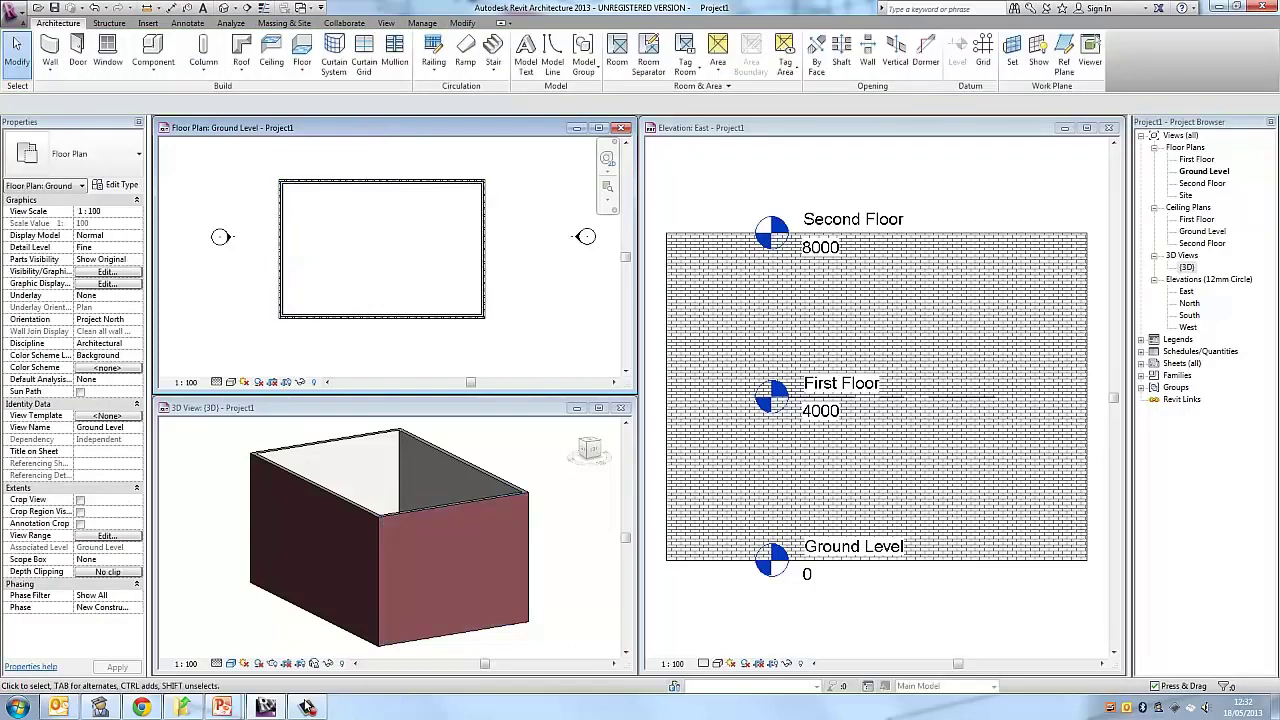
Maximize the 3D view and orbit around the model to examine the brick walls from several sides
{"action": "left_click", "coordinate": [400, 560]}
{"action": "middle_click_drag", "start_coordinate": [400, 560], "coordinate": [350, 538], "text": "shift"}
{"action": "middle_click_drag", "start_coordinate": [313, 709], "coordinate": [304, 702], "text": "shift"}
{"action": "mouse_move", "coordinate": [390, 535]}
{"action": "middle_mouse_down", "text": "shift"}
{"action": "mouse_move", "coordinate": [460, 560]}
{"action": "mouse_move", "coordinate": [420, 525]}
{"action": "mouse_move", "coordinate": [440, 480]}
{"action": "mouse_move", "coordinate": [385, 540]}
{"action": "middle_mouse_up", "text": "shift"}
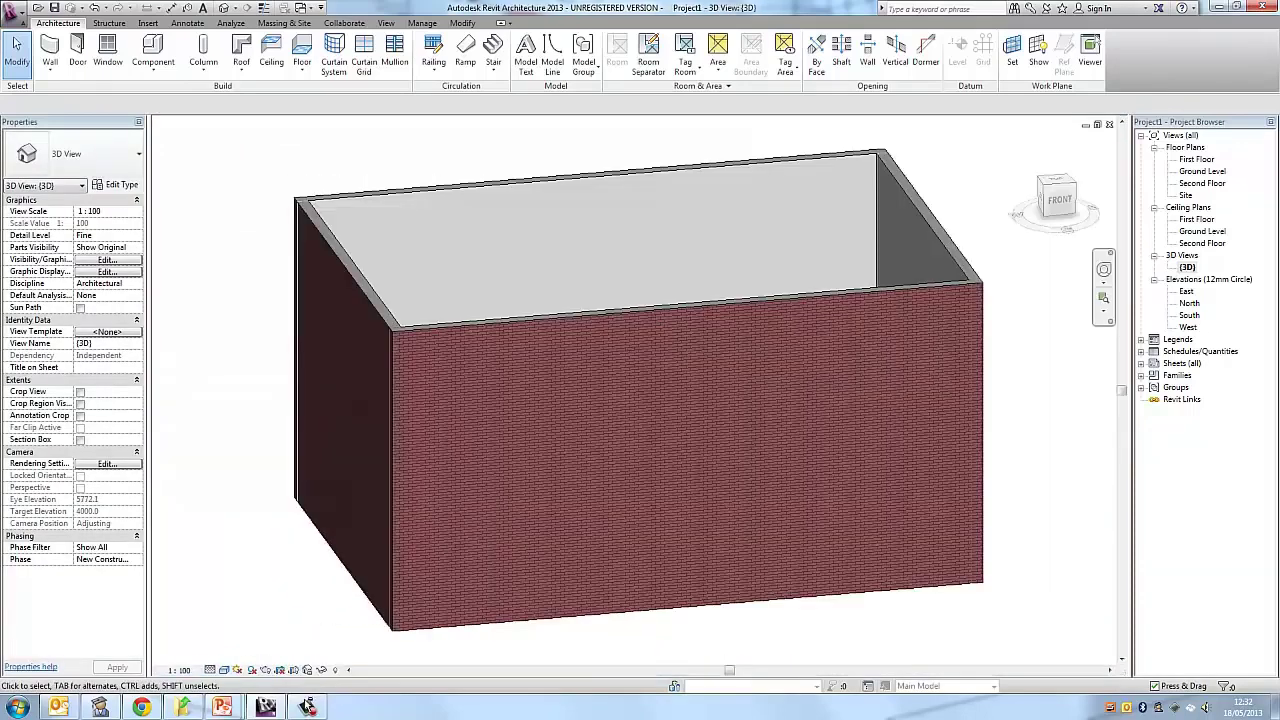
{"action": "middle_click_drag", "start_coordinate": [440, 500], "coordinate": [950, 470], "text": "shift"}
{"action": "middle_click_drag", "start_coordinate": [700, 450], "coordinate": [870, 450], "text": "shift"}
{"action": "middle_click_drag", "start_coordinate": [620, 450], "coordinate": [880, 455], "text": "shift"}
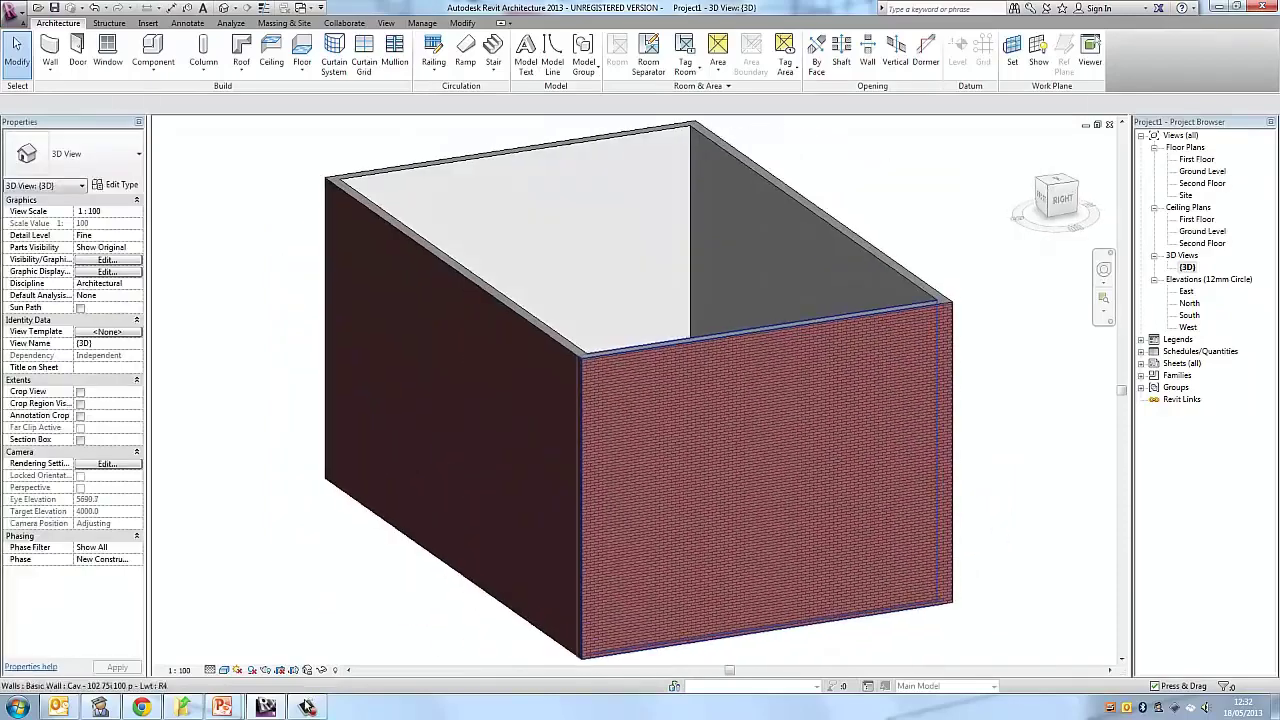
{"action": "scroll", "coordinate": [1015, 300], "scroll_direction": "up", "scroll_amount": 1}
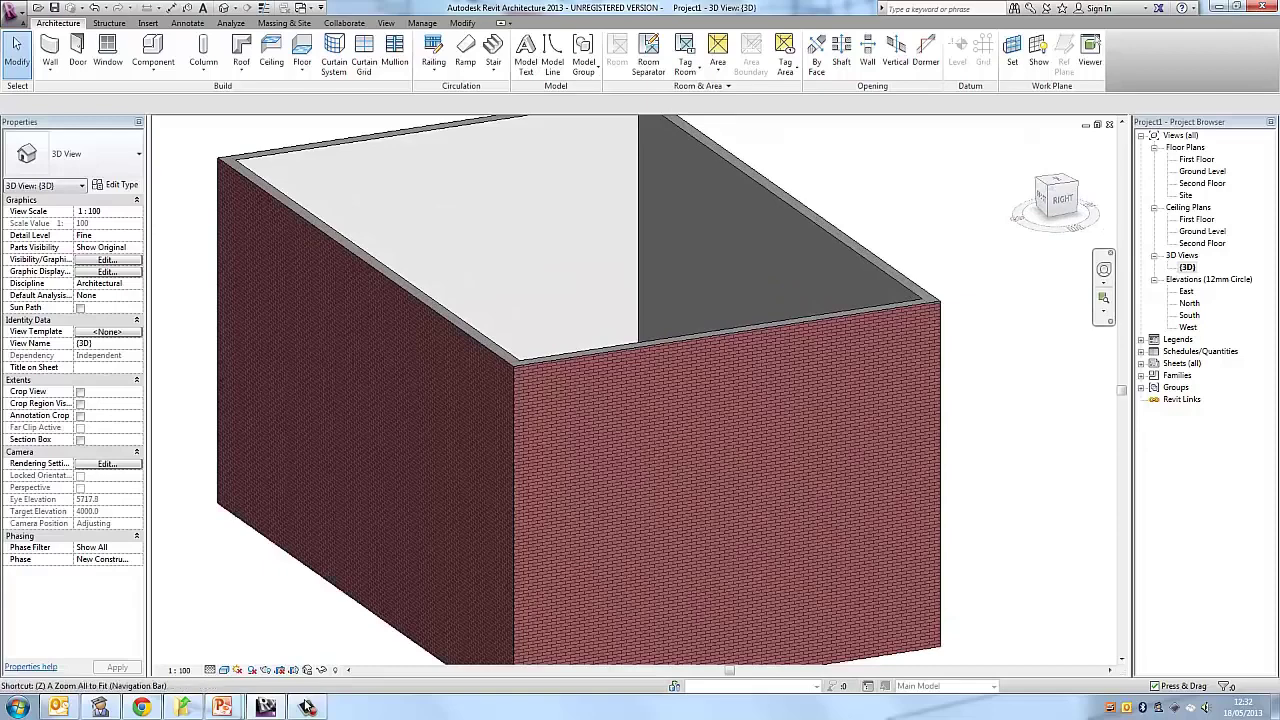
{"action": "scroll", "coordinate": [858, 333], "scroll_direction": "down", "scroll_amount": 1}
Use the ViewCube to inspect the model from above, from its corners and from the back
{"action": "left_click", "coordinate": [1056, 181]}
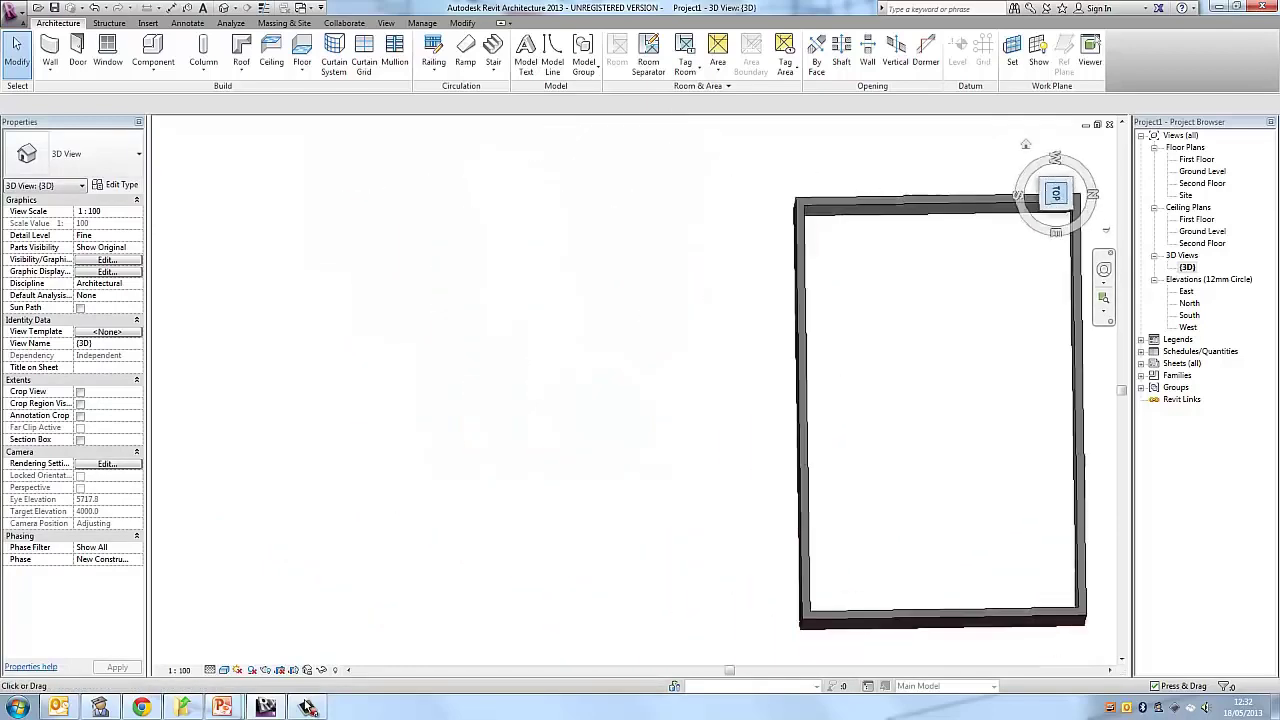
{"action": "left_click", "coordinate": [1072, 209]}
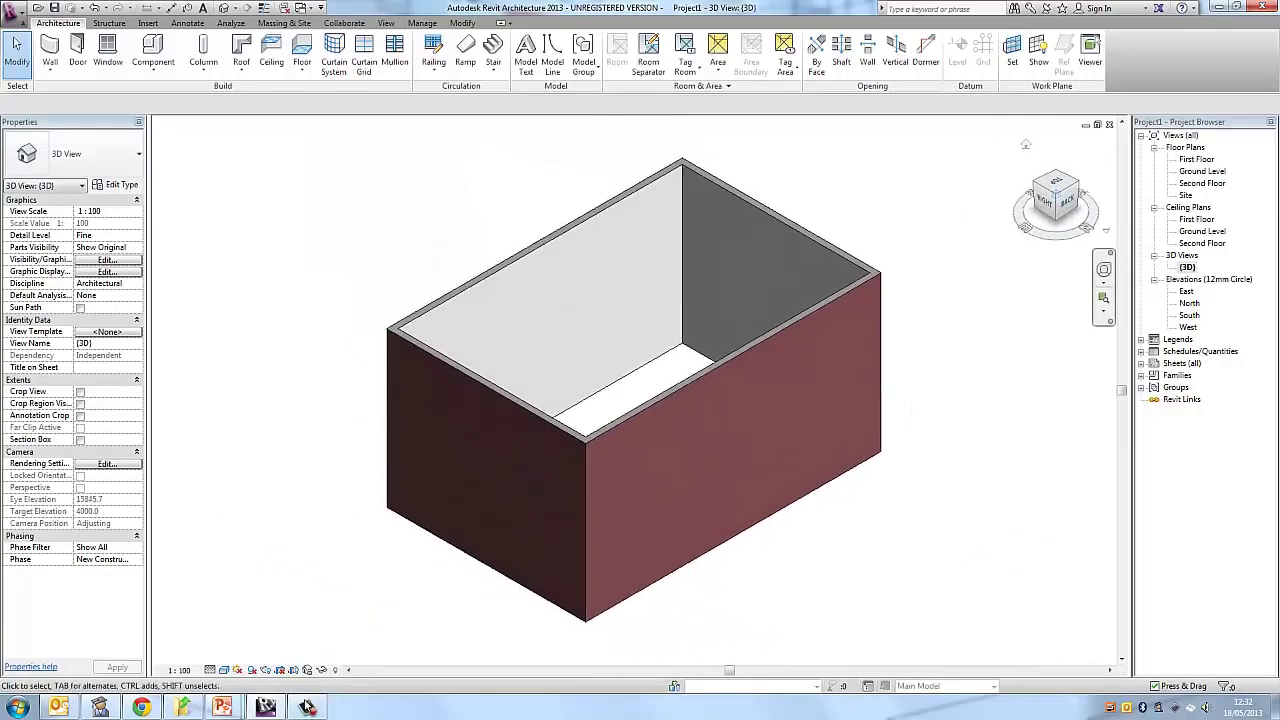
{"action": "left_click", "coordinate": [1070, 209]}
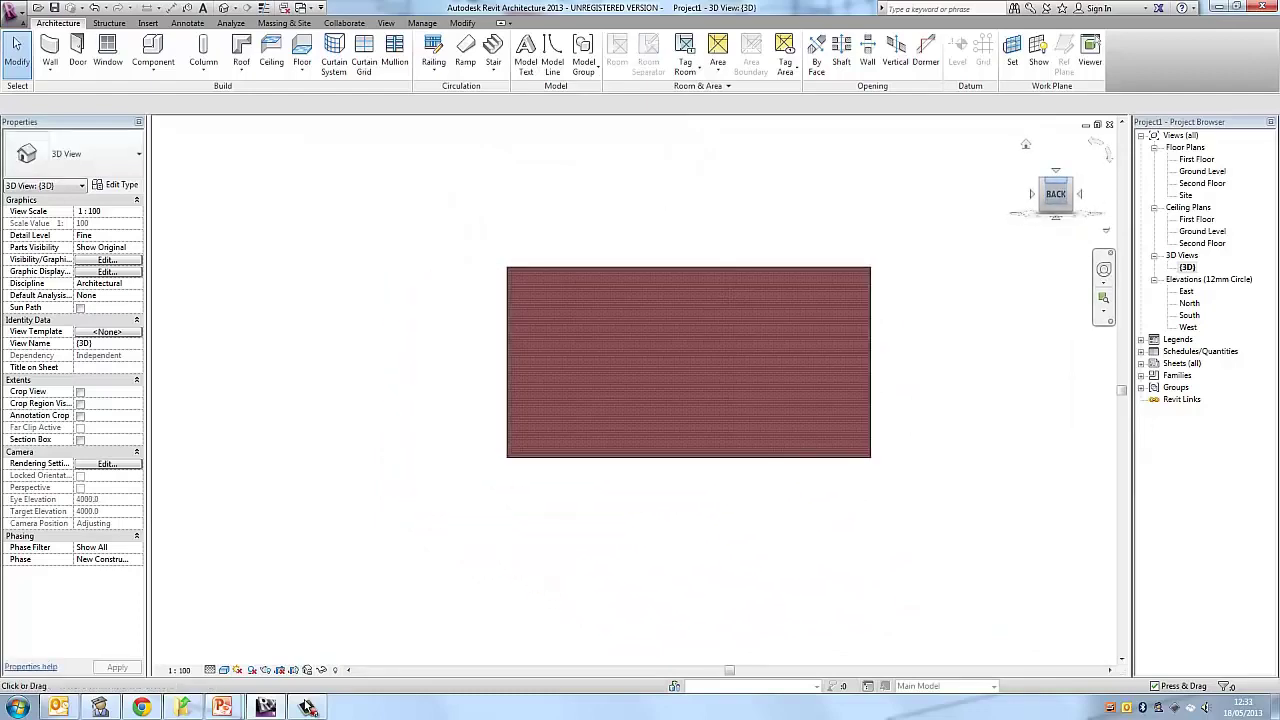
{"action": "left_click_drag", "start_coordinate": [1056, 194], "coordinate": [1073, 208]}
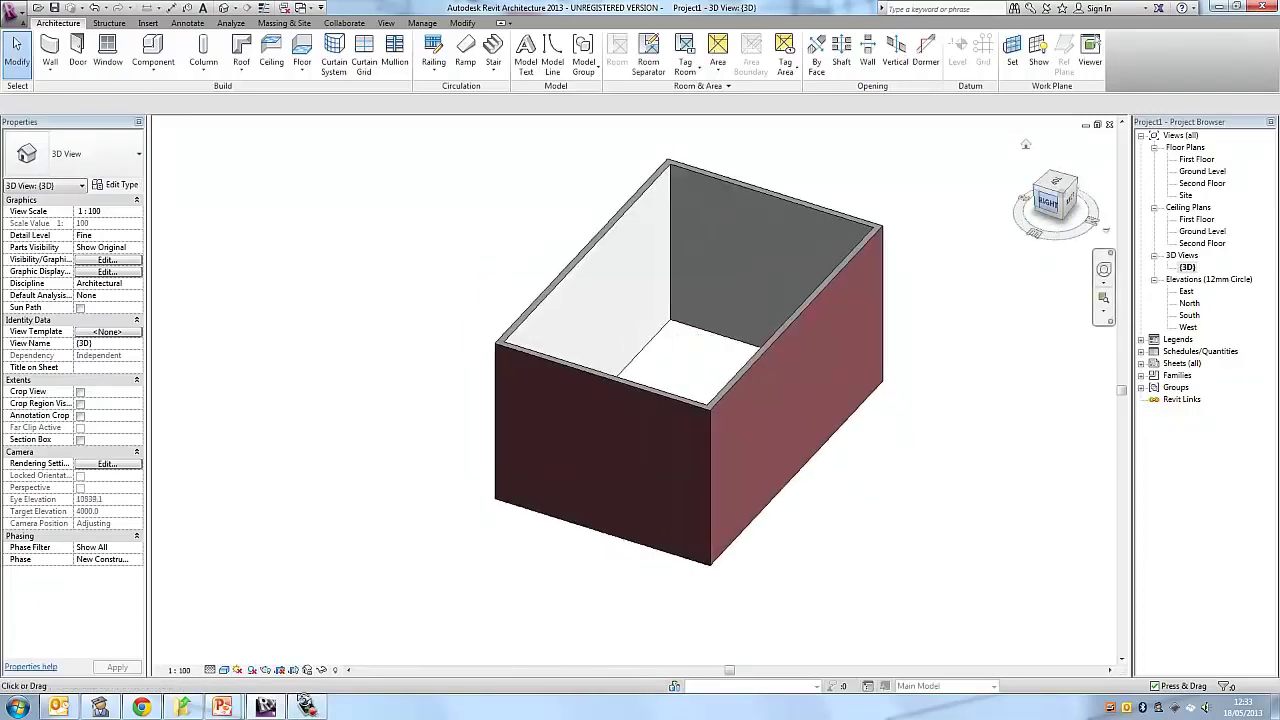
{"action": "left_click", "coordinate": [1047, 192]}
{"action": "left_click_drag", "start_coordinate": [1050, 194], "coordinate": [1059, 199]}
{"action": "middle_click_drag", "start_coordinate": [760, 390], "coordinate": [638, 300]}
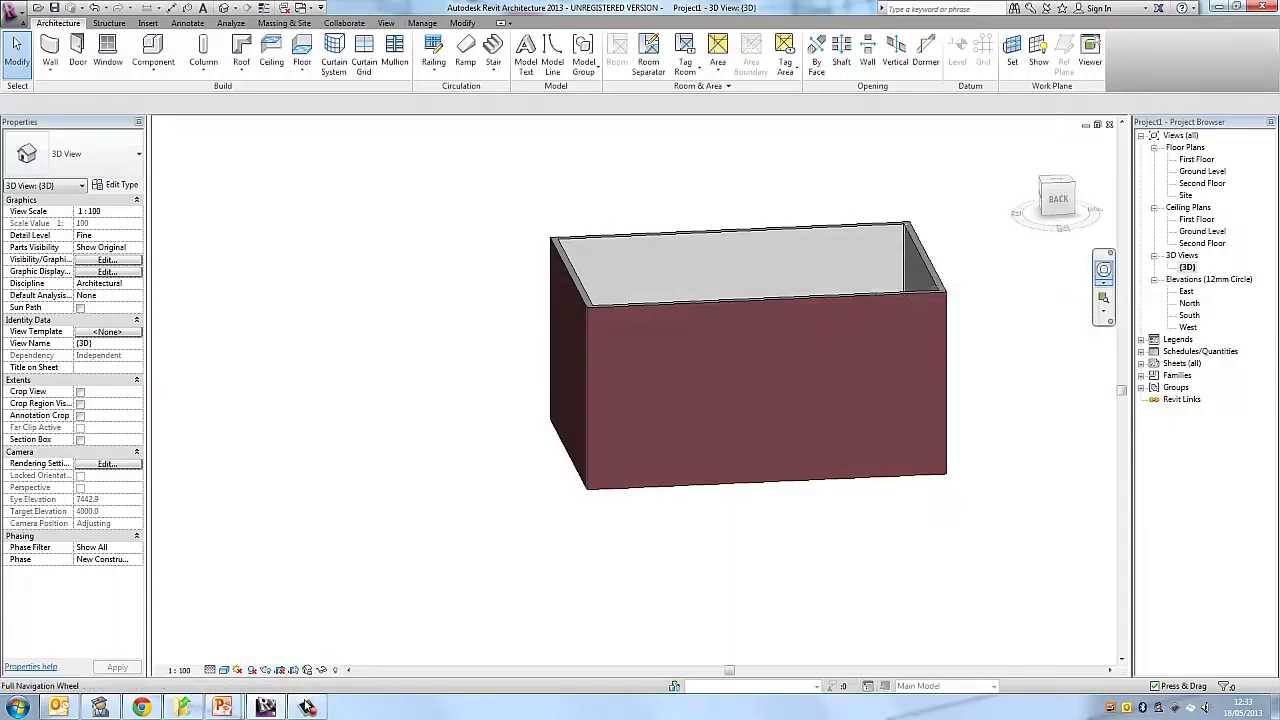
Explore the 3D model with the Full Navigation Wheel, close the wheel and fit the whole model in view
{"action": "left_click", "coordinate": [1104, 270]}
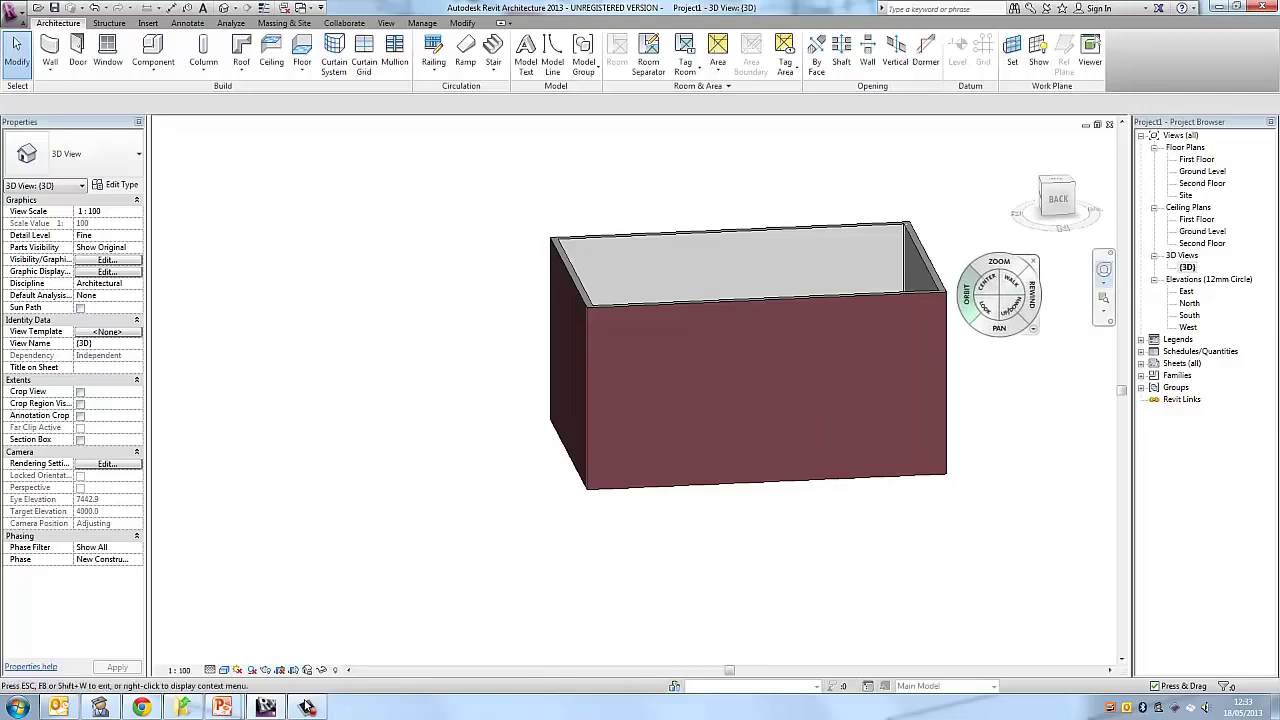
{"action": "left_click_drag", "start_coordinate": [1000, 260], "coordinate": [860, 368]}
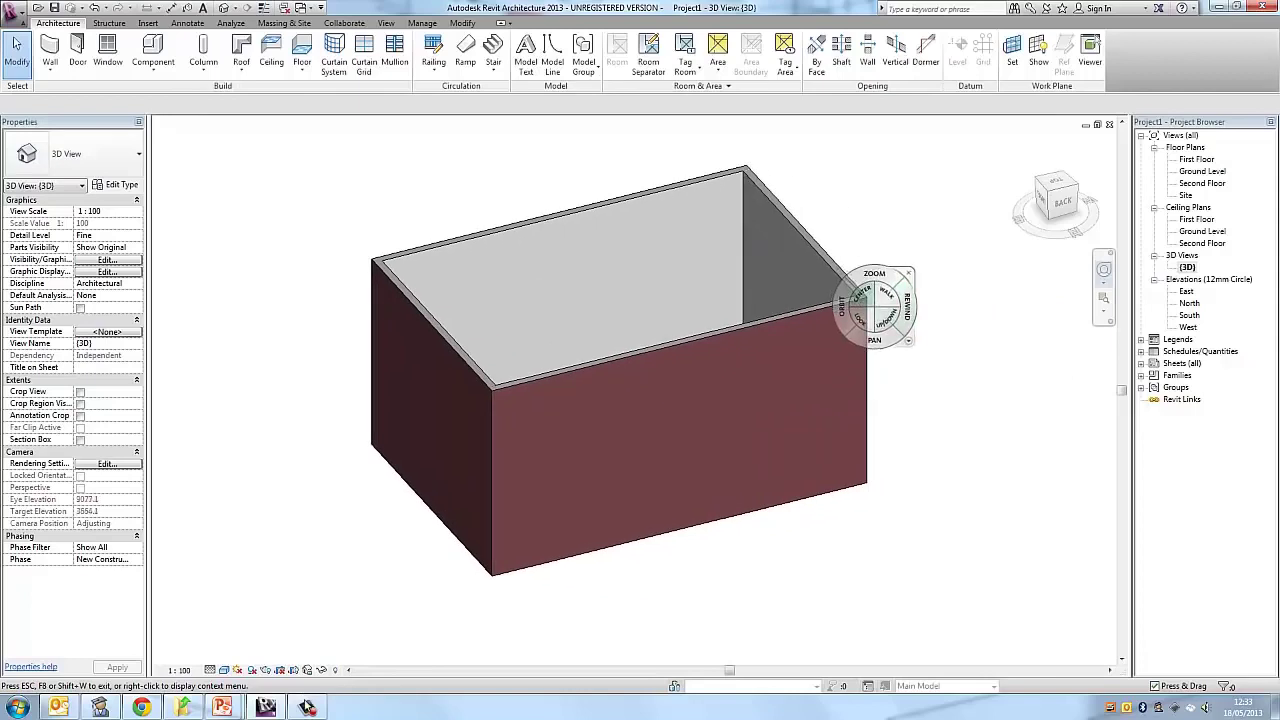
{"action": "left_click_drag", "start_coordinate": [866, 297], "coordinate": [866, 298]}
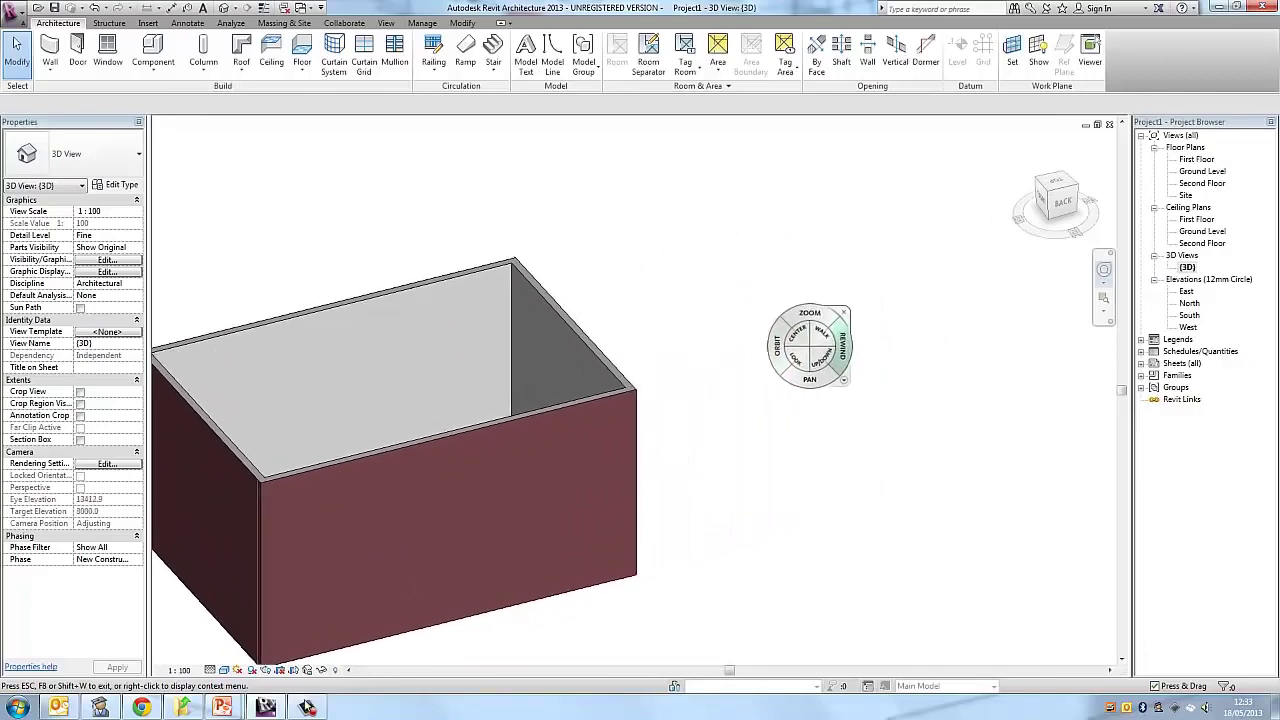
{"action": "left_click", "coordinate": [843, 313]}
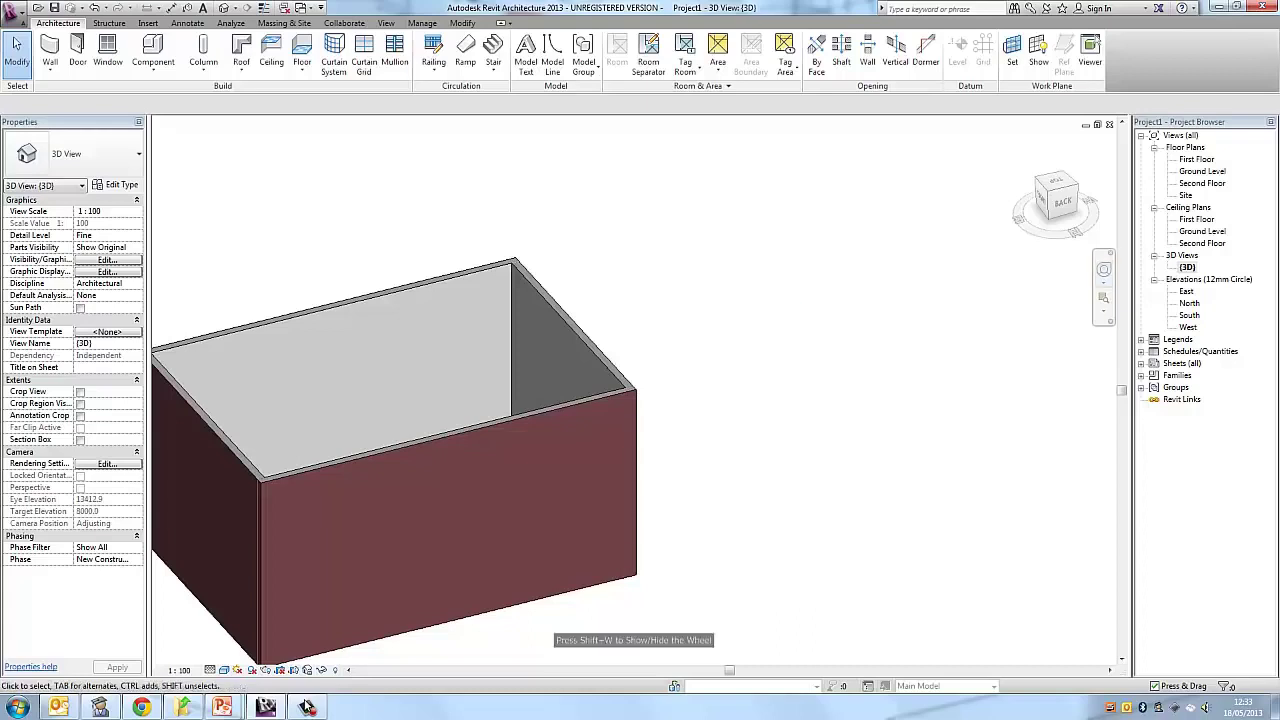
{"action": "key", "text": "z"}
{"action": "key", "text": "e"}
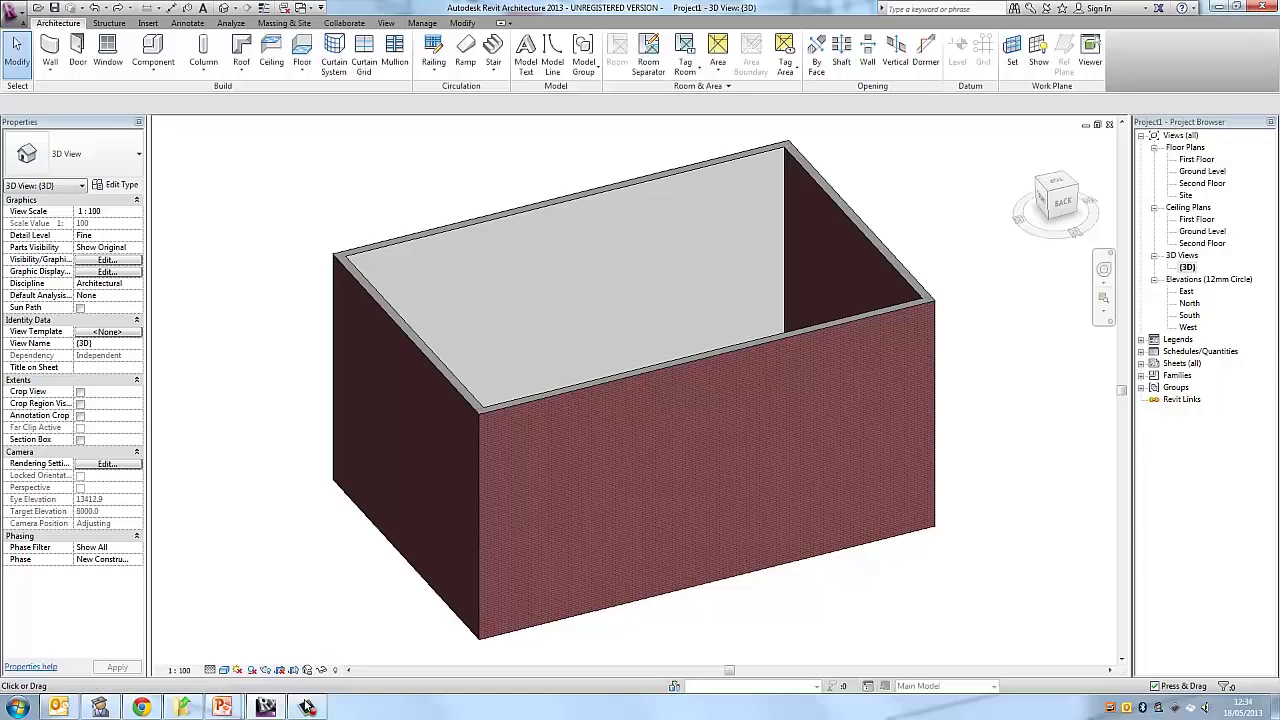
Open the Ground Level floor plan and fit all of its contents in the view
{"action": "double_click", "coordinate": [1203, 171]}
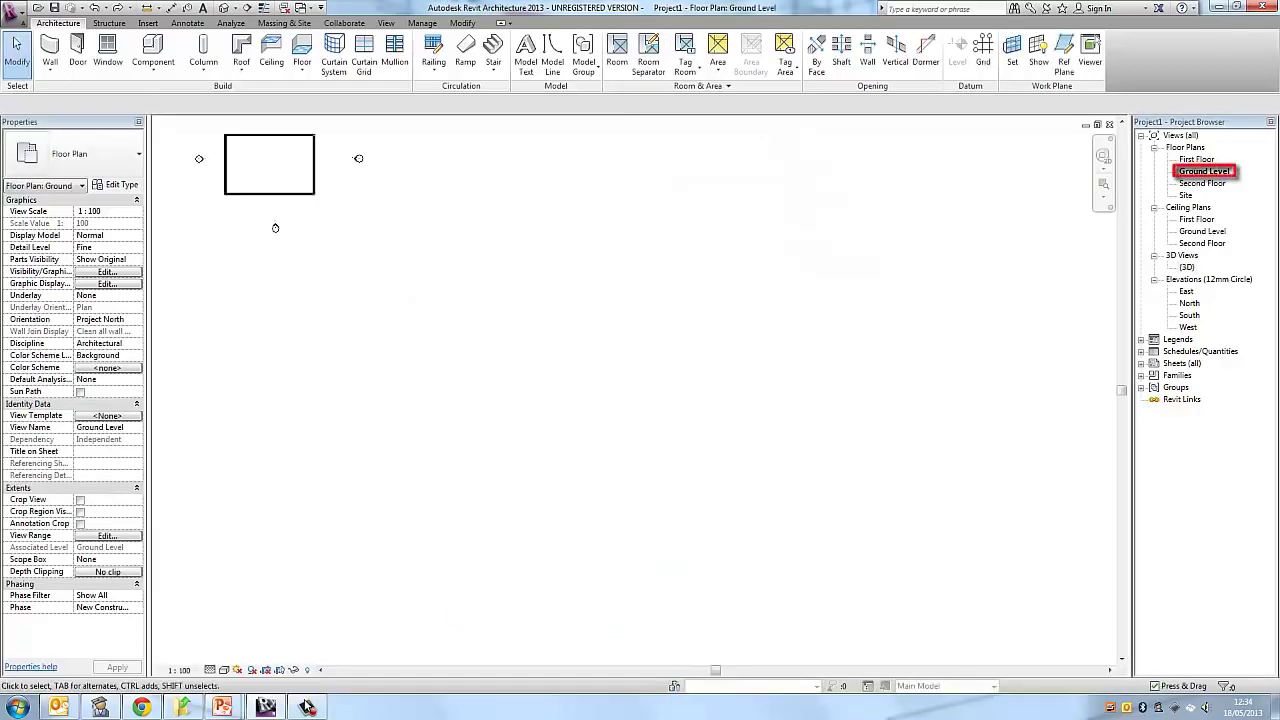
{"action": "key", "text": "z"}
{"action": "key", "text": "e"}
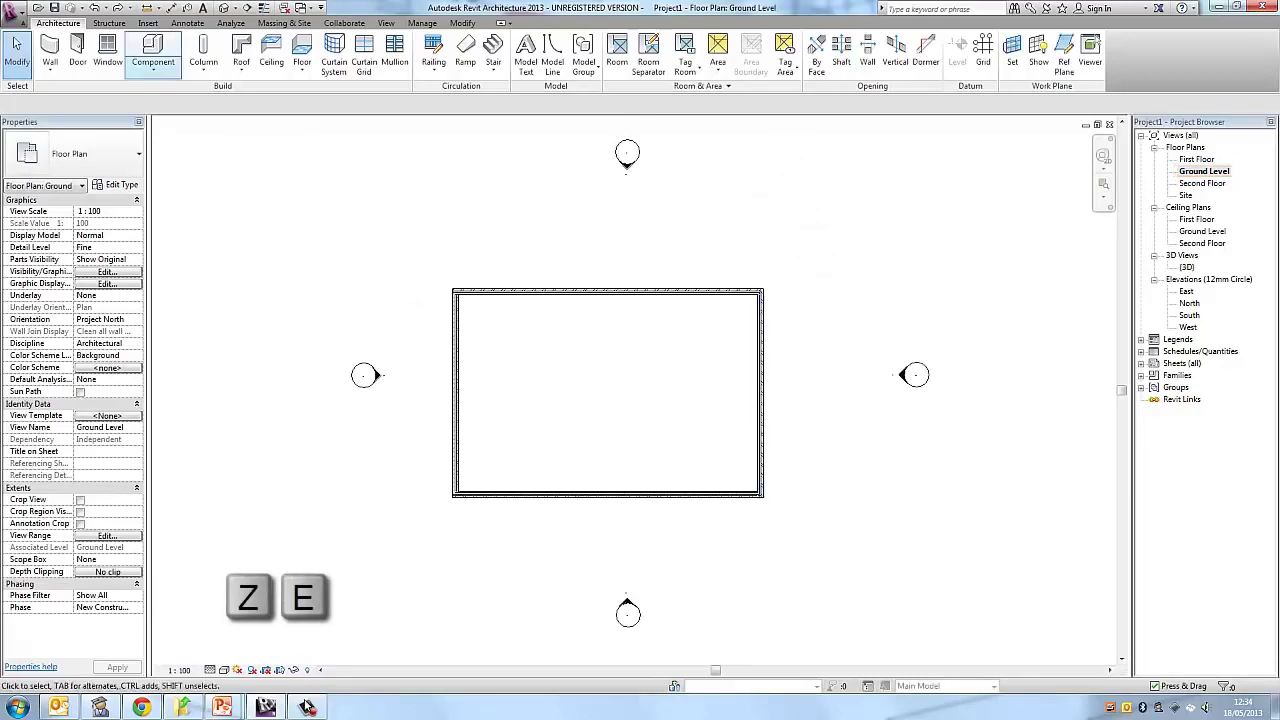
Draw three chained cavity walls forming an extension about 6500 mm by 3300 mm against the building's southeast corner
{"action": "key", "text": "w"}
{"action": "key", "text": "a"}
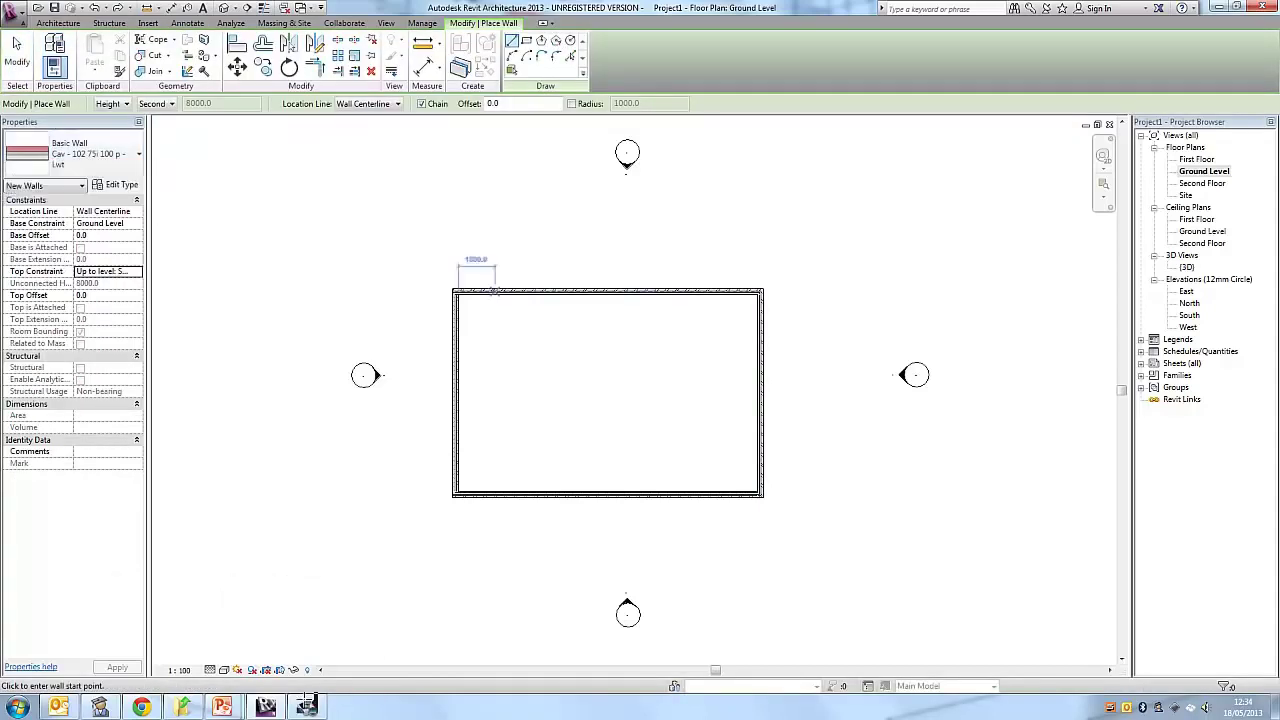
{"action": "scroll", "coordinate": [763, 355], "scroll_direction": "up", "scroll_amount": 1}
{"action": "middle_click_drag", "start_coordinate": [763, 355], "coordinate": [452, 330]}
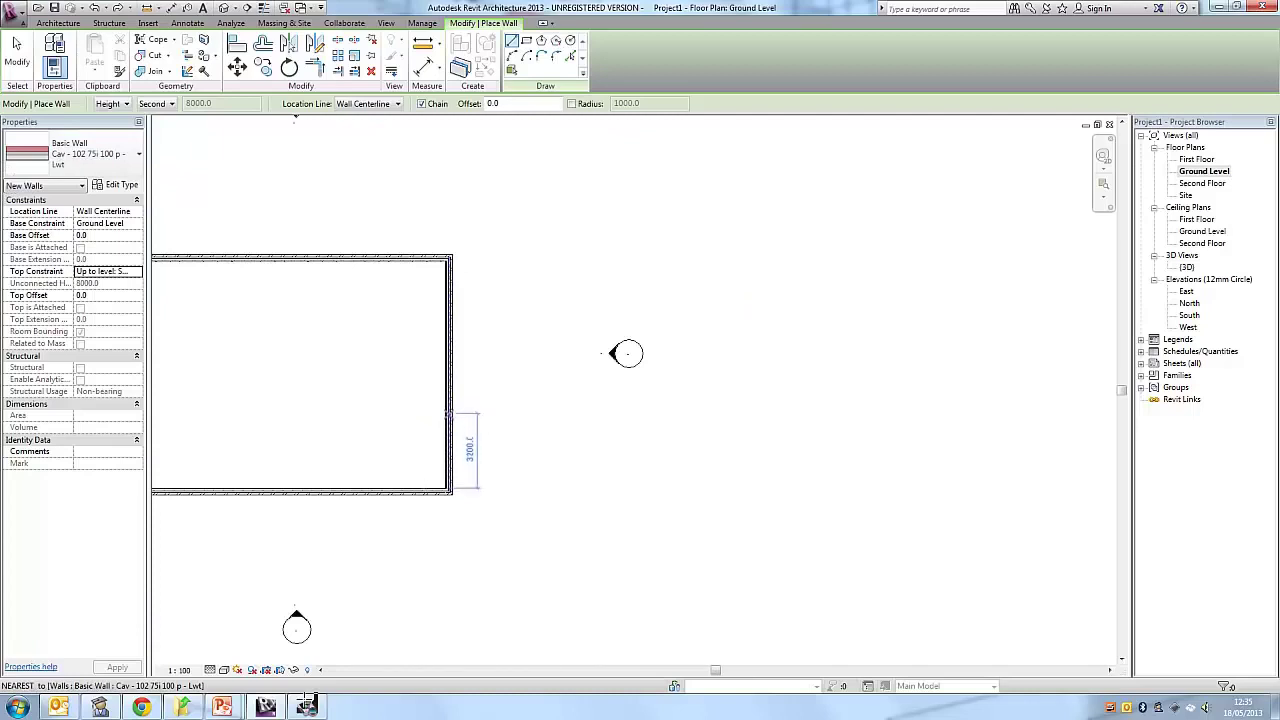
{"action": "left_click", "coordinate": [449, 413]}
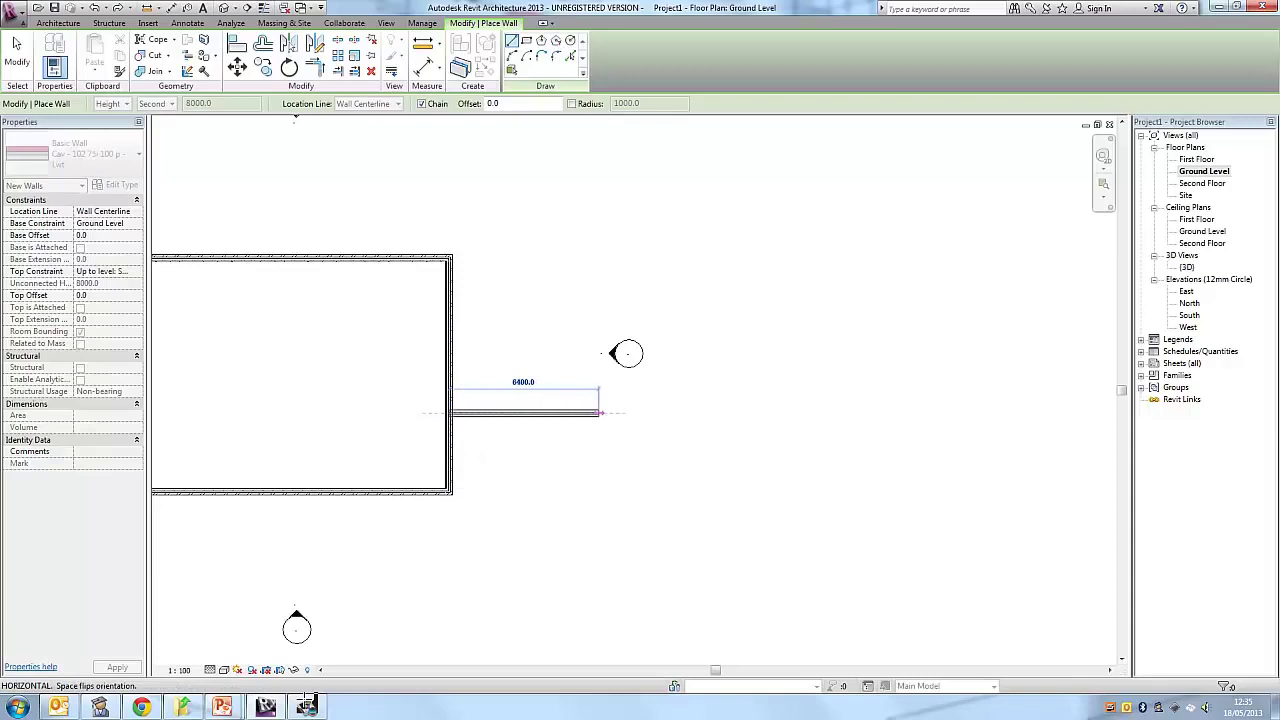
{"action": "left_click", "coordinate": [599, 413]}
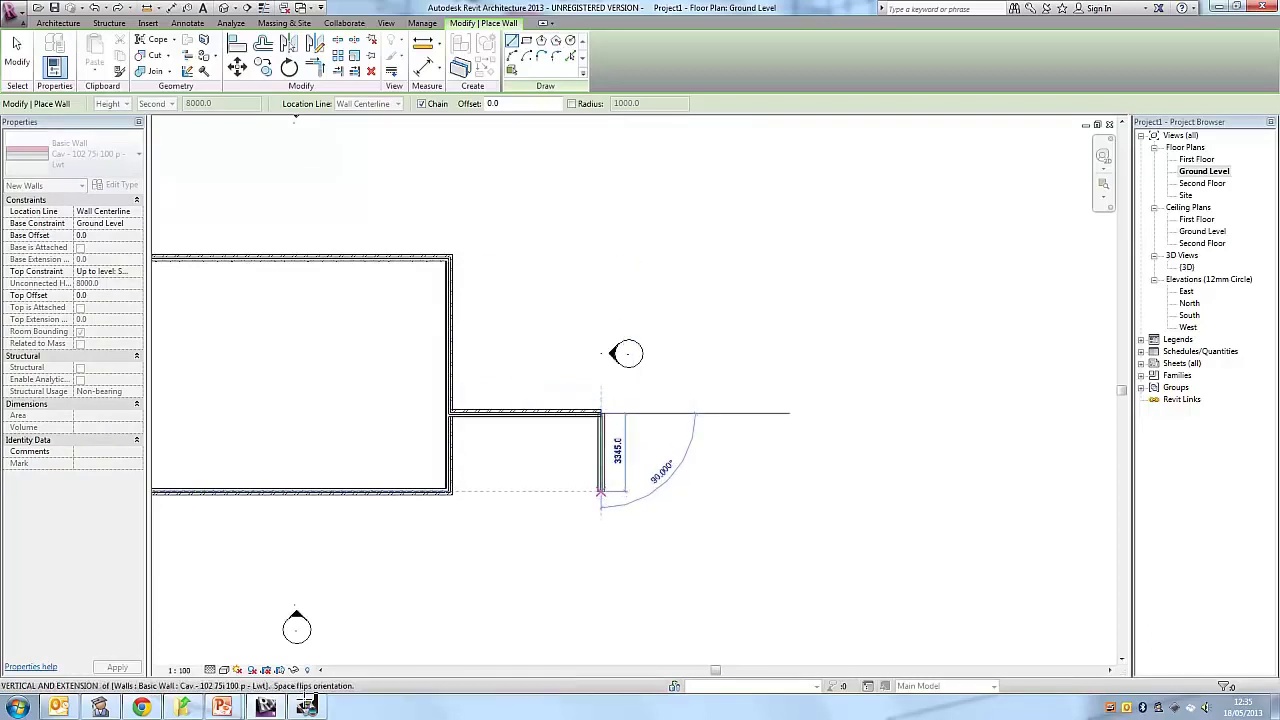
{"action": "left_click", "coordinate": [600, 490]}
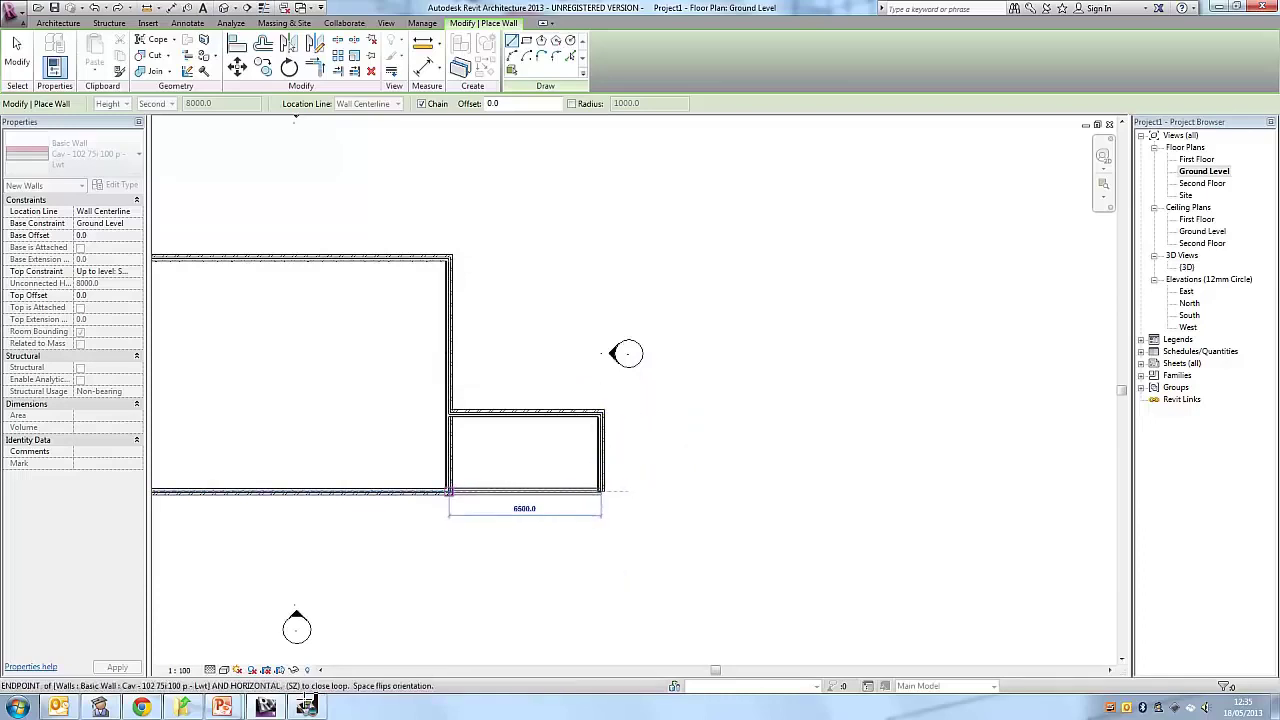
{"action": "left_click", "coordinate": [449, 491]}
{"action": "key", "text": "Escape"}
{"action": "key", "text": "Escape"}
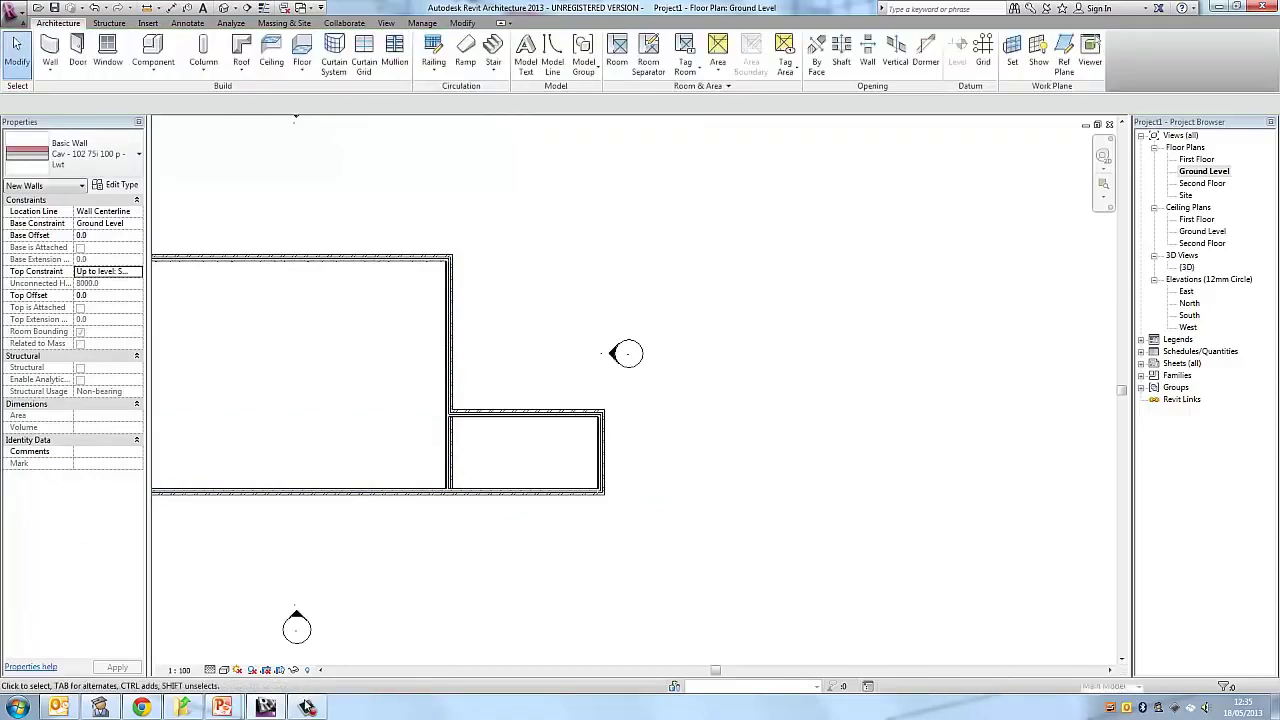
Try shortening the main east wall so it ends at the extension's north wall, and undo that change
{"action": "scroll", "coordinate": [340, 457], "scroll_direction": "up", "scroll_amount": 3}
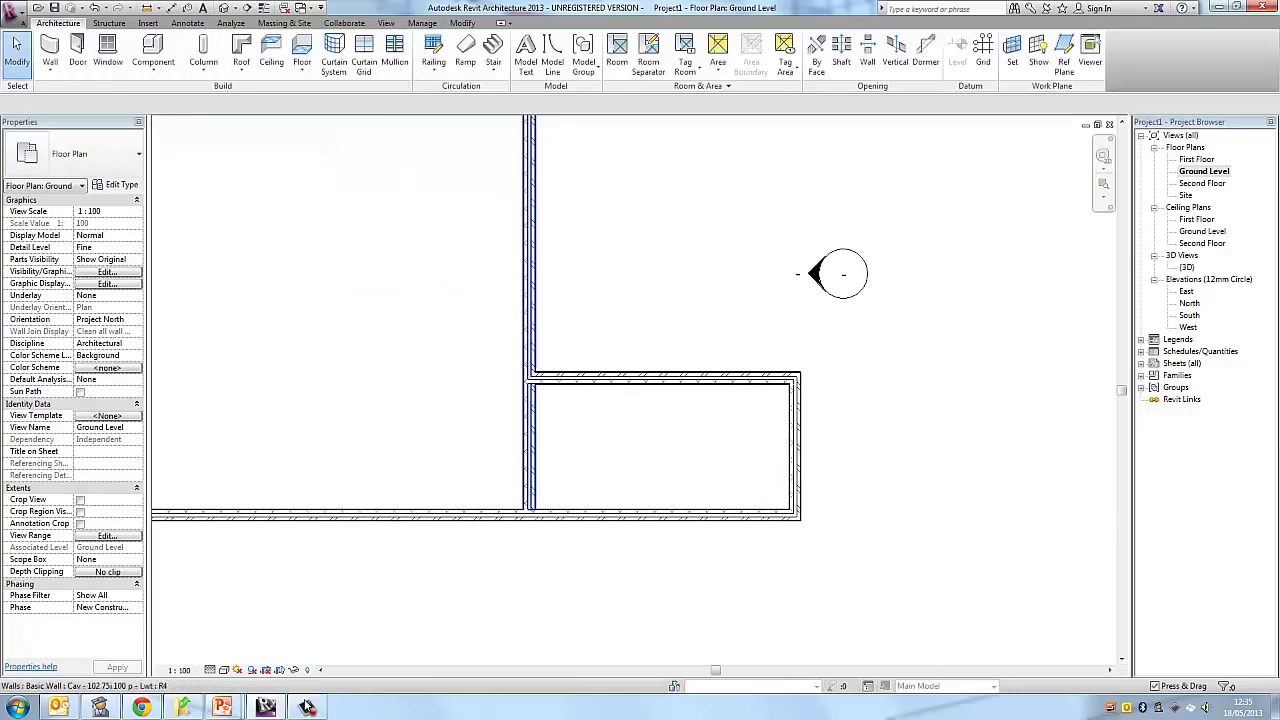
{"action": "left_click", "coordinate": [535, 311]}
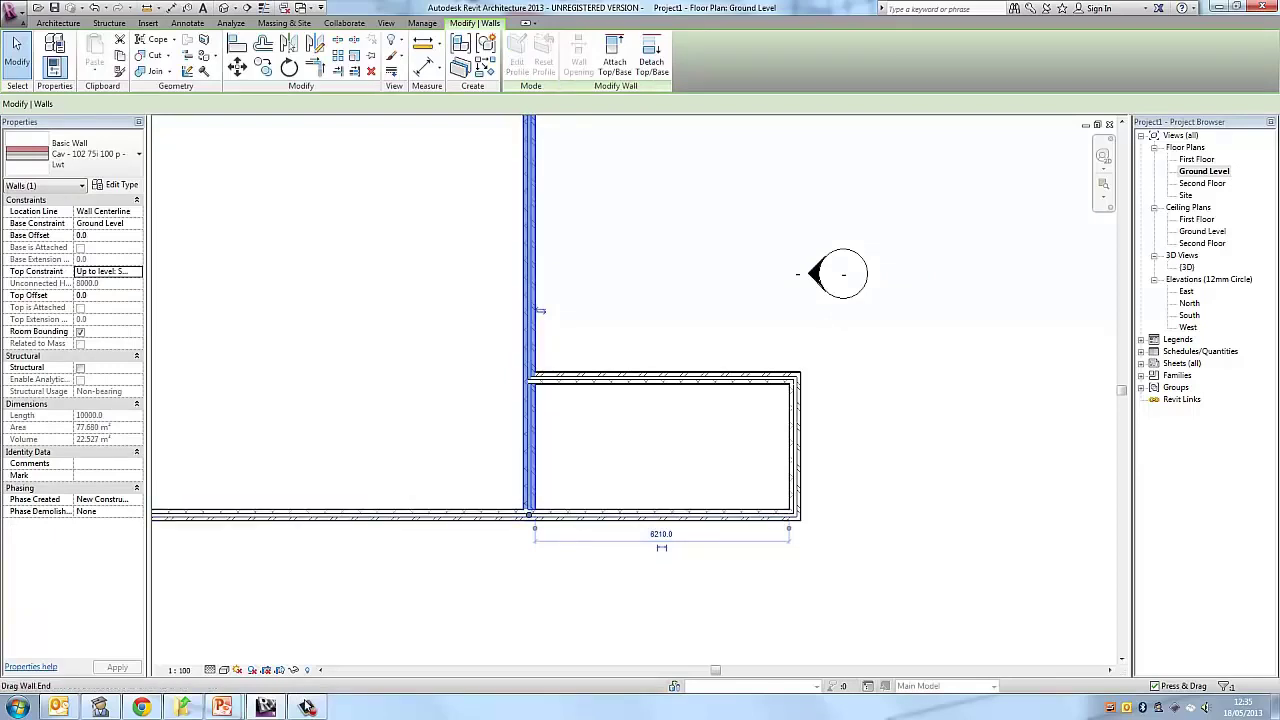
{"action": "left_click_drag", "start_coordinate": [529, 515], "coordinate": [529, 378]}
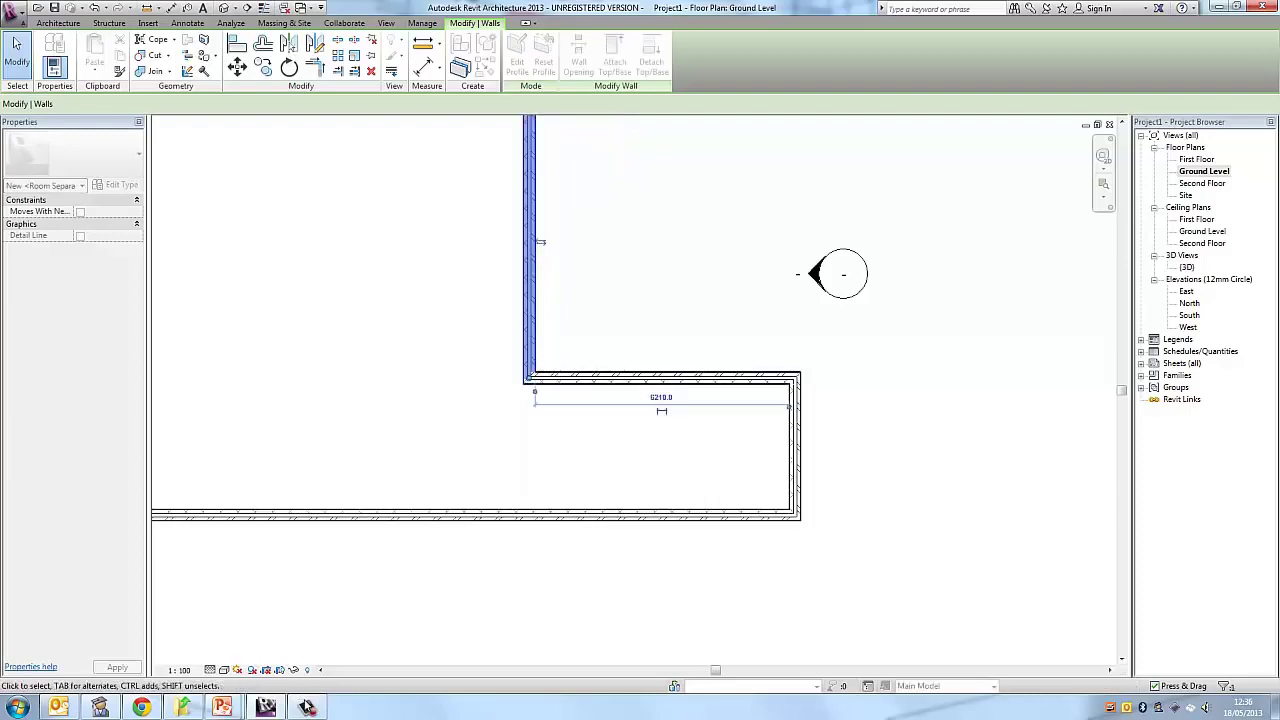
{"action": "key", "text": "Escape"}
{"action": "left_click", "coordinate": [530, 330]}
{"action": "key", "text": "Escape"}
{"action": "left_click", "coordinate": [95, 8]}
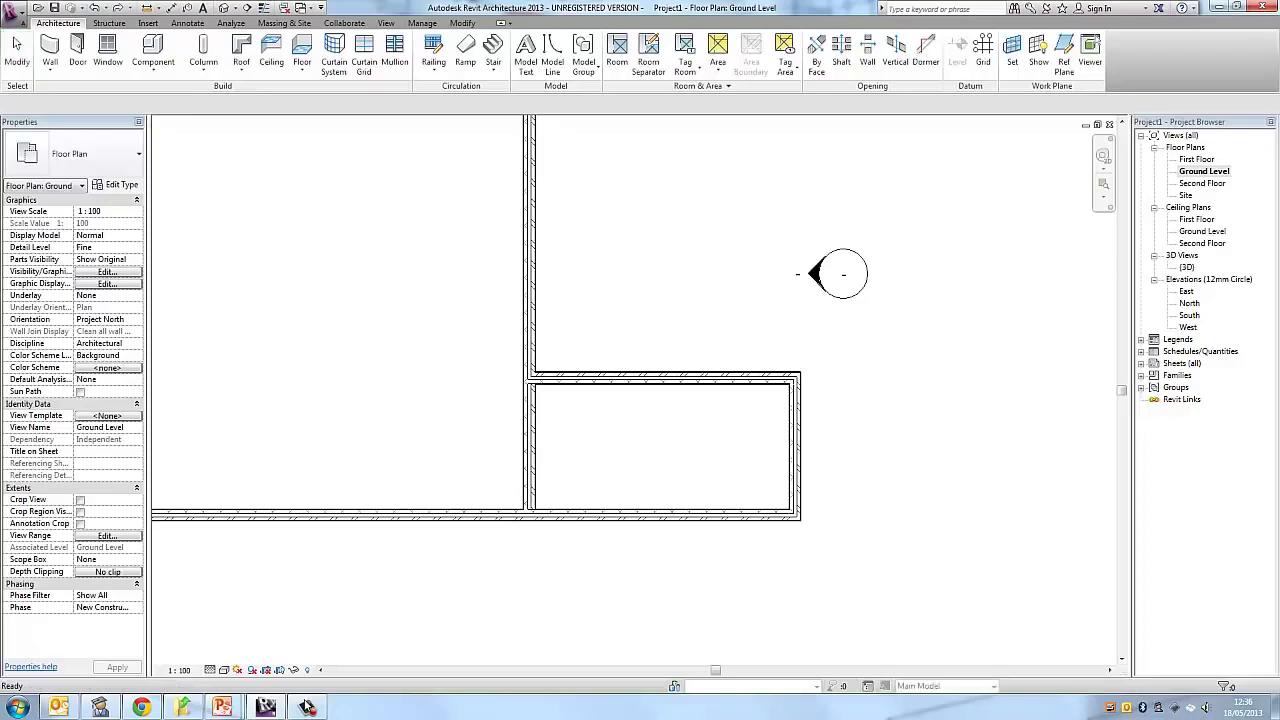
{"action": "left_click", "coordinate": [533, 310]}
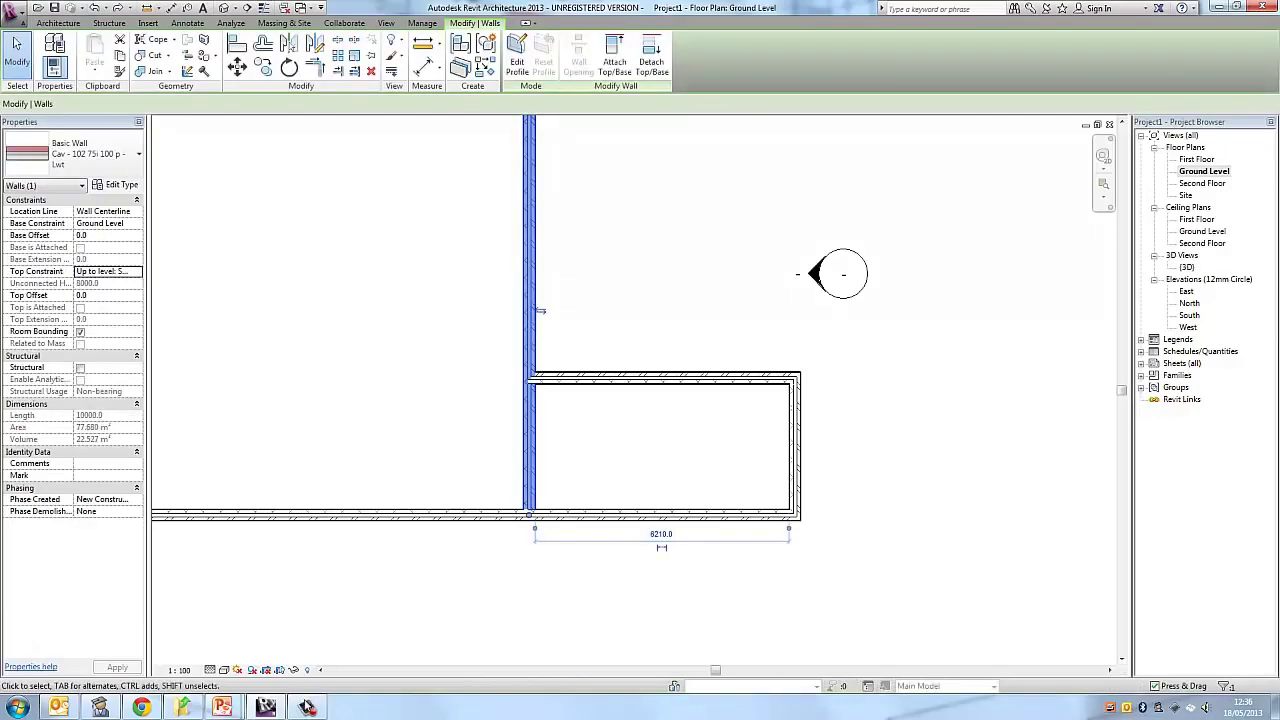
{"action": "key", "text": "Escape"}
{"action": "left_click", "coordinate": [529, 360]}
{"action": "left_click", "coordinate": [538, 311]}
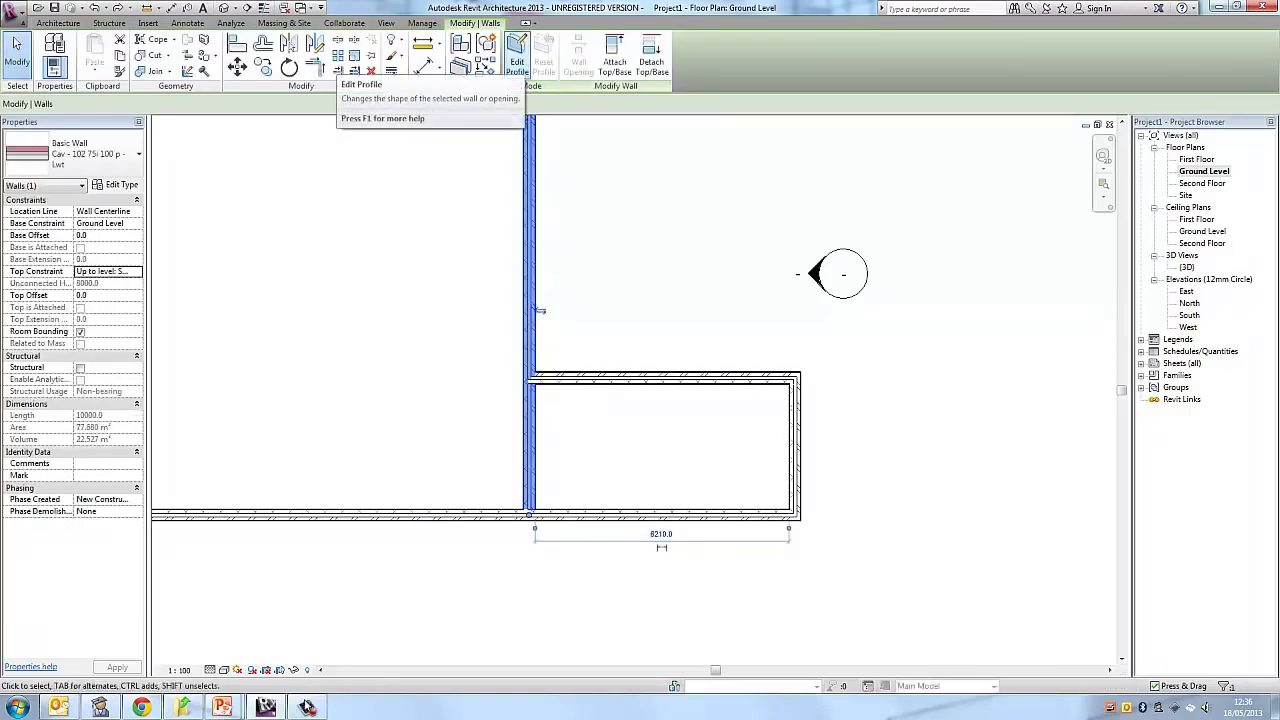
{"action": "left_click", "coordinate": [516, 55]}
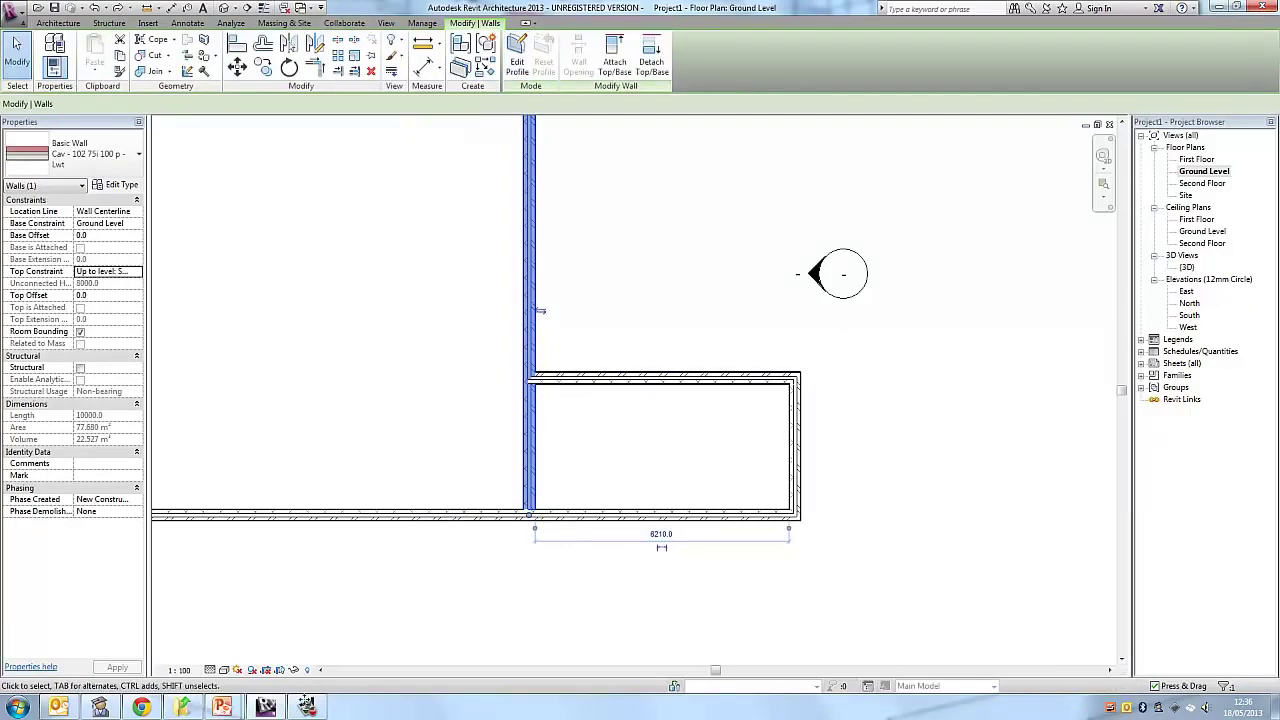
{"action": "key", "text": "Escape"}
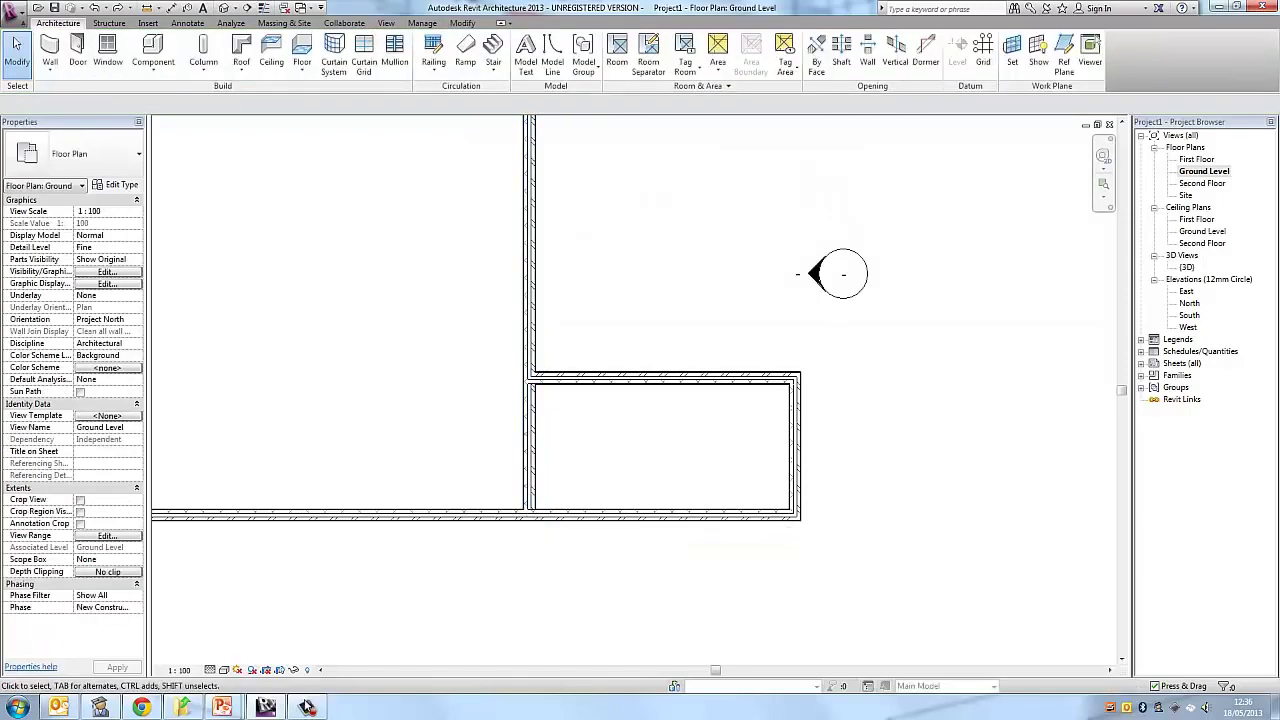
Select the main building's east wall in the First Floor plan and open its profile for editing in the East elevation
{"action": "double_click", "coordinate": [1186, 291]}
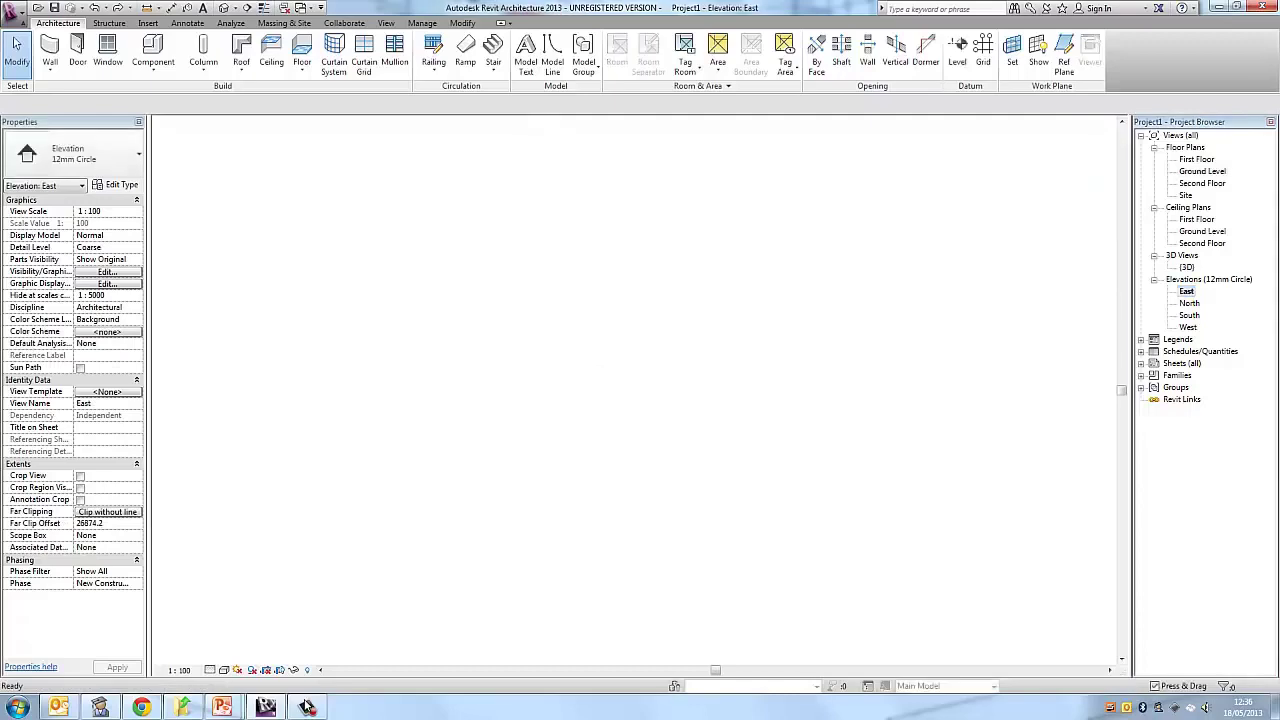
{"action": "double_click", "coordinate": [1196, 159]}
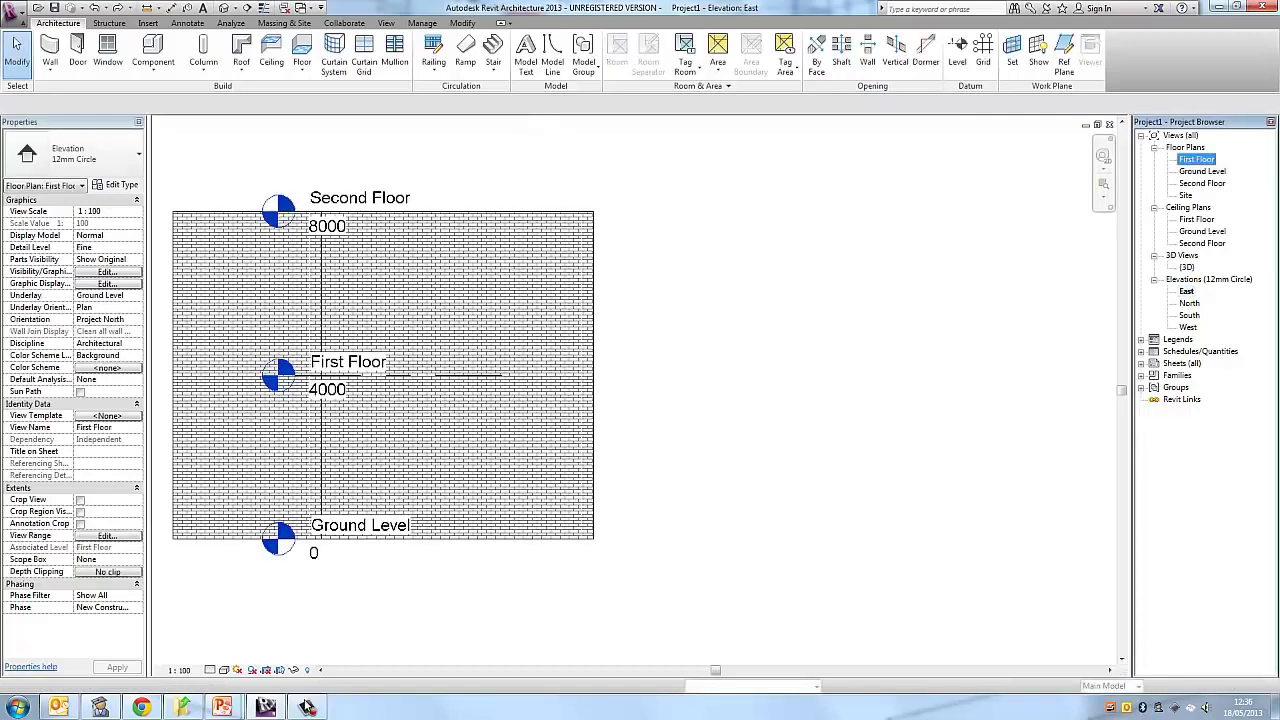
{"action": "left_click", "coordinate": [535, 310]}
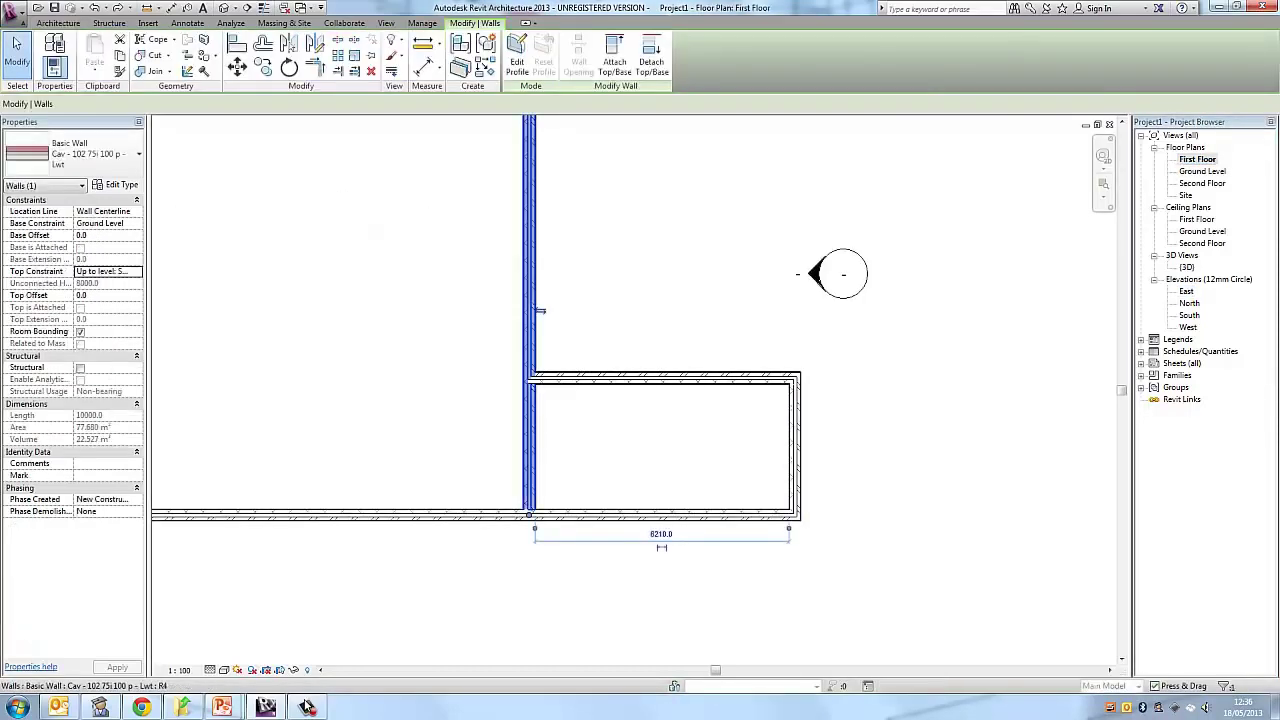
{"action": "left_click", "coordinate": [517, 55]}
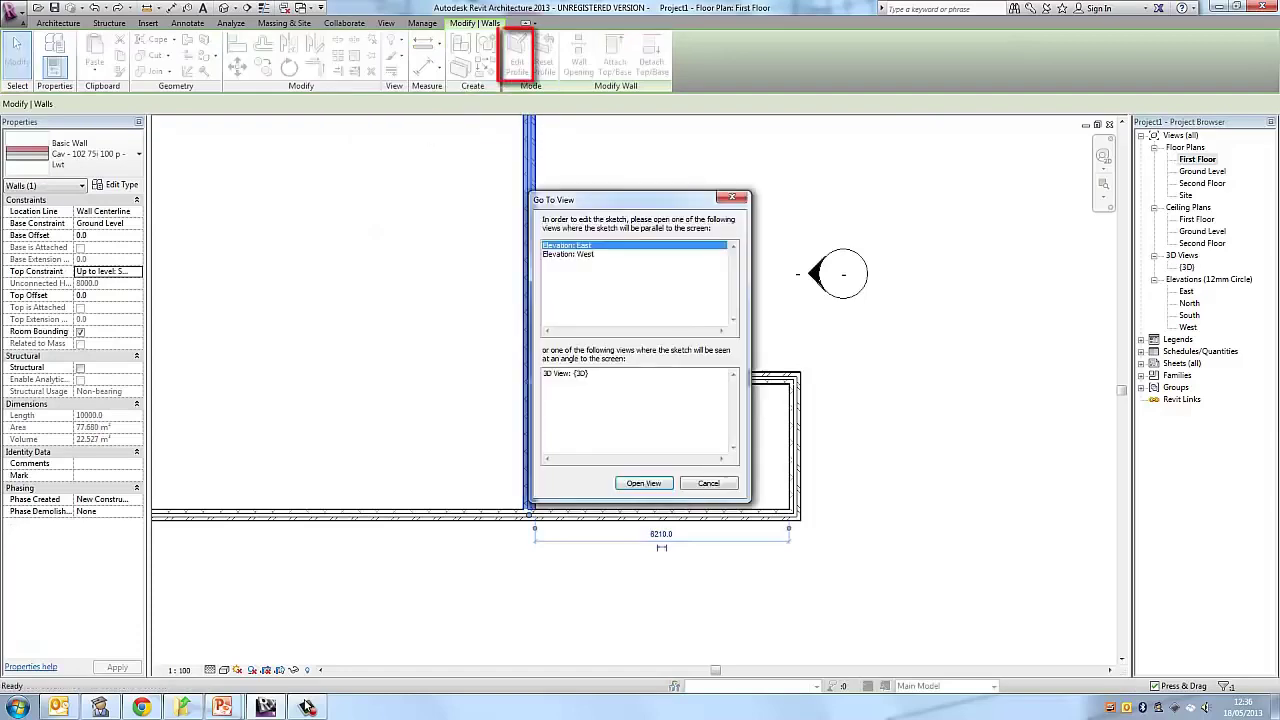
{"action": "key", "text": "Return"}
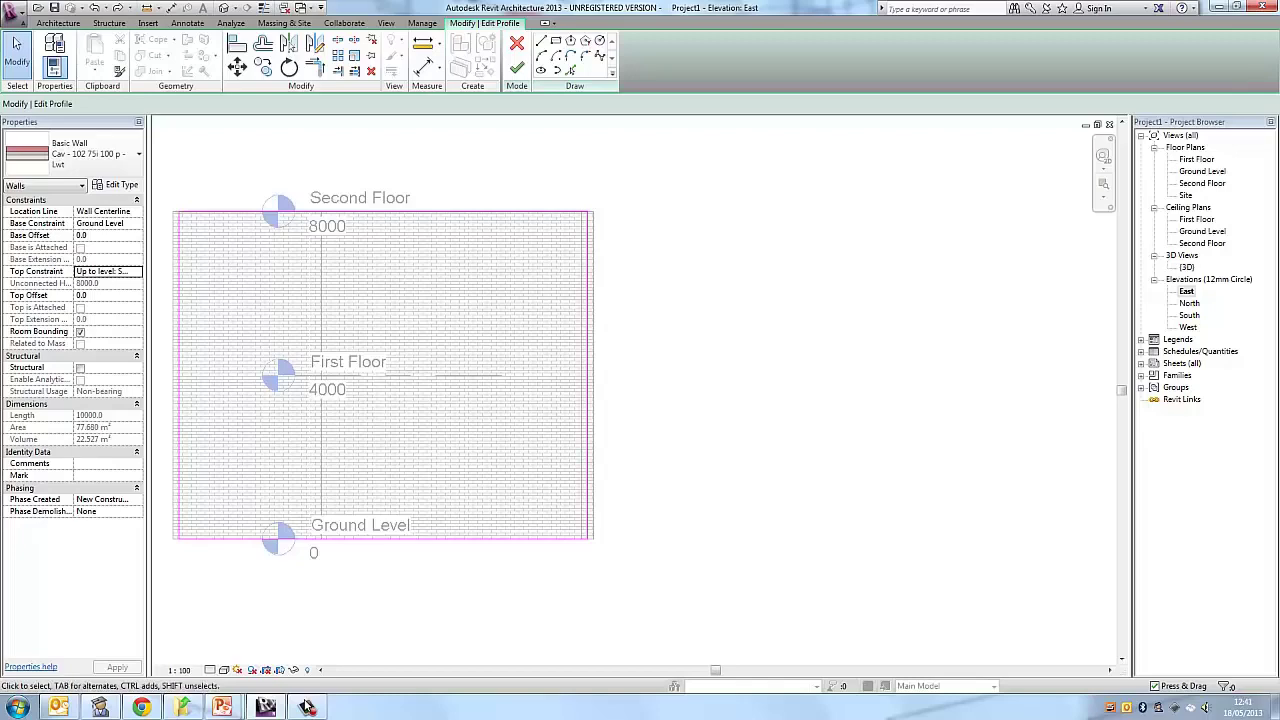
Sketch a rectangular opening about 2475 mm wide in the wall profile, from the Ground Level base line to between First and Second Floor
{"action": "scroll", "coordinate": [320, 321], "scroll_direction": "up", "scroll_amount": 2}
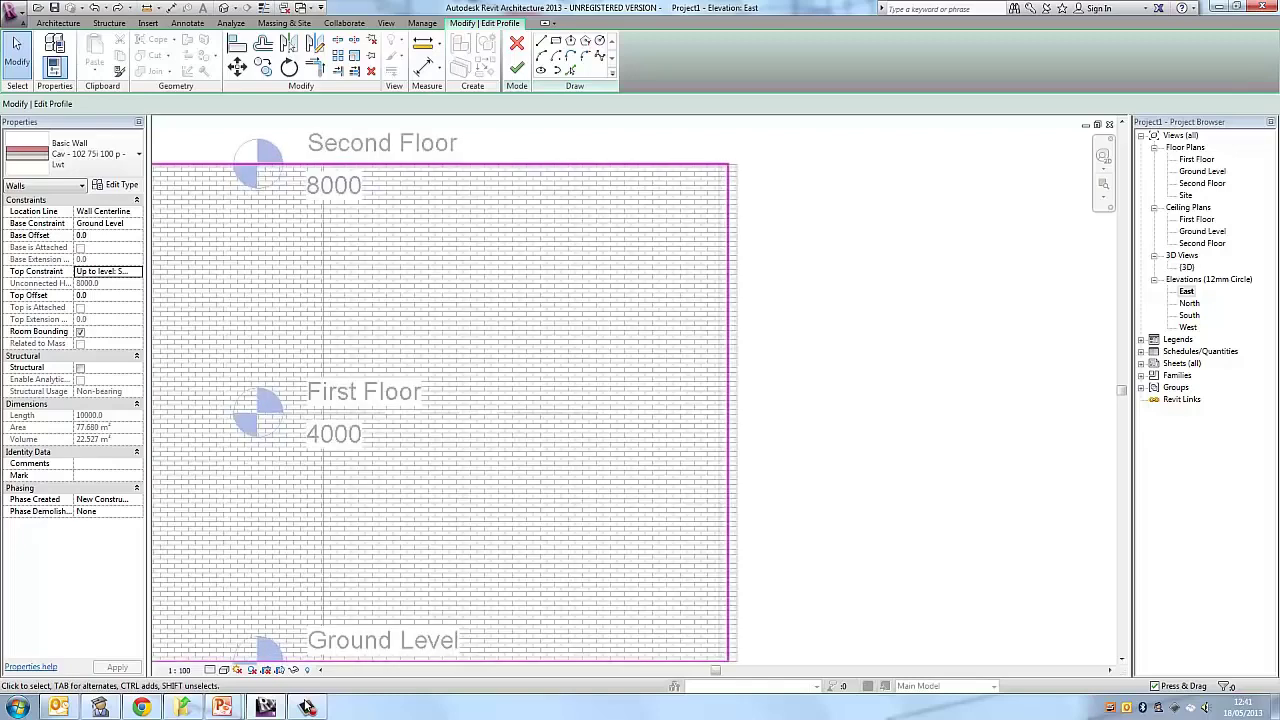
{"action": "scroll", "coordinate": [322, 289], "scroll_direction": "down", "scroll_amount": 3}
{"action": "middle_click_drag", "start_coordinate": [320, 289], "coordinate": [445, 298]}
{"action": "scroll", "coordinate": [445, 298], "scroll_direction": "up", "scroll_amount": 1}
{"action": "scroll", "coordinate": [437, 313], "scroll_direction": "up", "scroll_amount": 1}
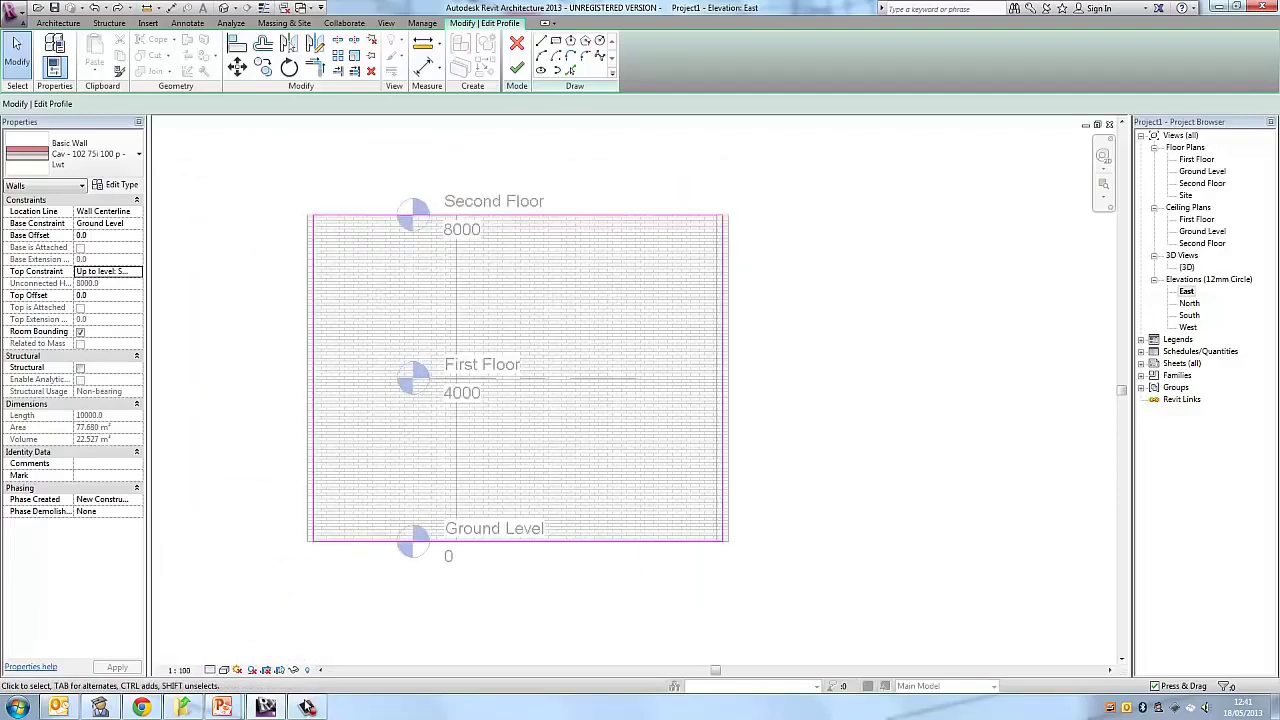
{"action": "key", "text": "l"}
{"action": "key", "text": "i"}
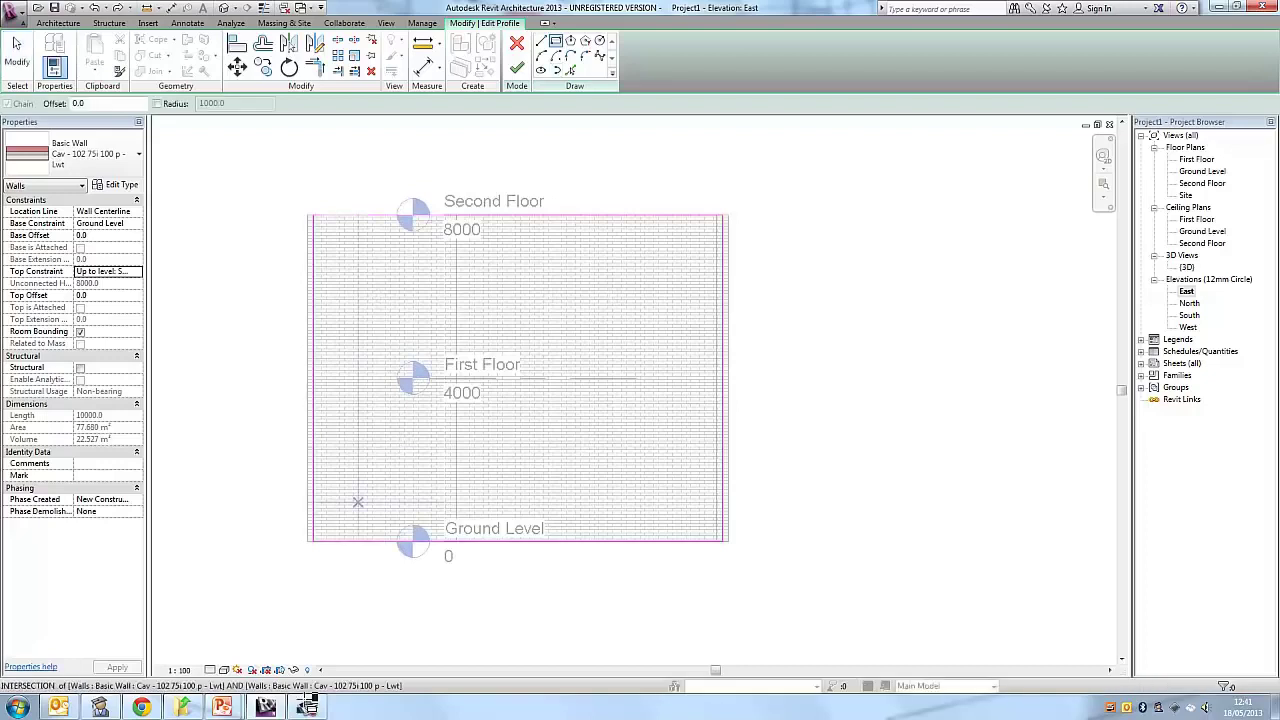
{"action": "left_click", "coordinate": [335, 541]}
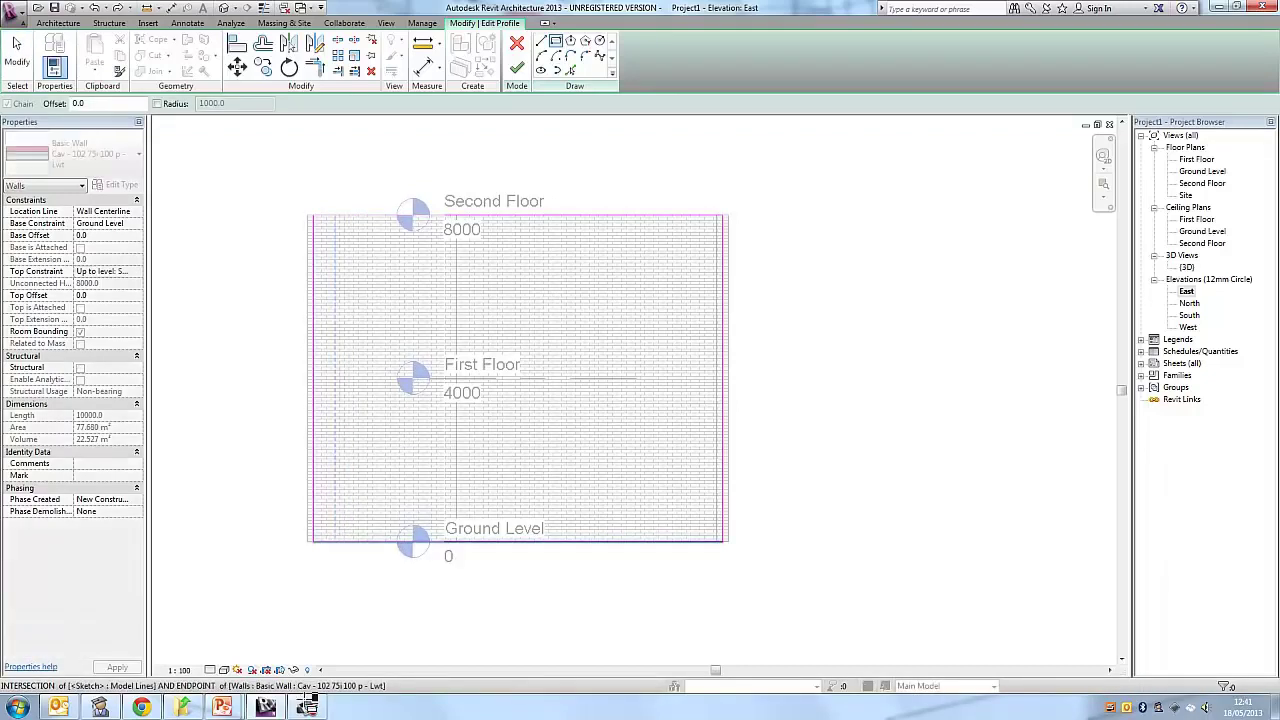
{"action": "left_click", "coordinate": [436, 270]}
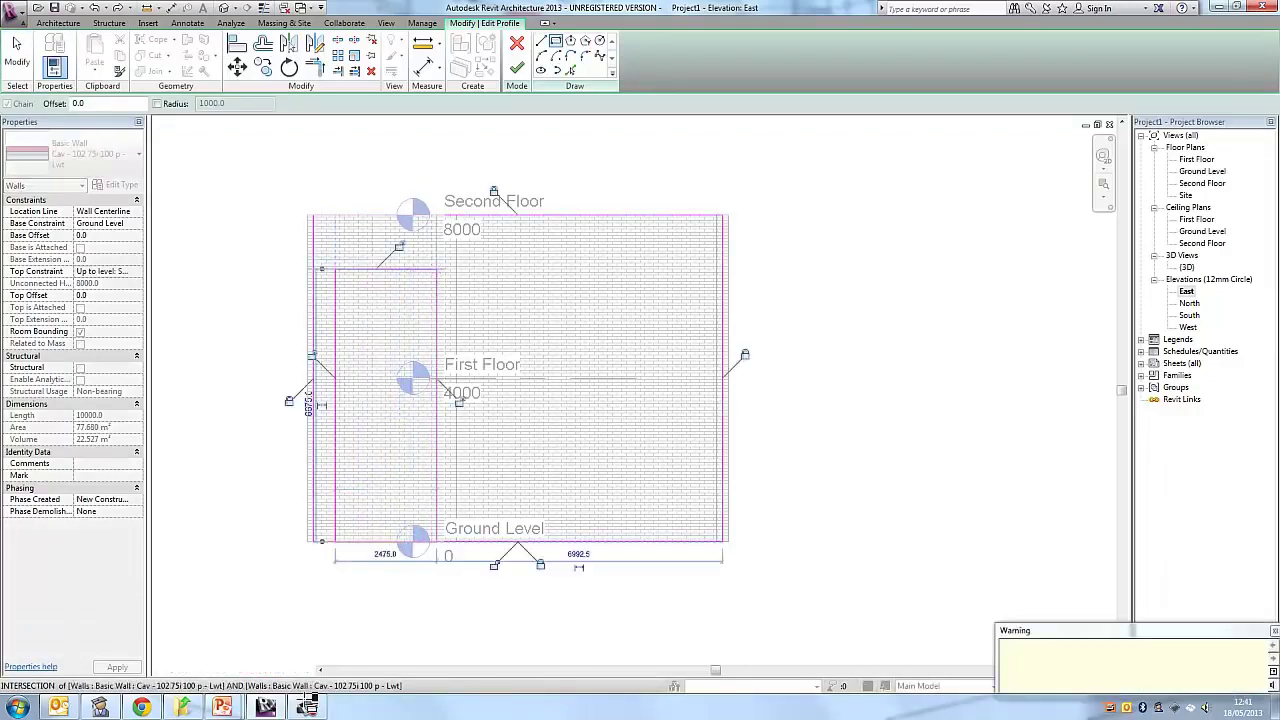
{"action": "key", "text": "Escape"}
{"action": "key", "text": "Escape"}
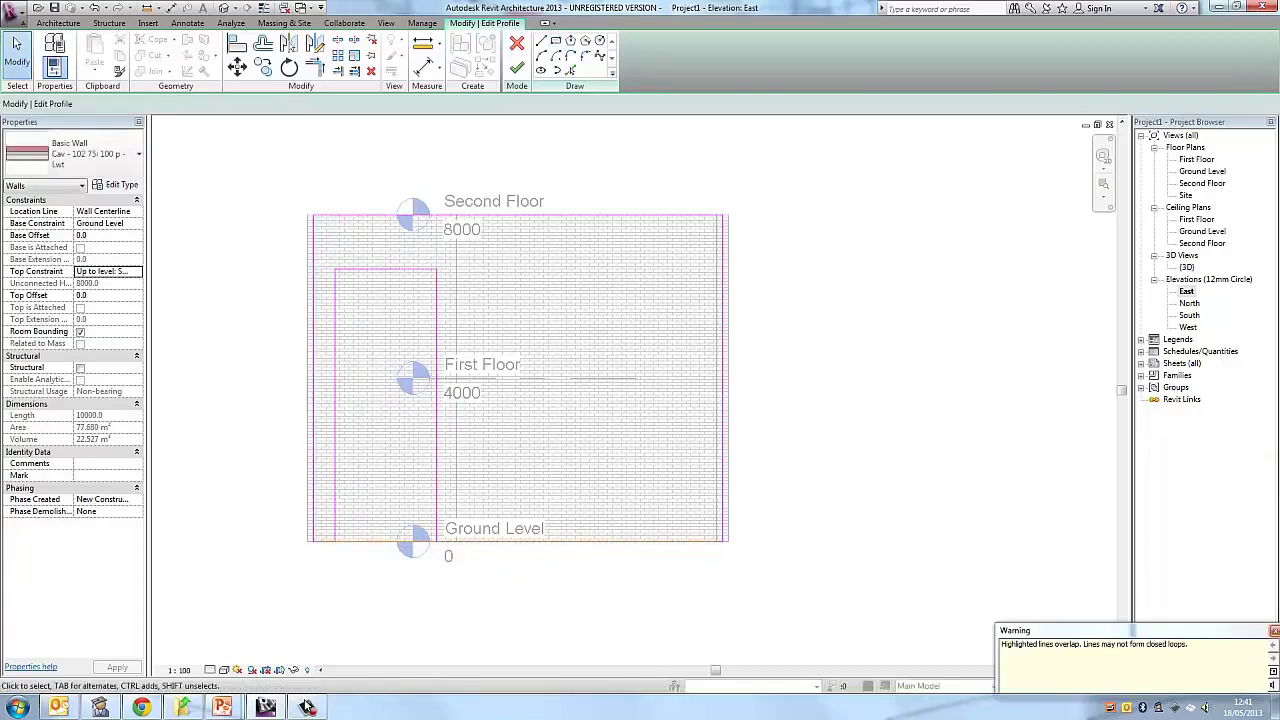
{"action": "left_click", "coordinate": [1274, 631]}
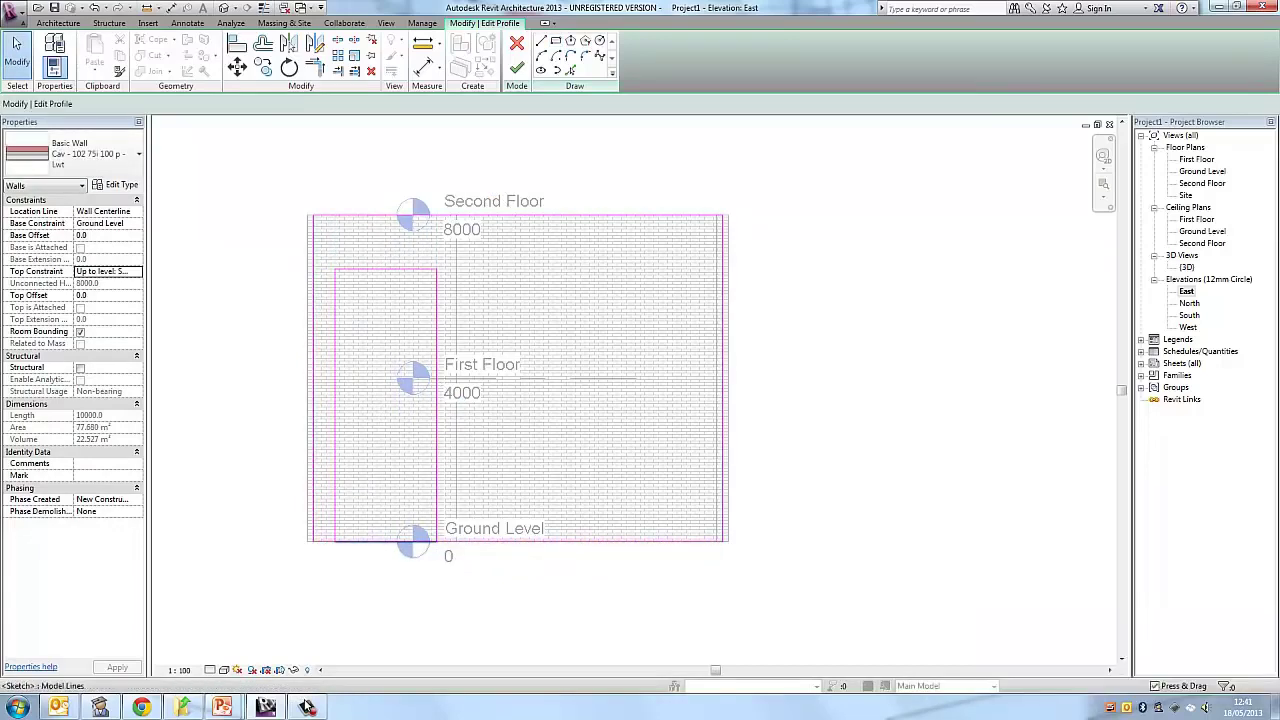
Delete the rectangle's base line and split the wall profile's base line at a point inside the opening
{"action": "left_click", "coordinate": [386, 541]}
{"action": "key", "text": "Delete"}
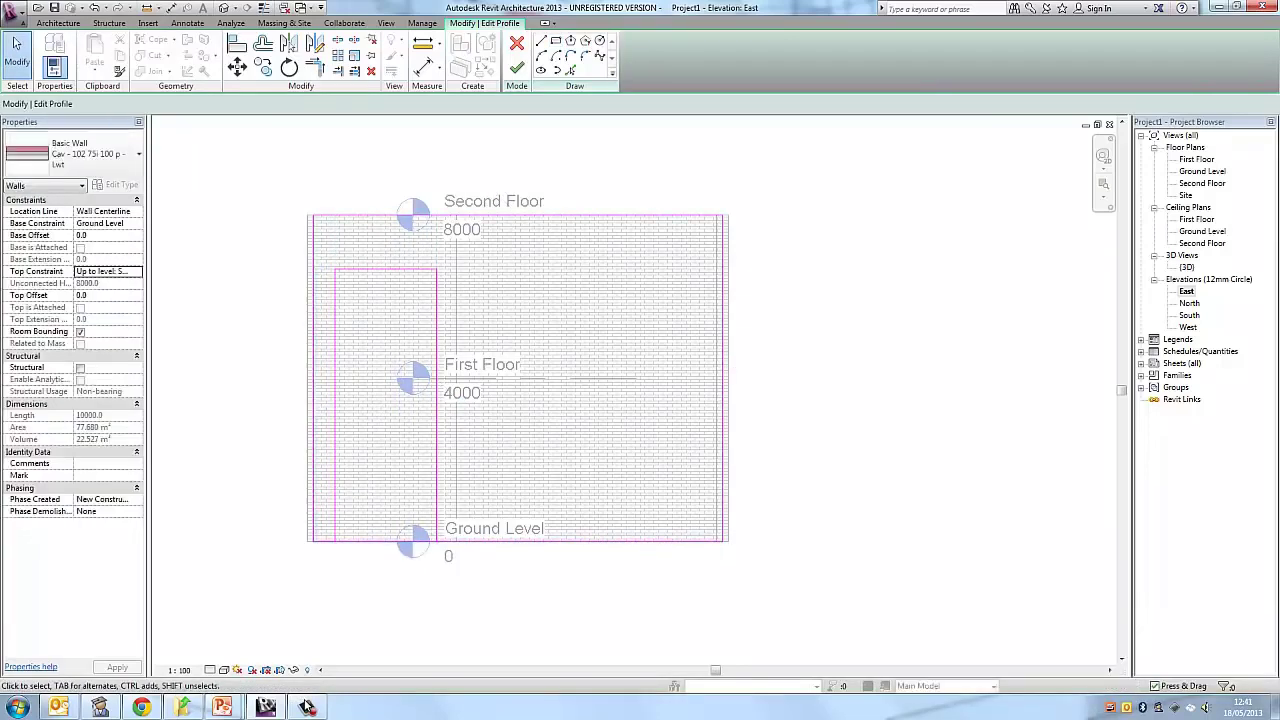
{"action": "left_click", "coordinate": [386, 541]}
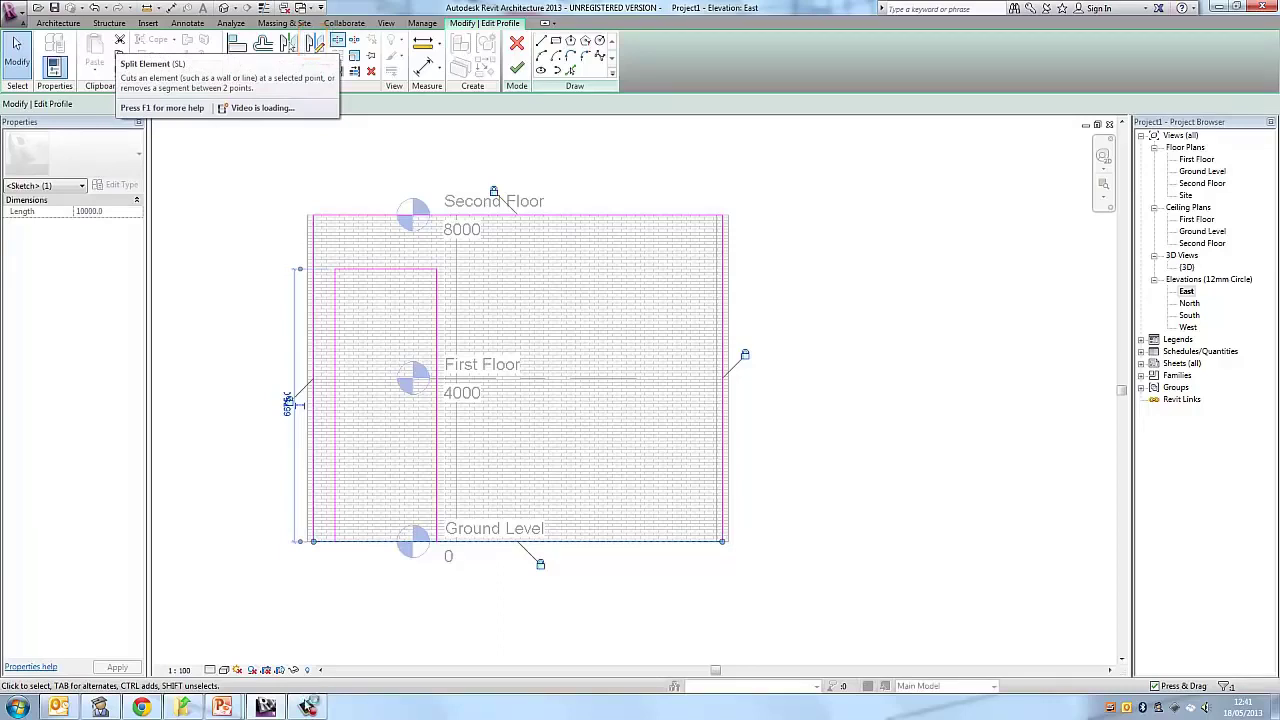
{"action": "left_click", "coordinate": [338, 40]}
{"action": "scroll", "coordinate": [385, 541], "scroll_direction": "up", "scroll_amount": 1}
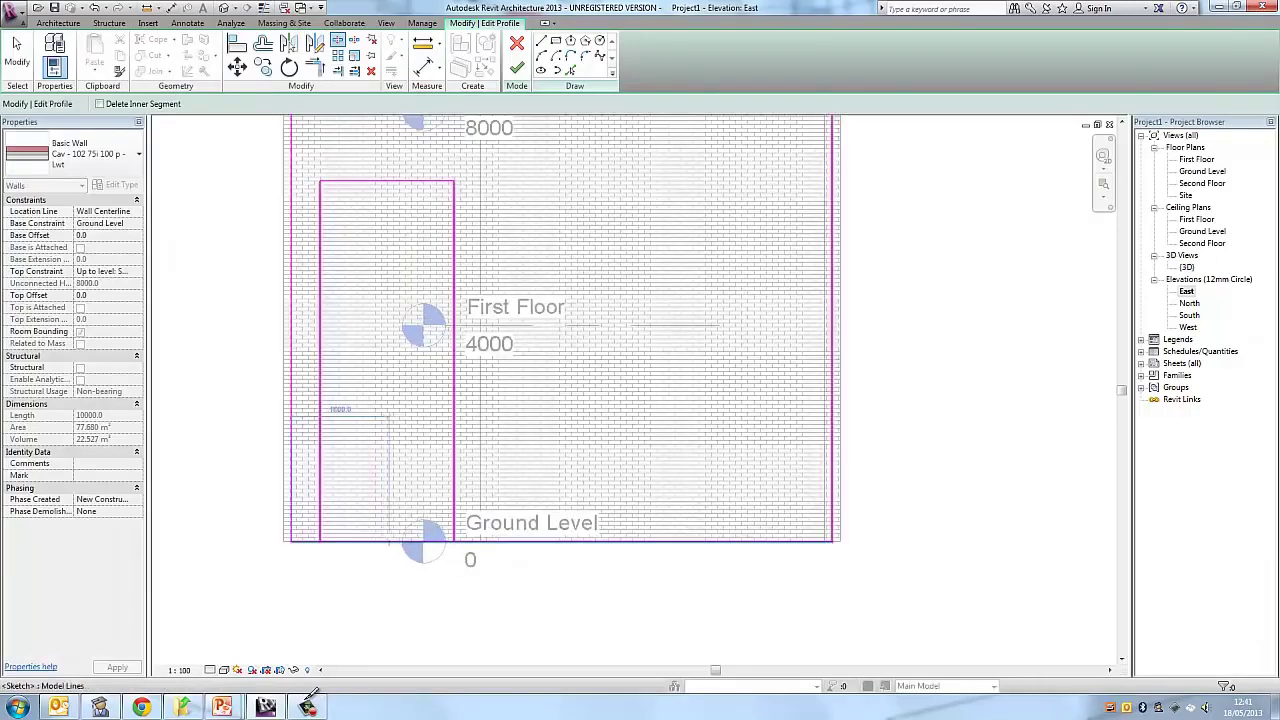
{"action": "scroll", "coordinate": [390, 539], "scroll_direction": "up", "scroll_amount": 2}
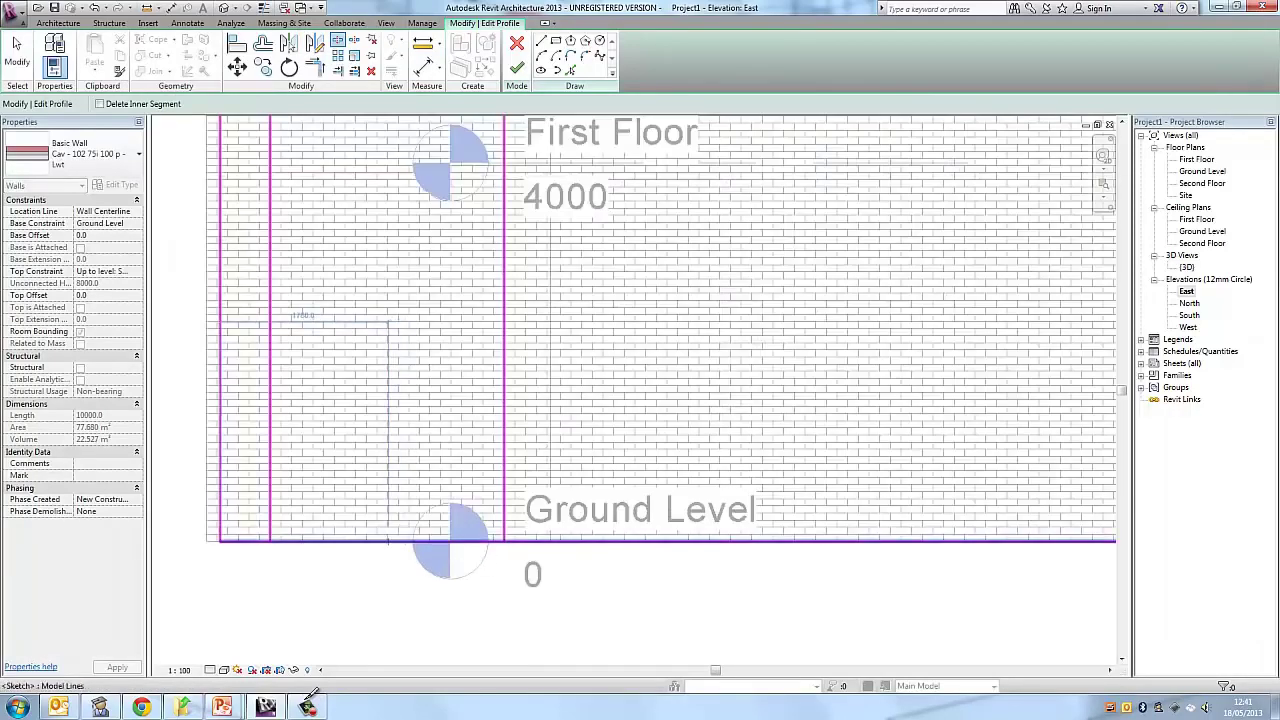
{"action": "left_click", "coordinate": [386, 541]}
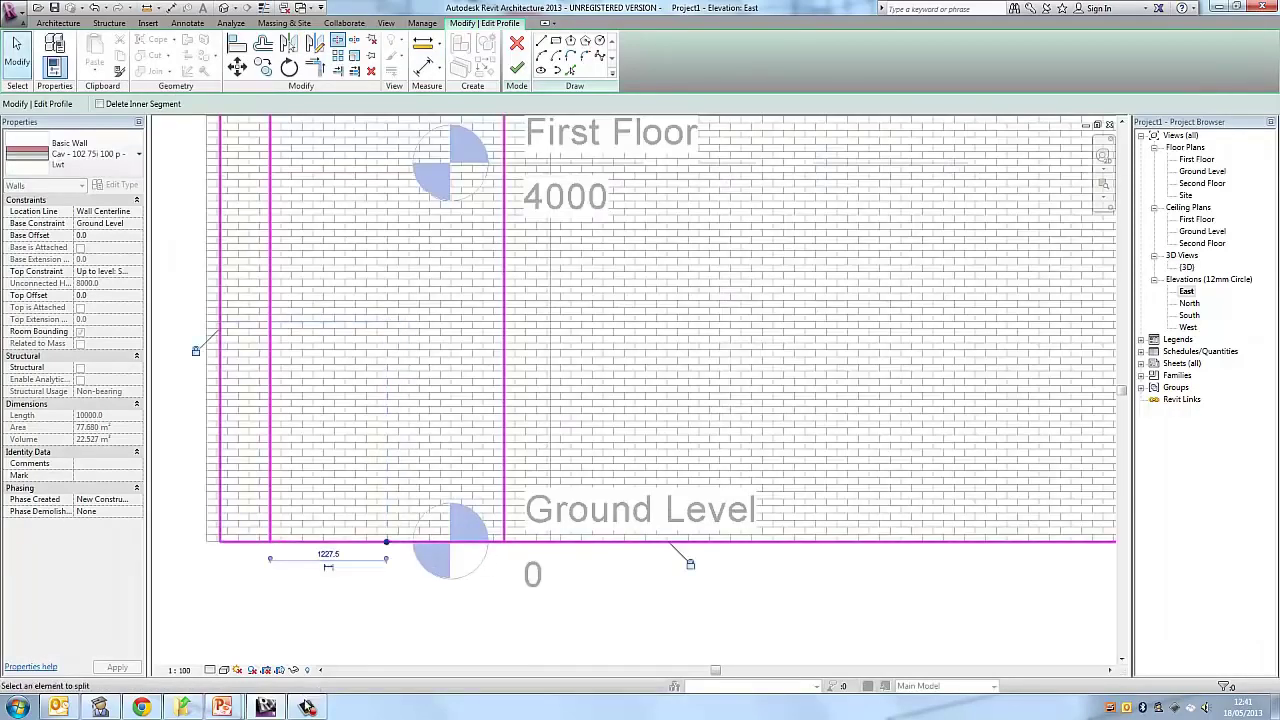
Pull both halves of the split base line back to the opening's sides, leaving the profile as one closed loop
{"action": "key", "text": "Escape"}
{"action": "left_click", "coordinate": [374, 541]}
{"action": "left_click_drag", "start_coordinate": [386, 541], "coordinate": [270, 541]}
{"action": "left_click", "coordinate": [388, 541]}
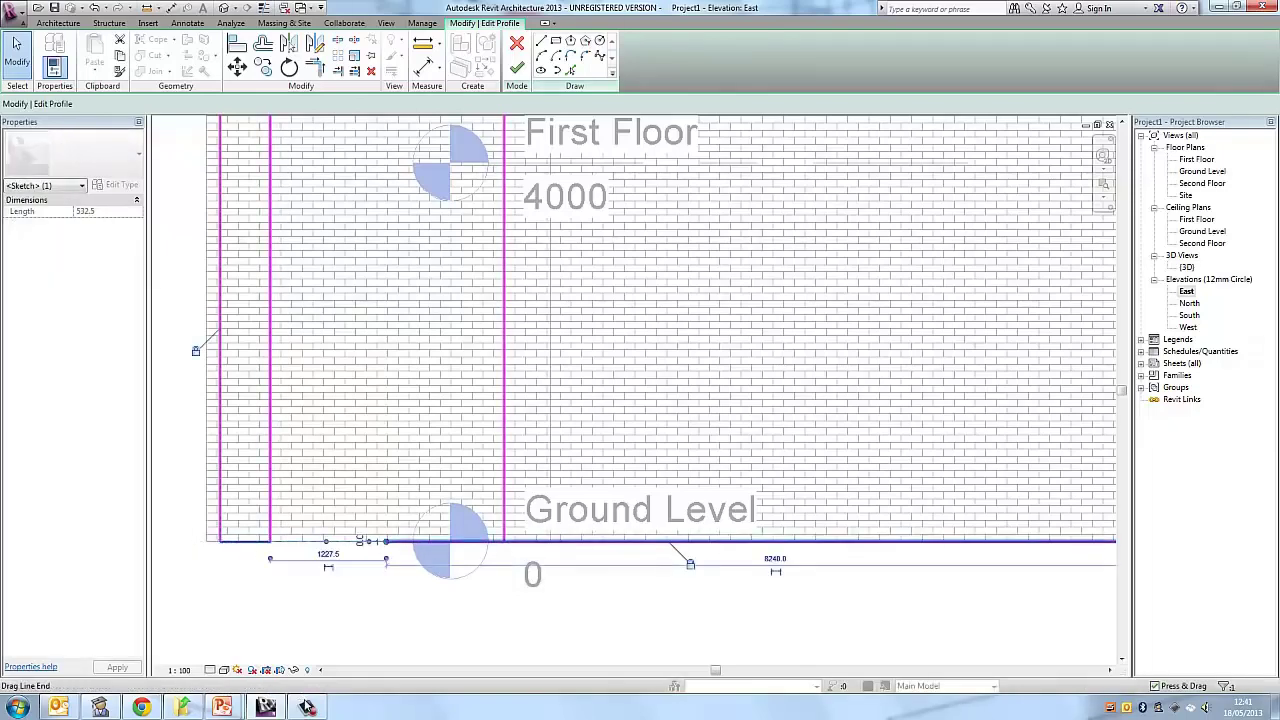
{"action": "left_click_drag", "start_coordinate": [386, 541], "coordinate": [504, 541]}
{"action": "left_click", "coordinate": [516, 541]}
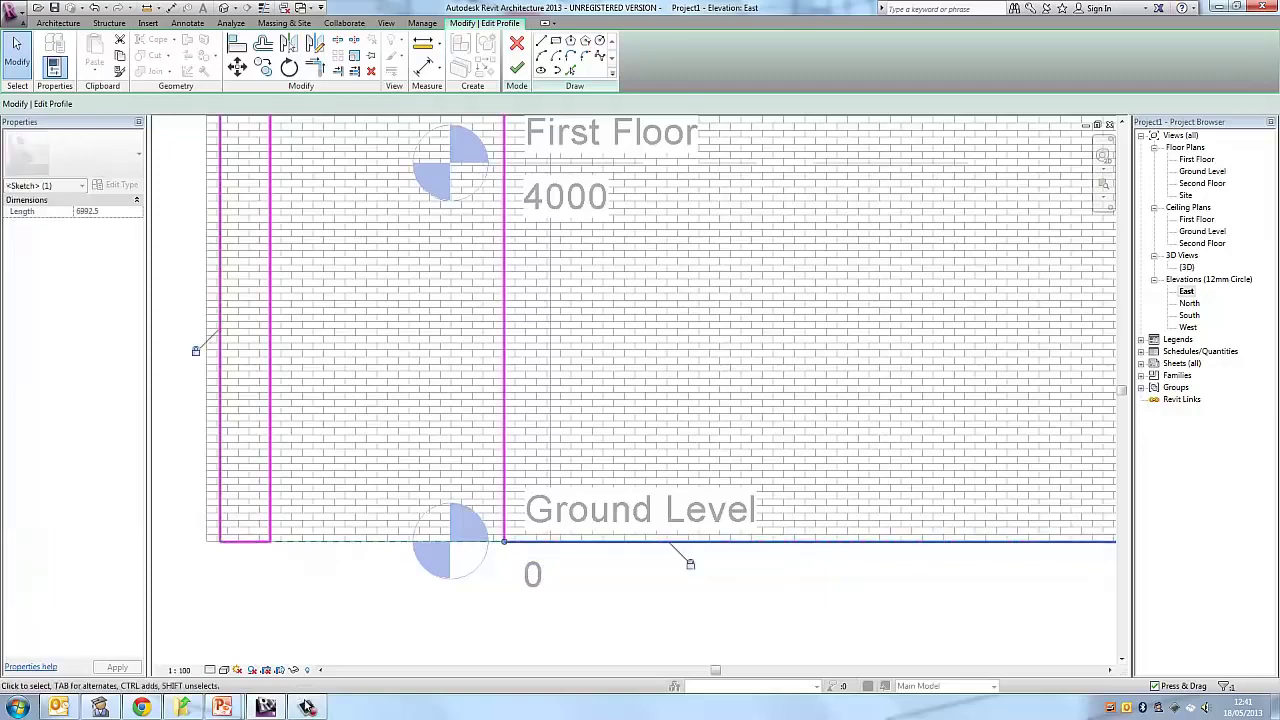
{"action": "key", "text": "Escape"}
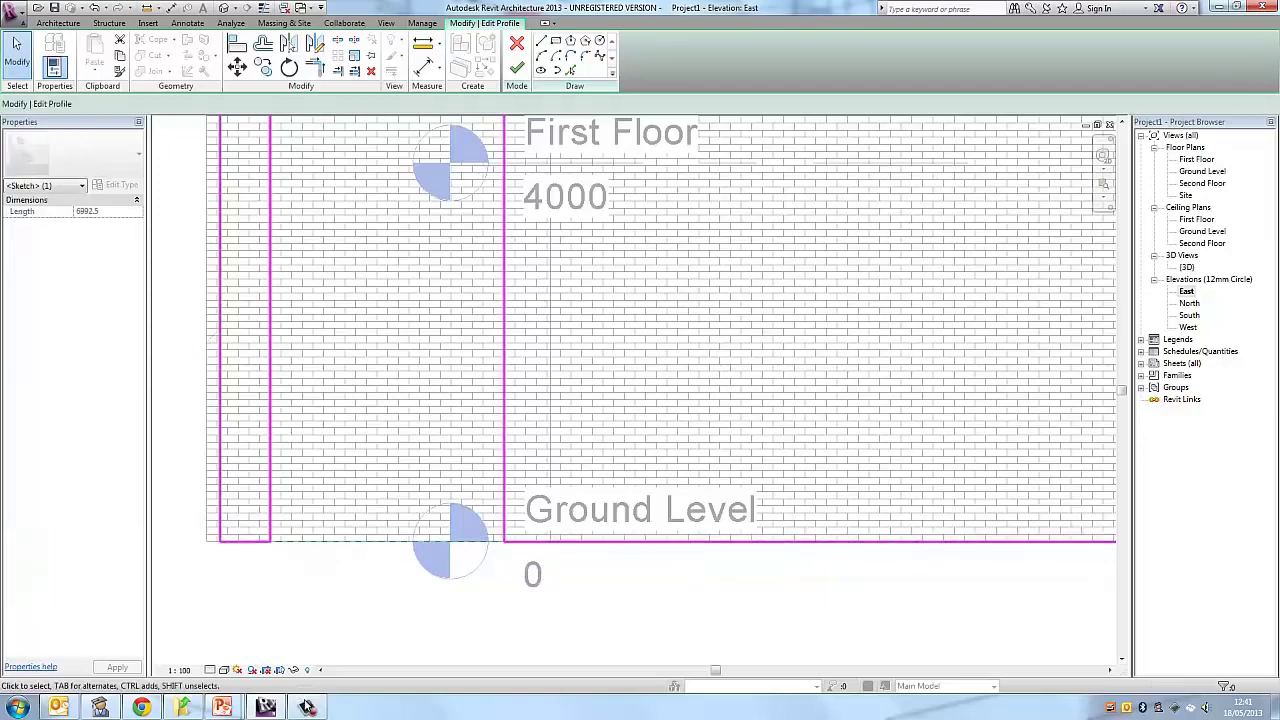
Finish the wall profile edit and inspect the opening between the main building and the extension in the 3D view
{"action": "scroll", "coordinate": [414, 541], "scroll_direction": "down", "scroll_amount": 2}
{"action": "middle_click_drag", "start_coordinate": [414, 541], "coordinate": [409, 647]}
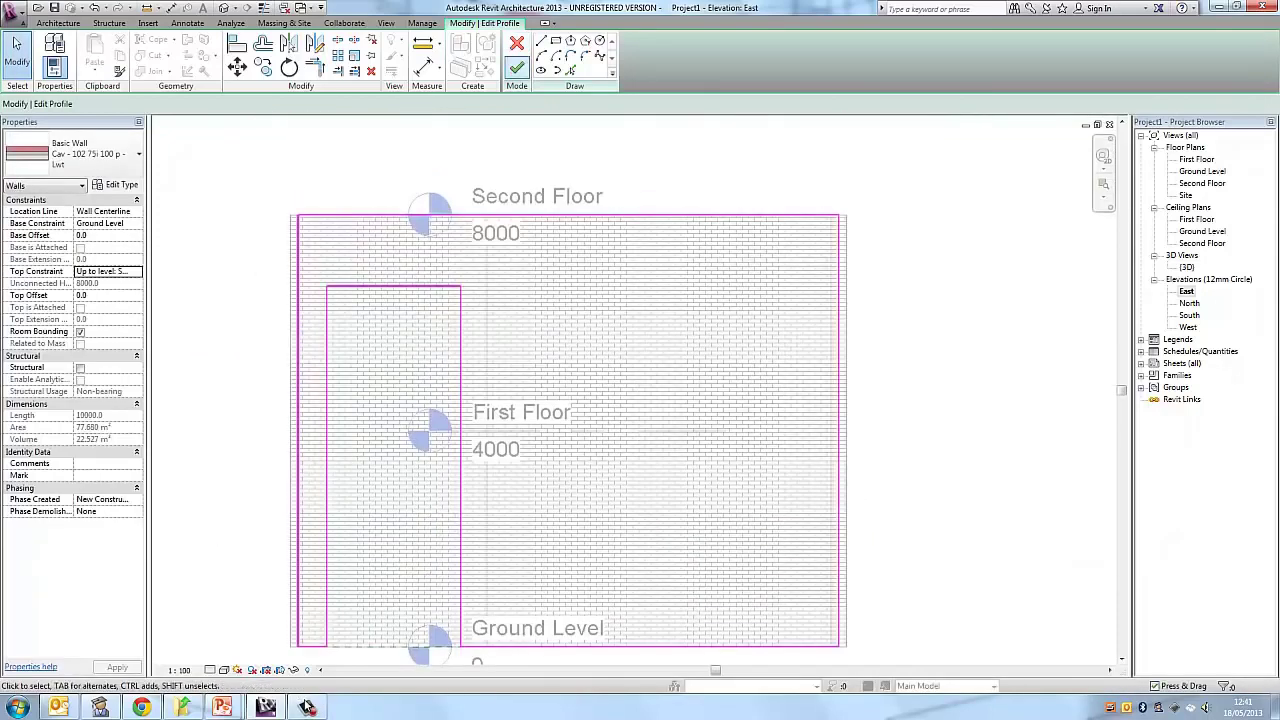
{"action": "left_click", "coordinate": [516, 67]}
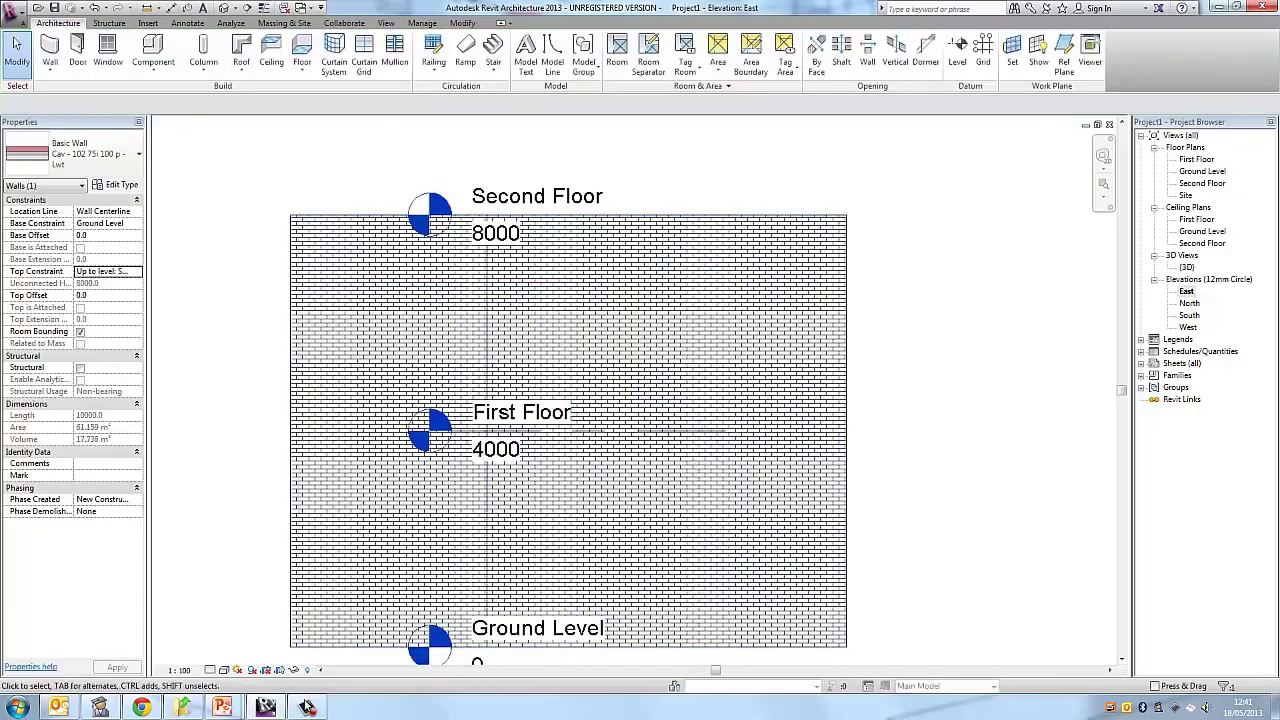
{"action": "key", "text": "Escape"}
{"action": "double_click", "coordinate": [1187, 267]}
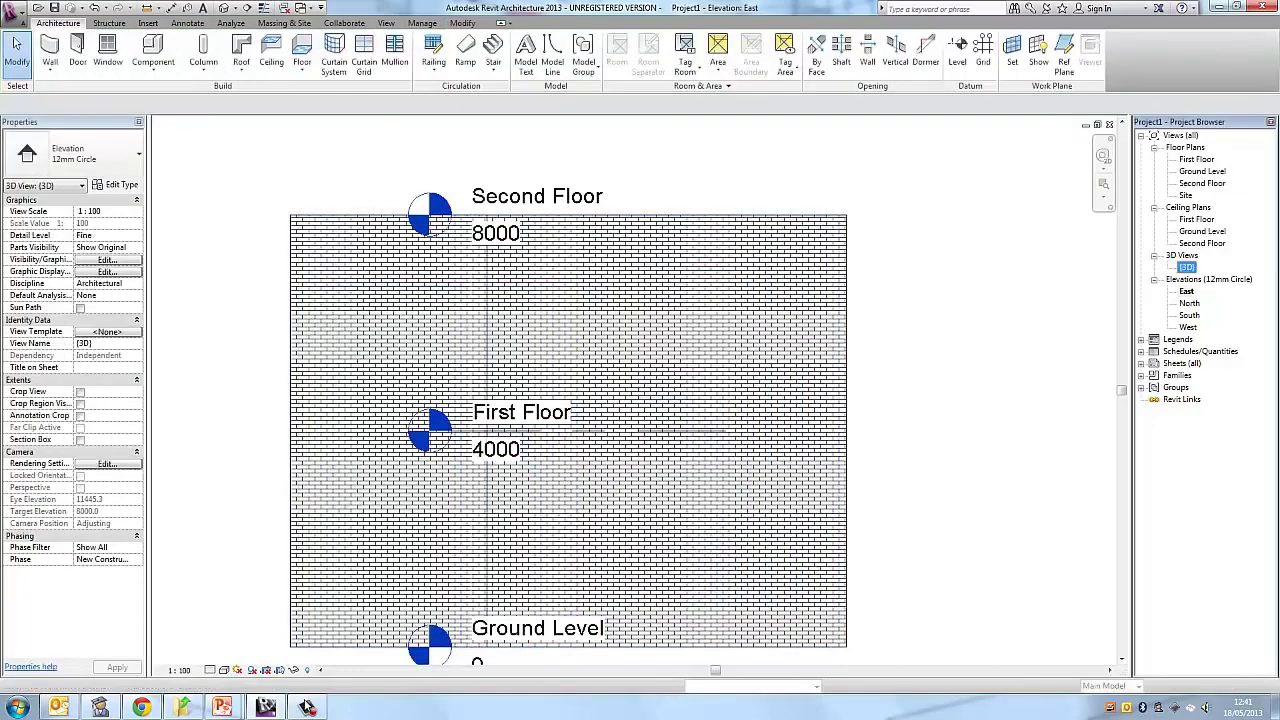
{"action": "scroll", "coordinate": [793, 550], "scroll_direction": "up", "scroll_amount": 5}
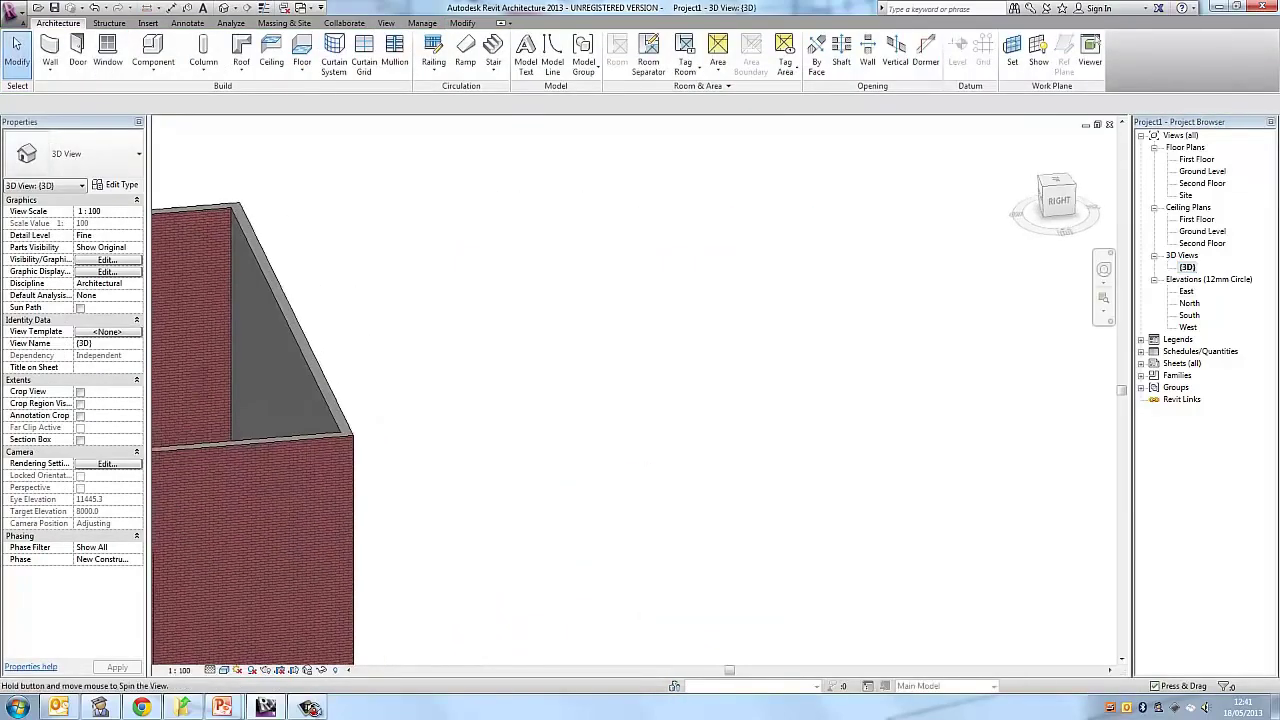
{"action": "middle_click_drag", "start_coordinate": [780, 500], "coordinate": [430, 265]}
{"action": "middle_click_drag", "start_coordinate": [270, 240], "coordinate": [629, 373]}
{"action": "scroll", "coordinate": [453, 407], "scroll_direction": "up", "scroll_amount": 1}
Place an ExtDbl Flush 1810 x 2110mm door at the middle of the extension's east wall in the Ground Level plan
{"action": "double_click", "coordinate": [1204, 171]}
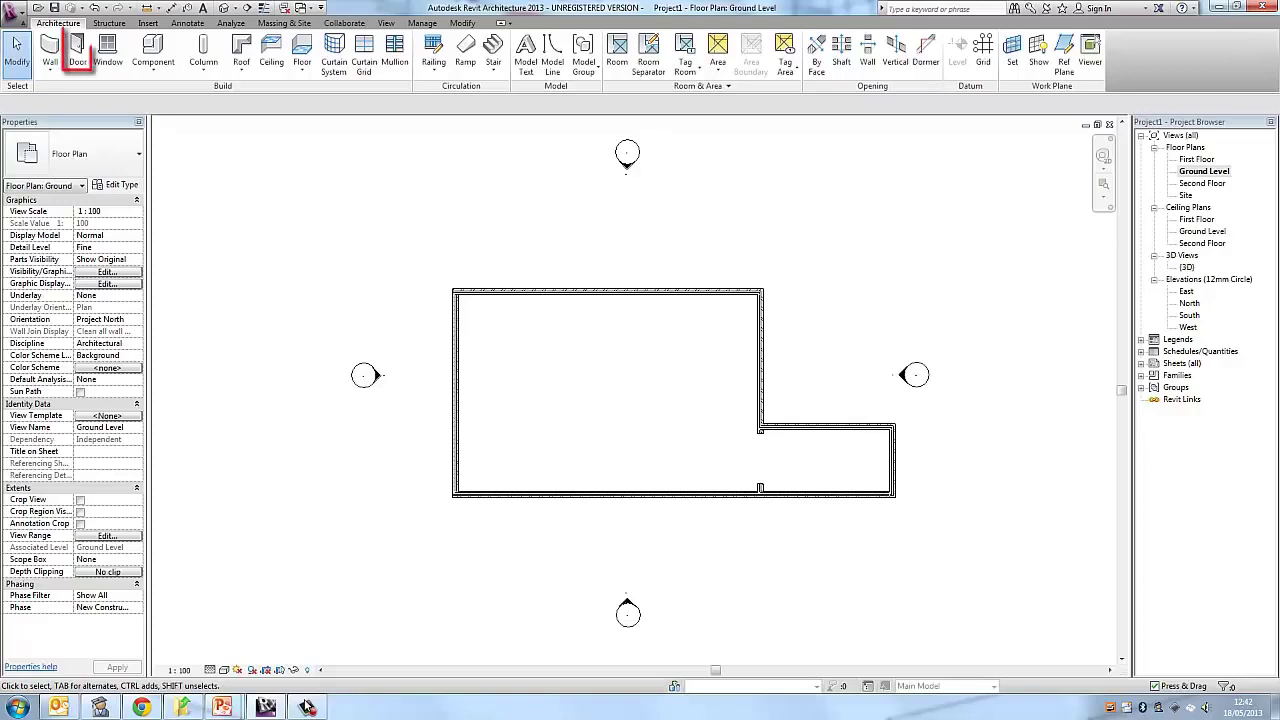
{"action": "left_click", "coordinate": [77, 50]}
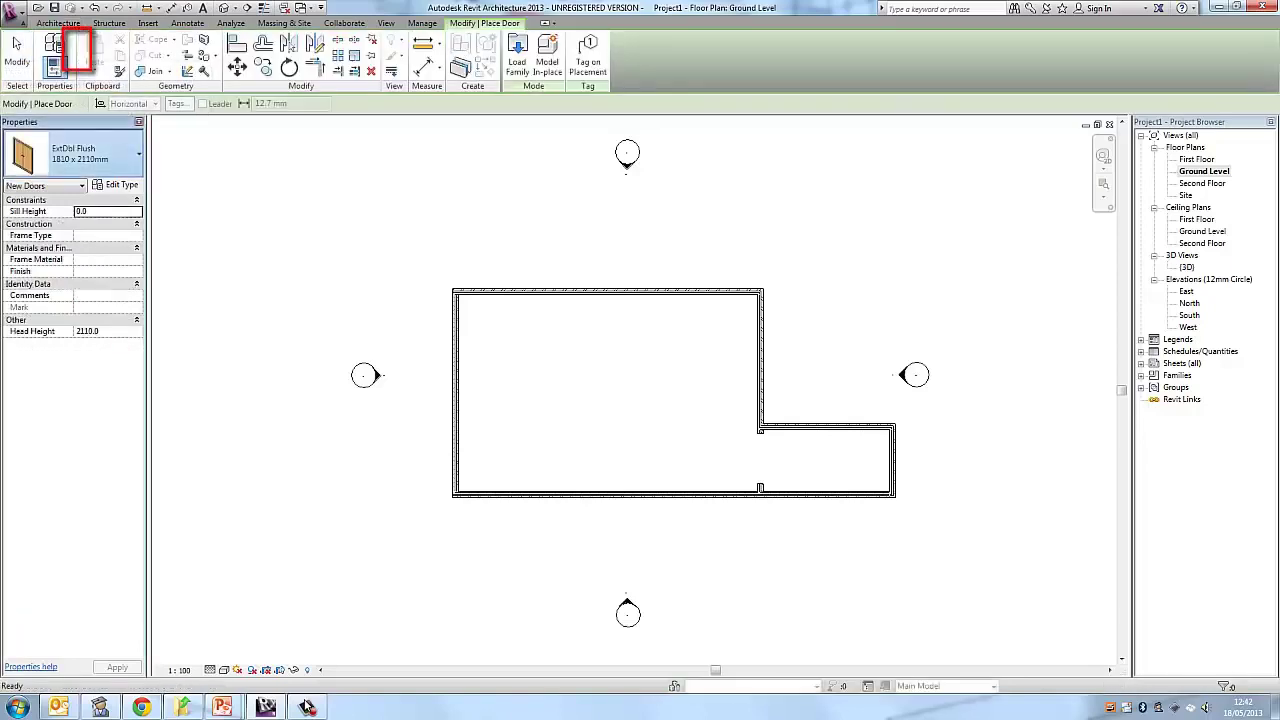
{"action": "left_click", "coordinate": [128, 154]}
{"action": "left_click", "coordinate": [57, 226]}
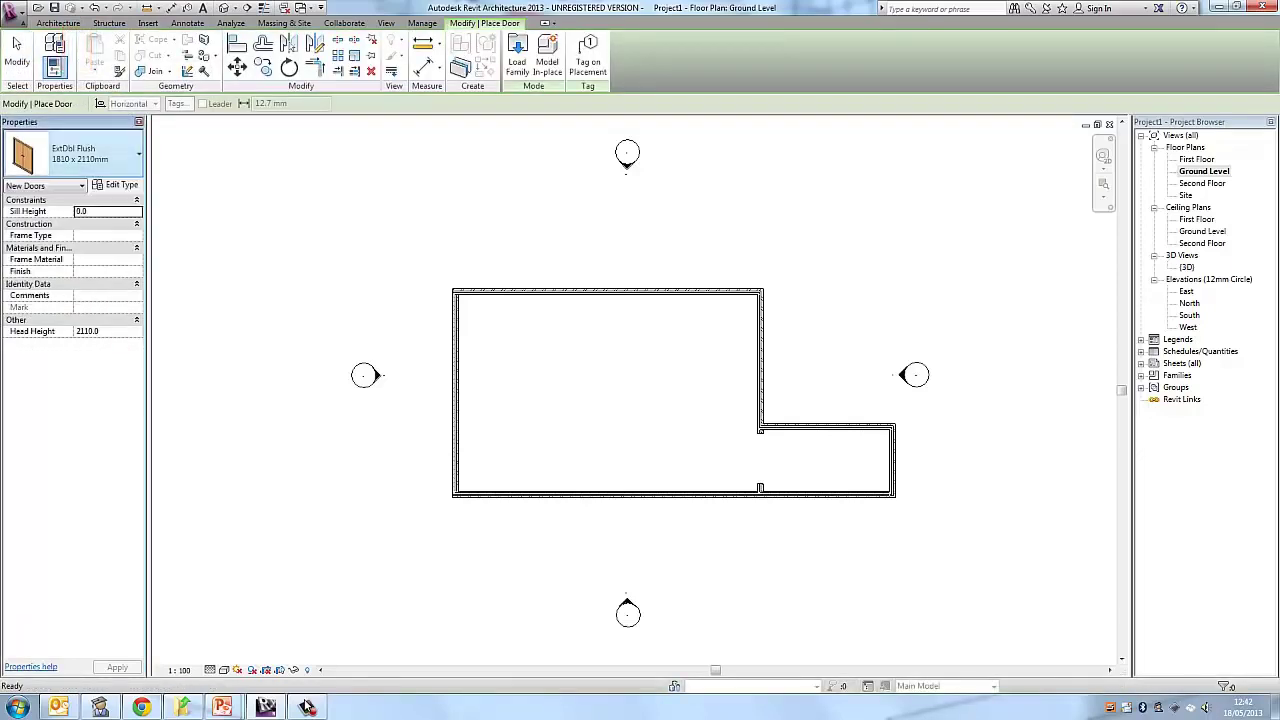
{"action": "left_click", "coordinate": [128, 154]}
{"action": "left_click", "coordinate": [57, 226]}
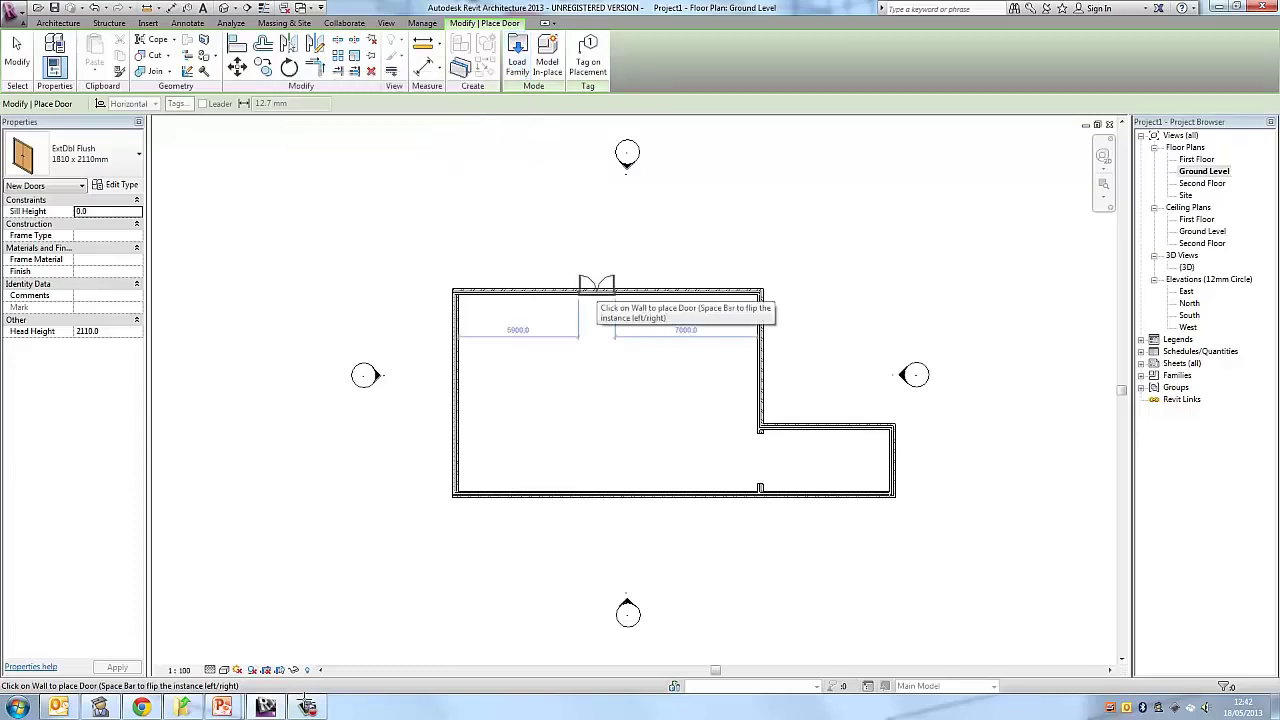
{"action": "left_click", "coordinate": [100, 155]}
{"action": "left_click", "coordinate": [100, 155]}
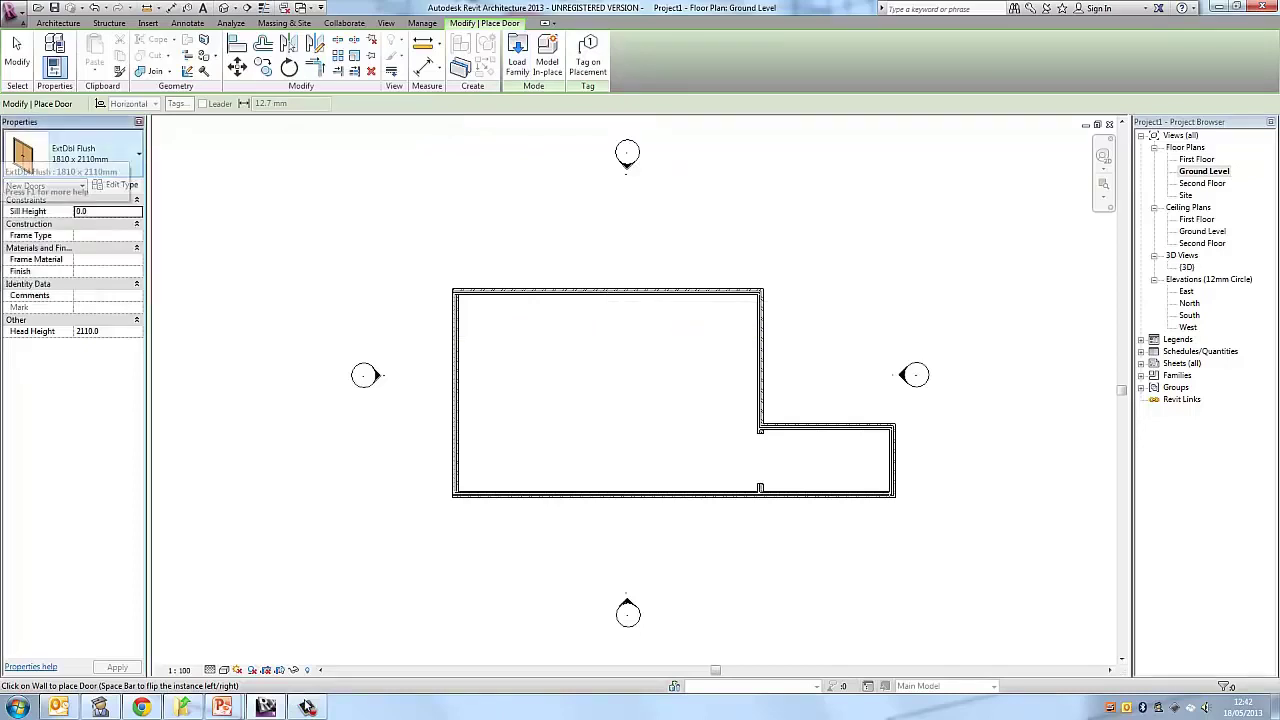
{"action": "left_click", "coordinate": [75, 153]}
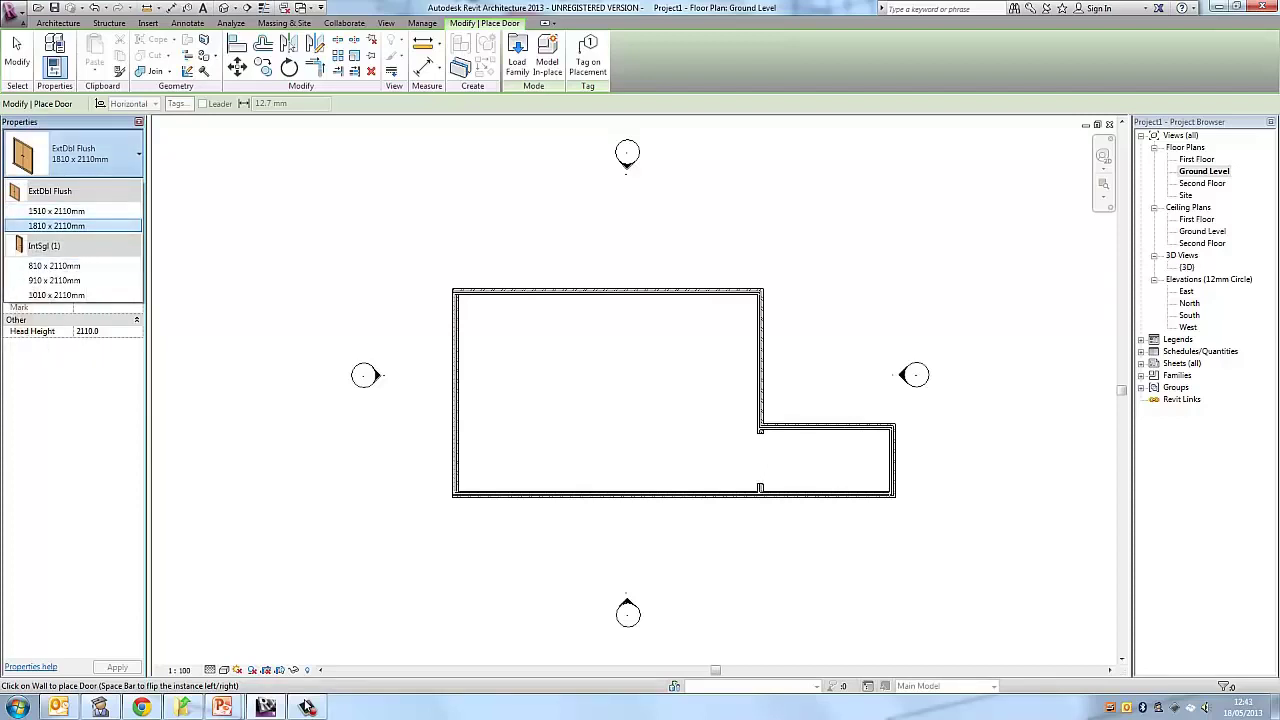
{"action": "left_click", "coordinate": [57, 226]}
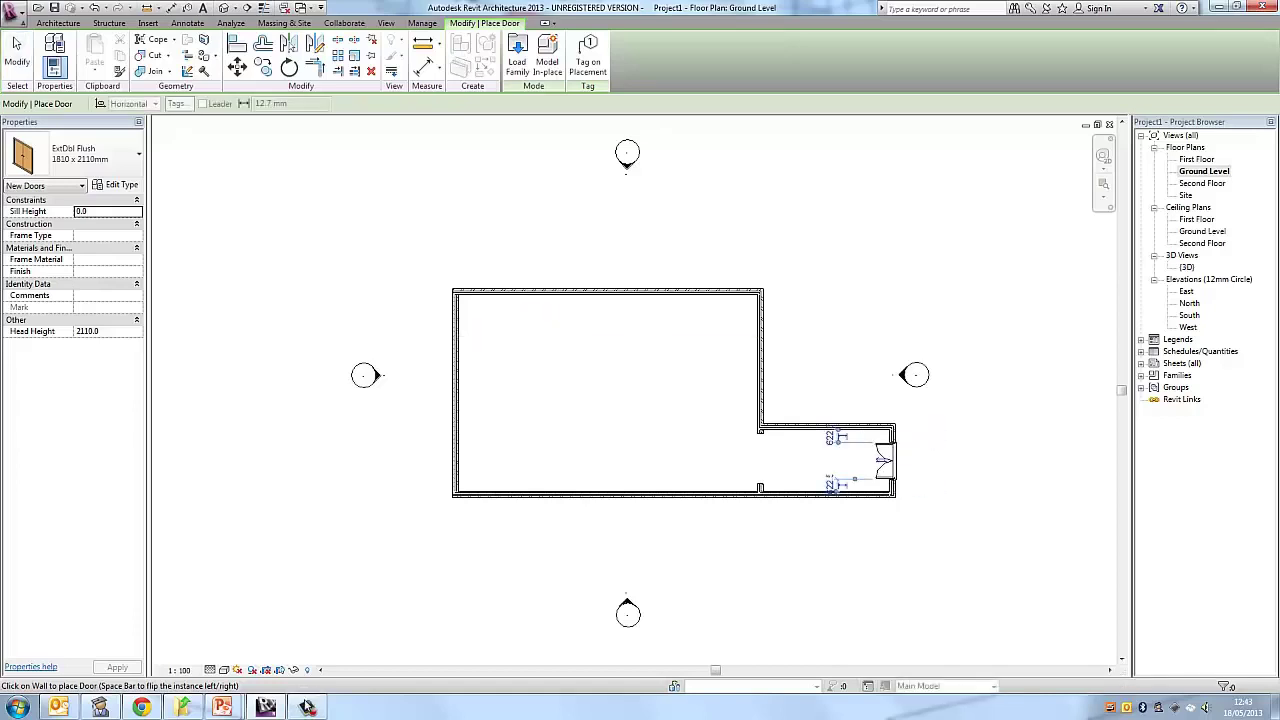
{"action": "key", "text": "Escape"}
{"action": "key", "text": "Escape"}
Try flipping the double door's facing so it swings outward, and undo the flip
{"action": "left_click", "coordinate": [885, 460]}
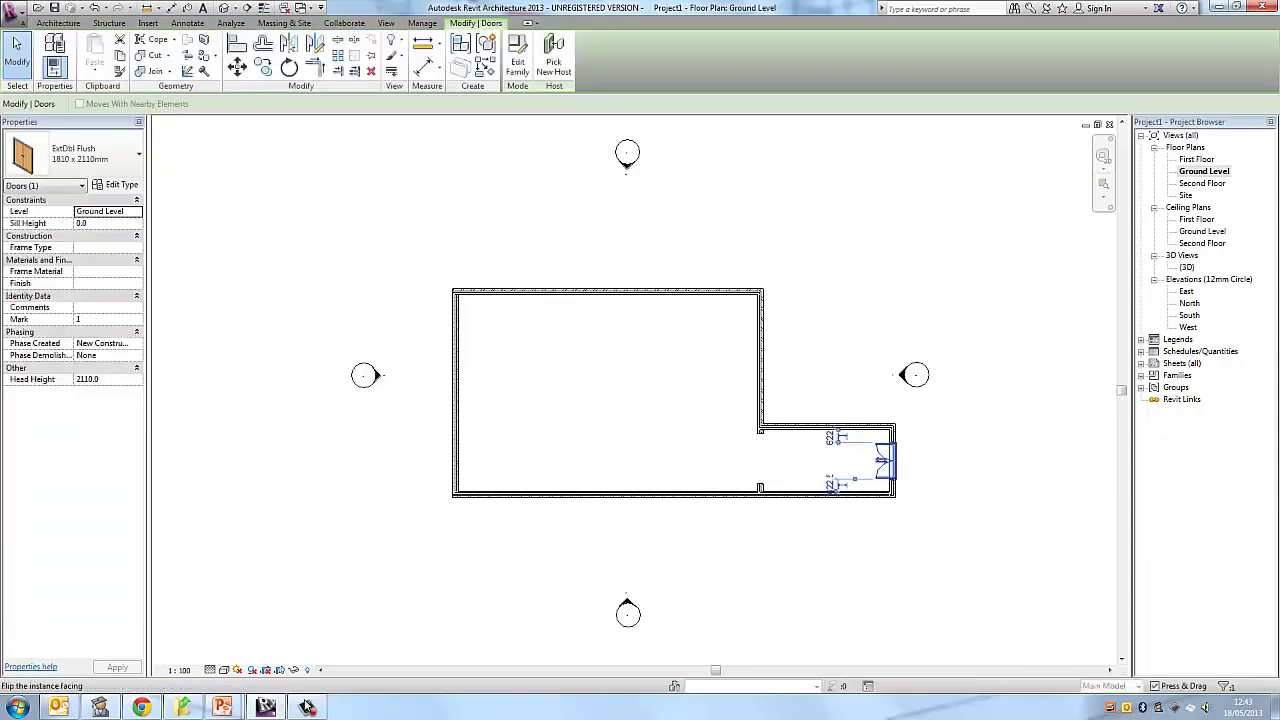
{"action": "left_click", "coordinate": [881, 460]}
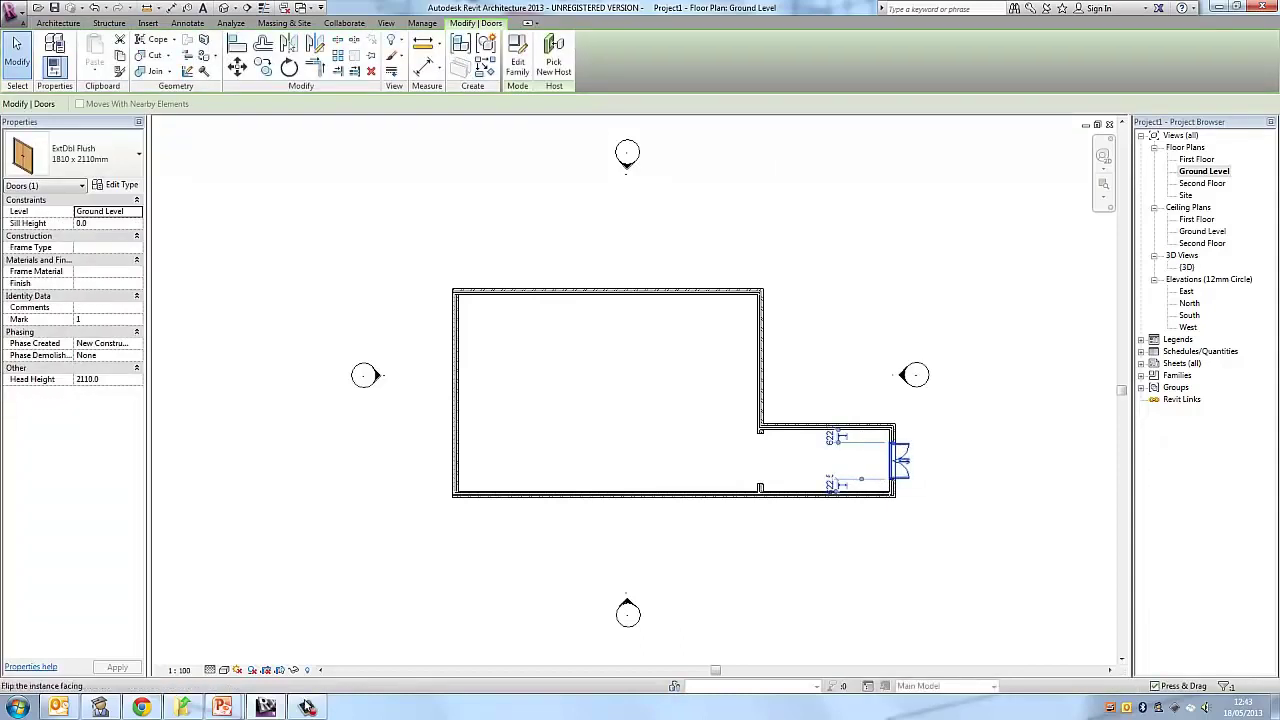
{"action": "key", "text": "ctrl+z"}
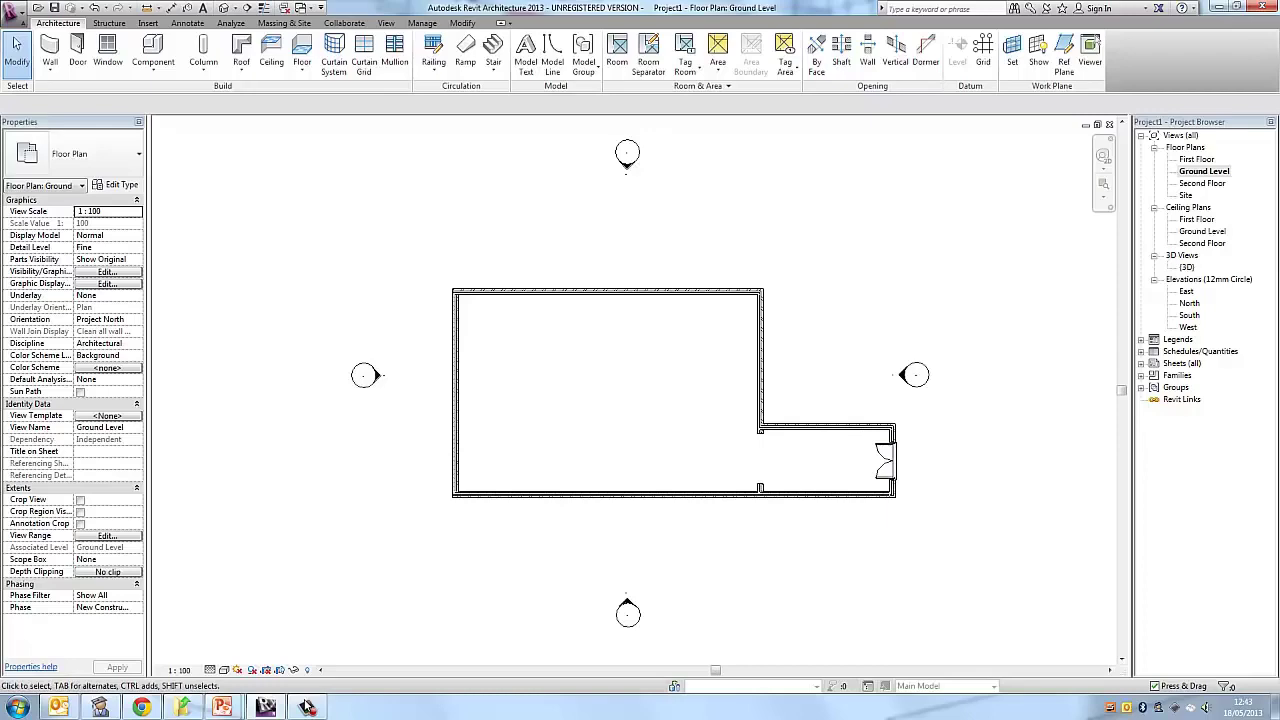
Inspect the double door on the extension's east wall in the 3D view
{"action": "double_click", "coordinate": [1187, 267]}
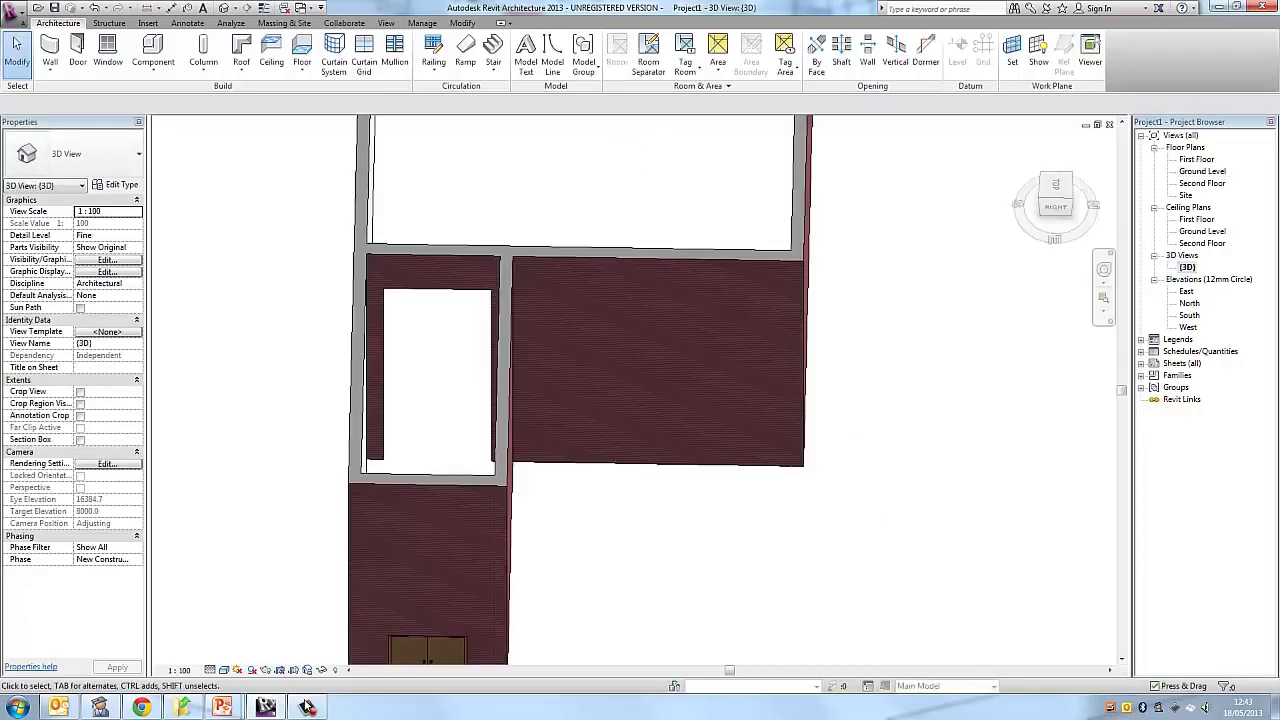
{"action": "scroll", "coordinate": [793, 400], "scroll_direction": "down", "scroll_amount": 4}
{"action": "scroll", "coordinate": [688, 612], "scroll_direction": "up", "scroll_amount": 1}
{"action": "middle_click_drag", "start_coordinate": [688, 612], "coordinate": [715, 545], "text": "shift"}
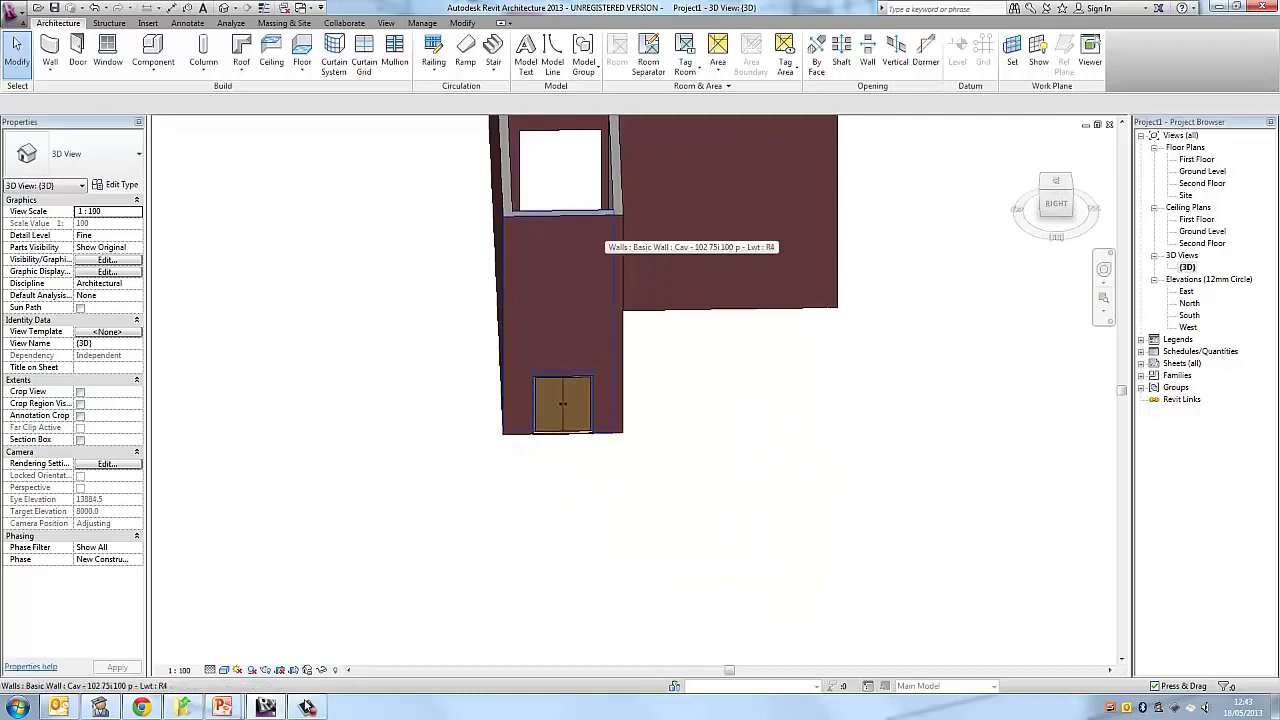
{"action": "left_click", "coordinate": [1104, 298]}
{"action": "key", "text": "Escape"}
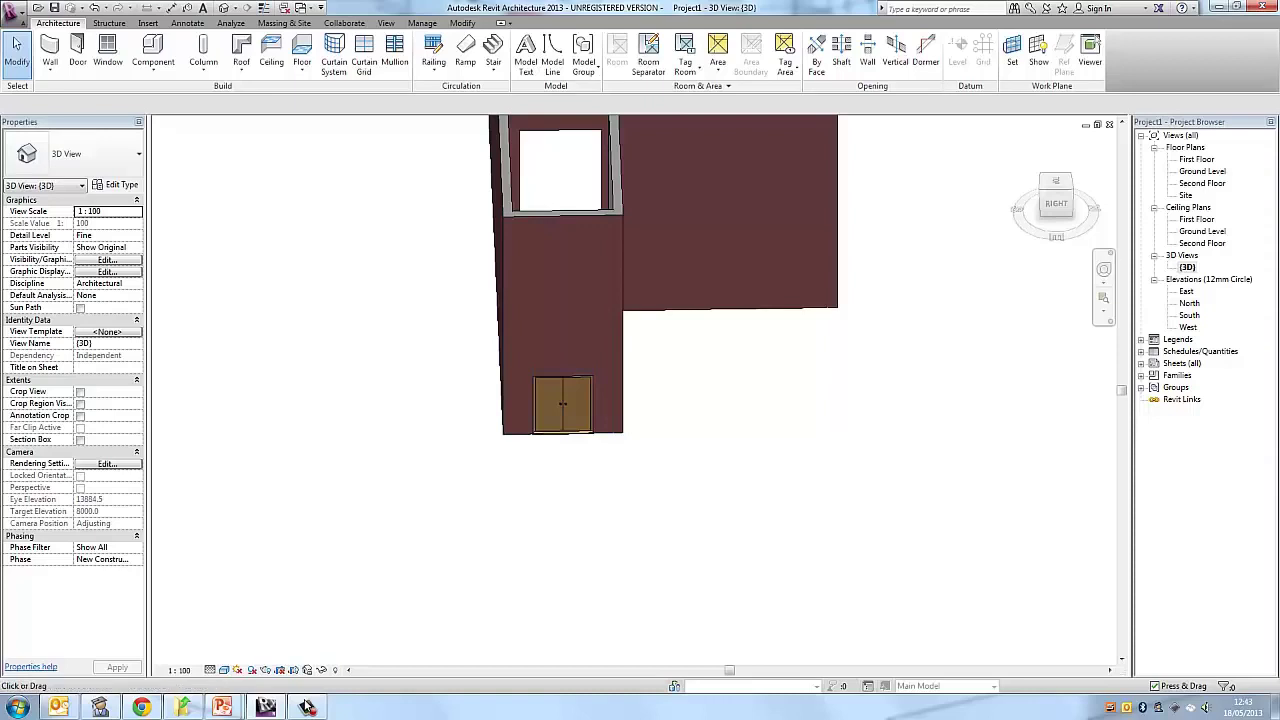
Place Sgl Plain 630 x 1050mm Deep windows in the Ground Level plan, three along the extension's south wall and three along its north wall
{"action": "double_click", "coordinate": [1202, 171]}
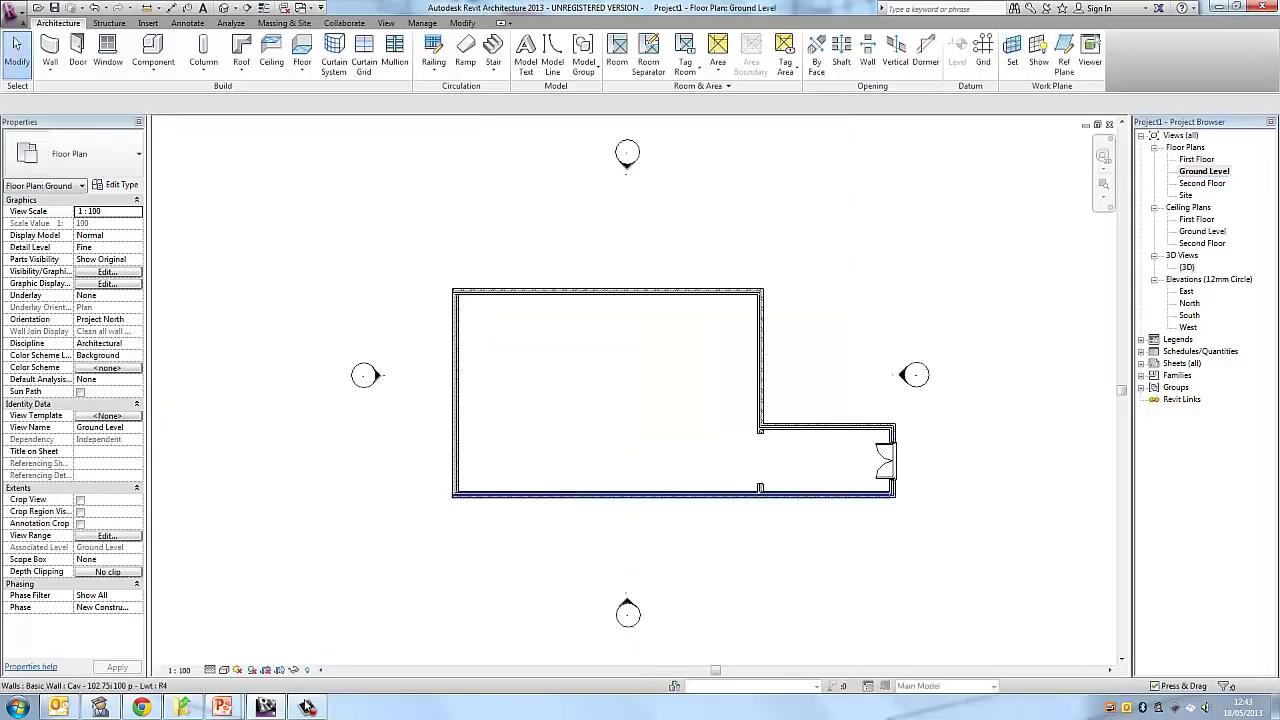
{"action": "middle_click_drag", "start_coordinate": [850, 482], "coordinate": [896, 436]}
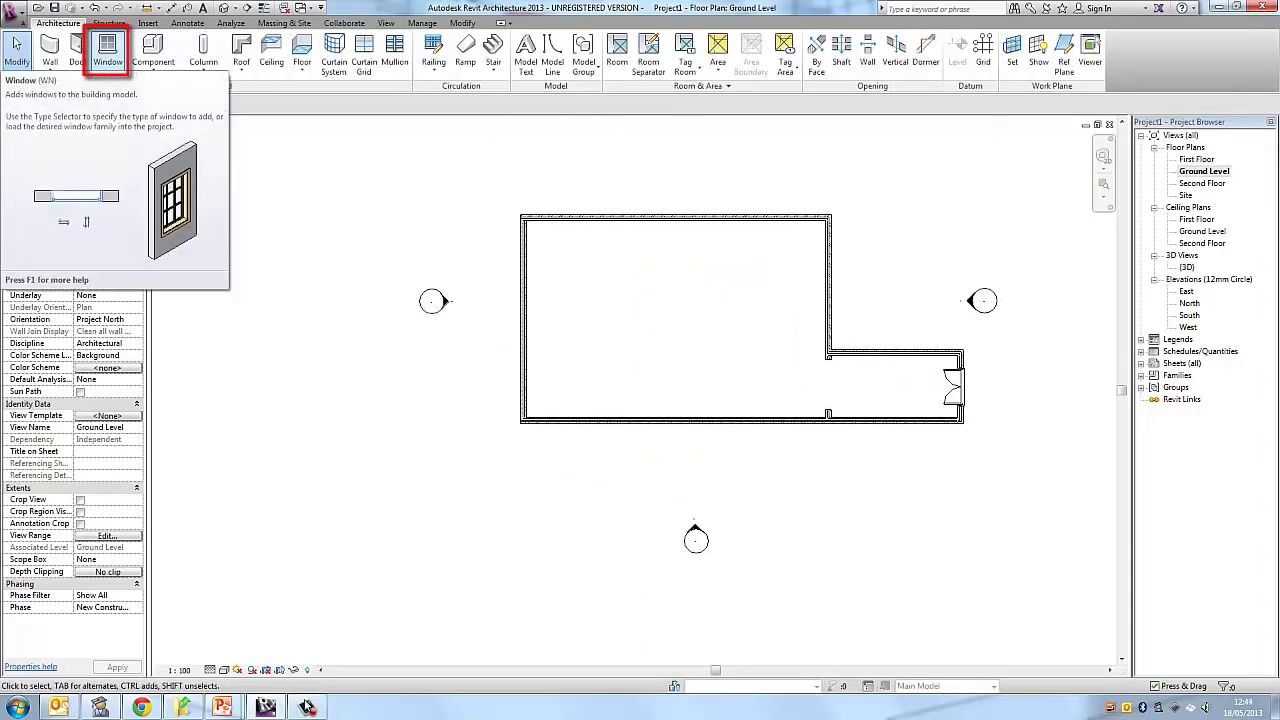
{"action": "left_click", "coordinate": [108, 48]}
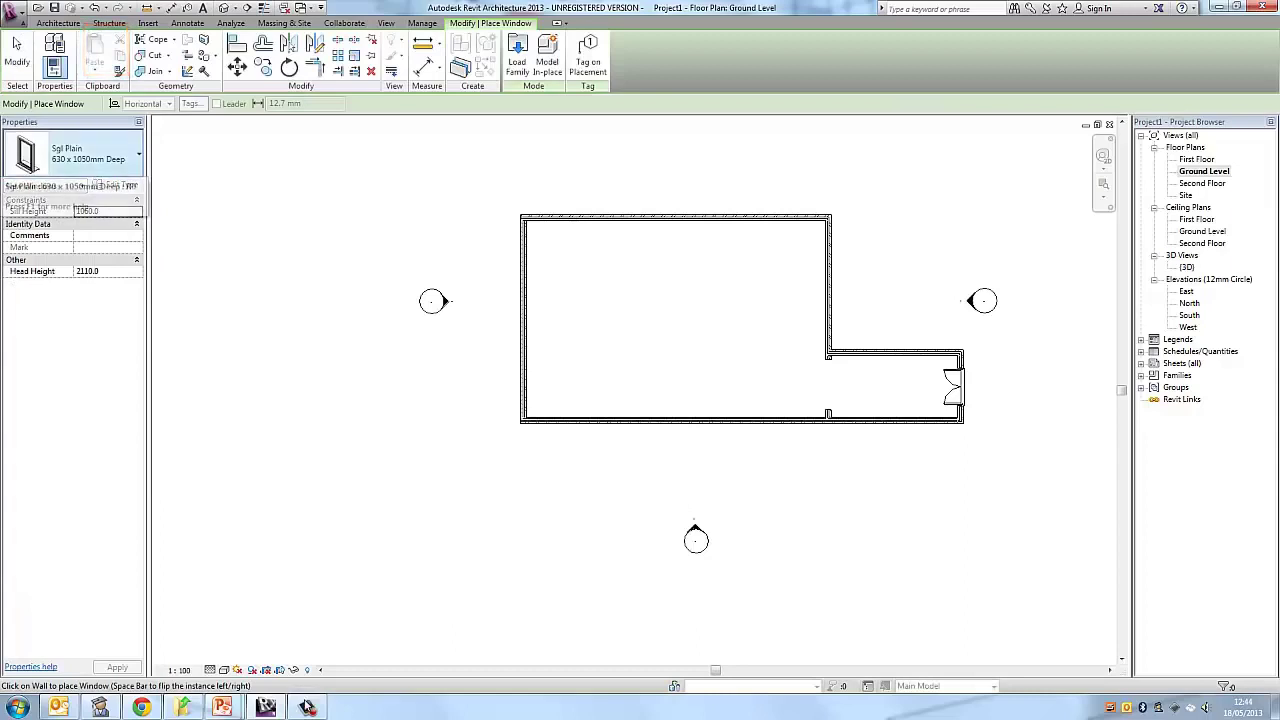
{"action": "left_click", "coordinate": [95, 154]}
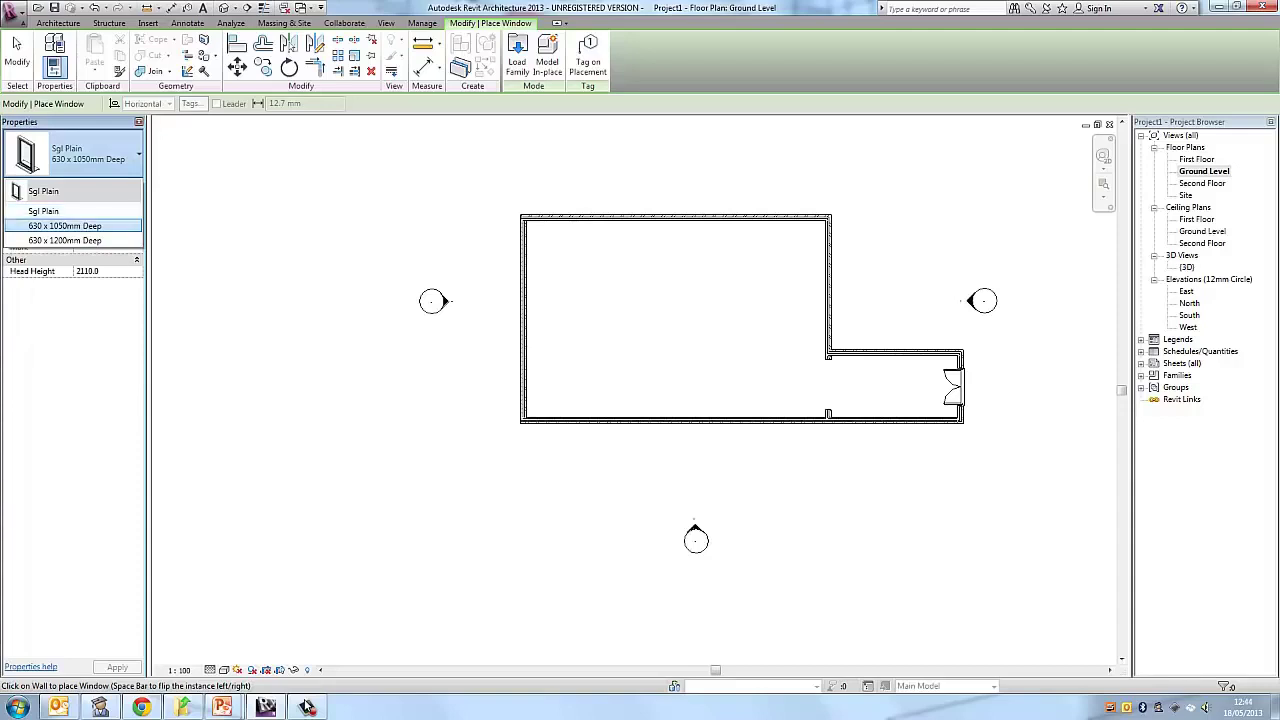
{"action": "left_click", "coordinate": [65, 226]}
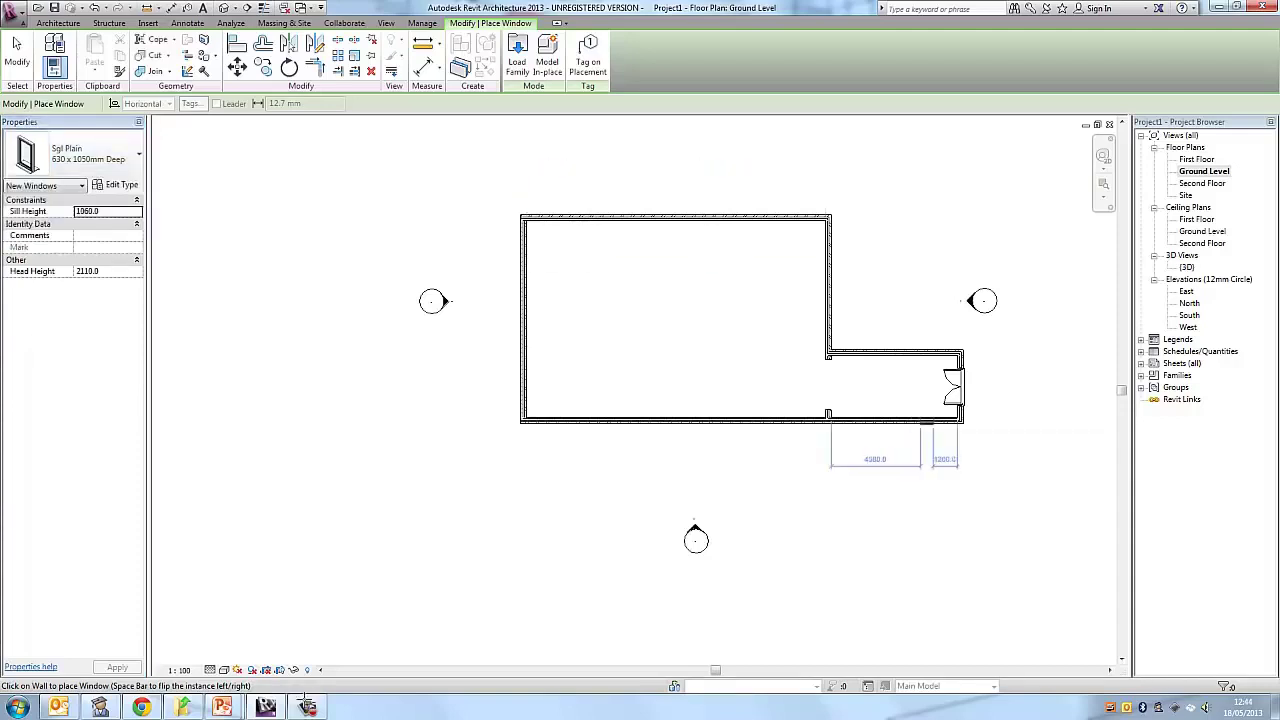
{"action": "left_click", "coordinate": [892, 420]}
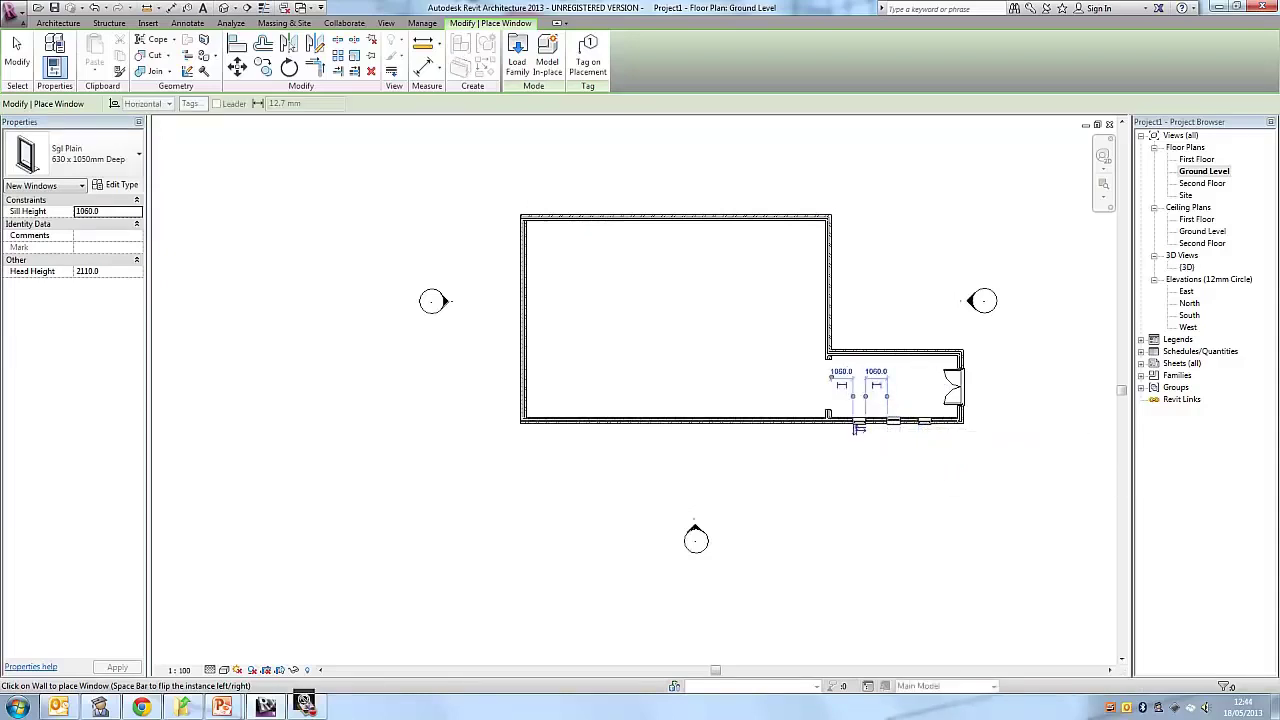
{"action": "left_click", "coordinate": [857, 425]}
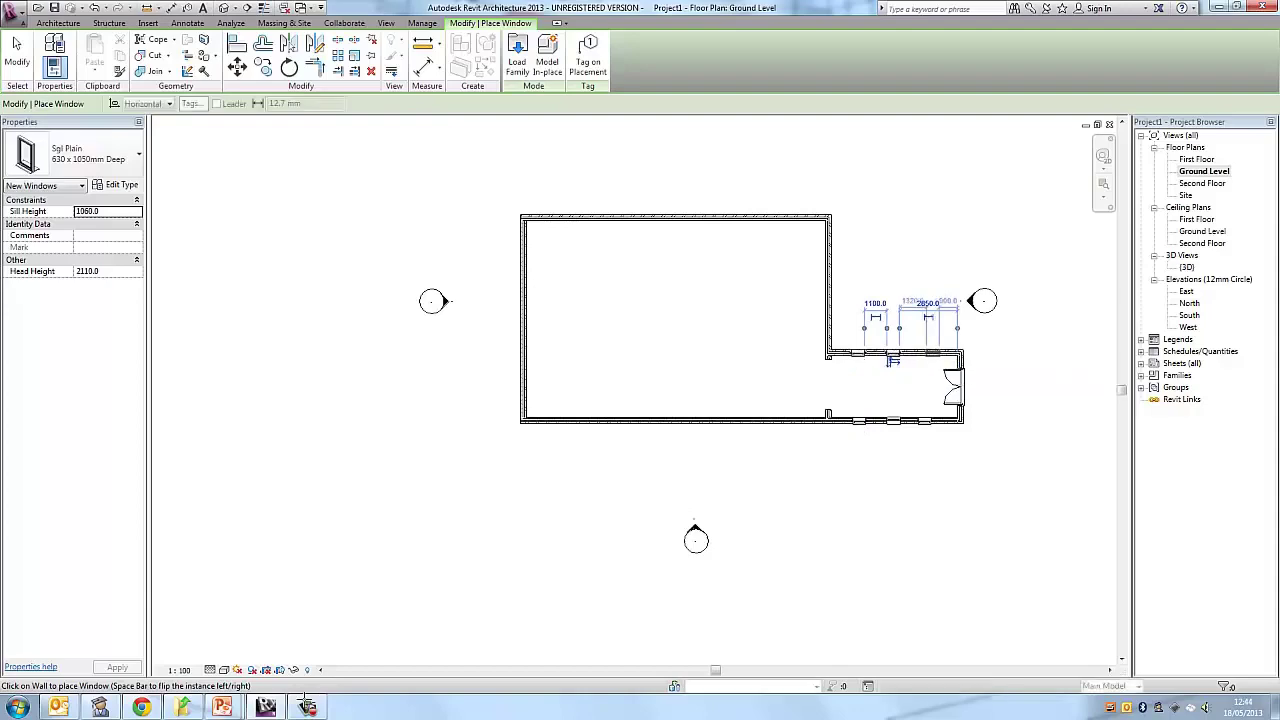
{"action": "left_click", "coordinate": [893, 358]}
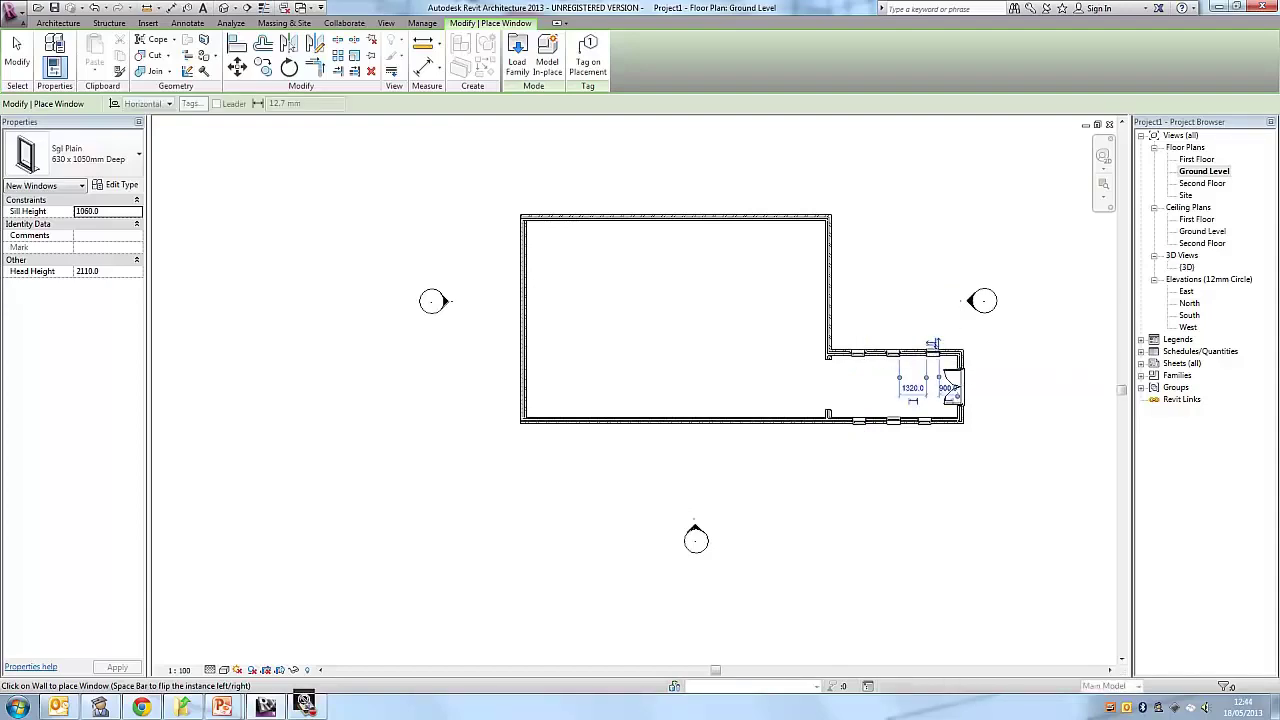
{"action": "left_click", "coordinate": [17, 47]}
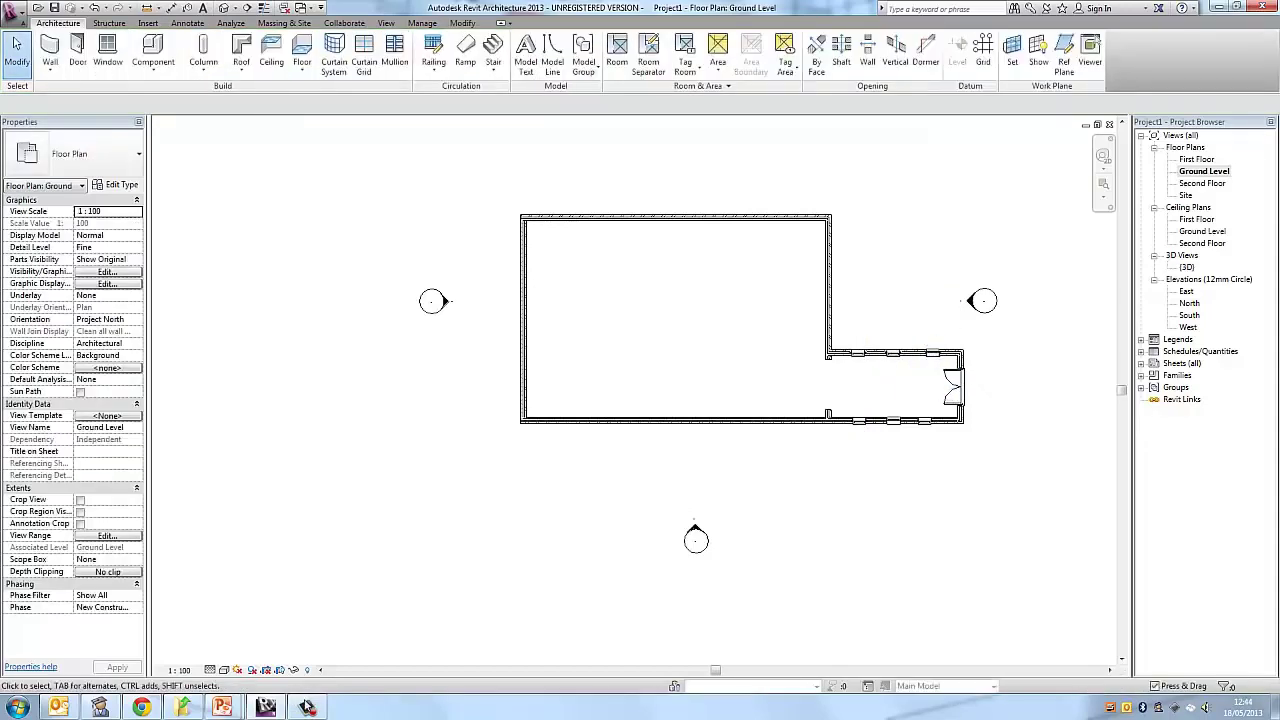
Examine the extension's new windows and the whole building from several angles in the 3D view
{"action": "double_click", "coordinate": [1187, 267]}
{"action": "middle_click_drag", "start_coordinate": [600, 440], "coordinate": [498, 443], "text": "shift"}
{"action": "middle_click_drag", "start_coordinate": [700, 440], "coordinate": [430, 445], "text": "shift"}
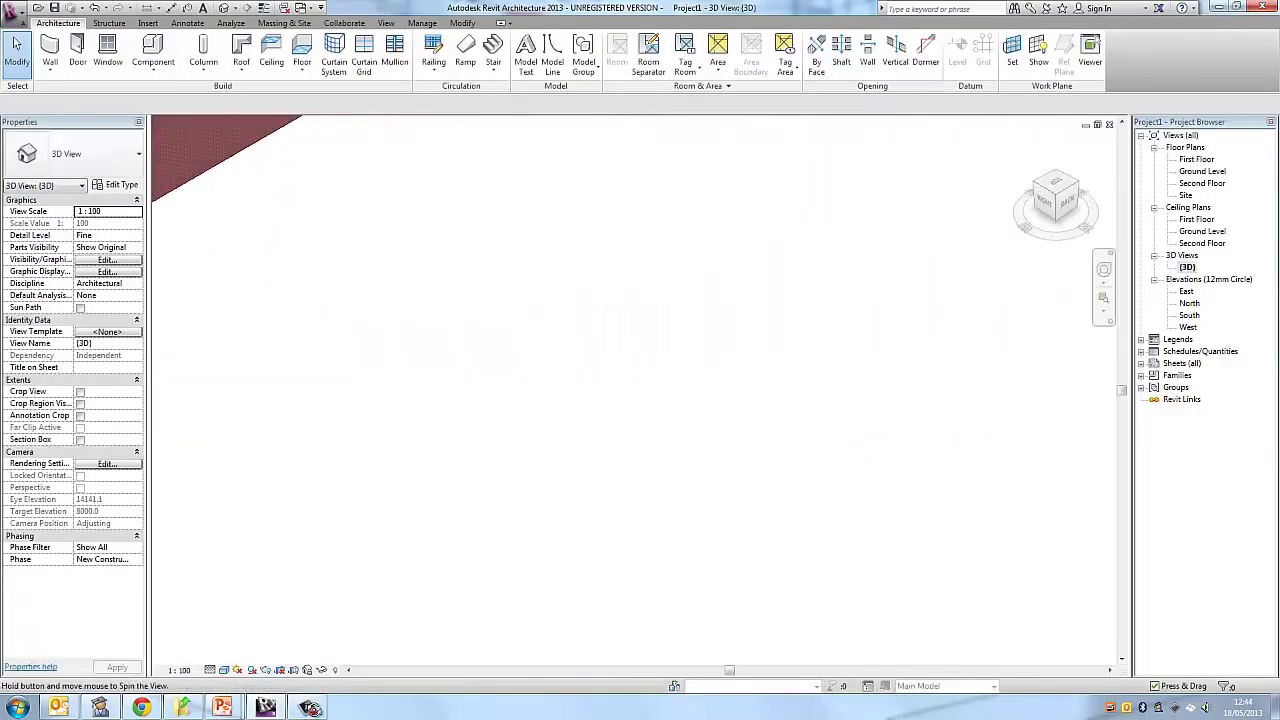
{"action": "middle_click_drag", "start_coordinate": [400, 360], "coordinate": [894, 491]}
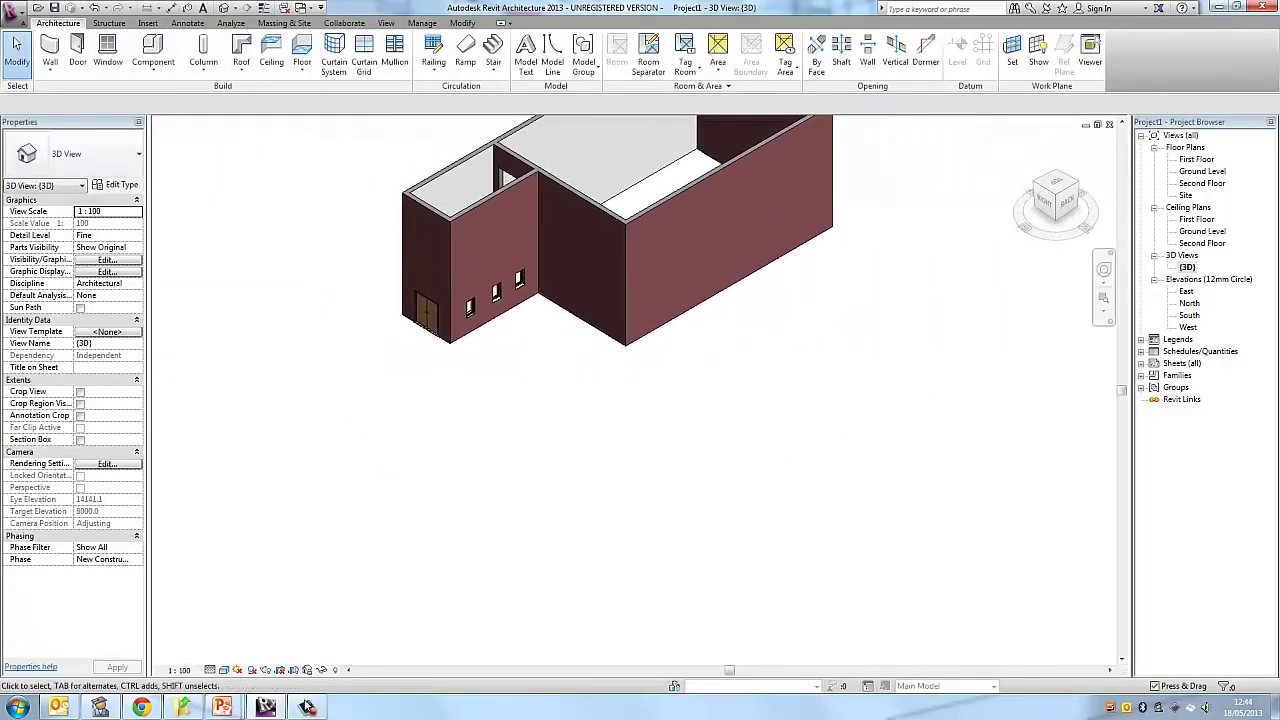
{"action": "scroll", "coordinate": [660, 445], "scroll_direction": "up", "scroll_amount": 2}
{"action": "middle_click_drag", "start_coordinate": [660, 445], "coordinate": [647, 524], "text": "shift"}
{"action": "scroll", "coordinate": [615, 540], "scroll_direction": "down", "scroll_amount": 3}
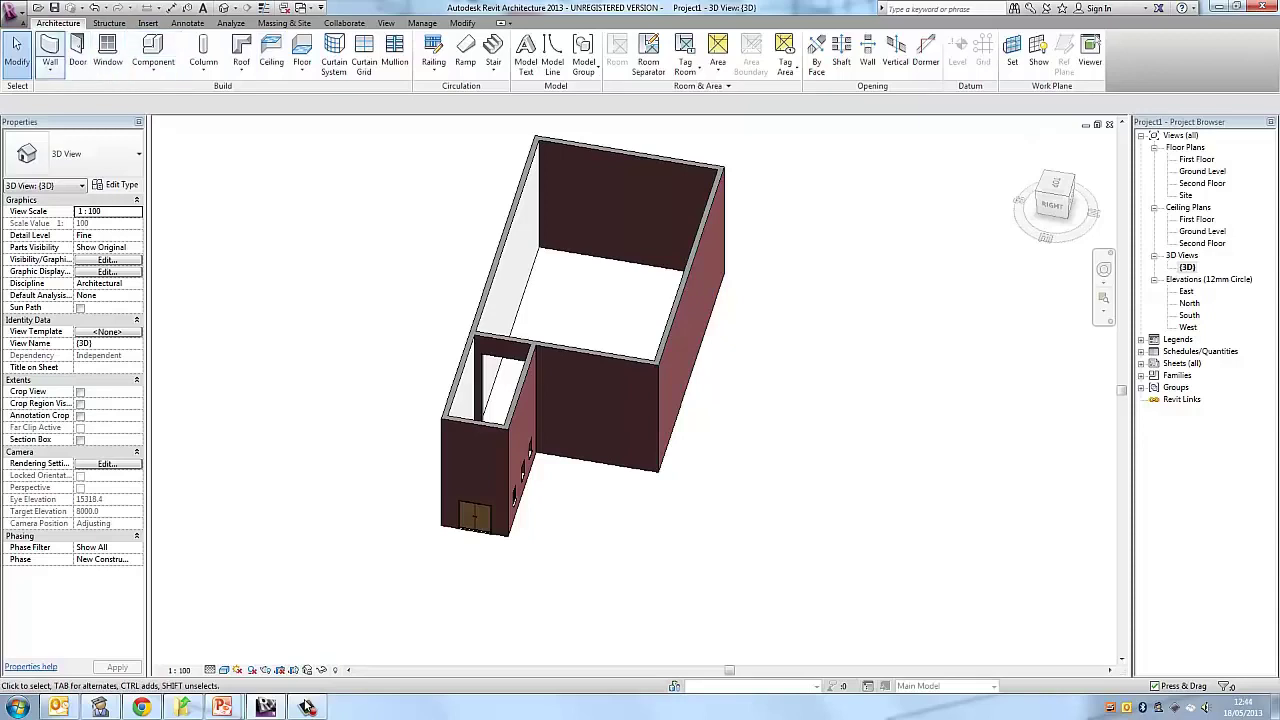
Place an IntSgl (1) 1010 x 2110mm door at the west end of the main building's north wall in the Ground Level plan
{"action": "double_click", "coordinate": [1204, 171]}
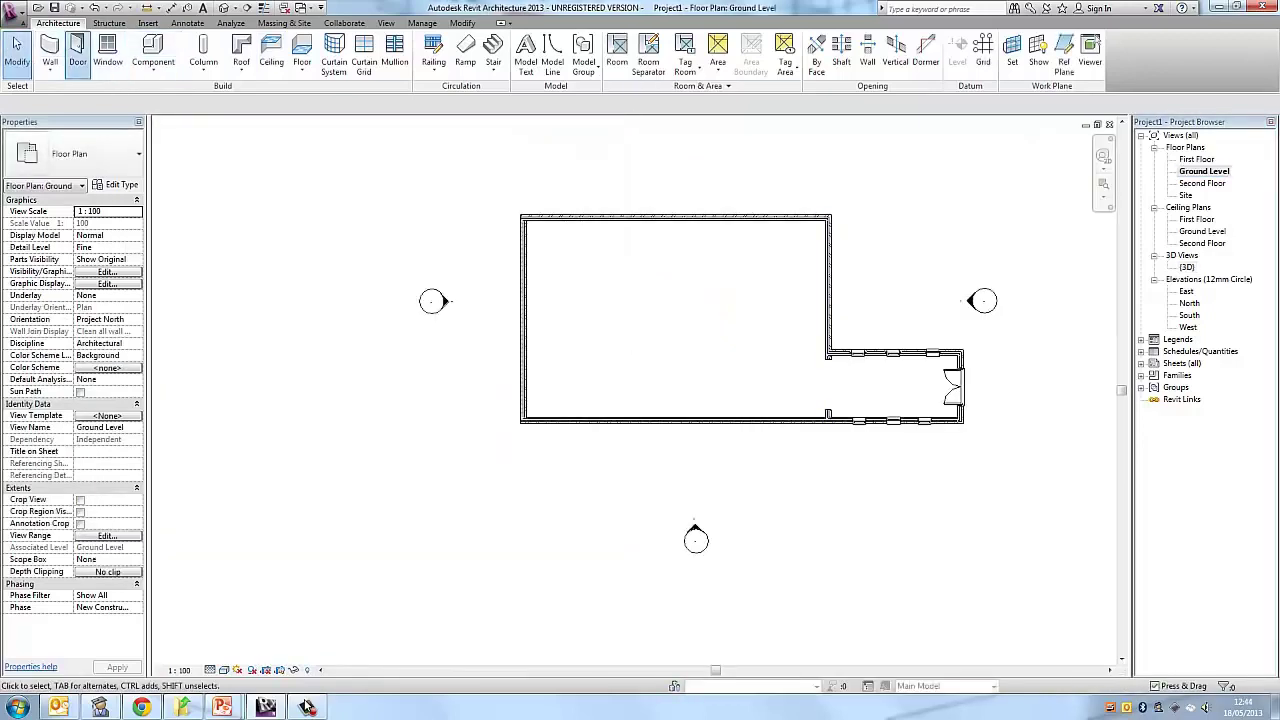
{"action": "left_click", "coordinate": [77, 50]}
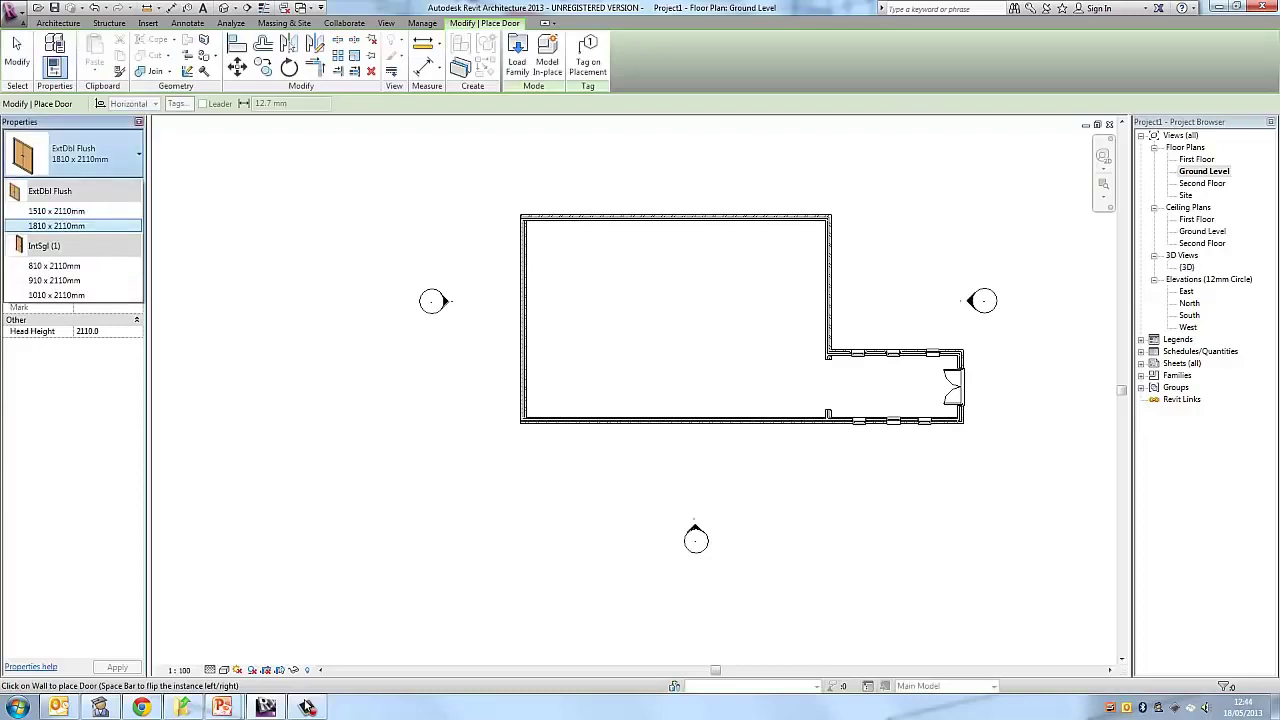
{"action": "left_click", "coordinate": [60, 295]}
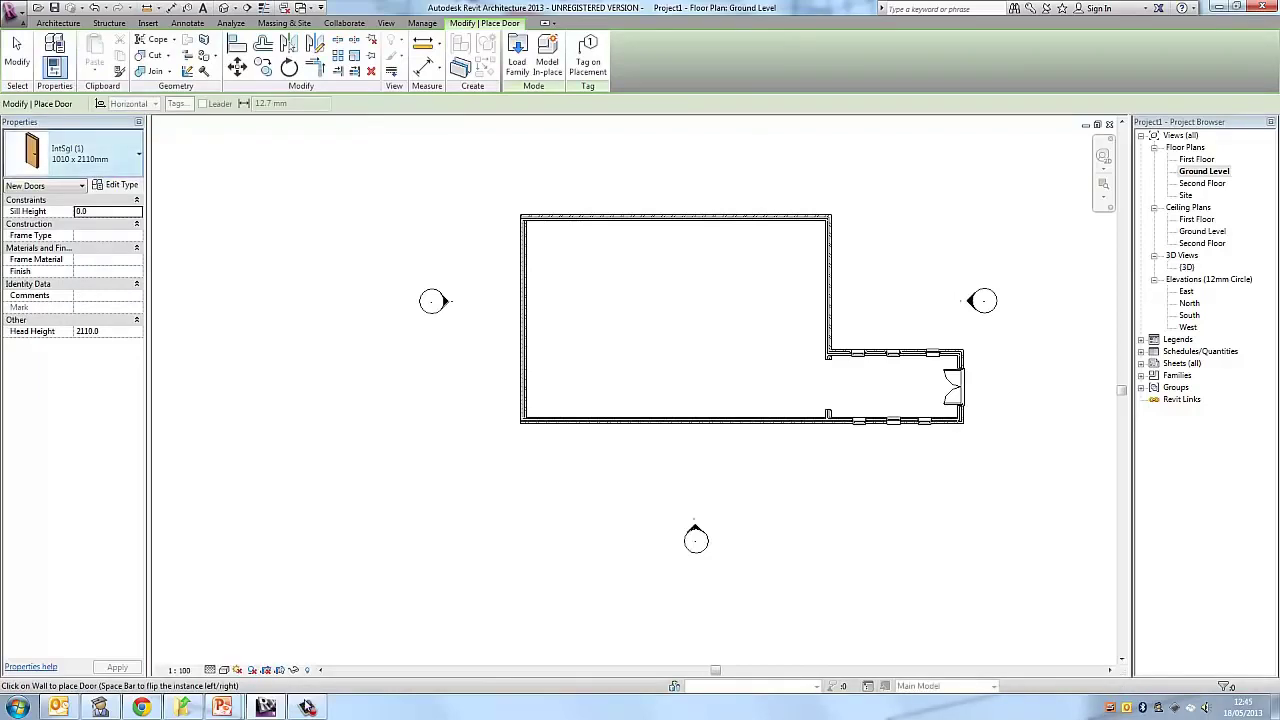
{"action": "left_click", "coordinate": [80, 153]}
{"action": "left_click", "coordinate": [57, 295]}
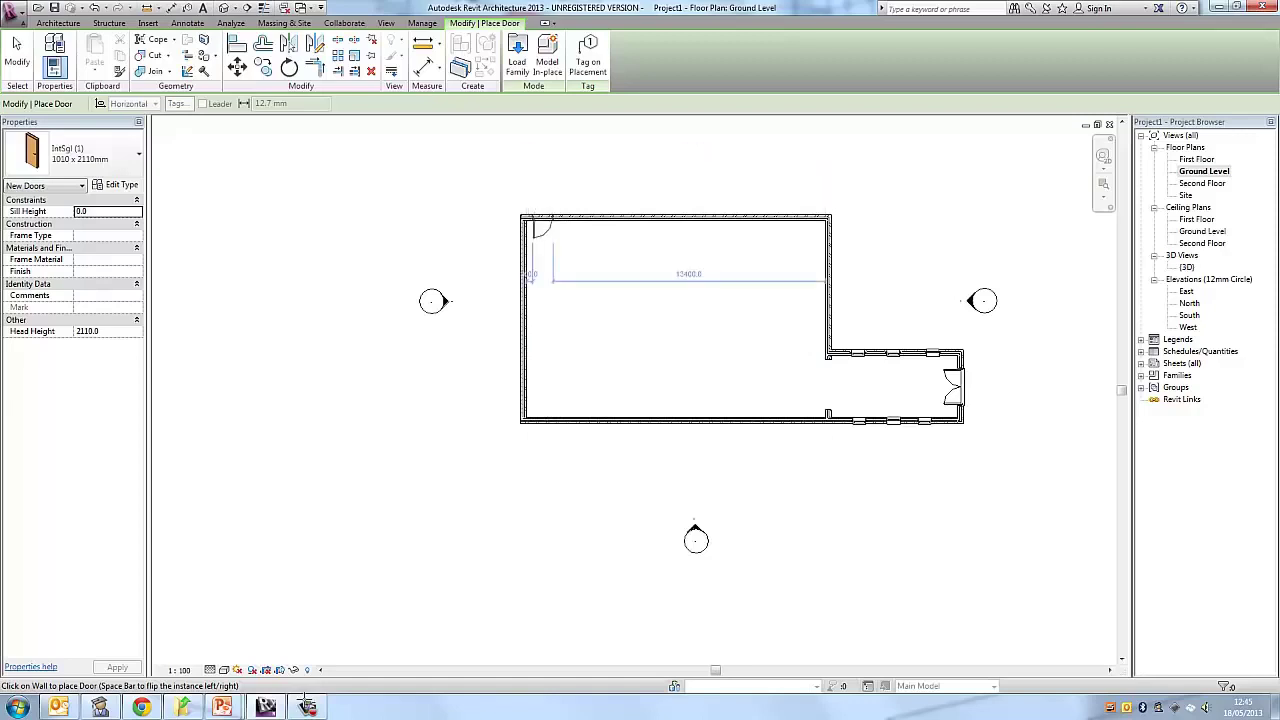
{"action": "left_click", "coordinate": [543, 214]}
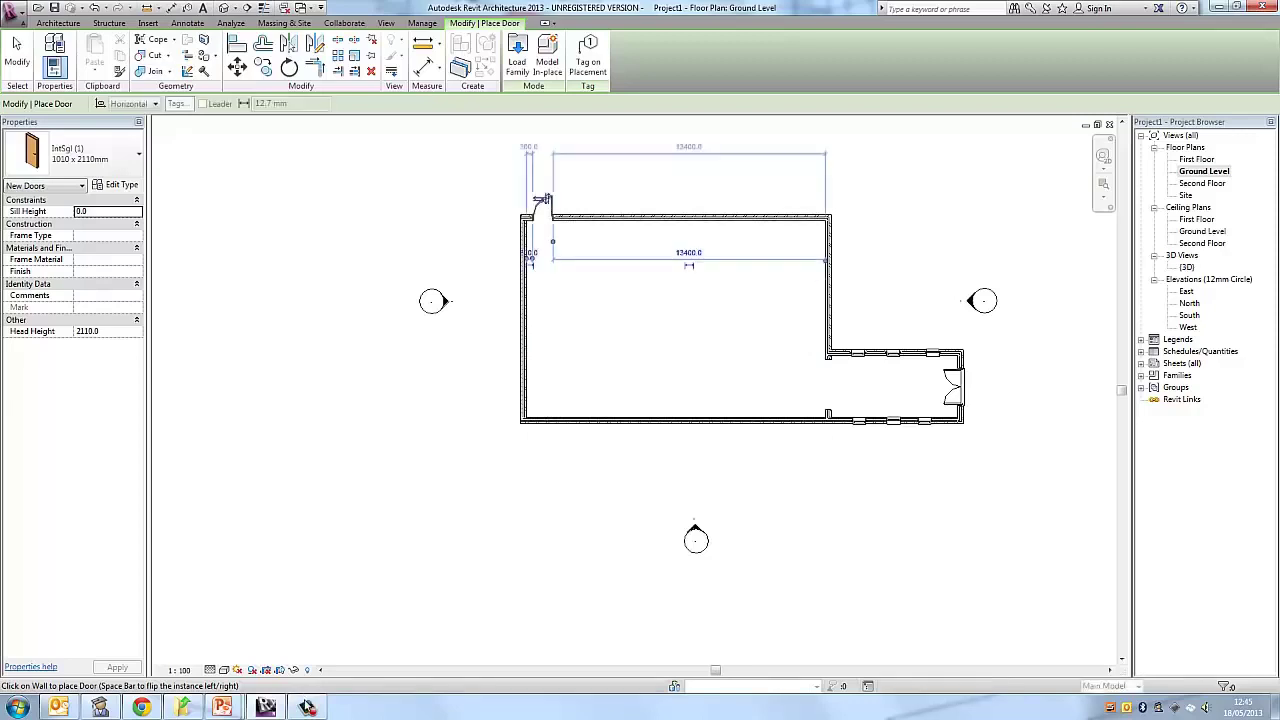
{"action": "key", "text": "Escape"}
Try the flip controls on the new single door, returning it to its original outward swing
{"action": "left_click", "coordinate": [543, 210]}
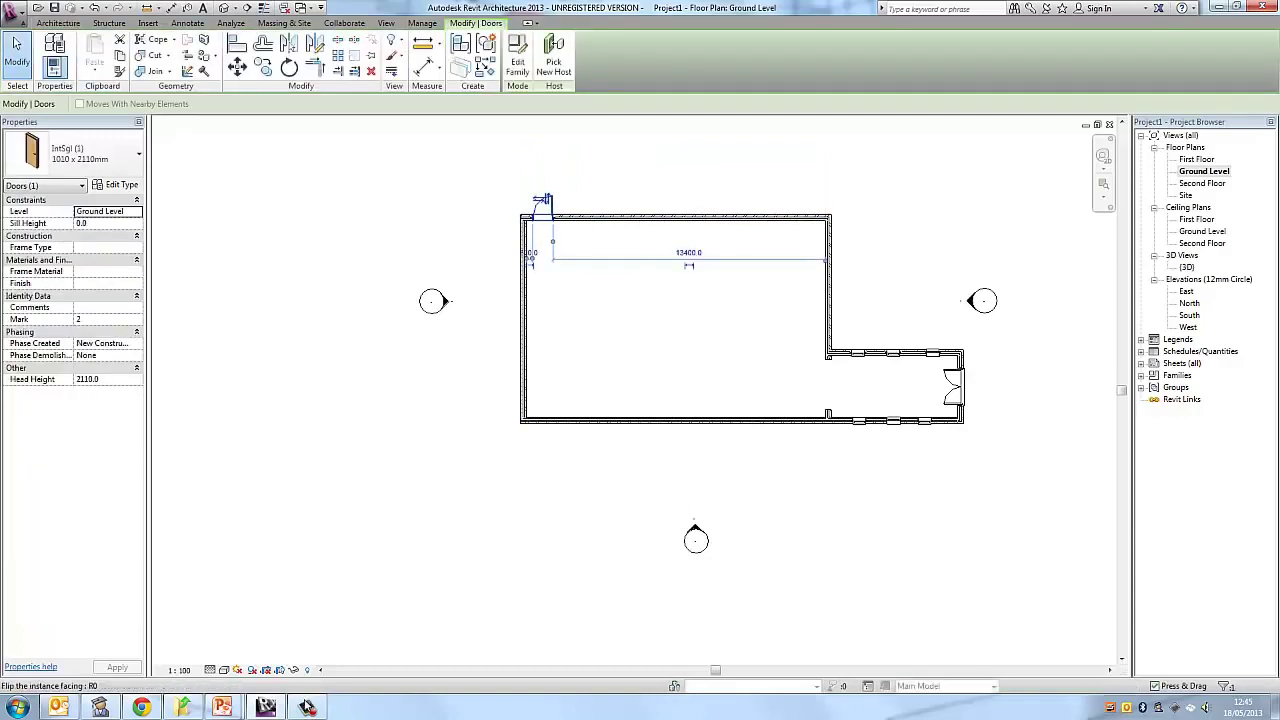
{"action": "left_click", "coordinate": [542, 200]}
{"action": "left_click", "coordinate": [543, 199]}
{"action": "left_click", "coordinate": [542, 200]}
{"action": "left_click", "coordinate": [547, 236]}
{"action": "key", "text": "Escape"}
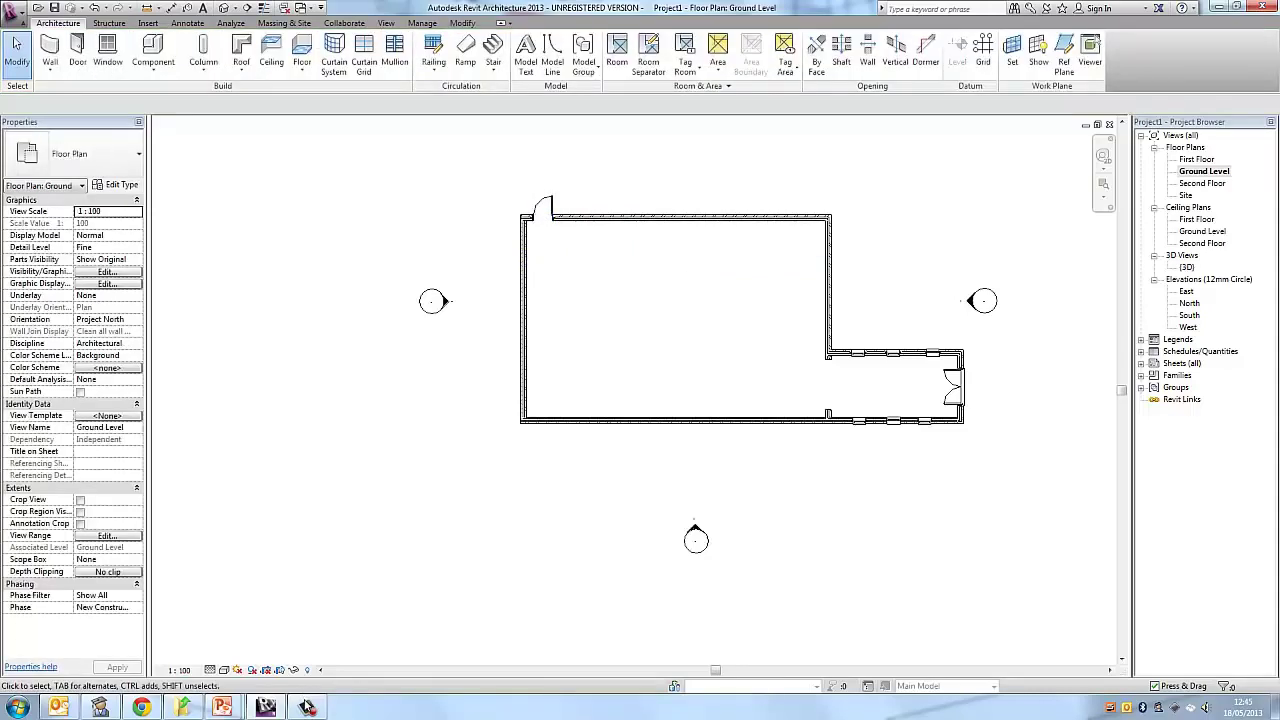
Try to assign the extension's north-wall window nearest the main building to the Second Floor level
{"action": "left_click", "coordinate": [857, 357]}
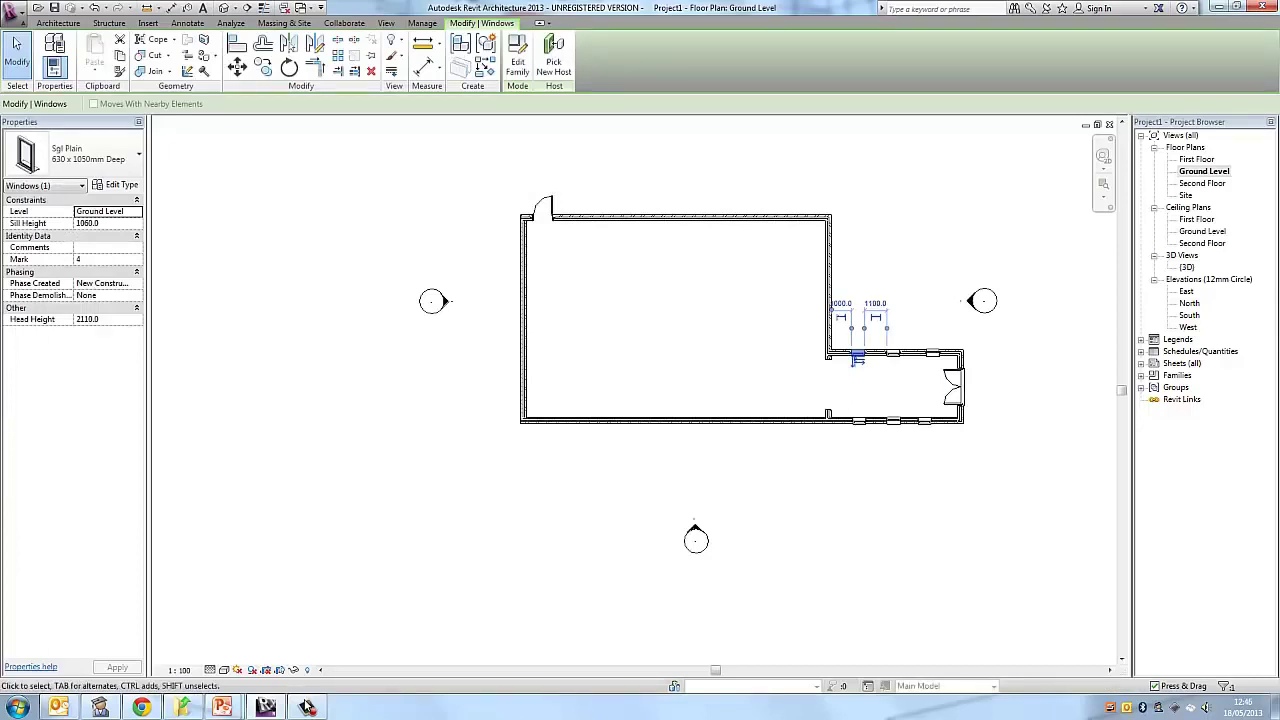
{"action": "left_click", "coordinate": [136, 212]}
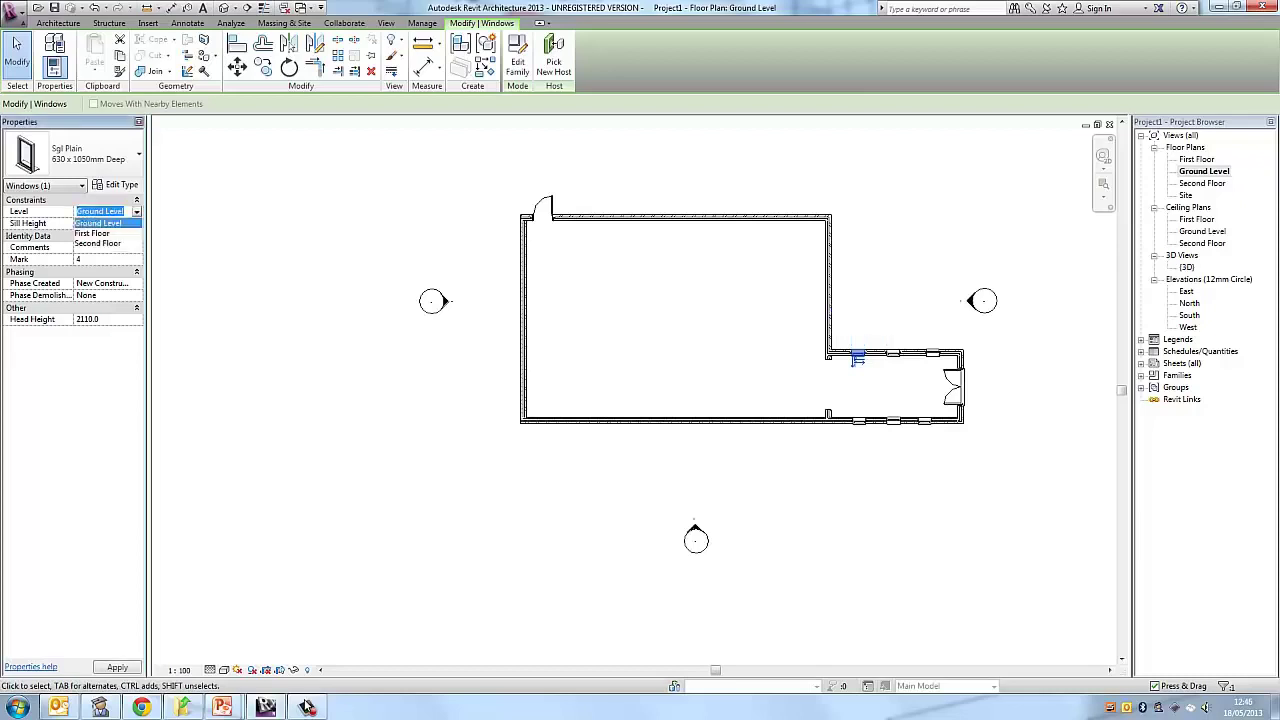
{"action": "left_click", "coordinate": [97, 243]}
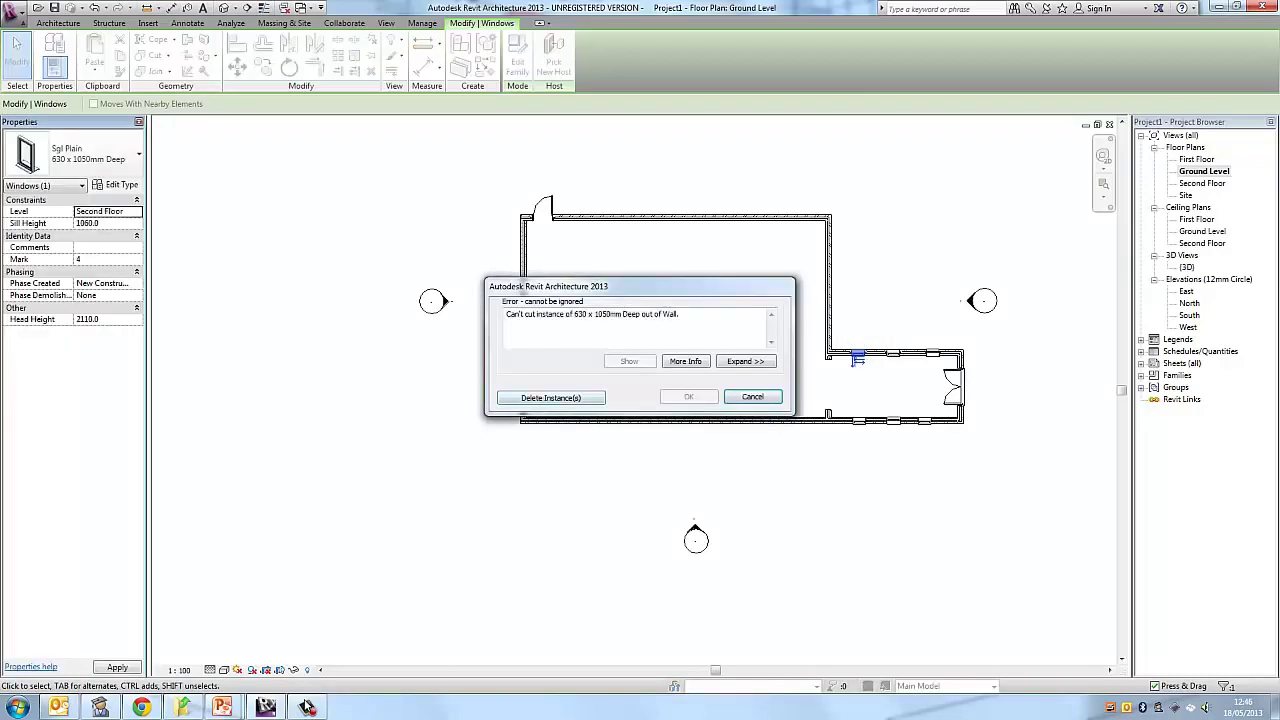
{"action": "left_click", "coordinate": [752, 396]}
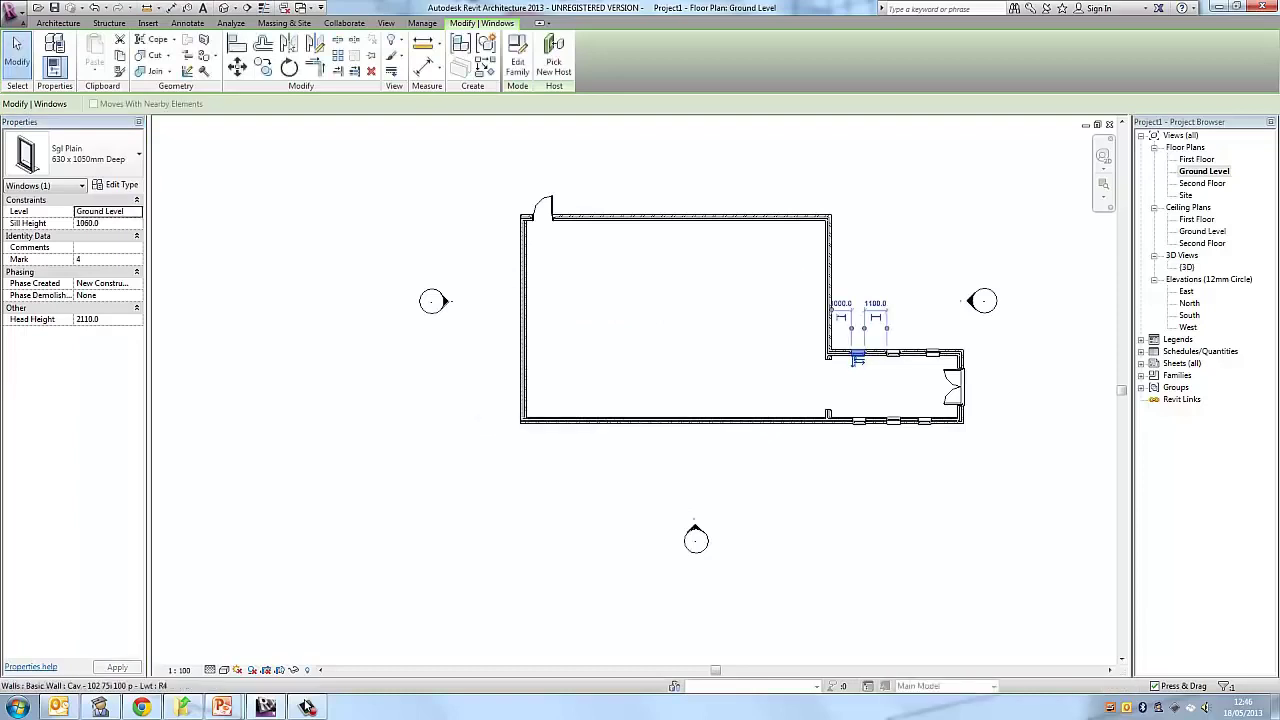
Set the selected north-wall window's level to First Floor and view it in the 3D view
{"action": "left_click", "coordinate": [136, 212]}
{"action": "left_click", "coordinate": [97, 233]}
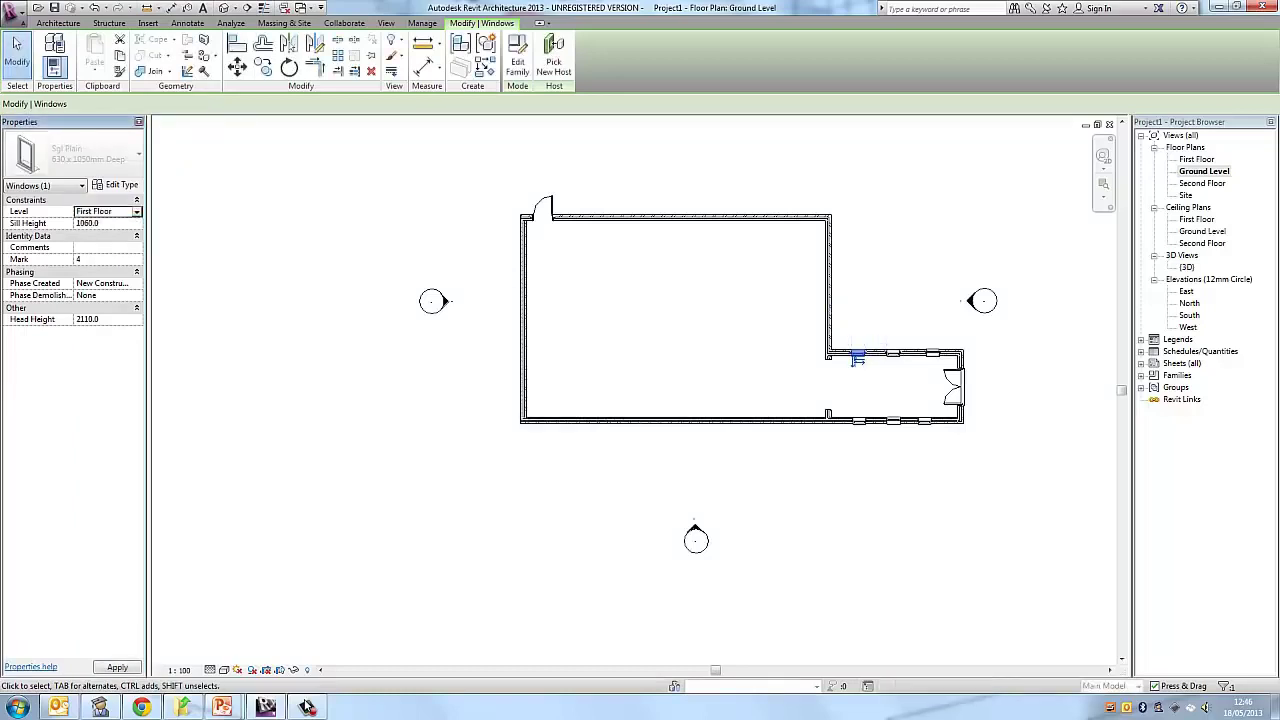
{"action": "key", "text": "Return"}
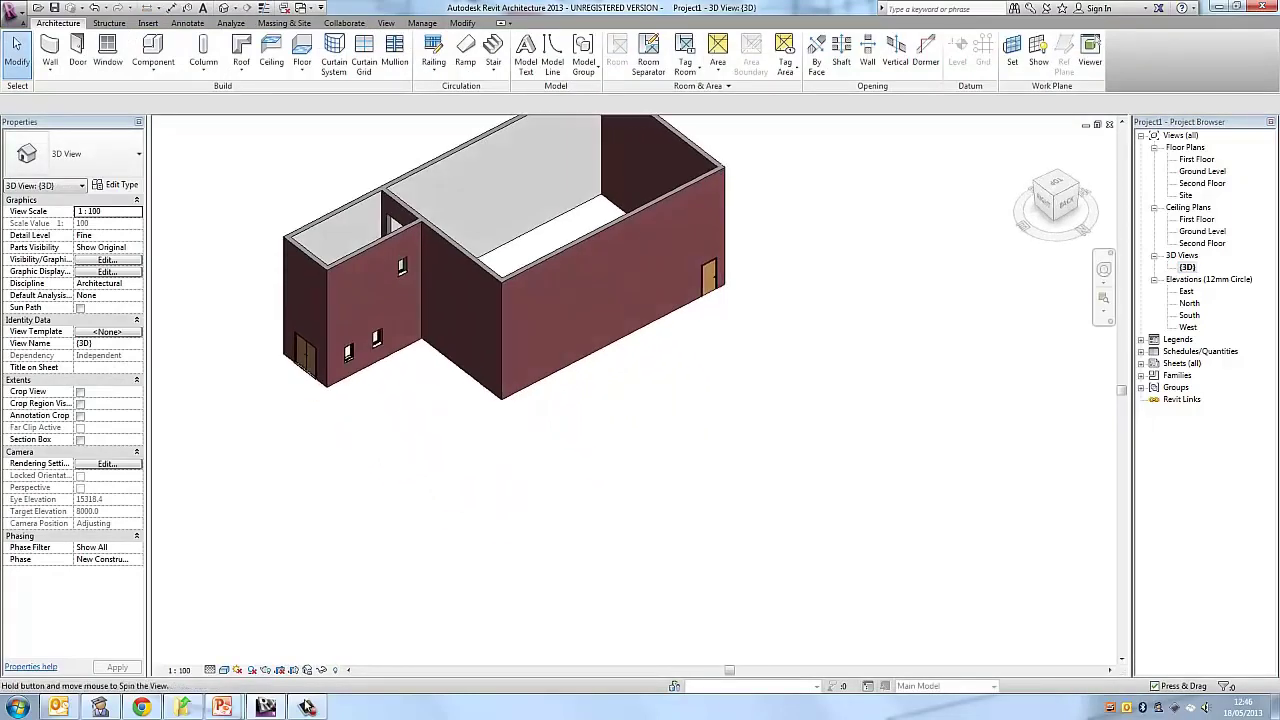
Set the raised window's level back to Ground Level in the 3D view
{"action": "left_click", "coordinate": [403, 268]}
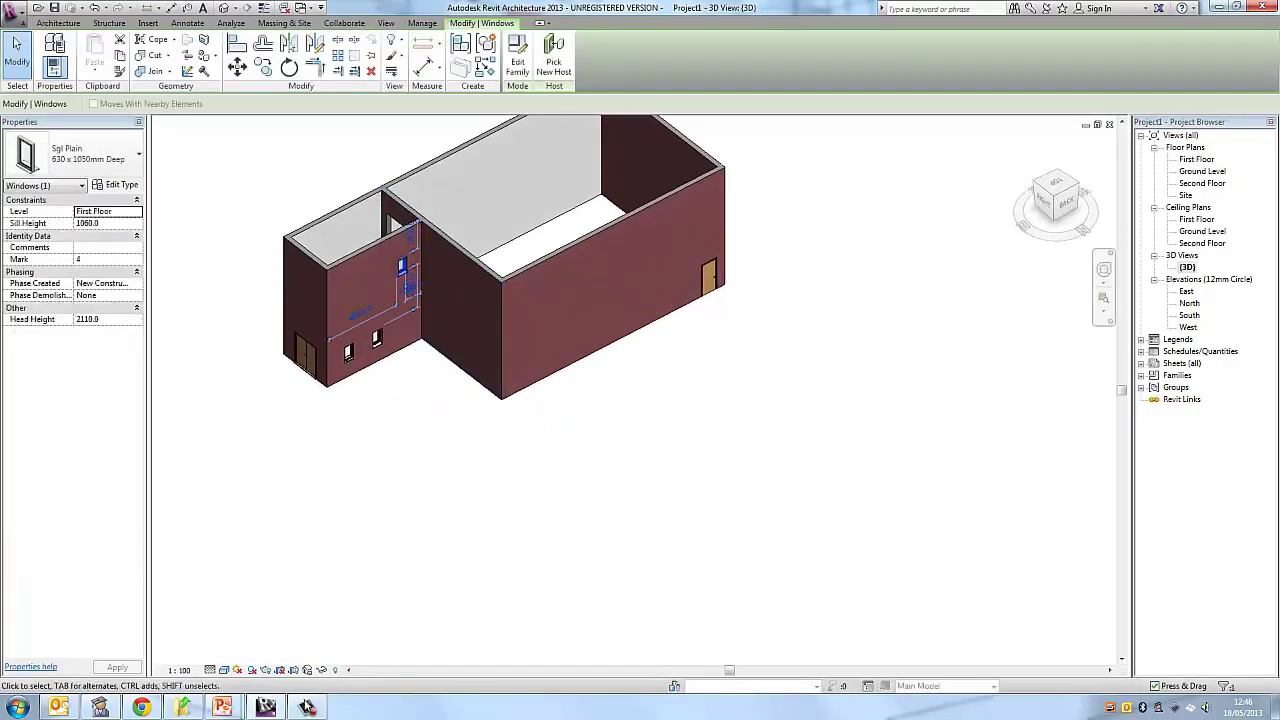
{"action": "left_click", "coordinate": [137, 211]}
{"action": "left_click", "coordinate": [100, 223]}
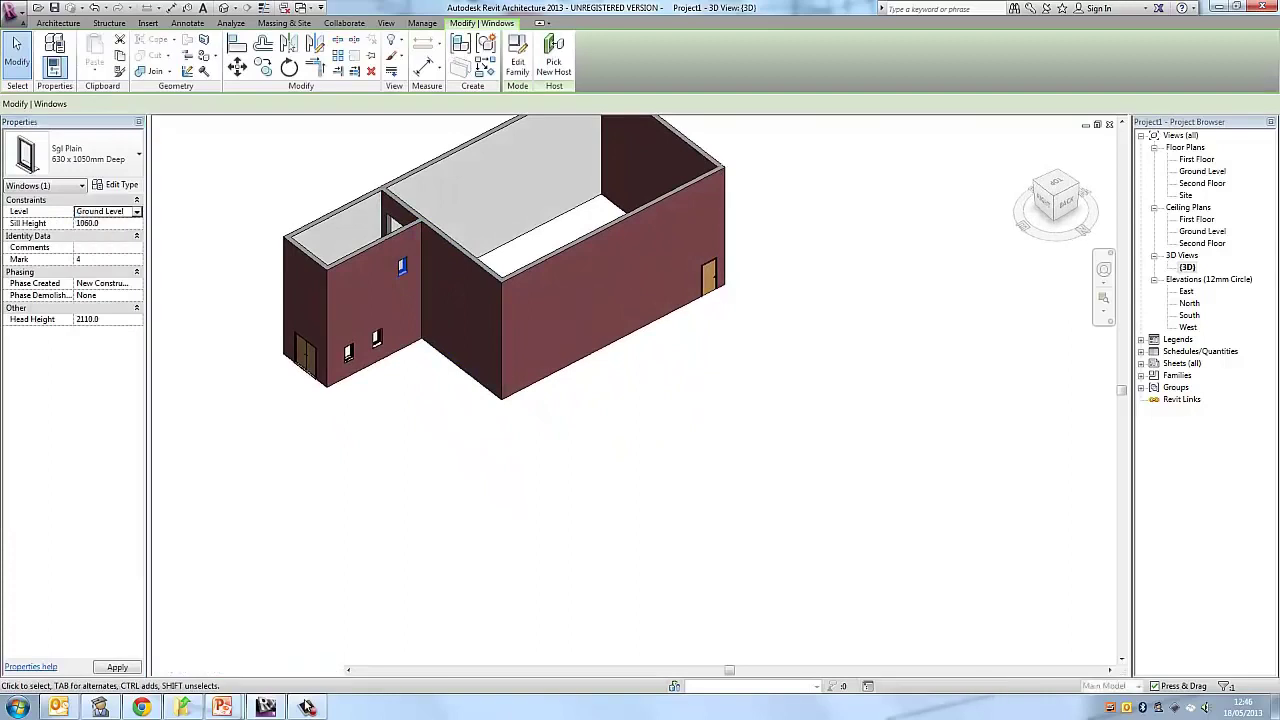
{"action": "left_click", "coordinate": [560, 480]}
Open the type properties of the extension's north-wall window nearest the main building and examine its construction, dimension and identity parameters
{"action": "left_click", "coordinate": [401, 326]}
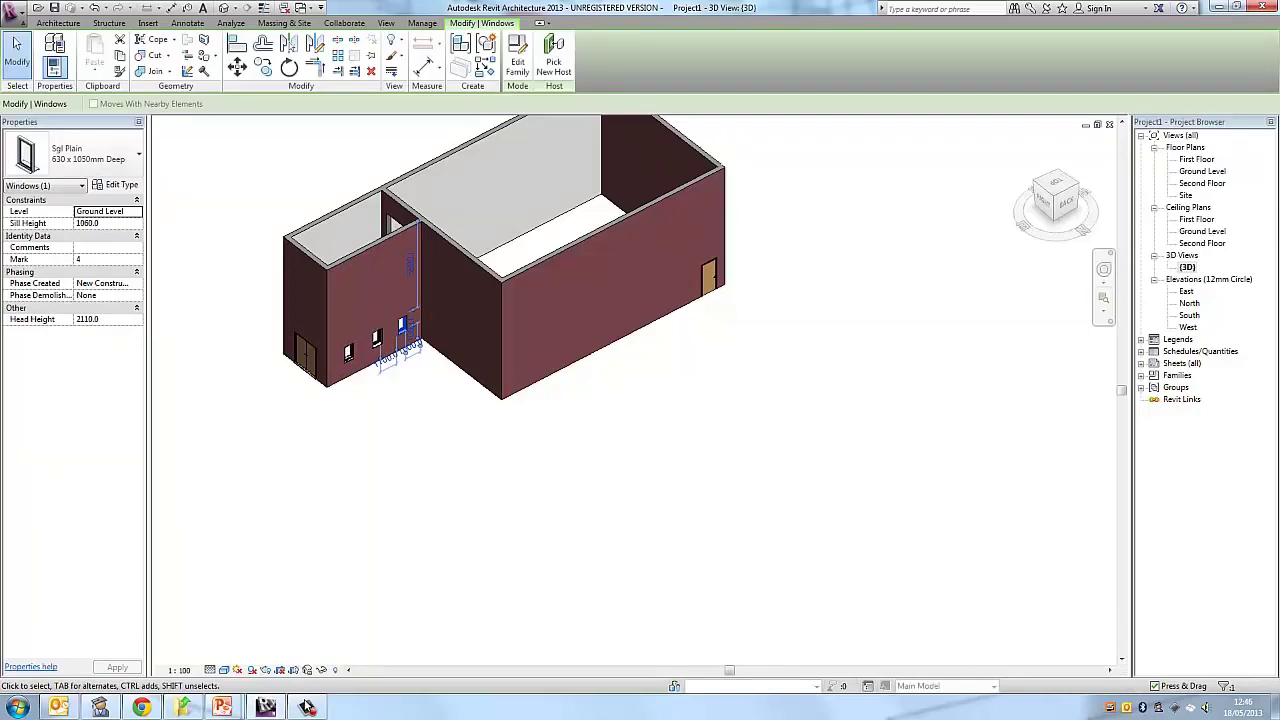
{"action": "scroll", "coordinate": [406, 393], "scroll_direction": "up", "scroll_amount": 4}
{"action": "mouse_move", "coordinate": [406, 393]}
{"action": "middle_mouse_down", "text": "shift"}
{"action": "mouse_move", "coordinate": [316, 420]}
{"action": "mouse_move", "coordinate": [396, 636]}
{"action": "mouse_move", "coordinate": [402, 540]}
{"action": "middle_mouse_up", "text": "shift"}
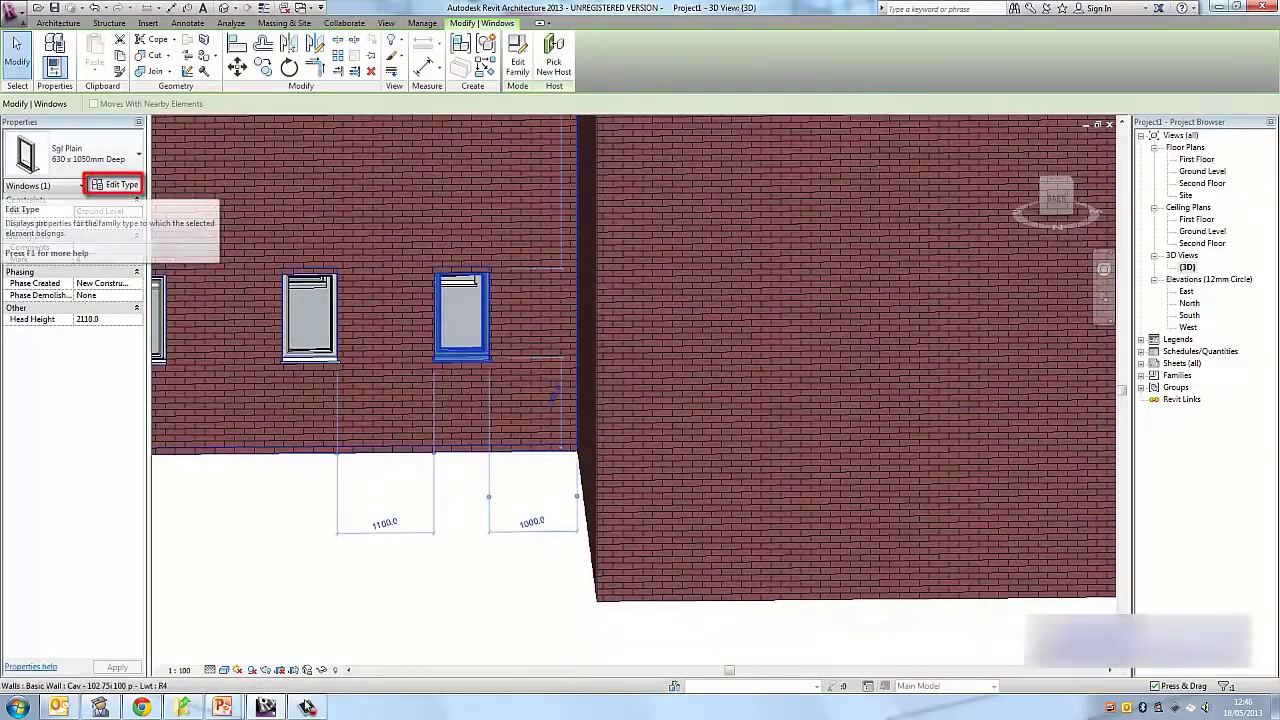
{"action": "left_click", "coordinate": [115, 185]}
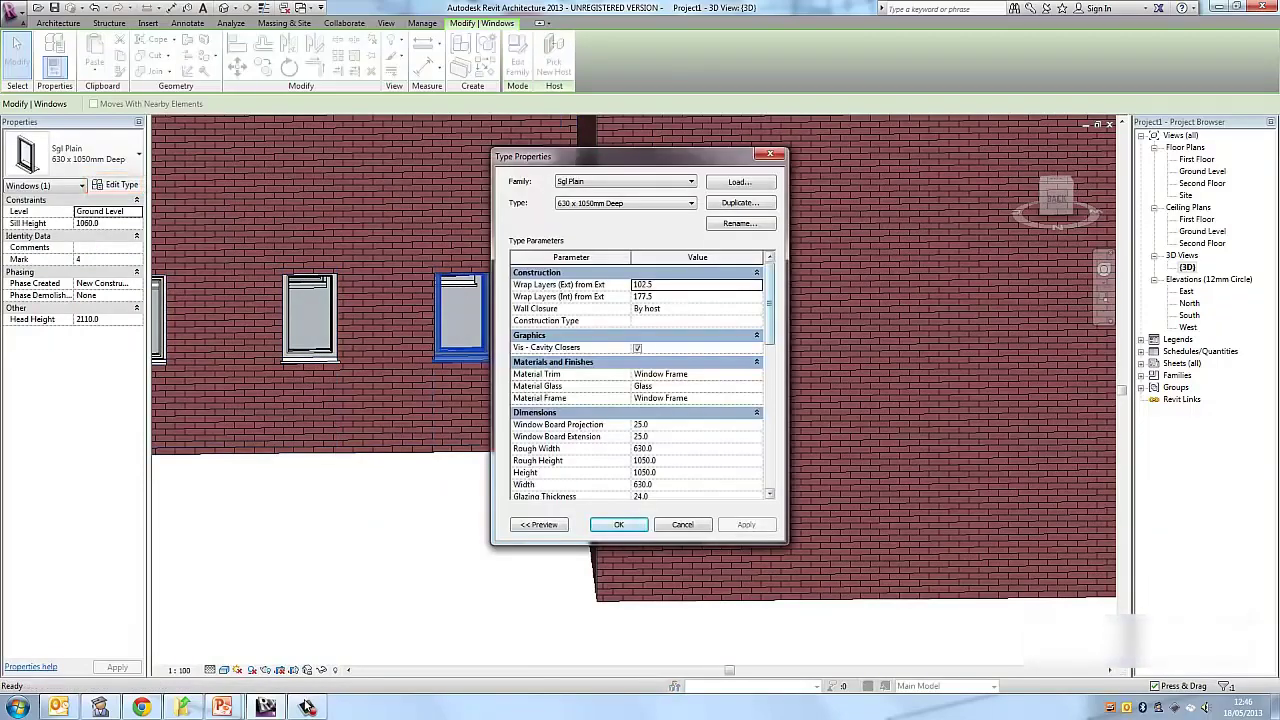
{"action": "scroll", "coordinate": [636, 380], "scroll_direction": "down", "scroll_amount": 2}
{"action": "scroll", "coordinate": [636, 380], "scroll_direction": "down", "scroll_amount": 2}
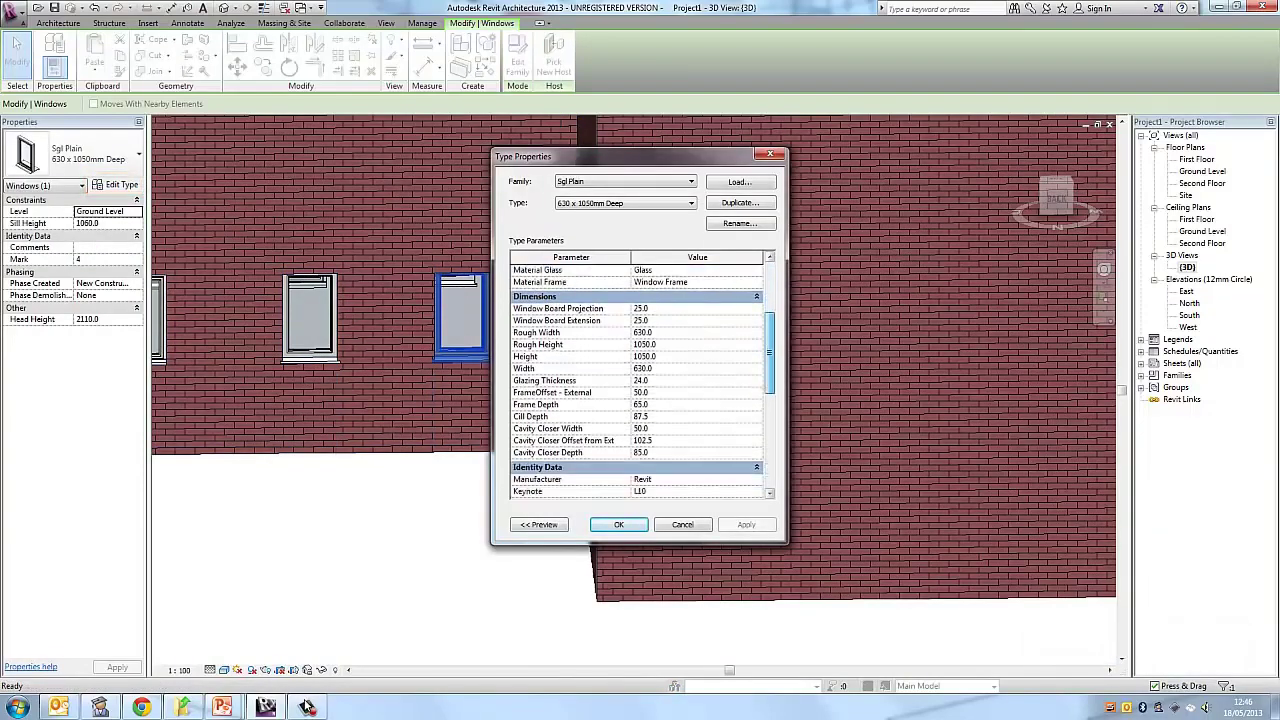
{"action": "scroll", "coordinate": [636, 380], "scroll_direction": "down", "scroll_amount": 10}
{"action": "scroll", "coordinate": [636, 380], "scroll_direction": "up", "scroll_amount": 5}
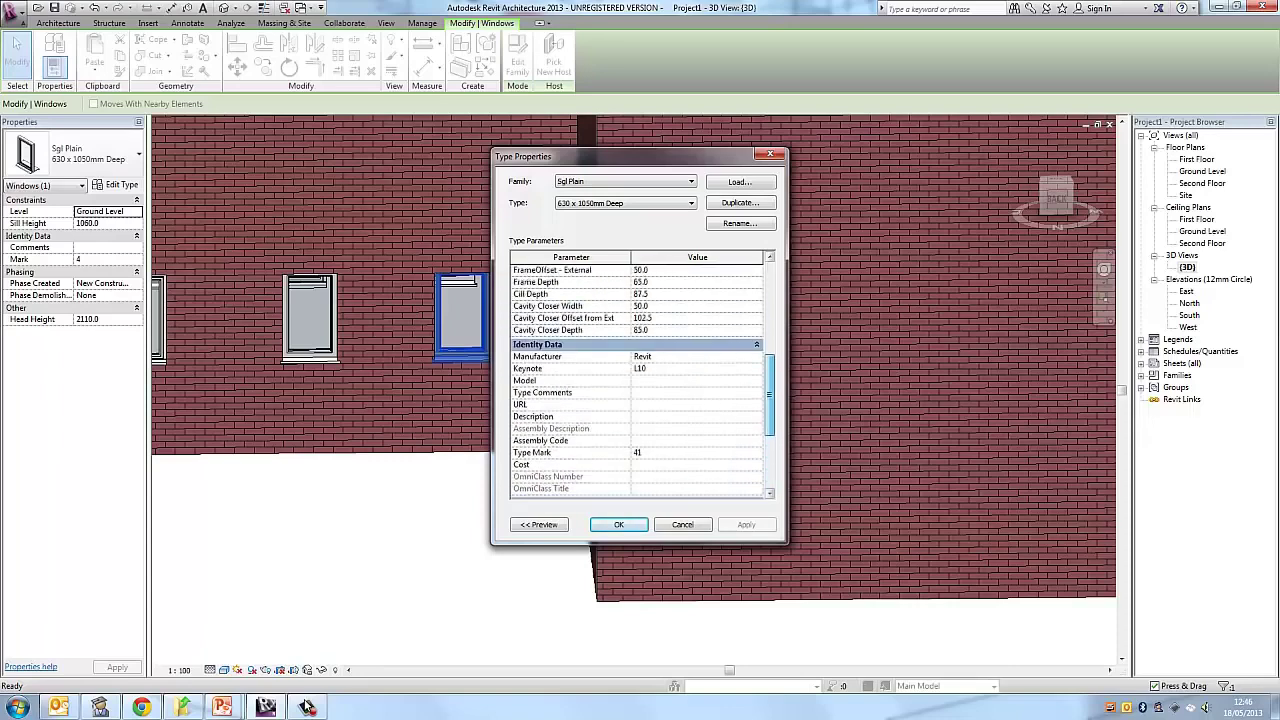
{"action": "scroll", "coordinate": [636, 380], "scroll_direction": "up", "scroll_amount": 5}
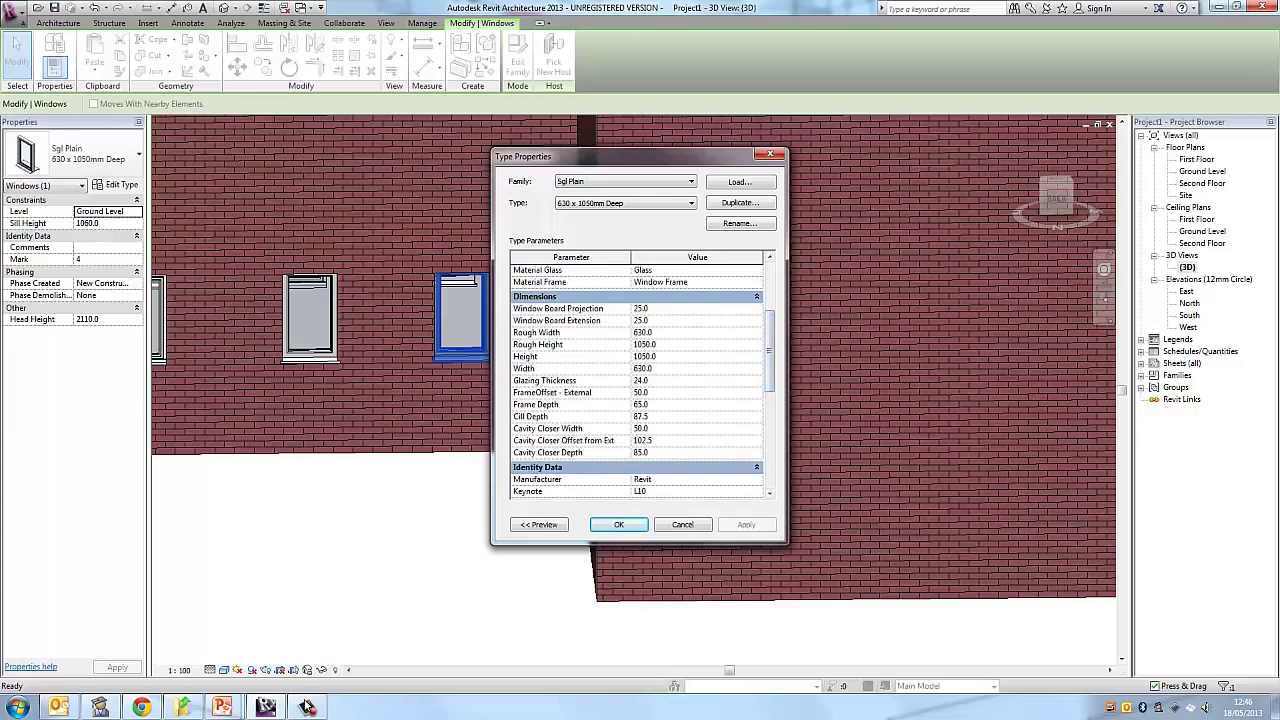
Try a width of 700 mm on the Sgl Plain window type, and undo the change
{"action": "left_click", "coordinate": [654, 369]}
{"action": "left_click_drag", "start_coordinate": [648, 369], "coordinate": [633, 369]}
{"action": "type", "text": "700"}
{"action": "left_click", "coordinate": [746, 525]}
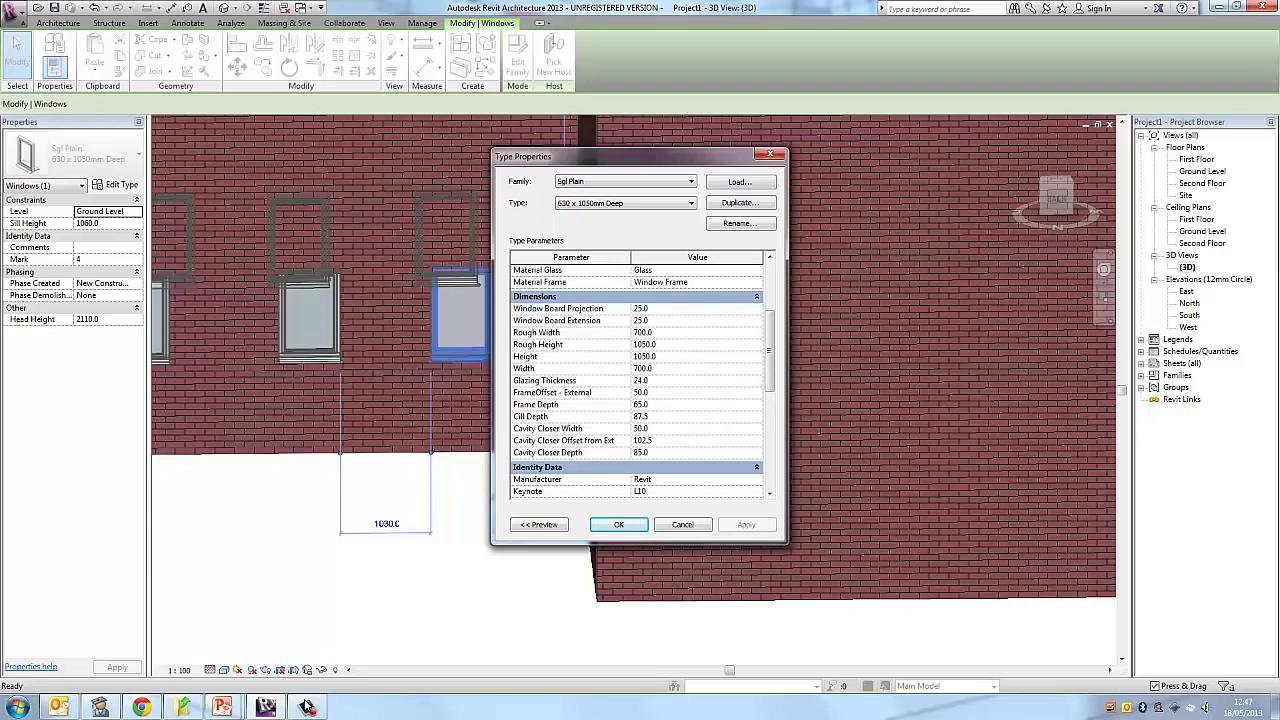
{"action": "scroll", "coordinate": [637, 380], "scroll_direction": "down", "scroll_amount": 2}
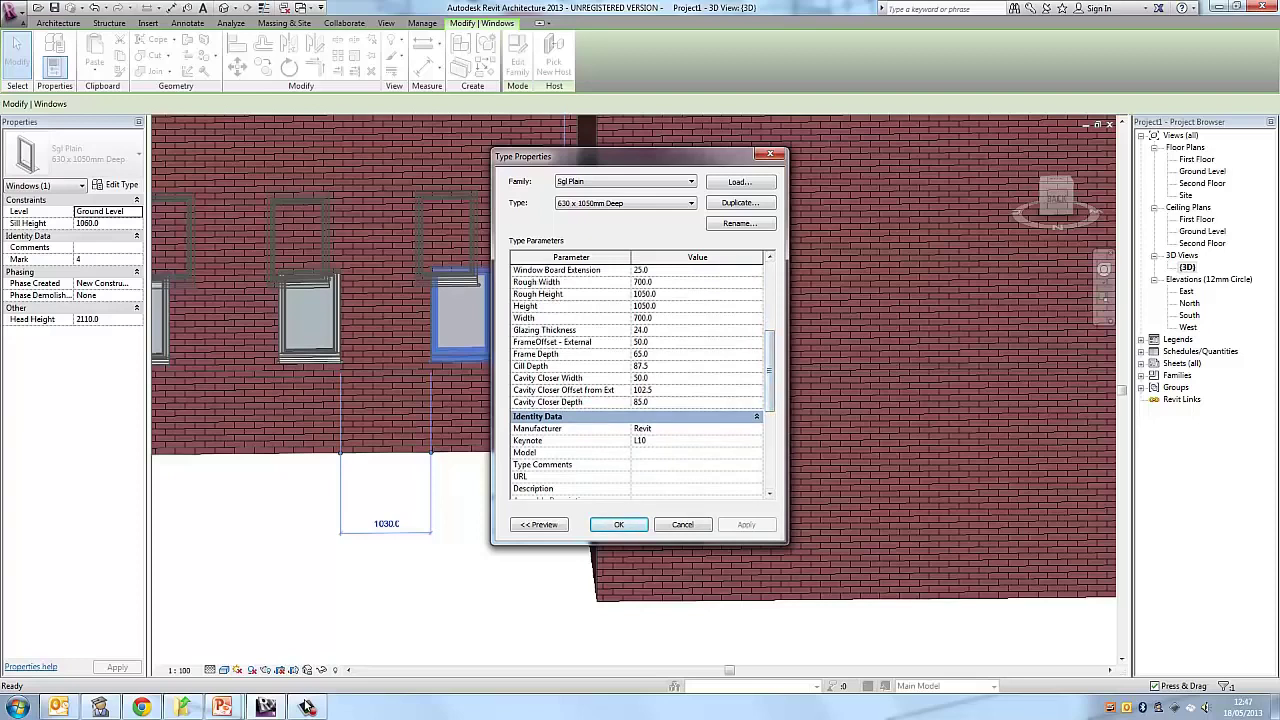
{"action": "left_click", "coordinate": [618, 524]}
{"action": "key", "text": "Escape"}
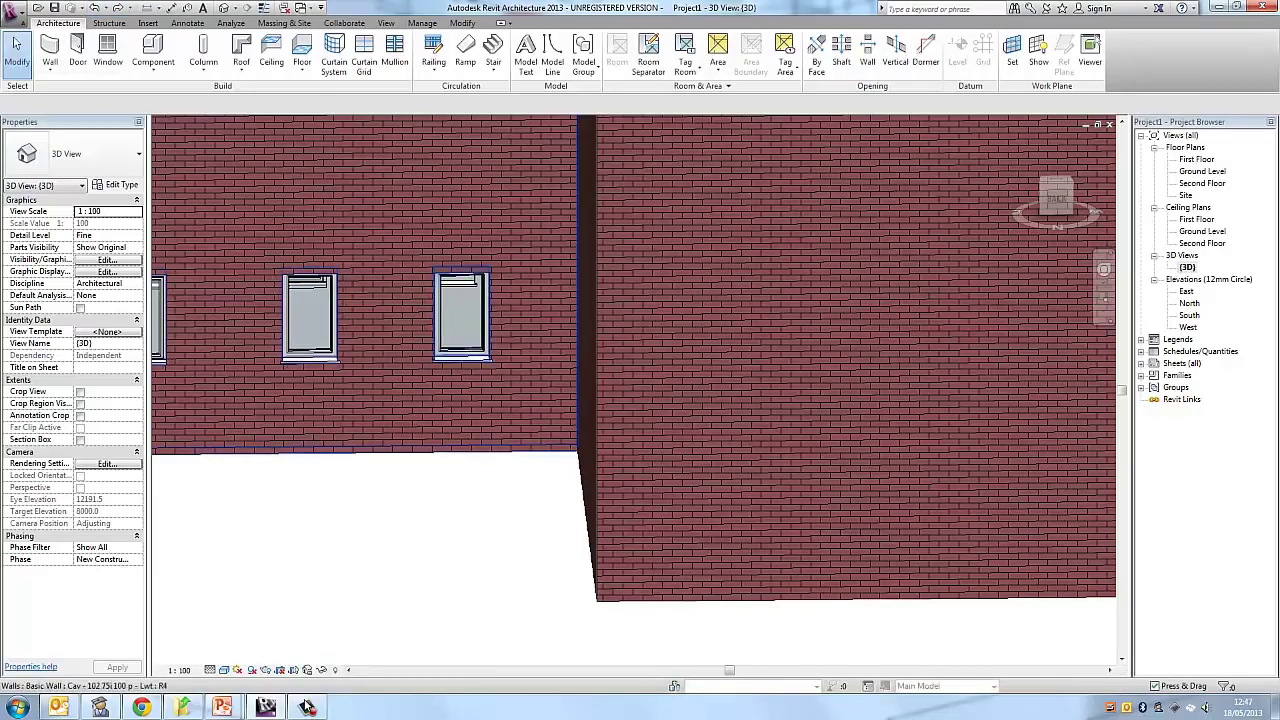
{"action": "left_click", "coordinate": [95, 8]}
{"action": "key", "text": "ctrl+y"}
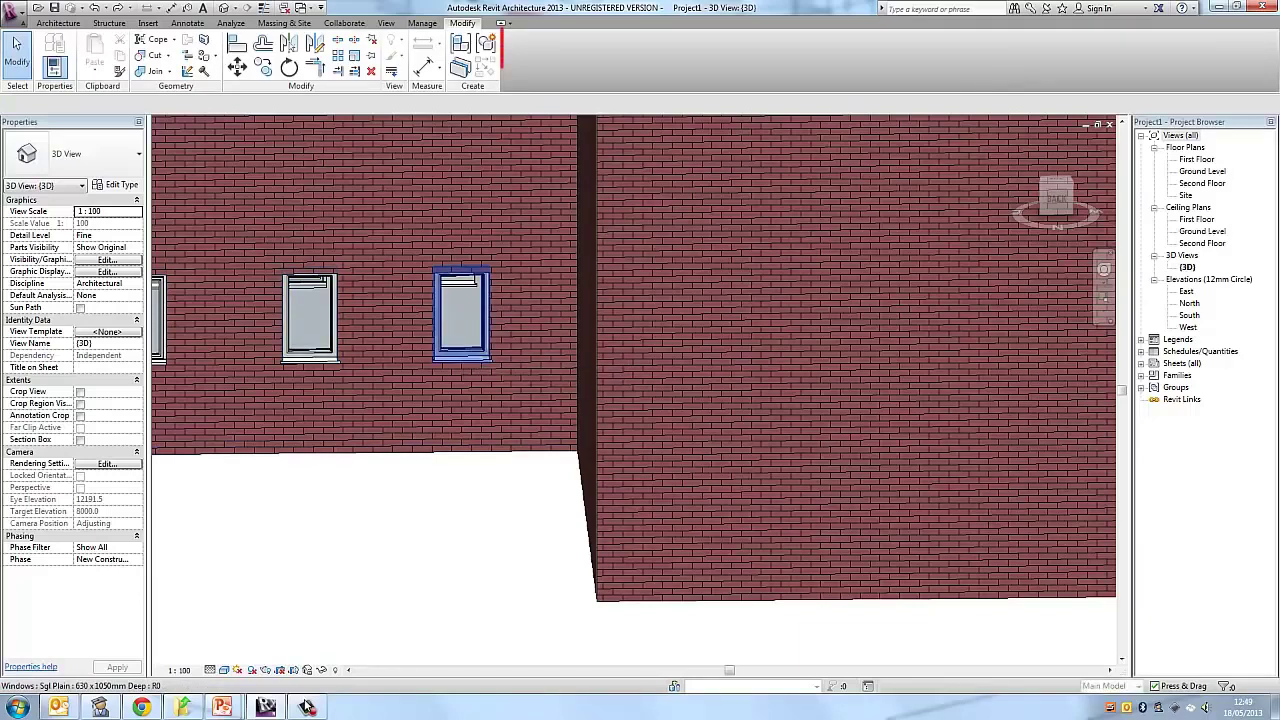
Open the family of the north-wall window nearest the main building for editing
{"action": "left_click", "coordinate": [478, 352]}
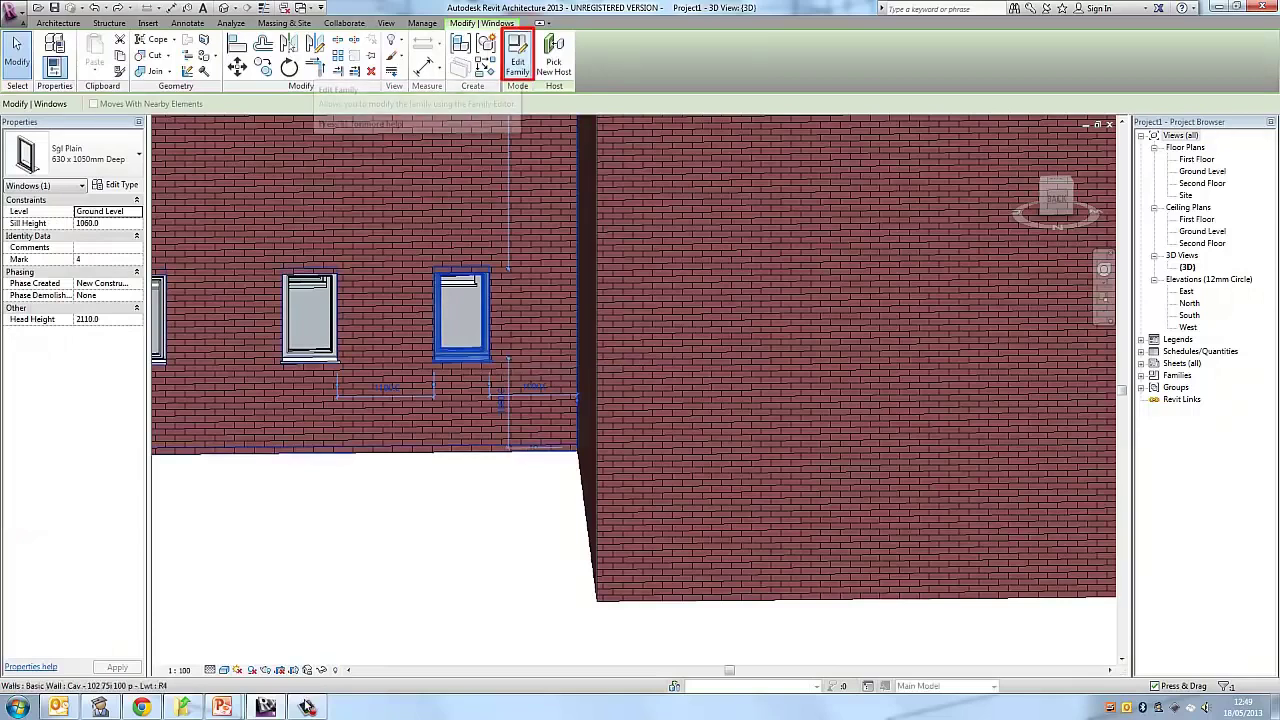
{"action": "left_click", "coordinate": [517, 58]}
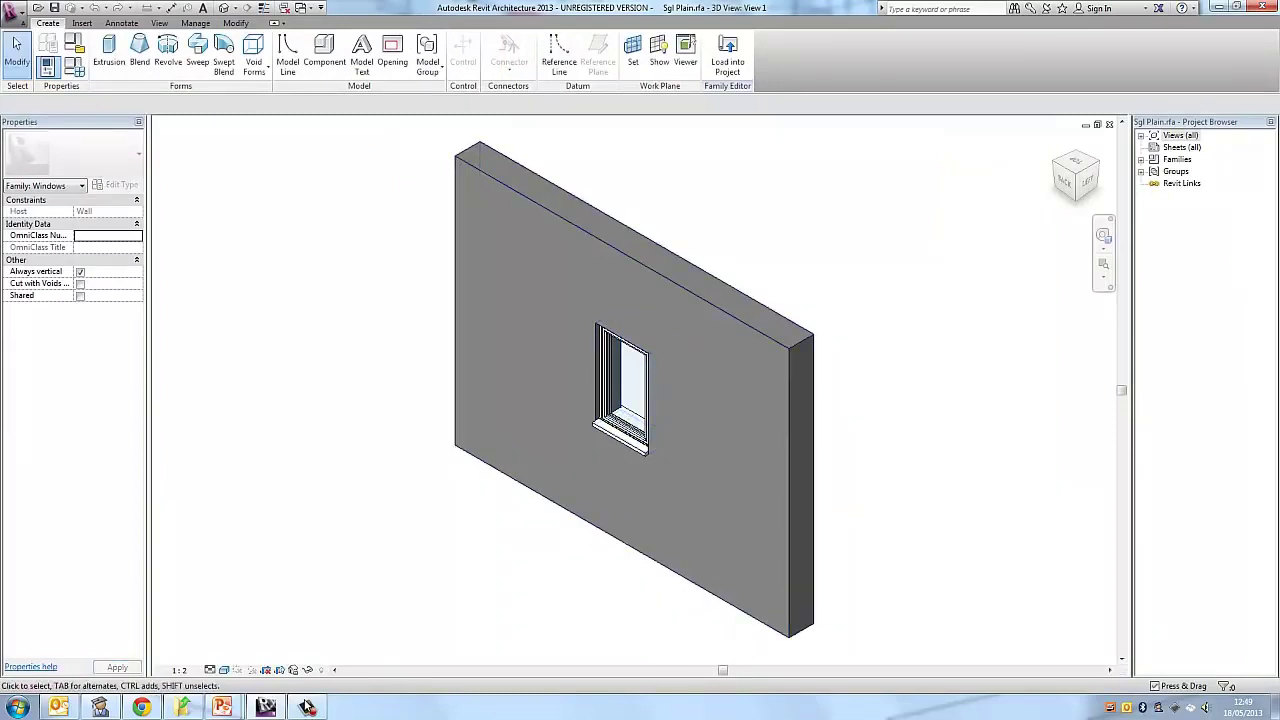
{"action": "left_click", "coordinate": [622, 541]}
{"action": "key", "text": "Escape"}
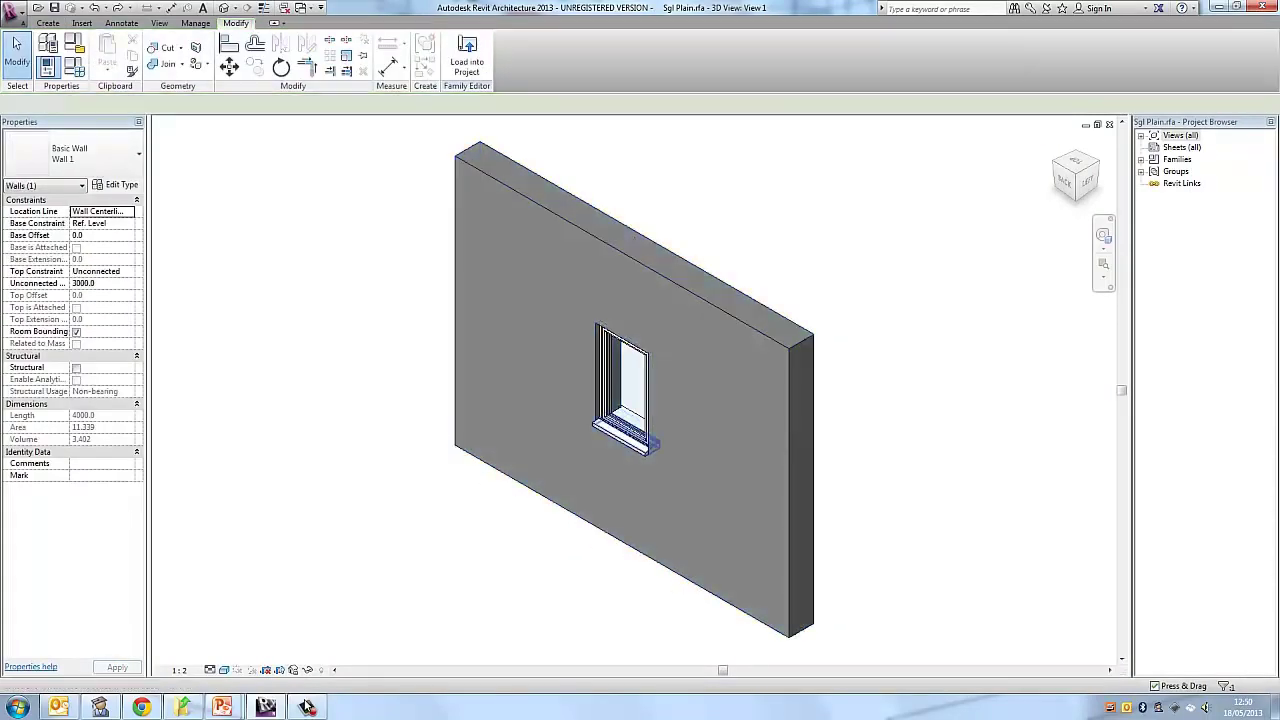
Edit the window sill's extrusion sketch, removing its constraints, and pull the front profile line outward to about 222.5 mm from the frame
{"action": "left_click", "coordinate": [625, 433]}
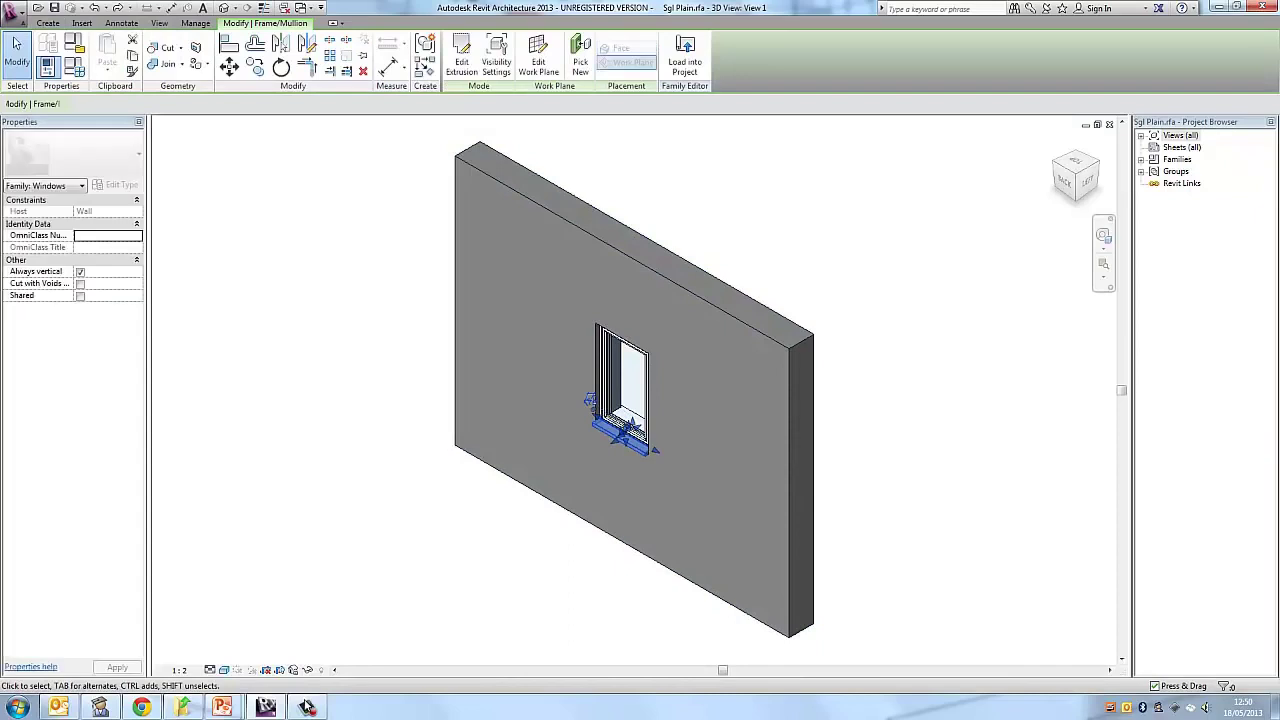
{"action": "left_click", "coordinate": [461, 58]}
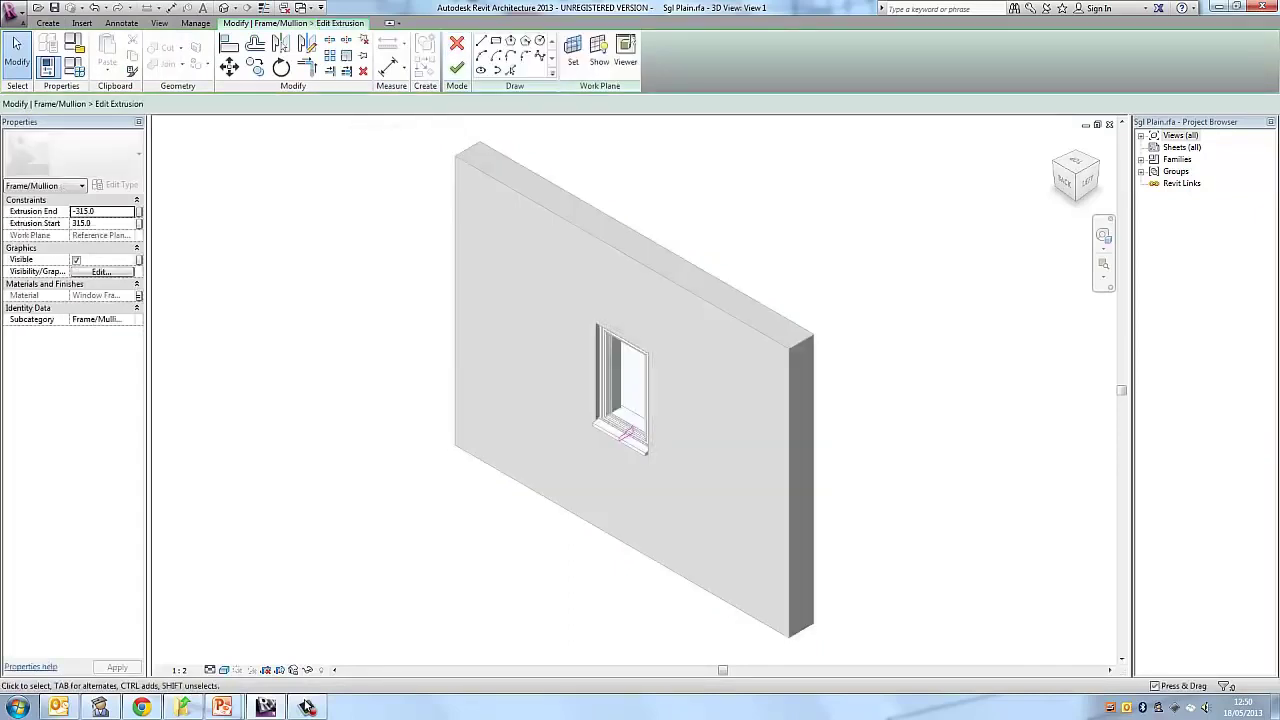
{"action": "scroll", "coordinate": [622, 432], "scroll_direction": "up", "scroll_amount": 5}
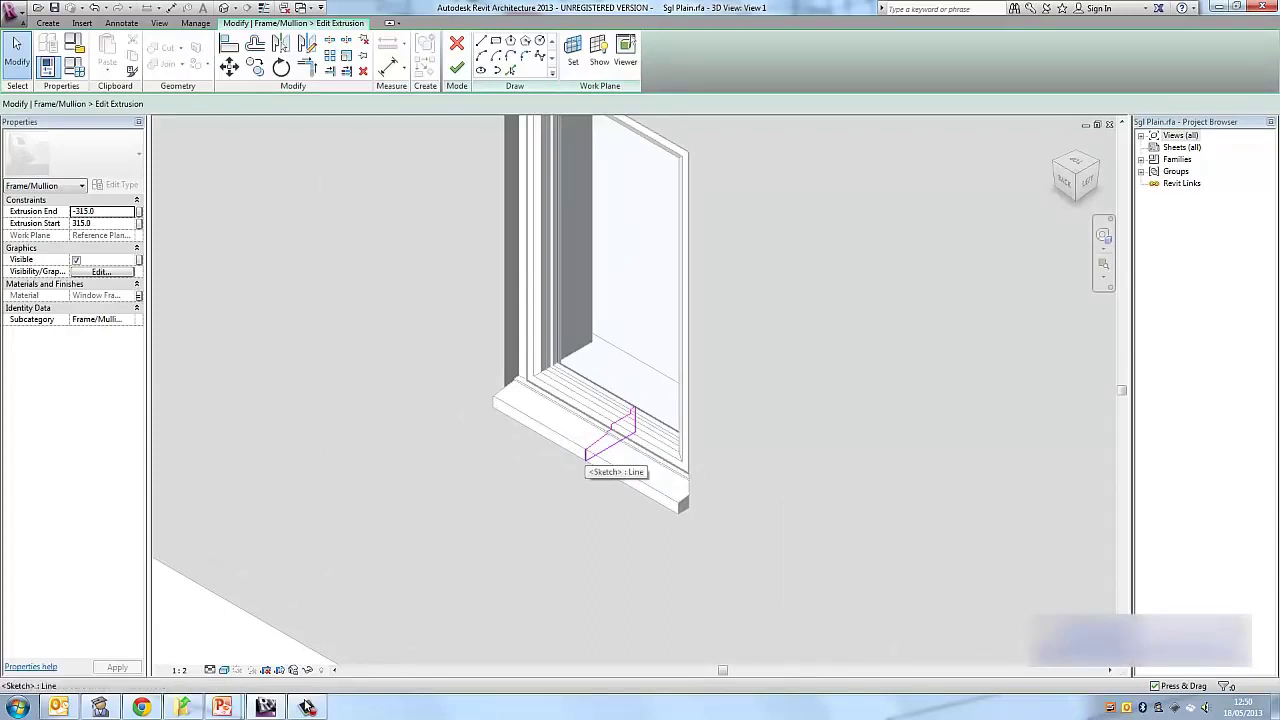
{"action": "left_click", "coordinate": [587, 452]}
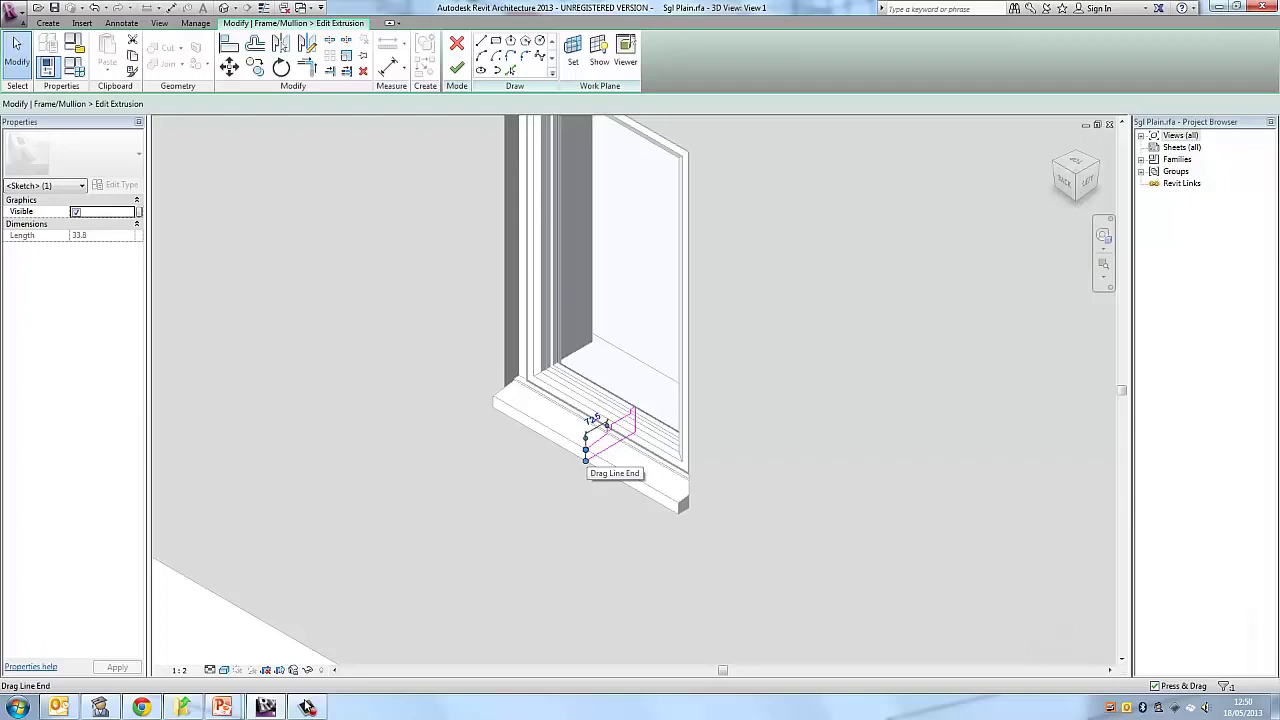
{"action": "left_click_drag", "start_coordinate": [585, 460], "coordinate": [584, 456]}
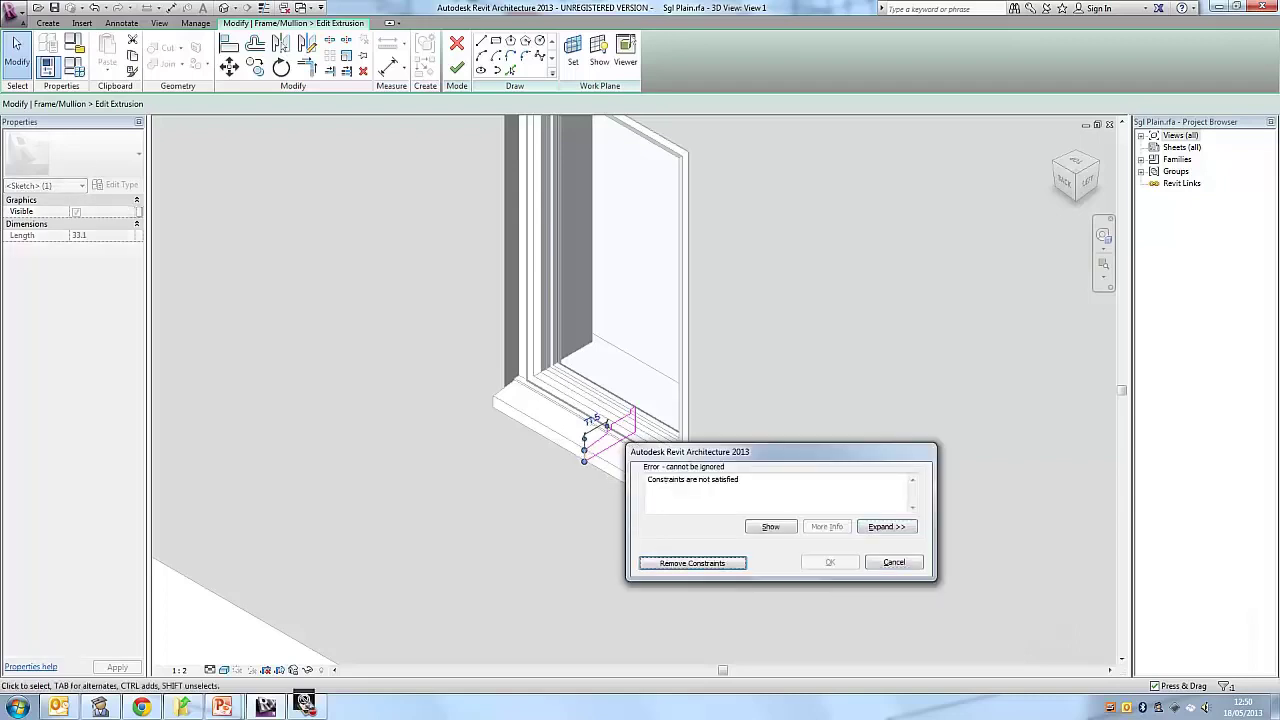
{"action": "key", "text": "Return"}
{"action": "key", "text": "Left"}
{"action": "key", "text": "Left"}
{"action": "key", "text": "Left"}
{"action": "left_click_drag", "start_coordinate": [579, 463], "coordinate": [541, 484]}
{"action": "key", "text": "3"}
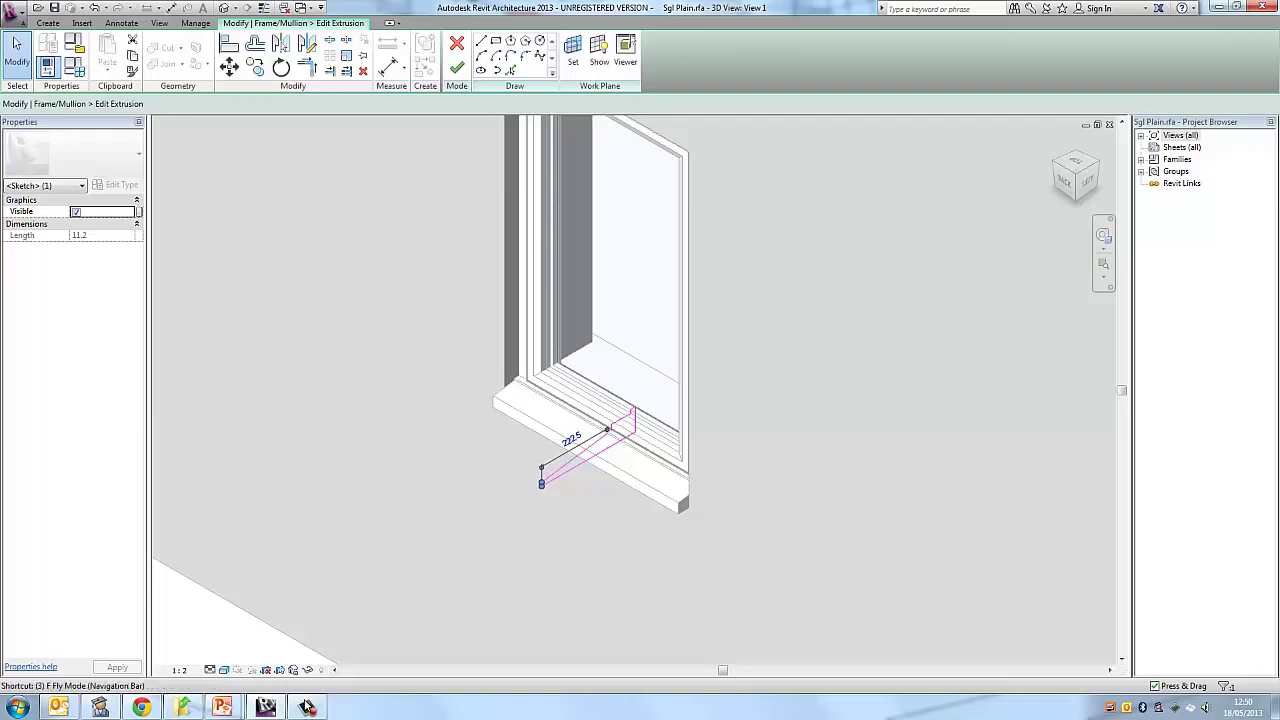
Accept 222.5 mm as the sill's projection dimension and finish editing the extrusion
{"action": "left_click", "coordinate": [570, 440]}
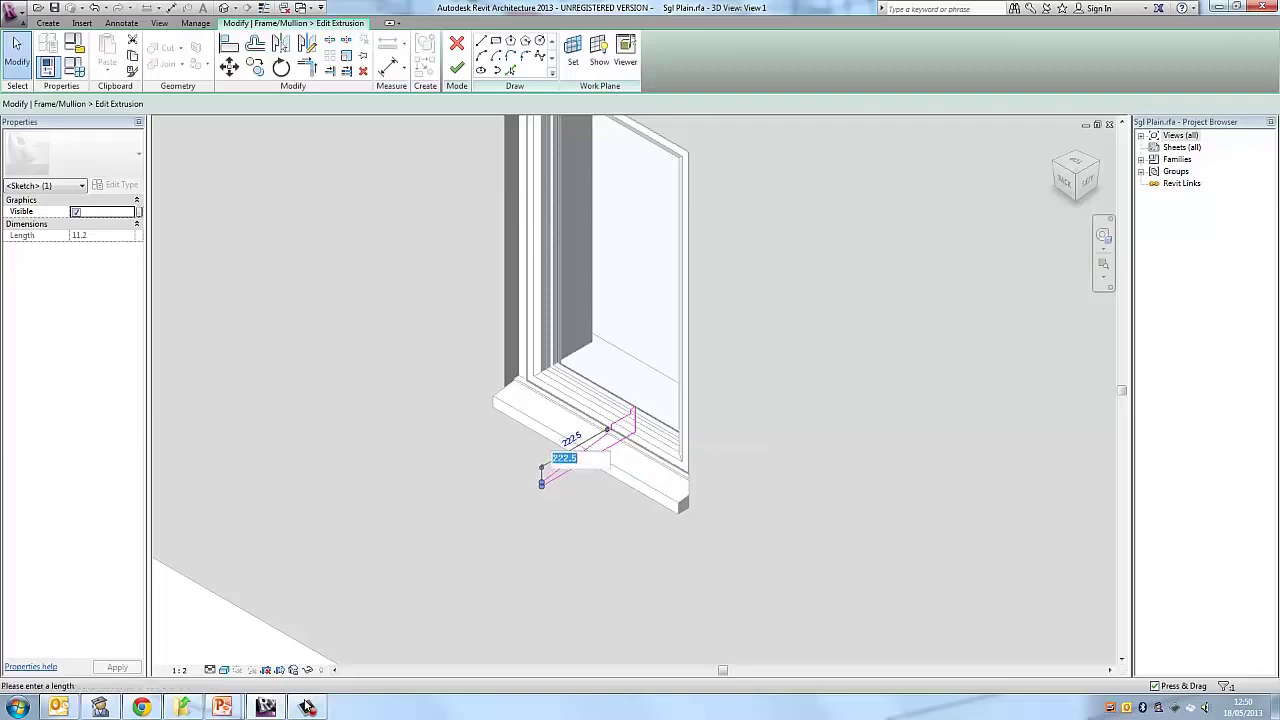
{"action": "key", "text": "Return"}
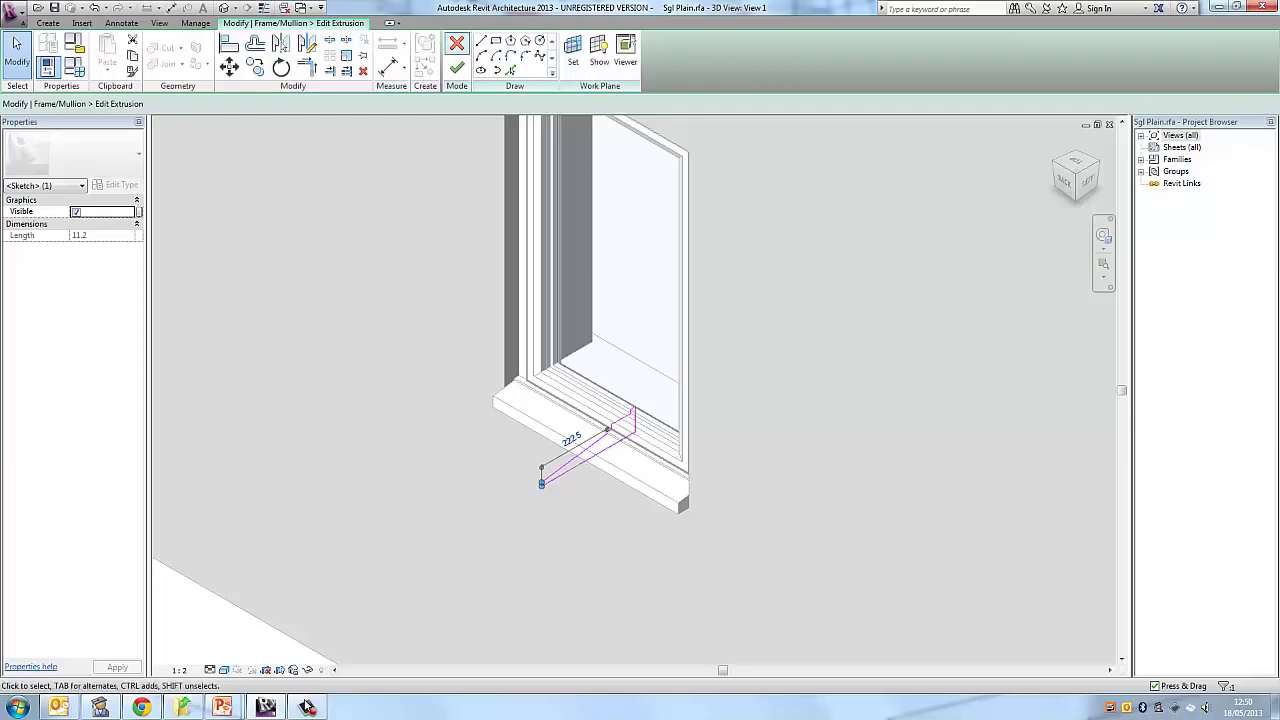
{"action": "left_click", "coordinate": [457, 67]}
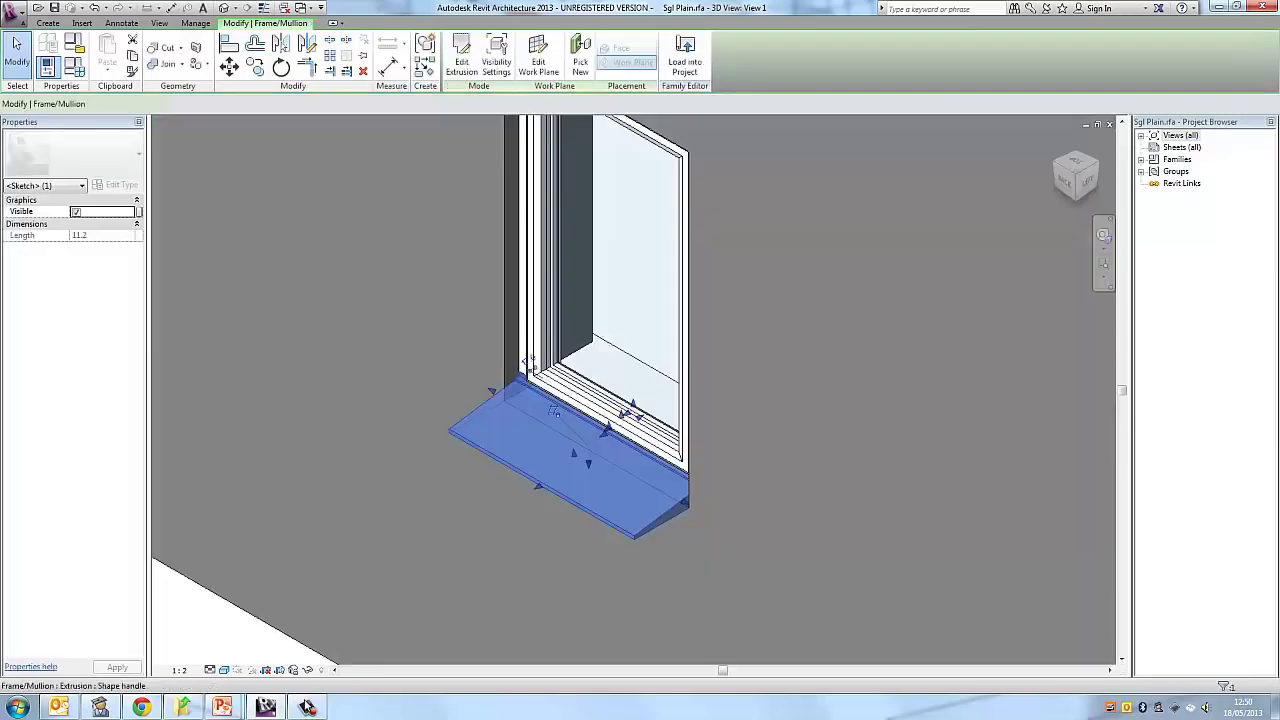
{"action": "key", "text": "Escape"}
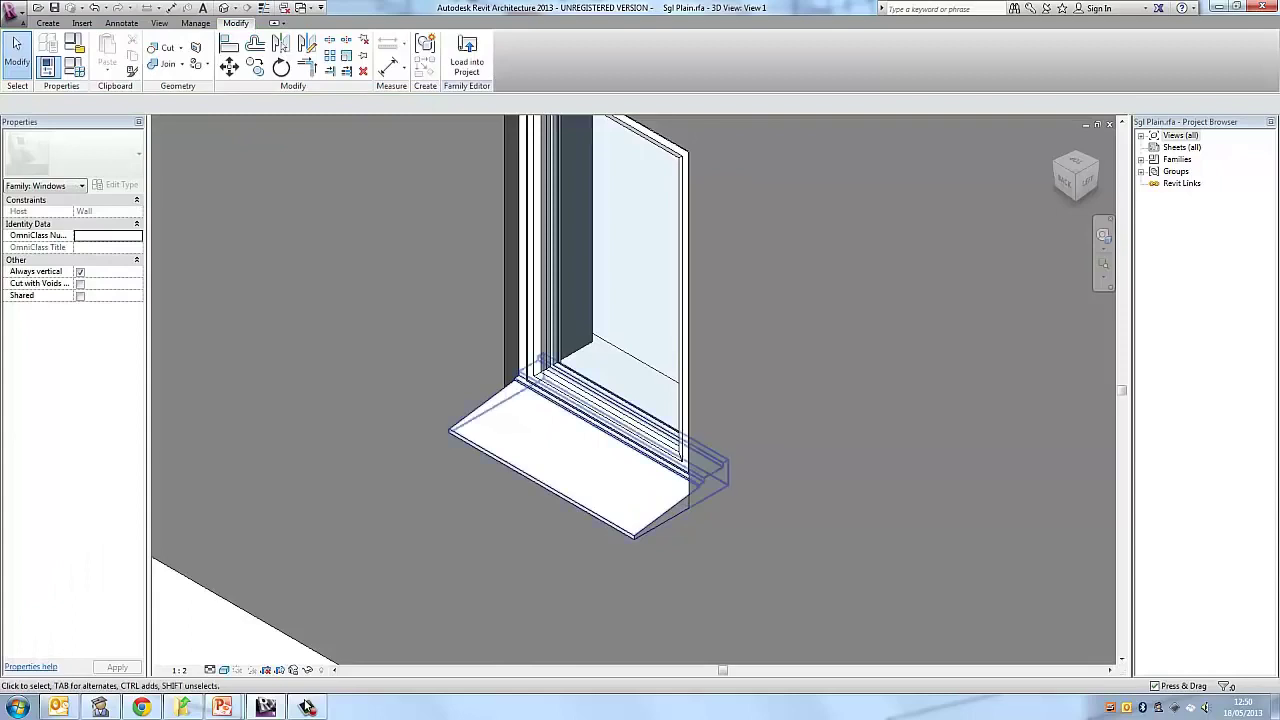
Close the modified window family and save it as a family file named "Window rema"
{"action": "left_click", "coordinate": [48, 23]}
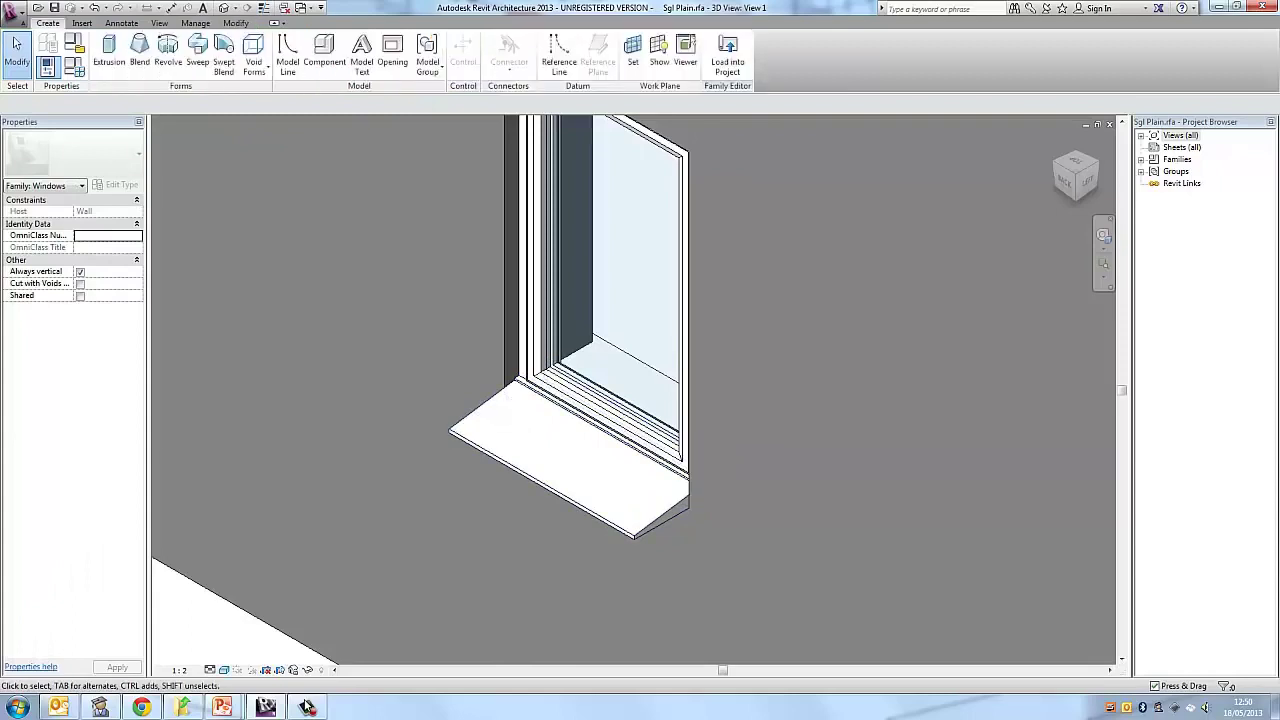
{"action": "left_click", "coordinate": [1109, 124]}
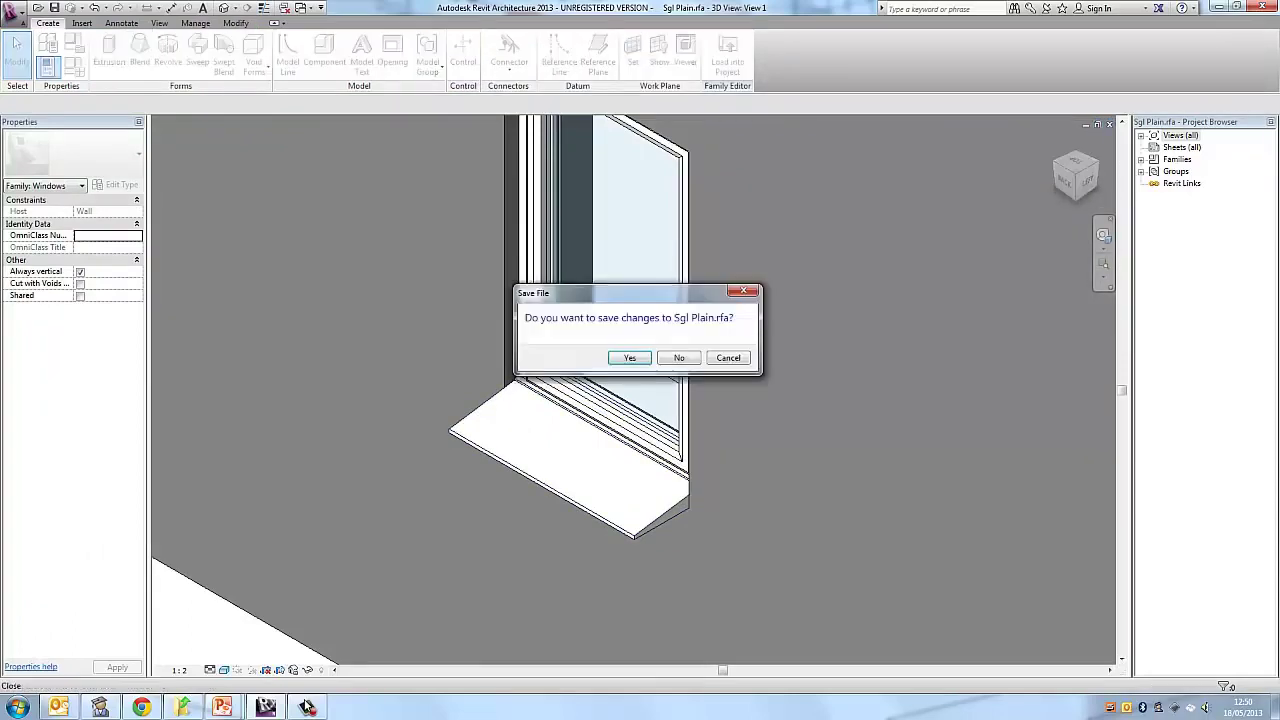
{"action": "left_click", "coordinate": [629, 358]}
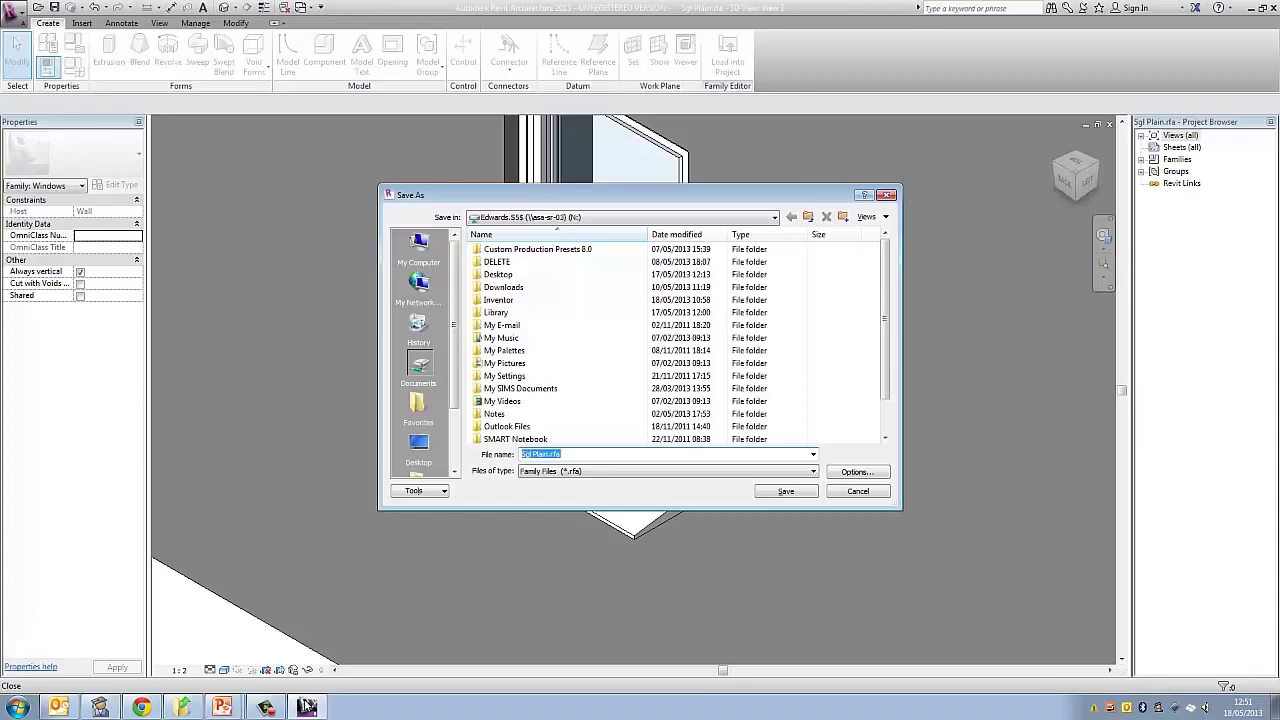
{"action": "key", "text": "BackSpace"}
{"action": "type", "text": "Window"}
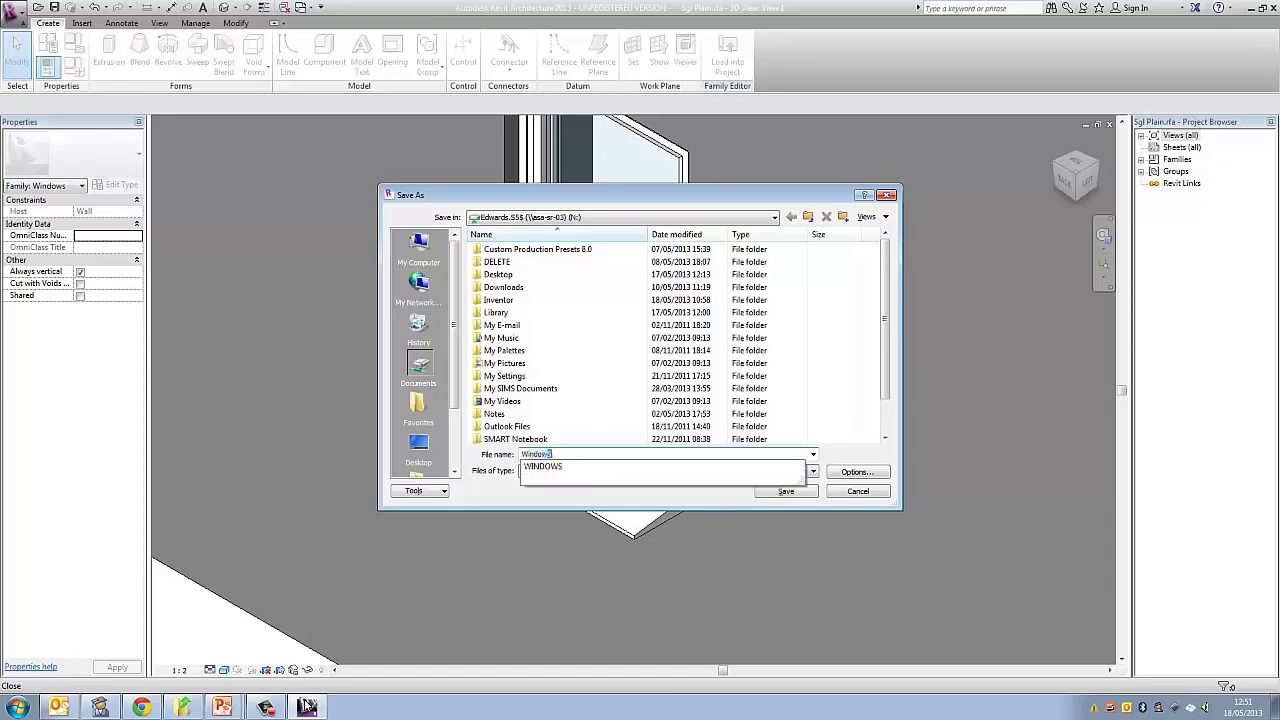
{"action": "type", "text": " rema"}
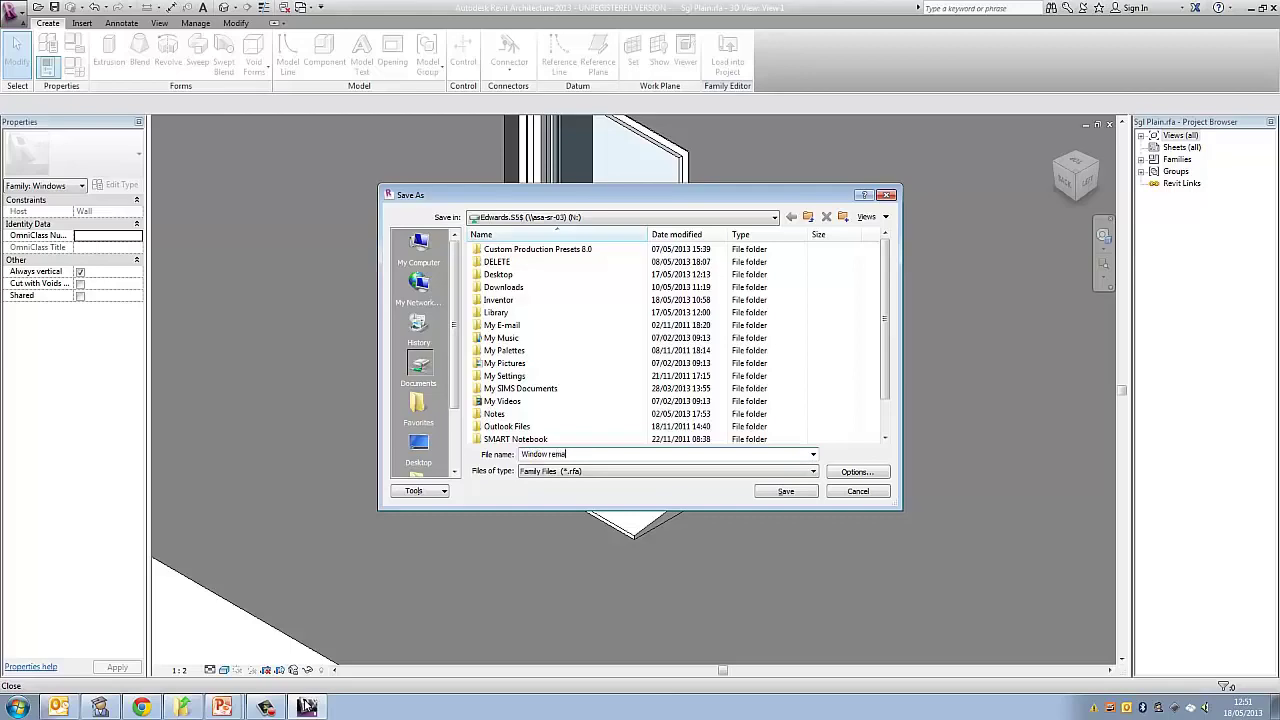
{"action": "key", "text": "Tab"}
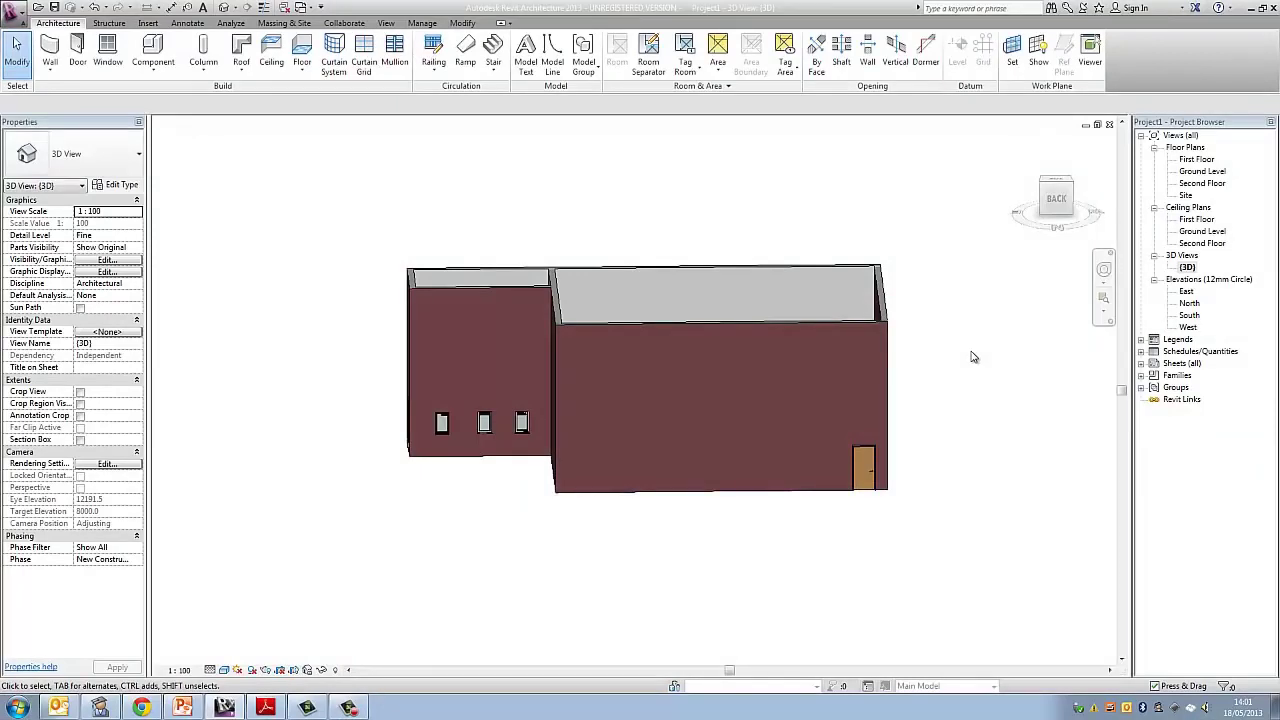
In the Ground Level plan, start a floor boundary with Pick Lines and pick the cavity line of the main building's north wall
{"action": "double_click", "coordinate": [1202, 171]}
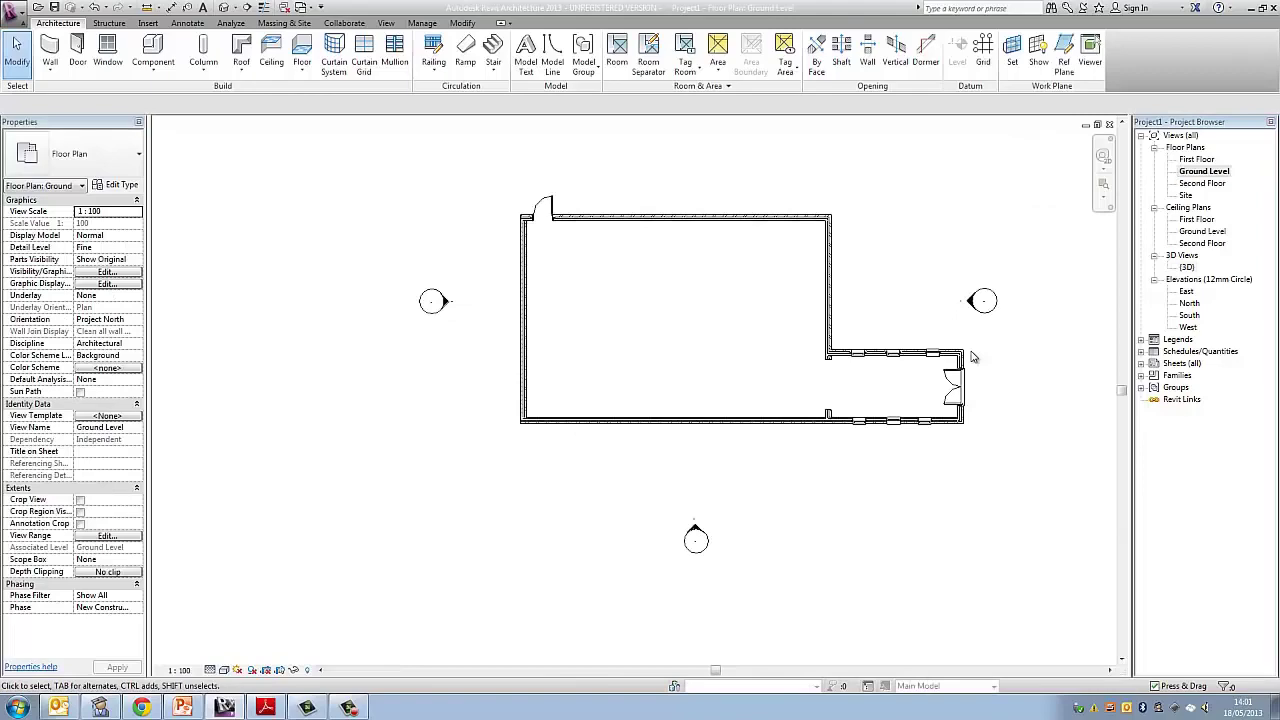
{"action": "scroll", "coordinate": [973, 357], "scroll_direction": "up", "scroll_amount": 3}
{"action": "scroll", "coordinate": [973, 357], "scroll_direction": "down", "scroll_amount": 2}
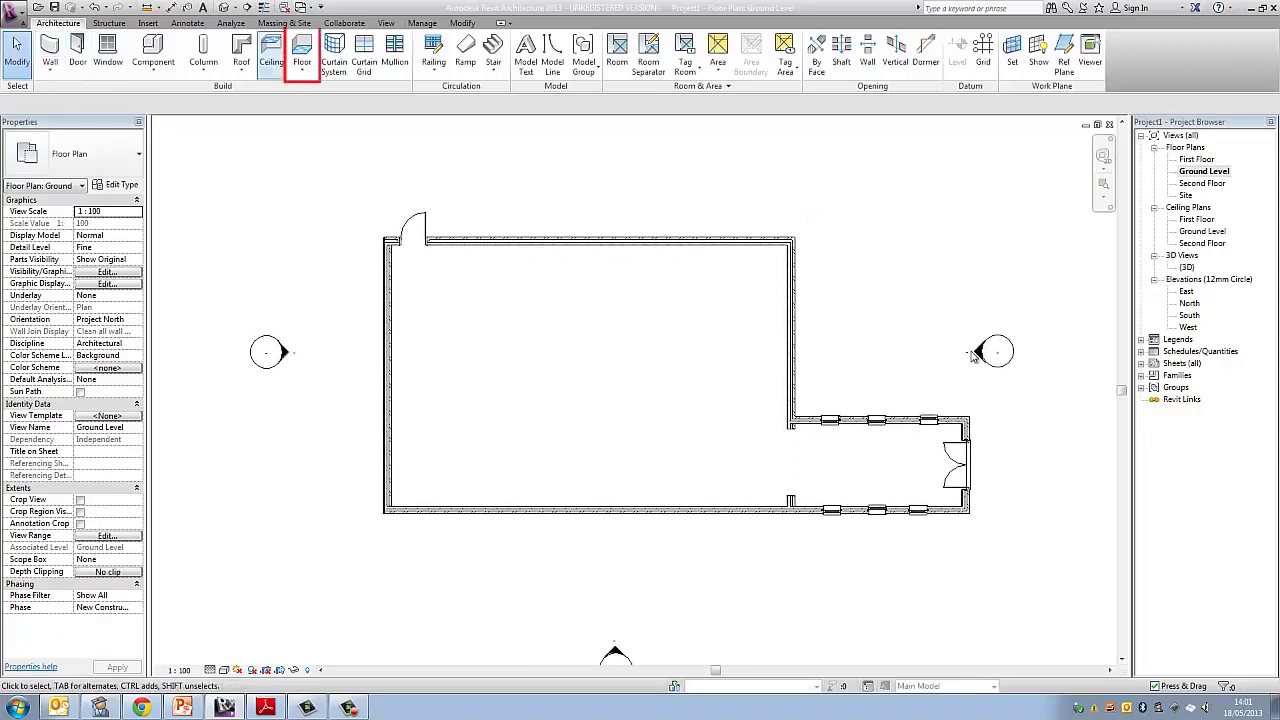
{"action": "left_click", "coordinate": [302, 48]}
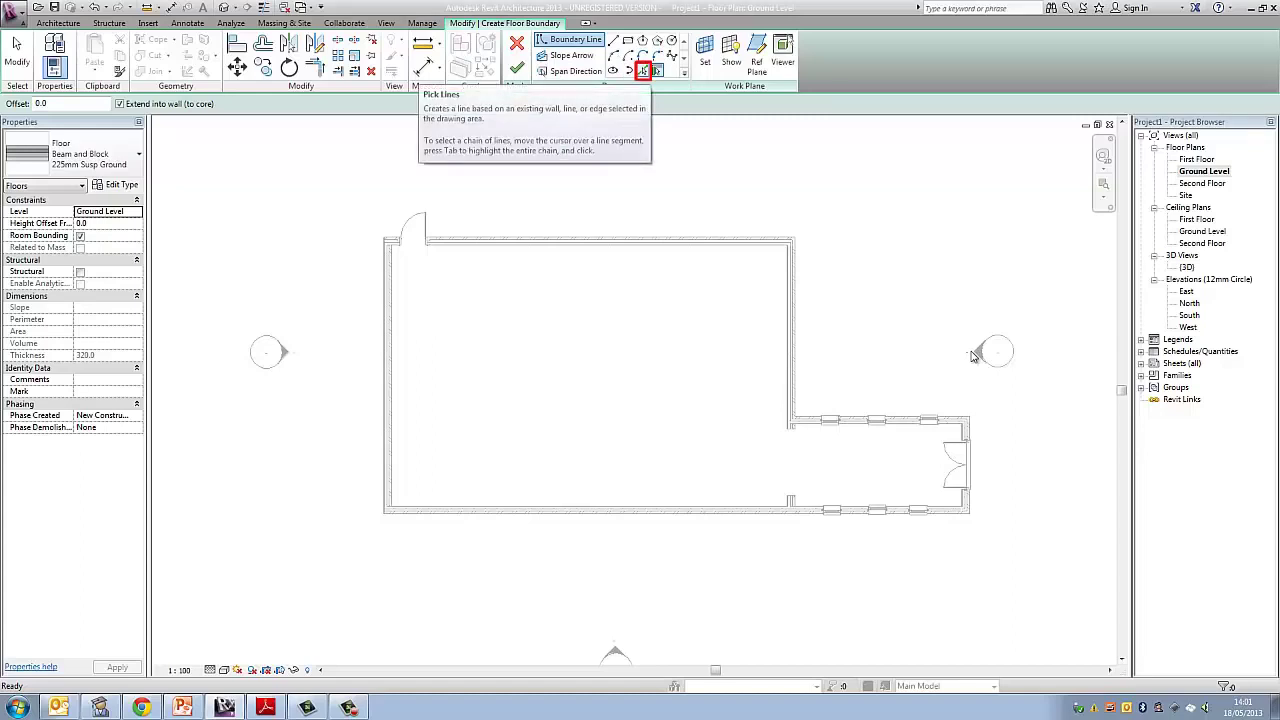
{"action": "key", "text": "p"}
{"action": "key", "text": "l"}
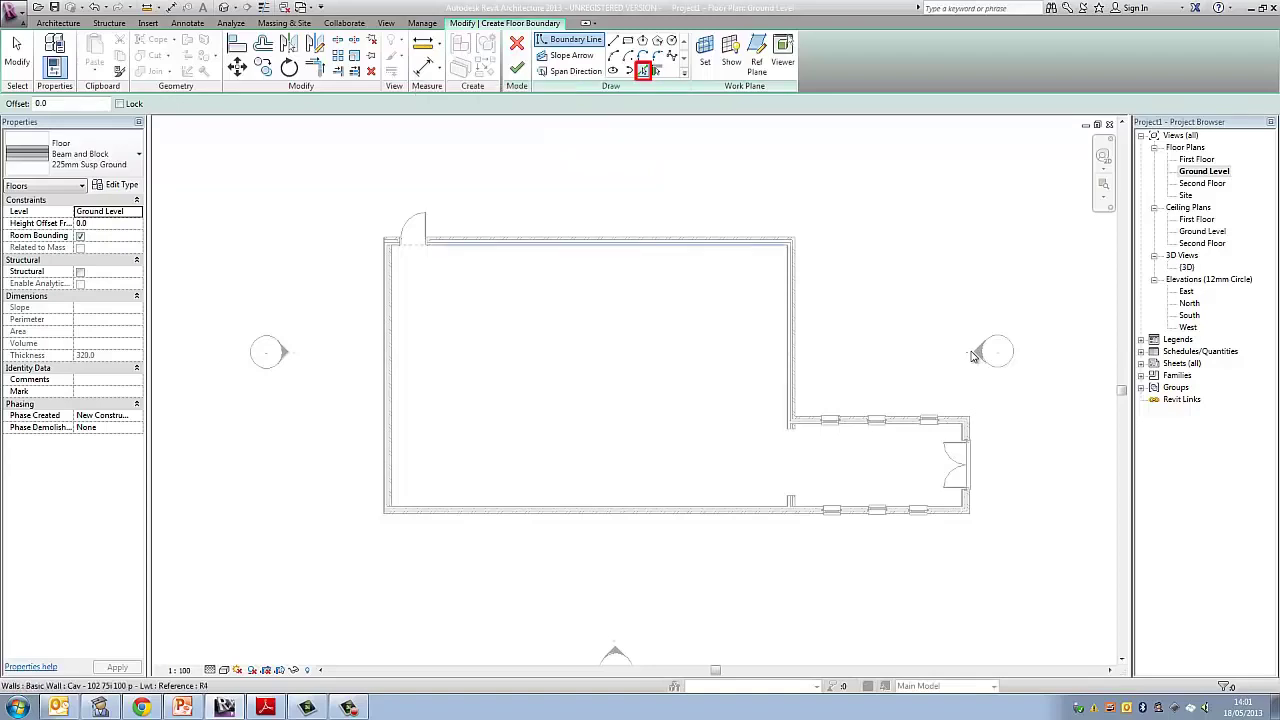
{"action": "scroll", "coordinate": [973, 357], "scroll_direction": "up", "scroll_amount": 5}
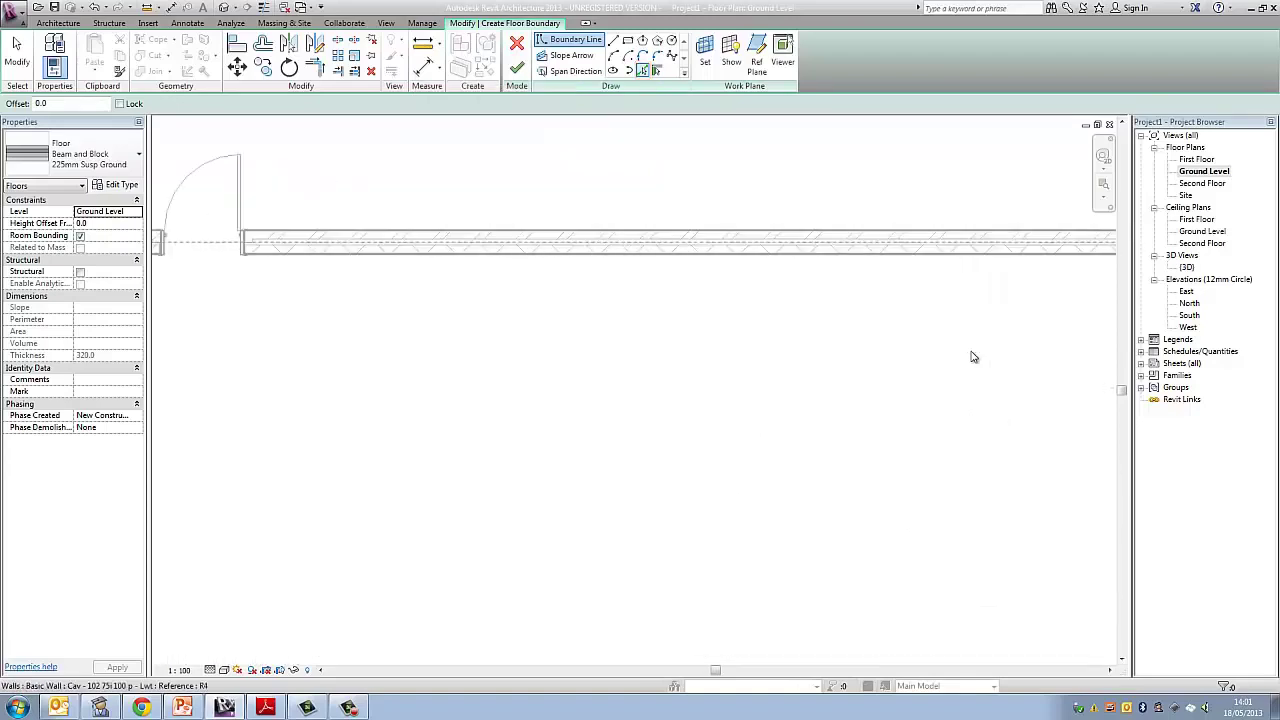
{"action": "left_click", "coordinate": [609, 243]}
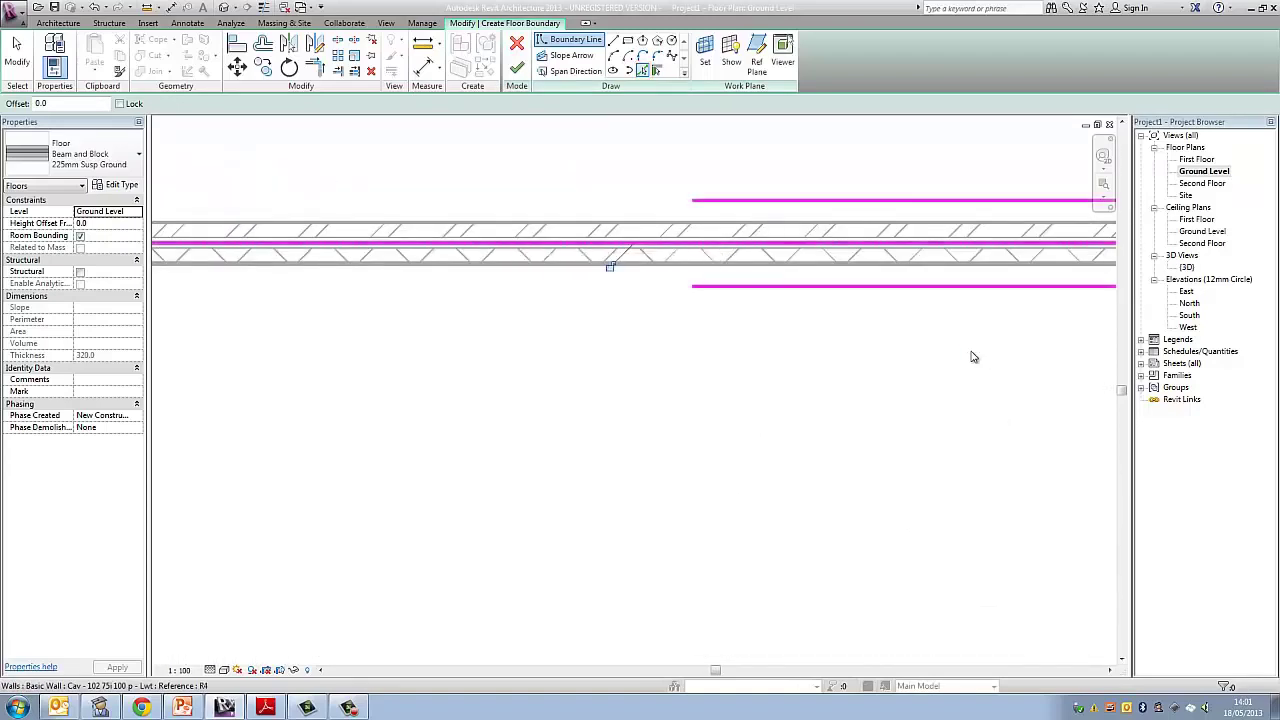
Pick the cavity lines of the remaining outer walls to carry the floor boundary around the extension and main building
{"action": "scroll", "coordinate": [630, 262], "scroll_direction": "down", "scroll_amount": 5}
{"action": "scroll", "coordinate": [520, 246], "scroll_direction": "up", "scroll_amount": 4}
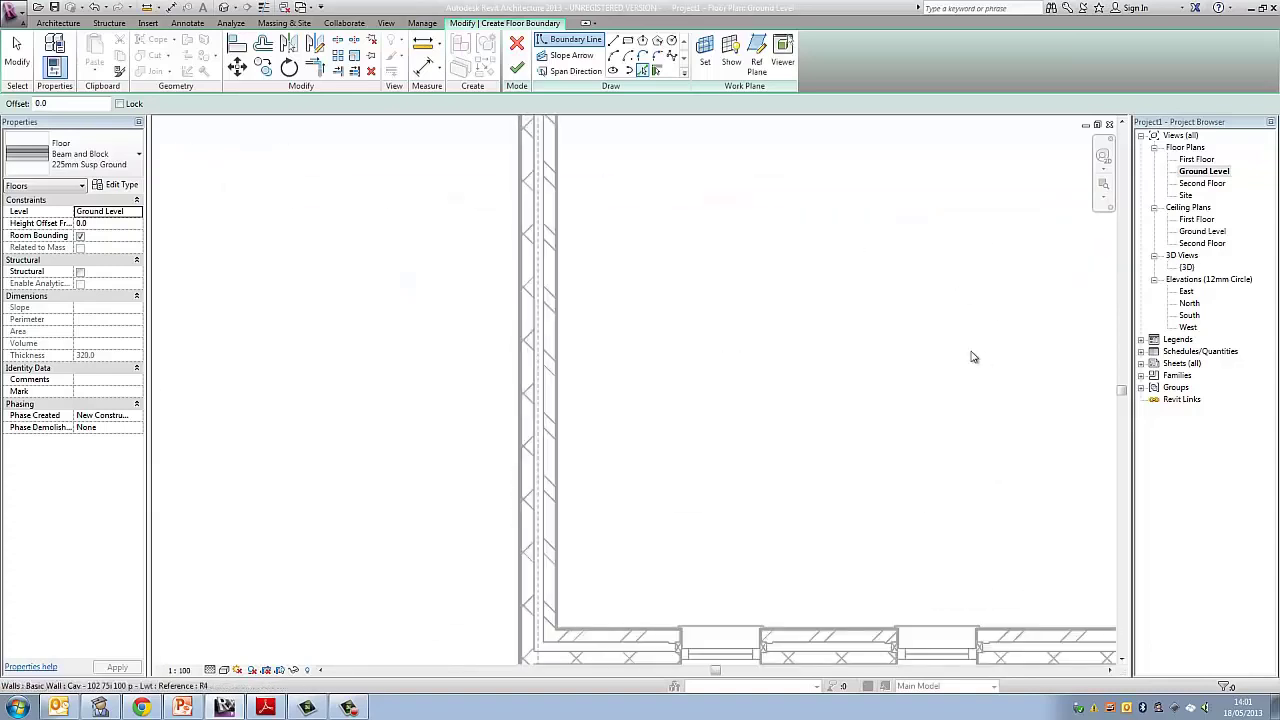
{"action": "scroll", "coordinate": [620, 271], "scroll_direction": "up", "scroll_amount": 2}
{"action": "left_click", "coordinate": [620, 277]}
{"action": "left_click", "coordinate": [1013, 326]}
{"action": "left_click", "coordinate": [715, 523]}
{"action": "scroll", "coordinate": [715, 518], "scroll_direction": "down", "scroll_amount": 2}
{"action": "mouse_move", "coordinate": [715, 518]}
{"action": "middle_mouse_down"}
{"action": "mouse_move", "coordinate": [735, 506]}
{"action": "mouse_move", "coordinate": [1186, 526]}
{"action": "middle_mouse_up"}
{"action": "middle_click_drag", "start_coordinate": [780, 450], "coordinate": [972, 459]}
{"action": "scroll", "coordinate": [440, 497], "scroll_direction": "up", "scroll_amount": 2}
{"action": "left_click", "coordinate": [440, 497]}
{"action": "scroll", "coordinate": [519, 422], "scroll_direction": "down", "scroll_amount": 2}
{"action": "middle_click_drag", "start_coordinate": [519, 422], "coordinate": [519, 621]}
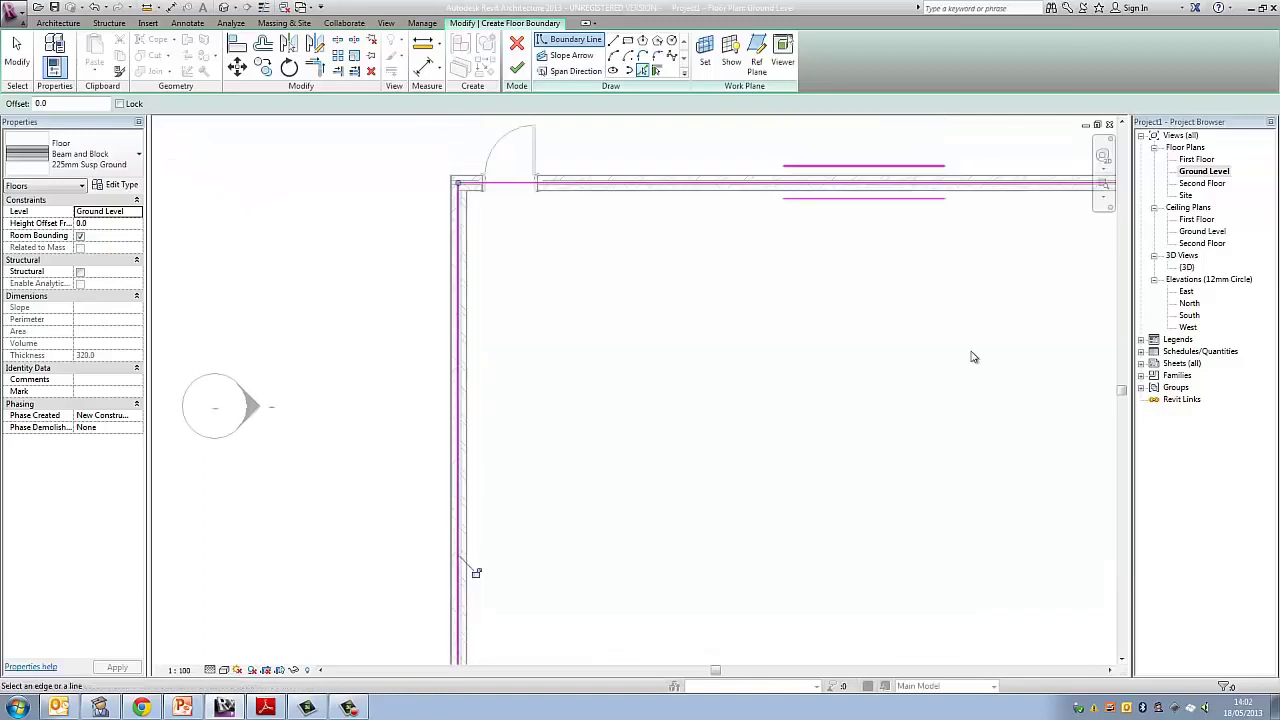
{"action": "key", "text": "Escape"}
{"action": "key", "text": "Escape"}
Shorten the boundary line crossing the opening to the extension so it ends at the extension's north boundary line
{"action": "scroll", "coordinate": [974, 357], "scroll_direction": "up", "scroll_amount": 3}
{"action": "middle_click_drag", "start_coordinate": [790, 157], "coordinate": [393, 94]}
{"action": "scroll", "coordinate": [974, 357], "scroll_direction": "down", "scroll_amount": 4}
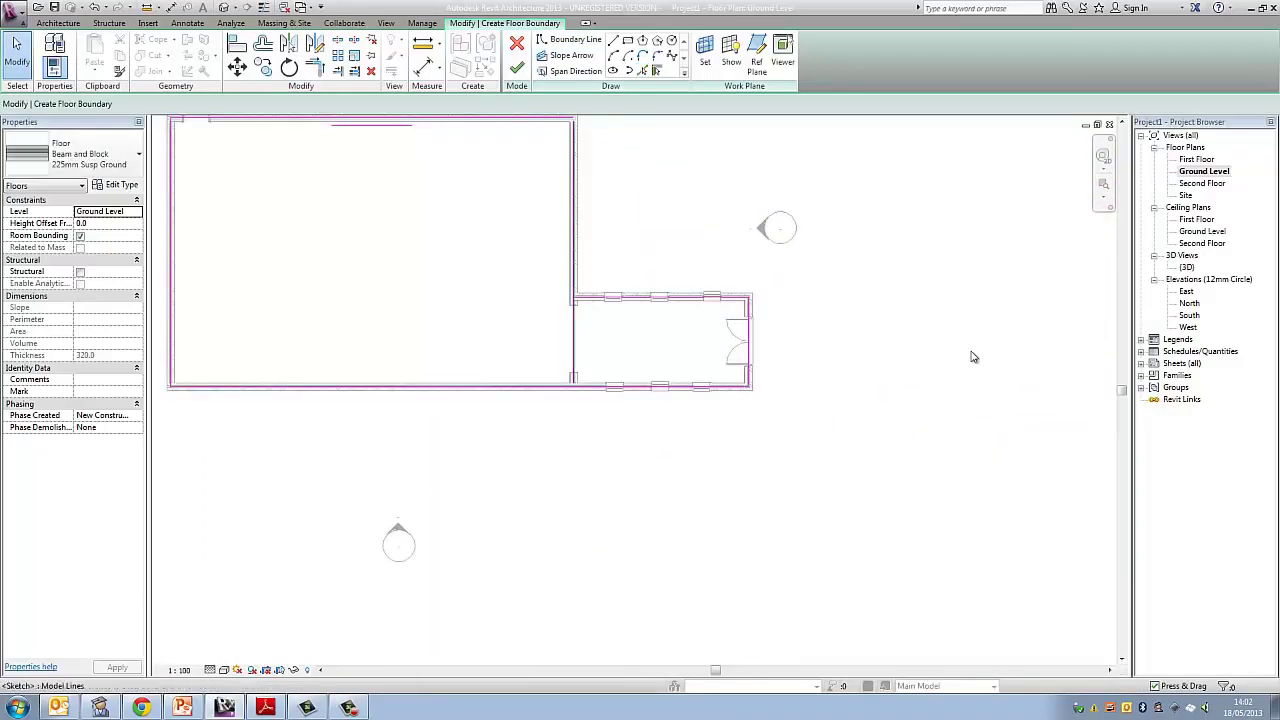
{"action": "scroll", "coordinate": [973, 357], "scroll_direction": "up", "scroll_amount": 4}
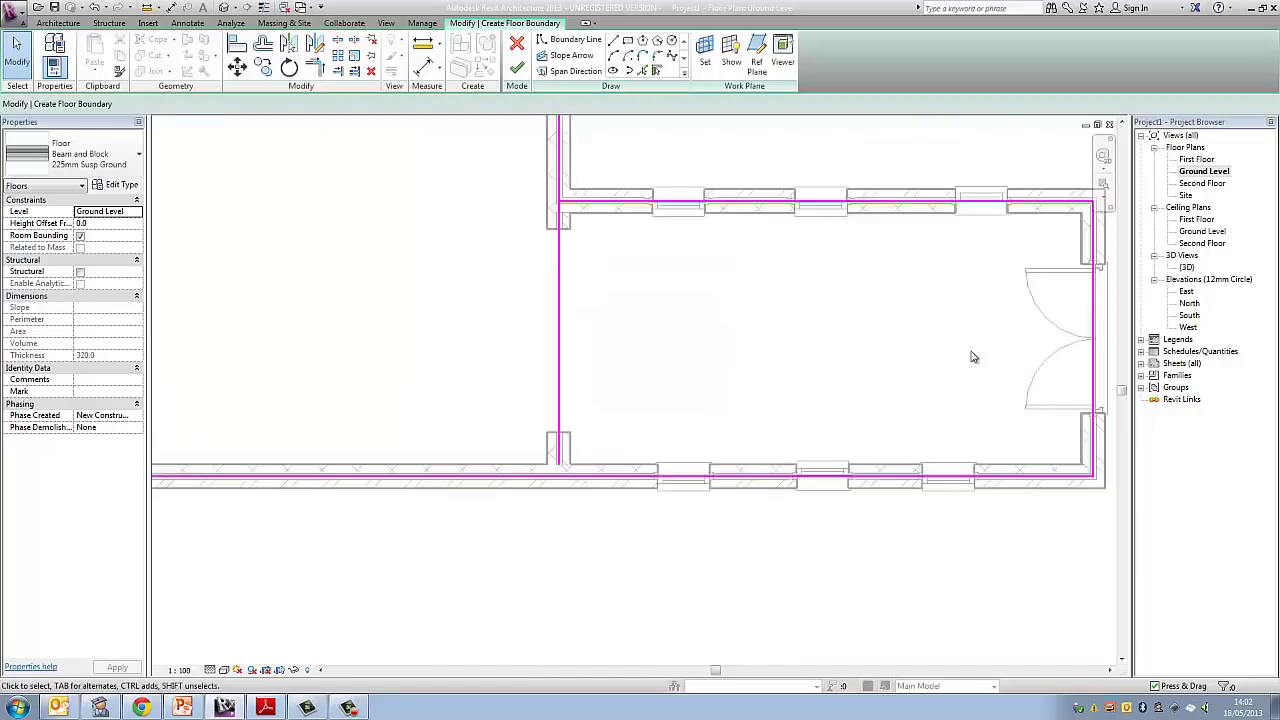
{"action": "left_click", "coordinate": [559, 335]}
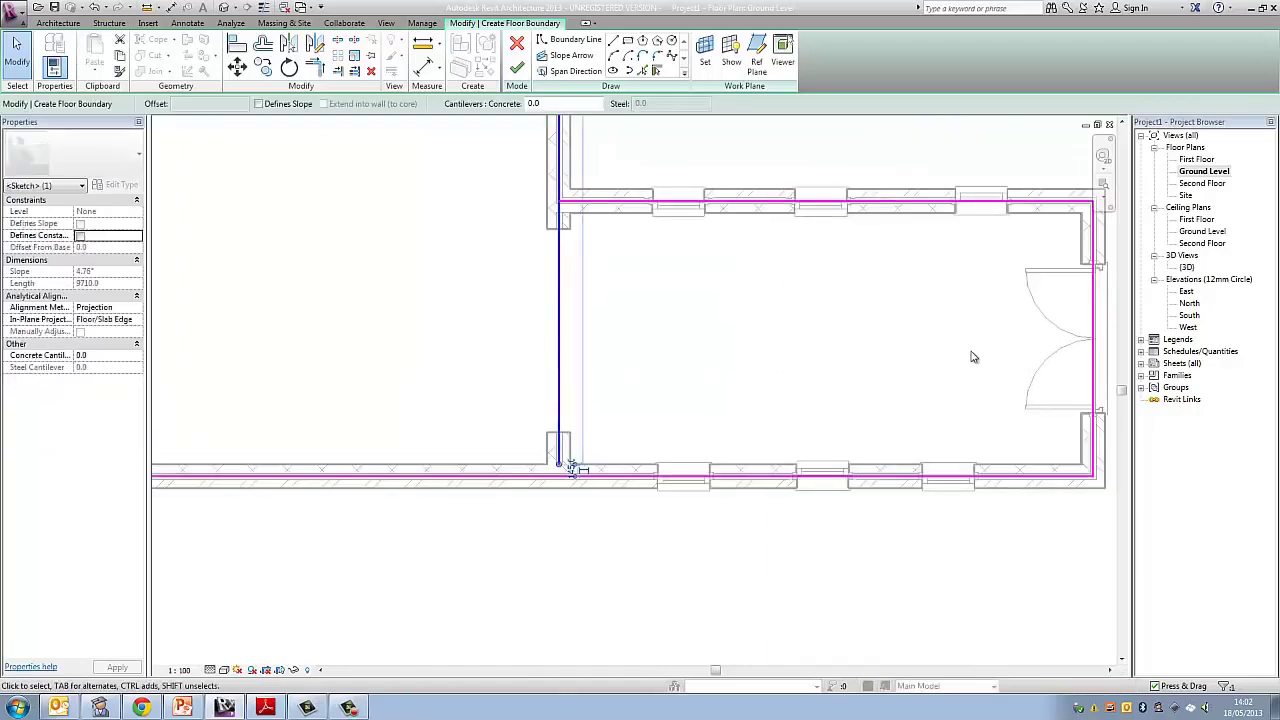
{"action": "left_click_drag", "start_coordinate": [559, 464], "coordinate": [559, 451]}
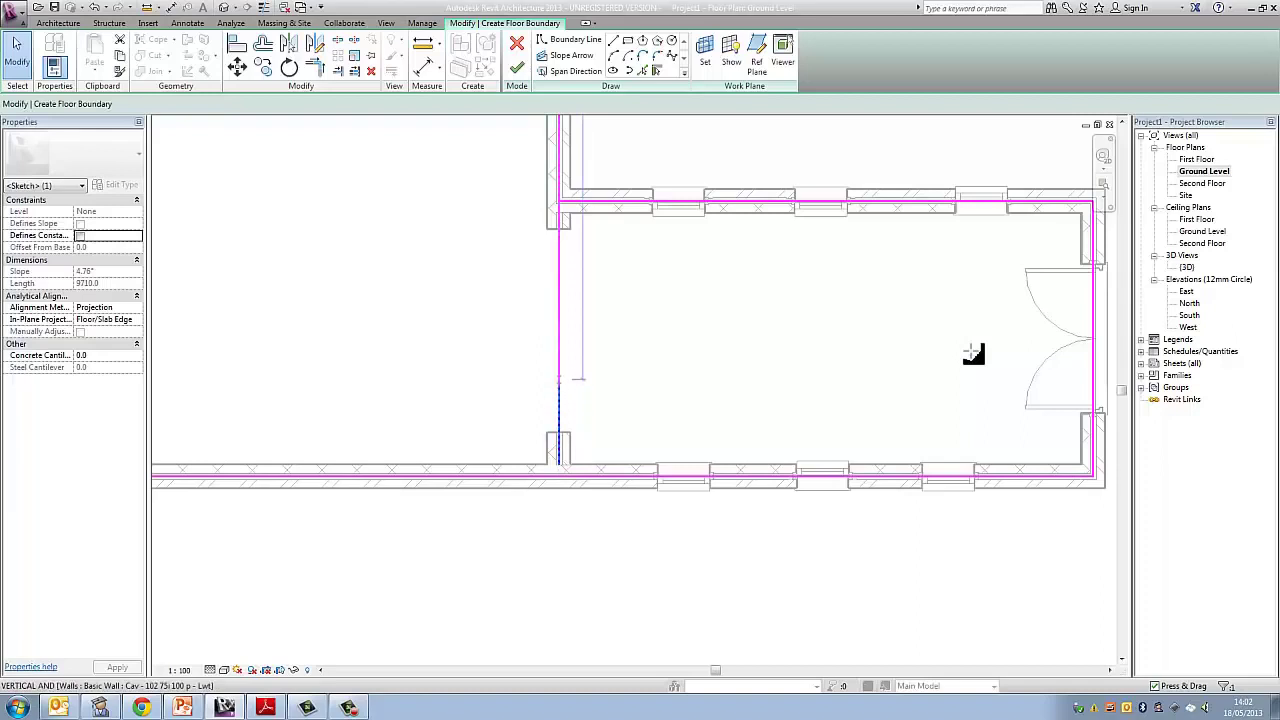
{"action": "key", "text": "Delete"}
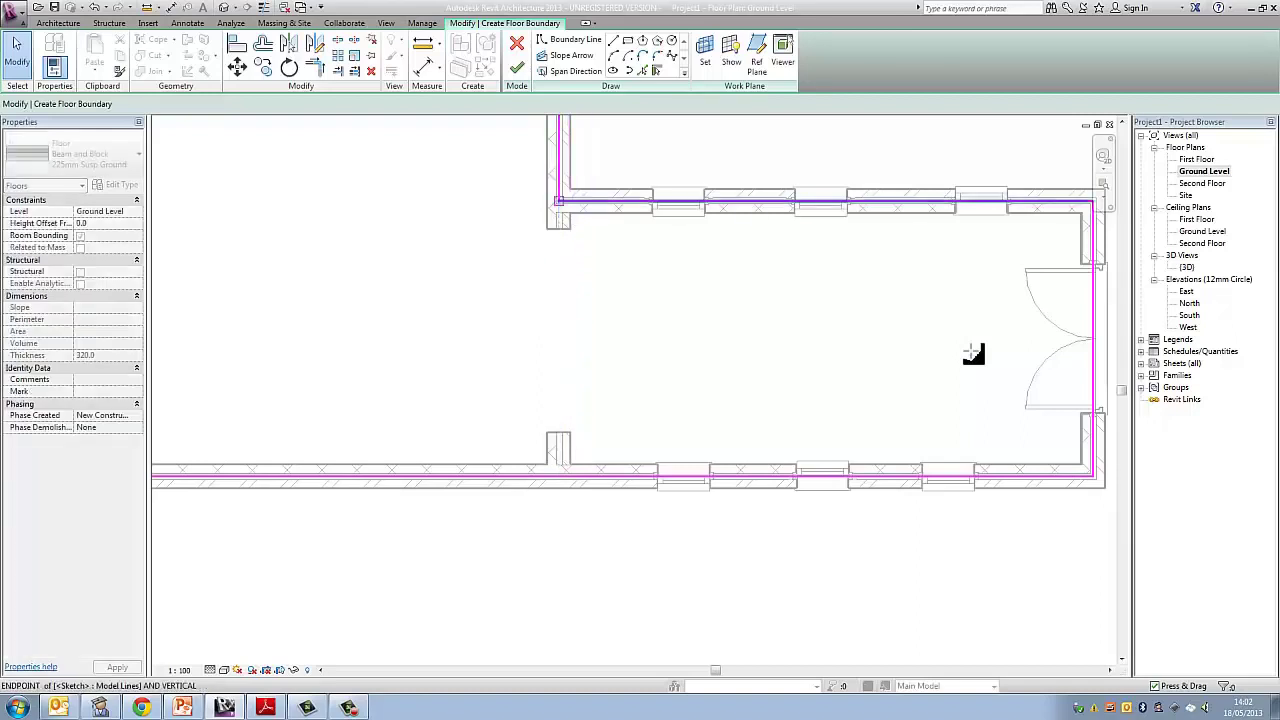
Try to finish the ground-level floor boundary sketch
{"action": "scroll", "coordinate": [973, 357], "scroll_direction": "down", "scroll_amount": 5}
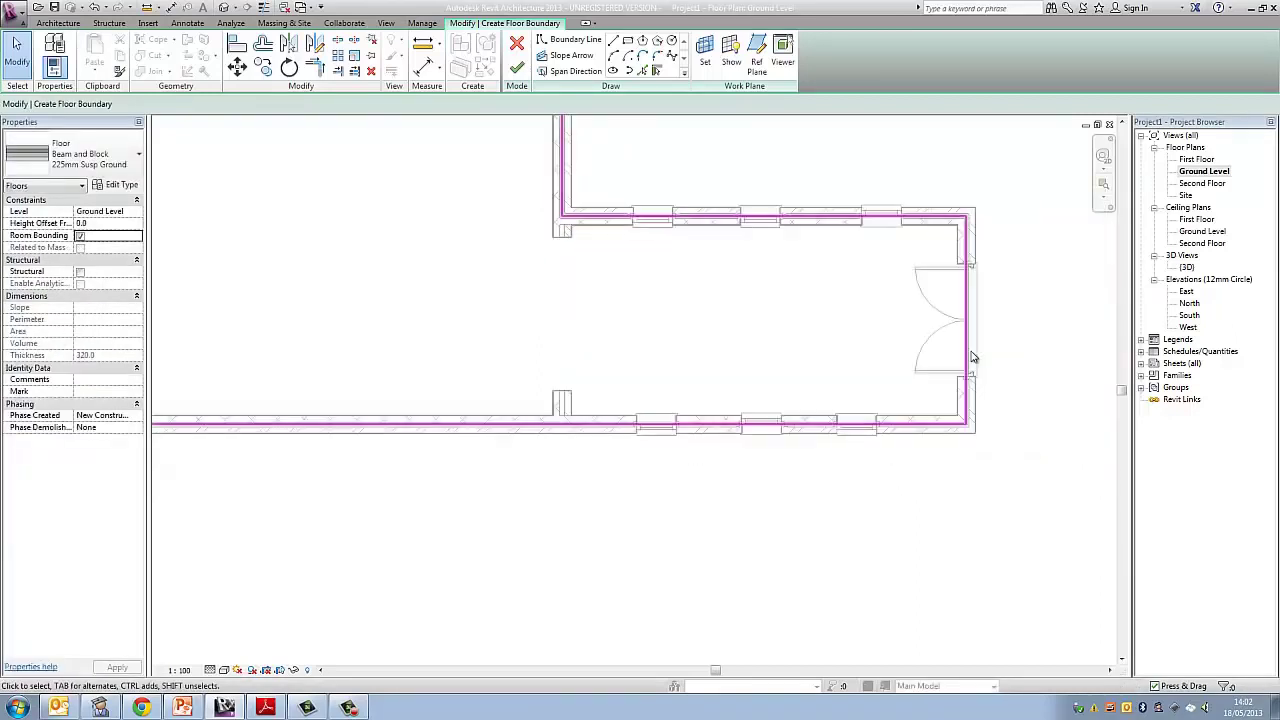
{"action": "scroll", "coordinate": [973, 357], "scroll_direction": "down", "scroll_amount": 1}
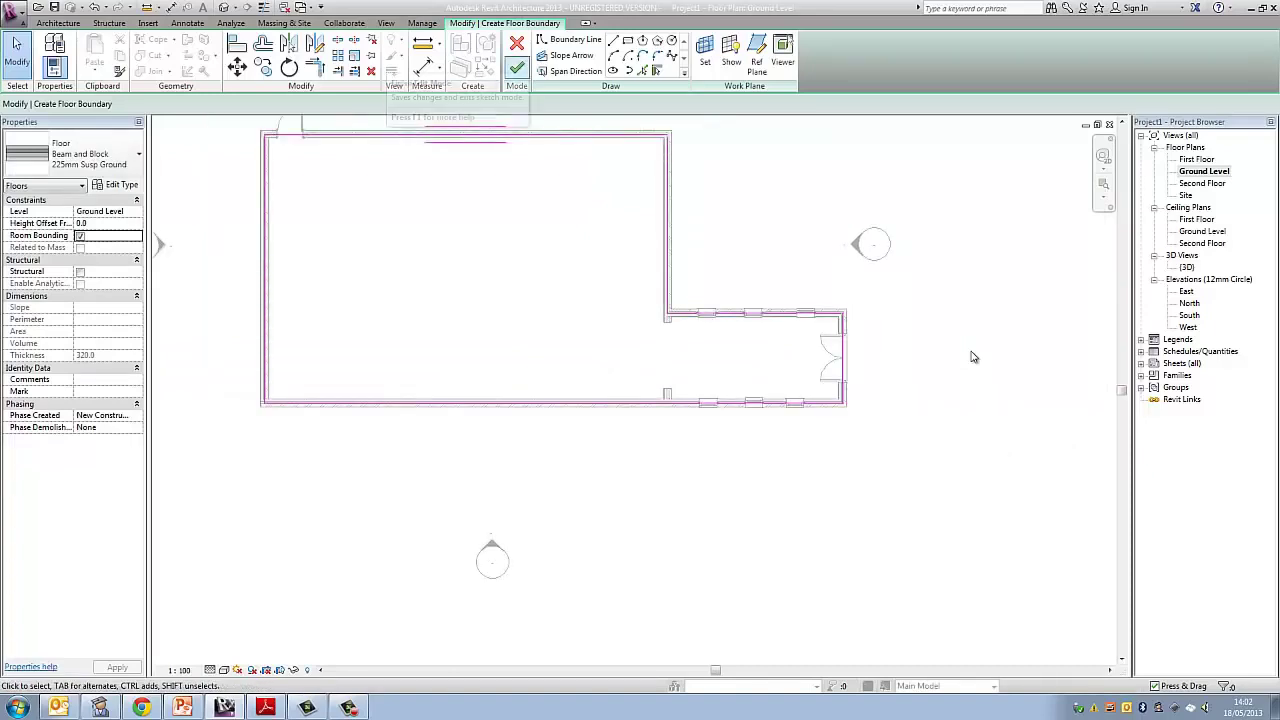
{"action": "left_click", "coordinate": [517, 67]}
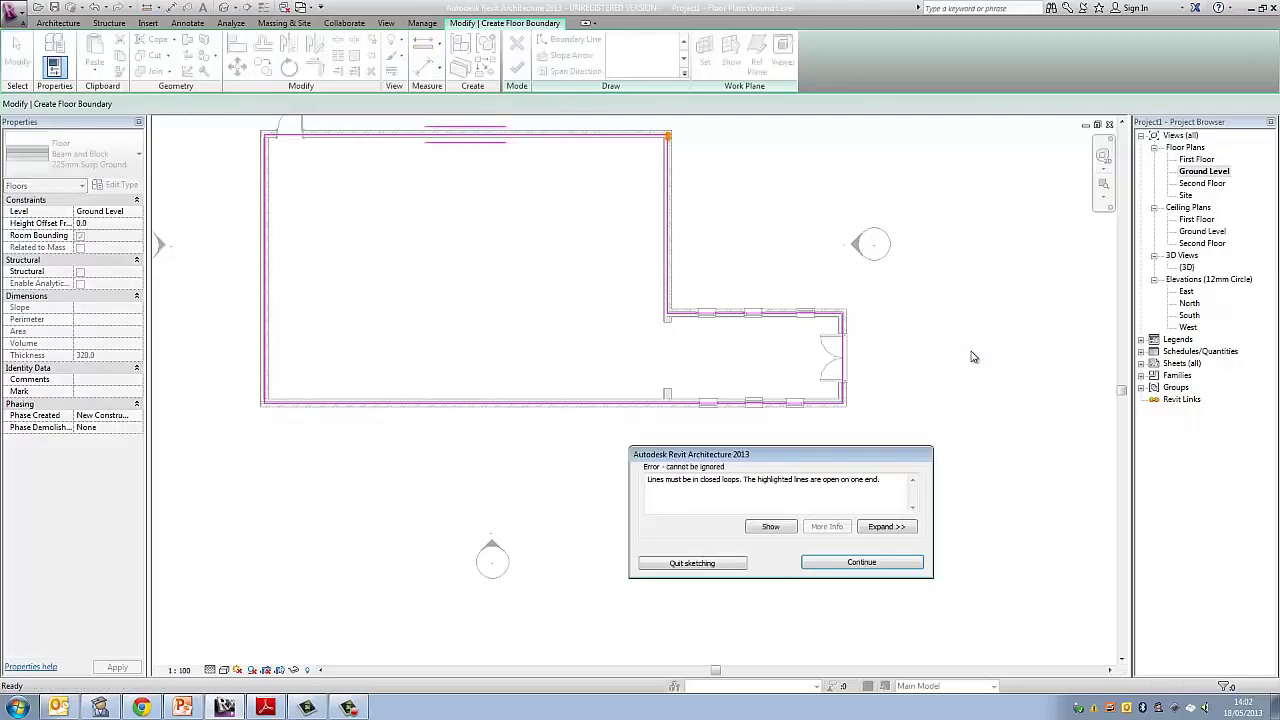
{"action": "key", "text": "Return"}
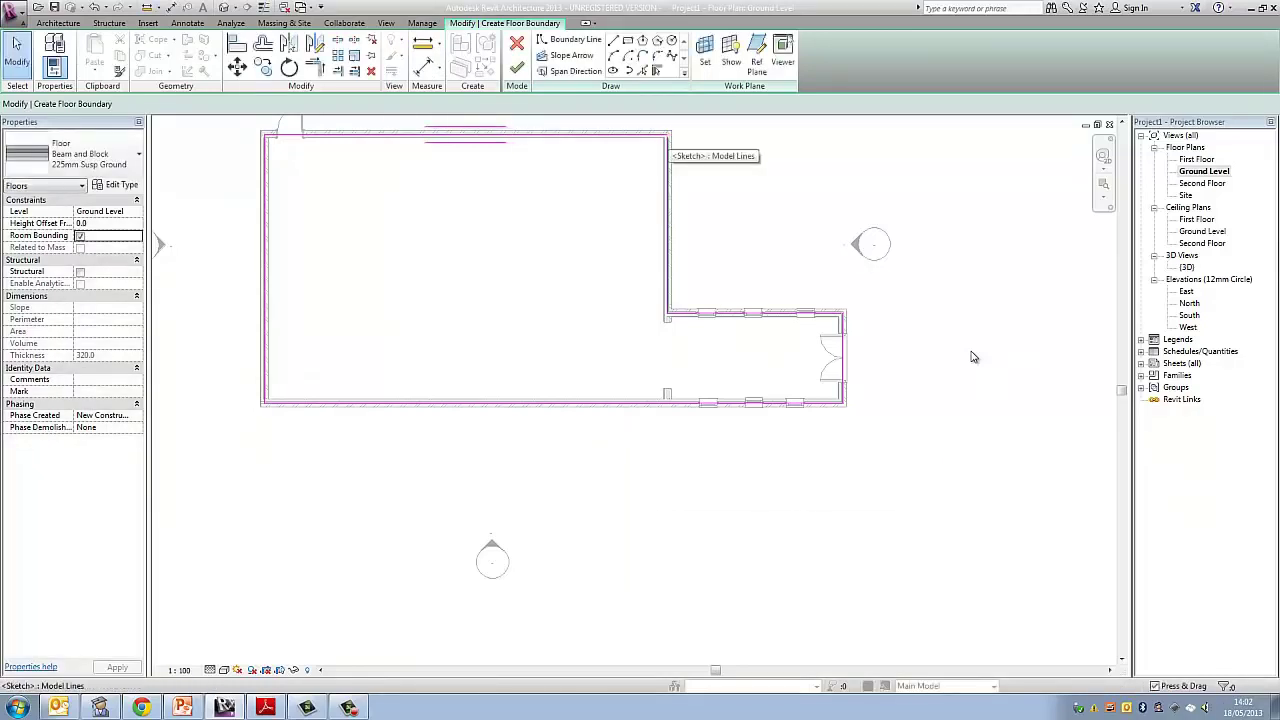
Extend the boundary line in the main building's east wall to meet the north boundary line at the northeast corner
{"action": "scroll", "coordinate": [971, 357], "scroll_direction": "up", "scroll_amount": 5}
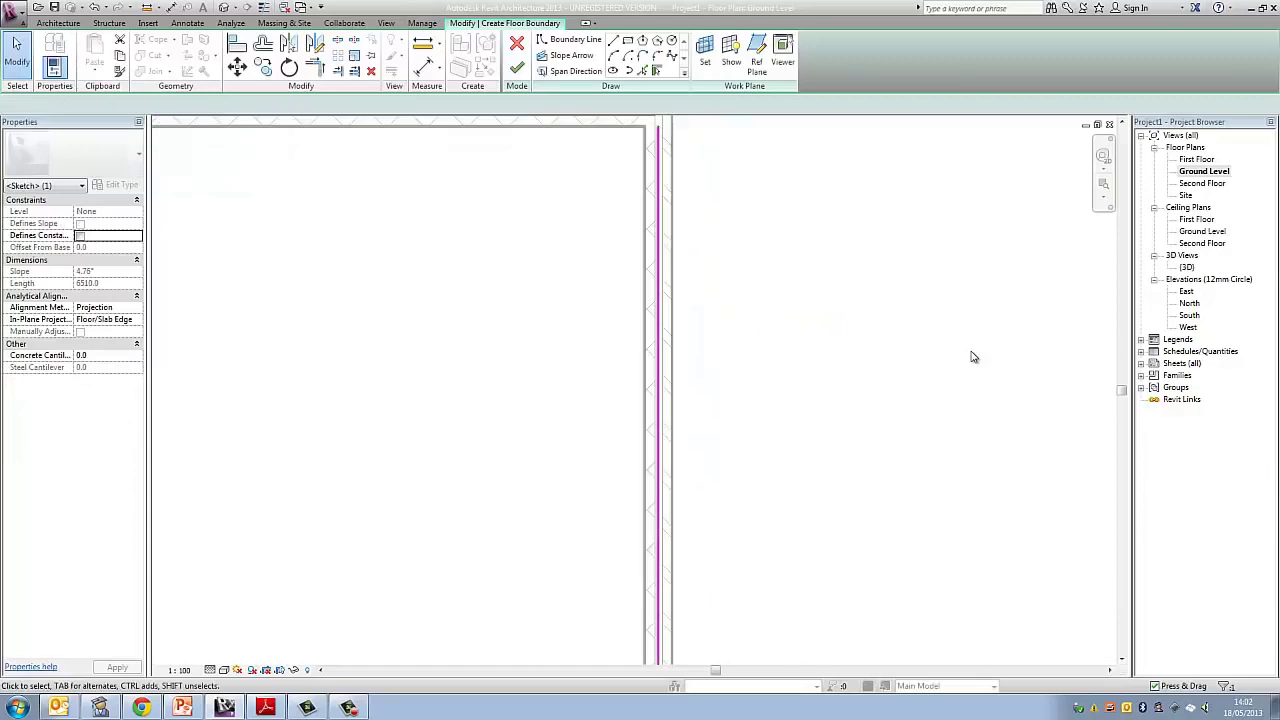
{"action": "scroll", "coordinate": [707, 383], "scroll_direction": "up", "scroll_amount": 1}
{"action": "left_click", "coordinate": [593, 325]}
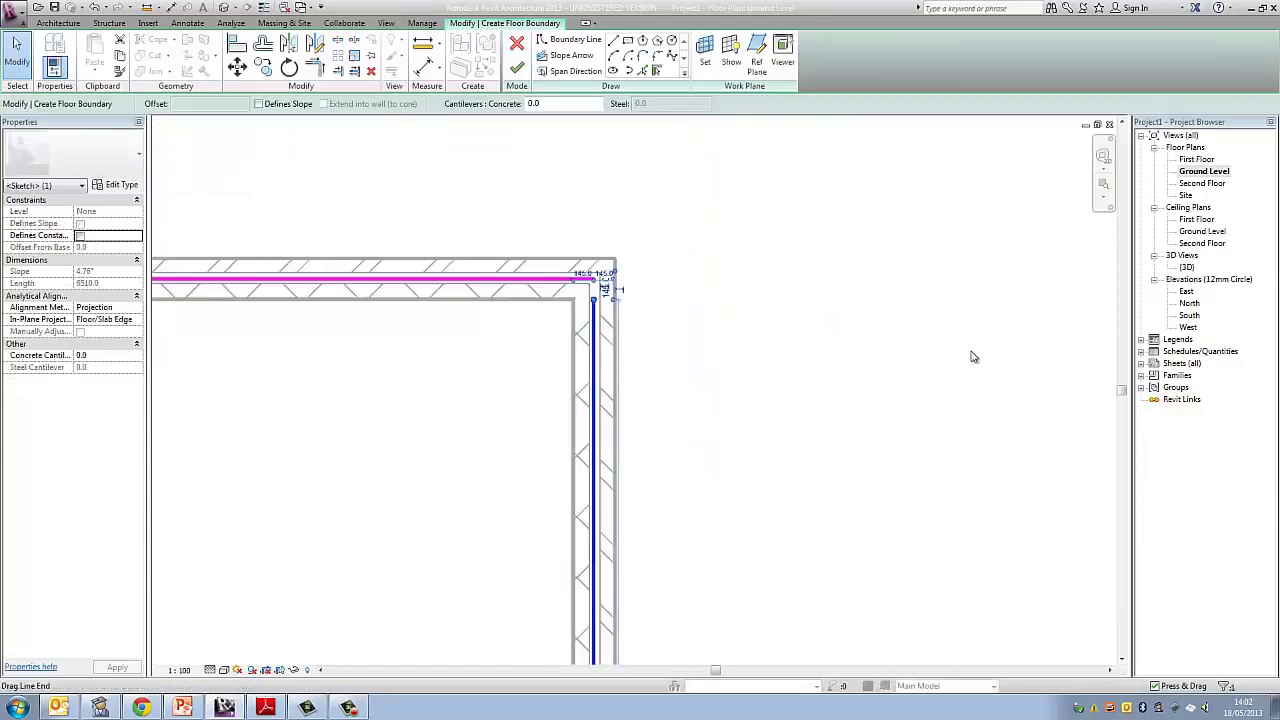
{"action": "left_click_drag", "start_coordinate": [593, 298], "coordinate": [594, 280]}
{"action": "key", "text": "Escape"}
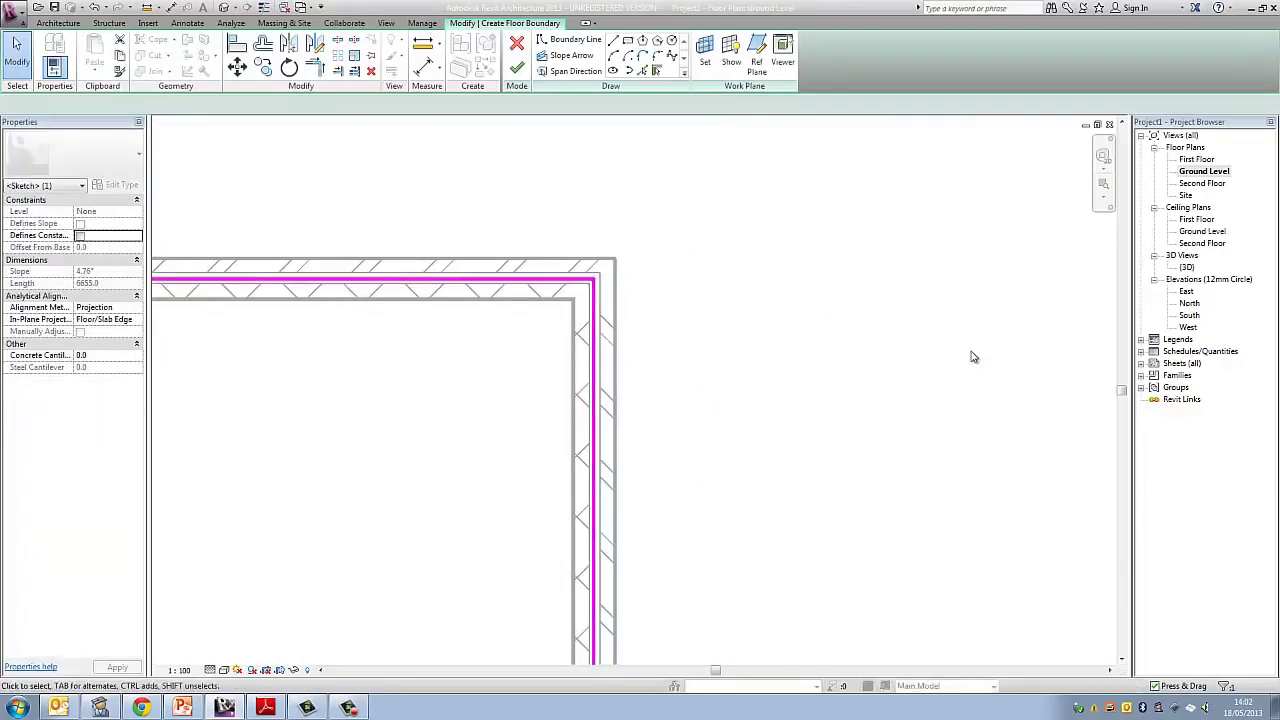
Finish the ground-level floor sketch and inspect the slab against the walls in the 3D view
{"action": "scroll", "coordinate": [971, 357], "scroll_direction": "down", "scroll_amount": 4}
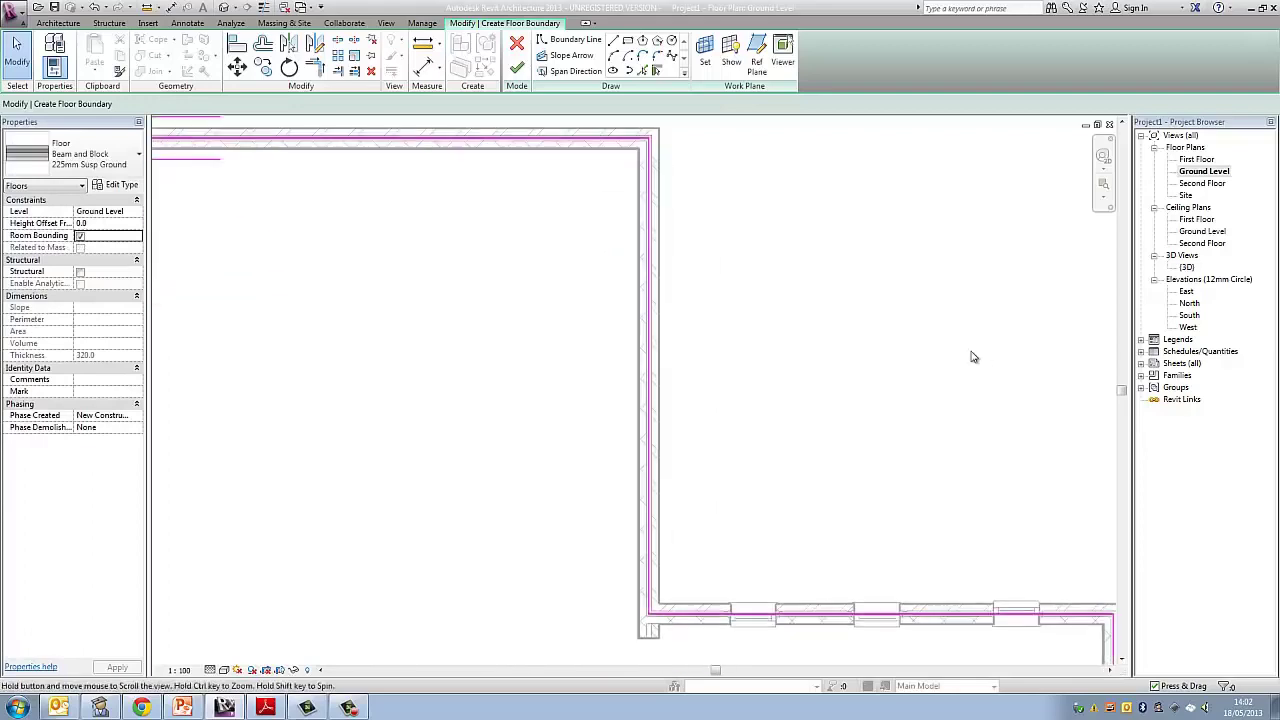
{"action": "scroll", "coordinate": [971, 357], "scroll_direction": "down", "scroll_amount": 2}
{"action": "left_click", "coordinate": [517, 68]}
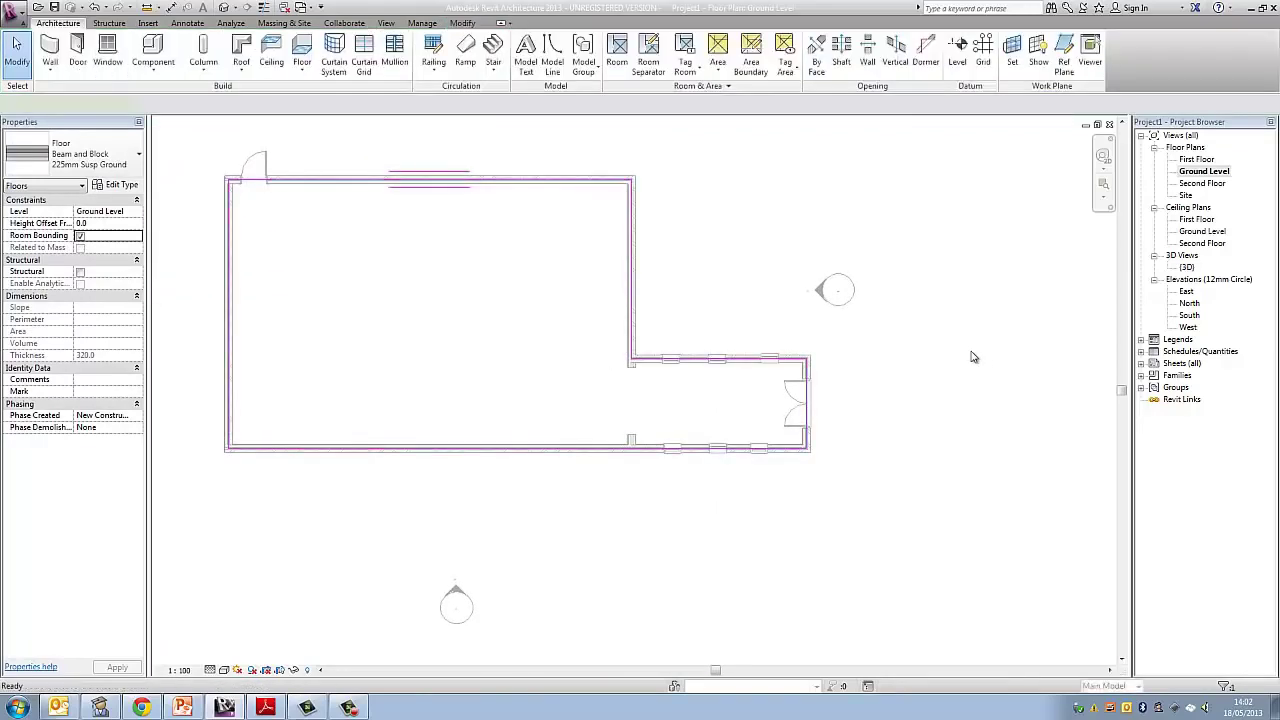
{"action": "left_click", "coordinate": [974, 357]}
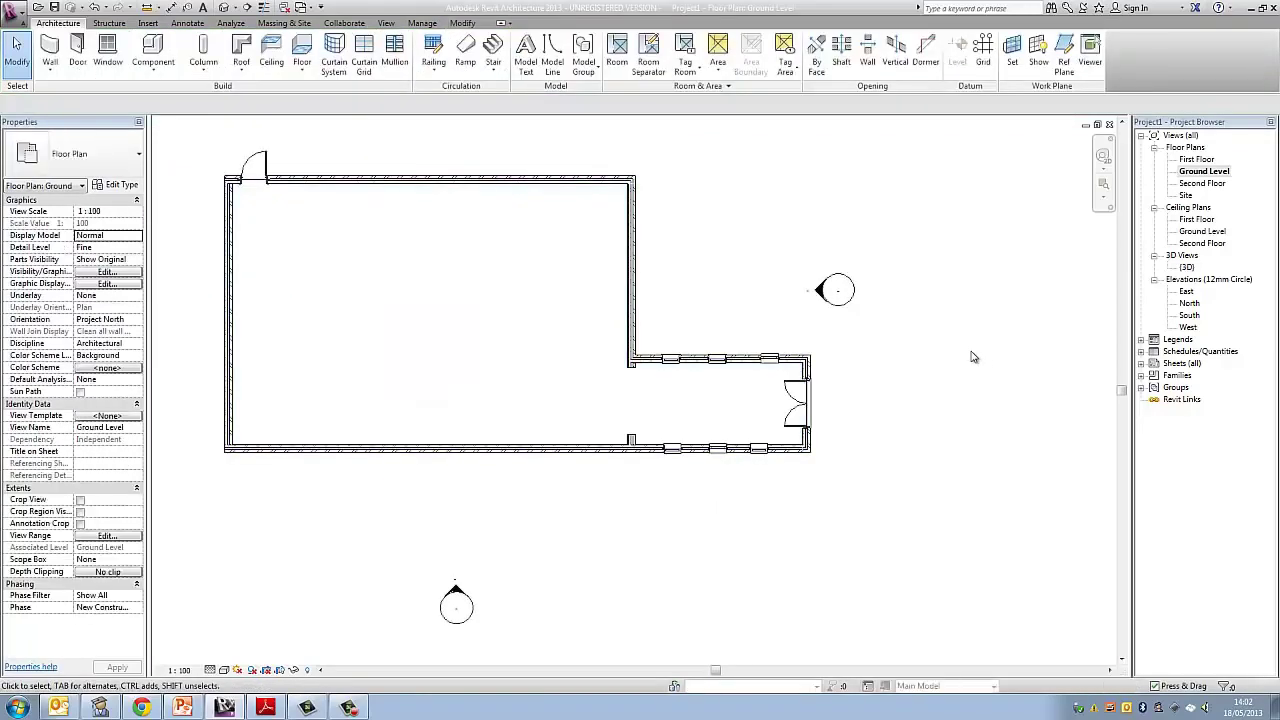
{"action": "key", "text": "ctrl+Tab"}
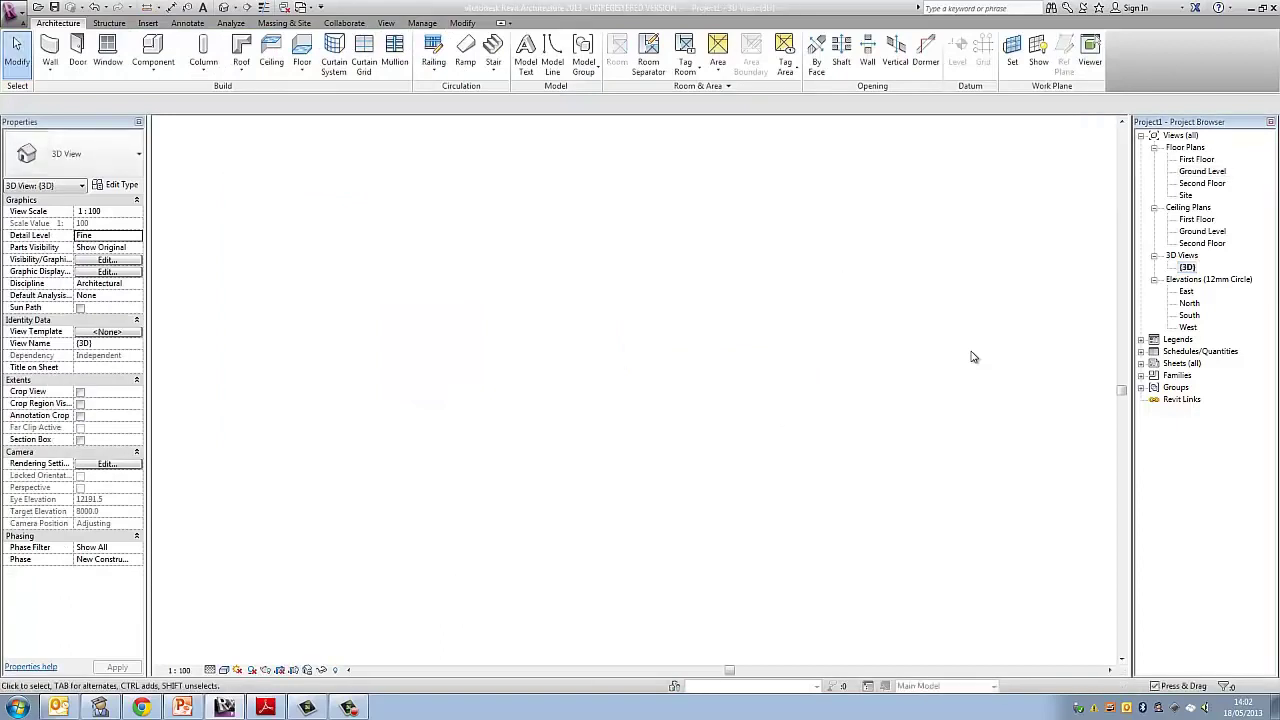
{"action": "middle_click_drag", "start_coordinate": [974, 357], "coordinate": [974, 312], "text": "shift"}
{"action": "scroll", "coordinate": [974, 357], "scroll_direction": "up", "scroll_amount": 4}
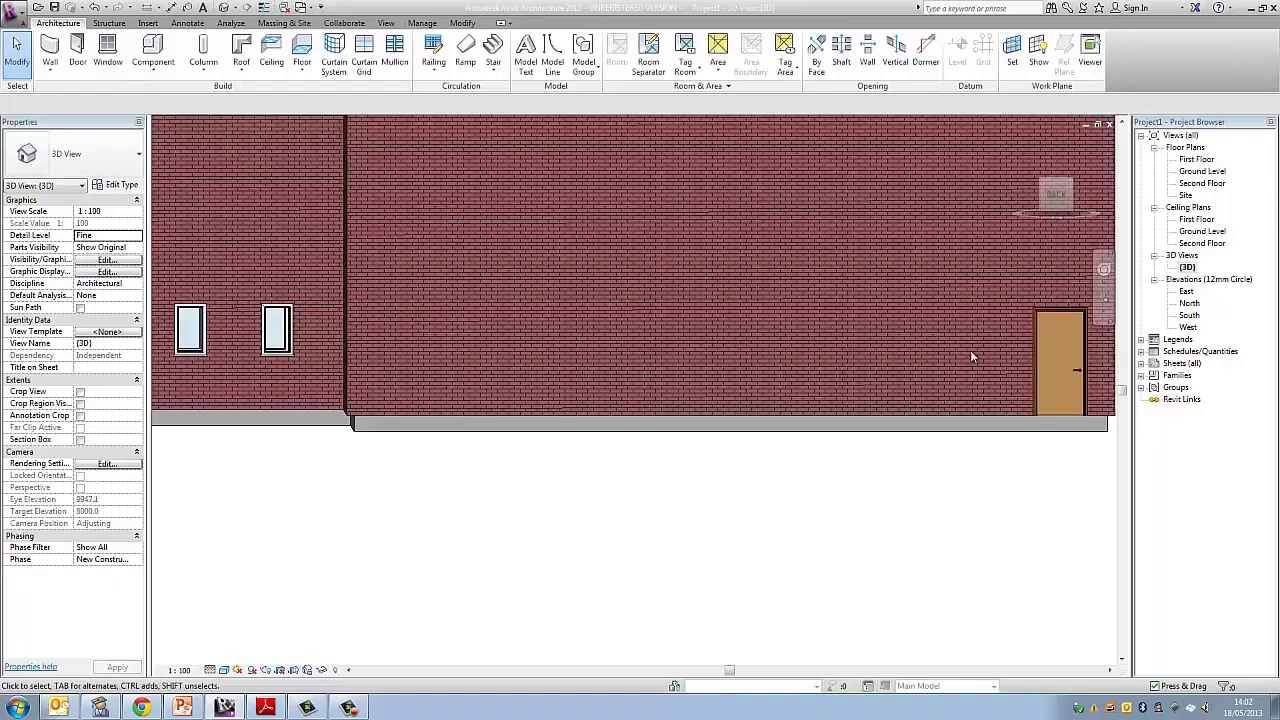
{"action": "scroll", "coordinate": [972, 357], "scroll_direction": "up", "scroll_amount": 1}
{"action": "middle_click_drag", "start_coordinate": [972, 357], "coordinate": [972, 390], "text": "shift"}
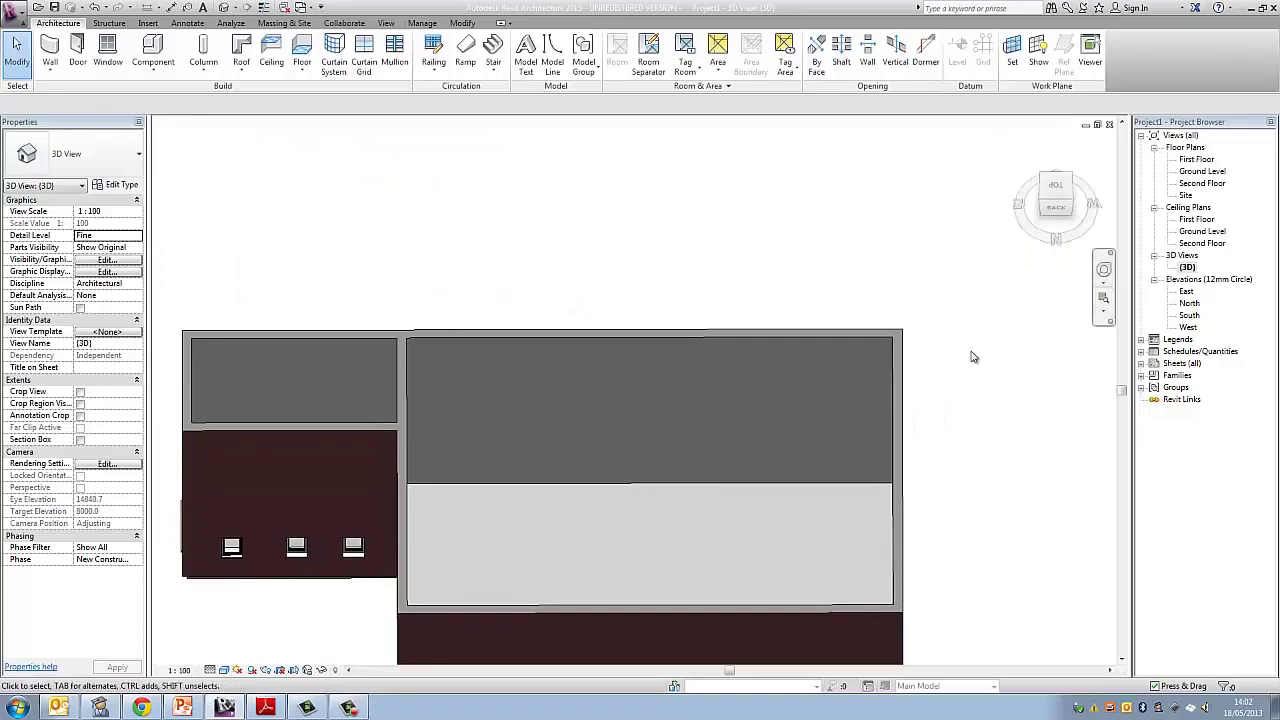
{"action": "middle_click_drag", "start_coordinate": [974, 357], "coordinate": [974, 357]}
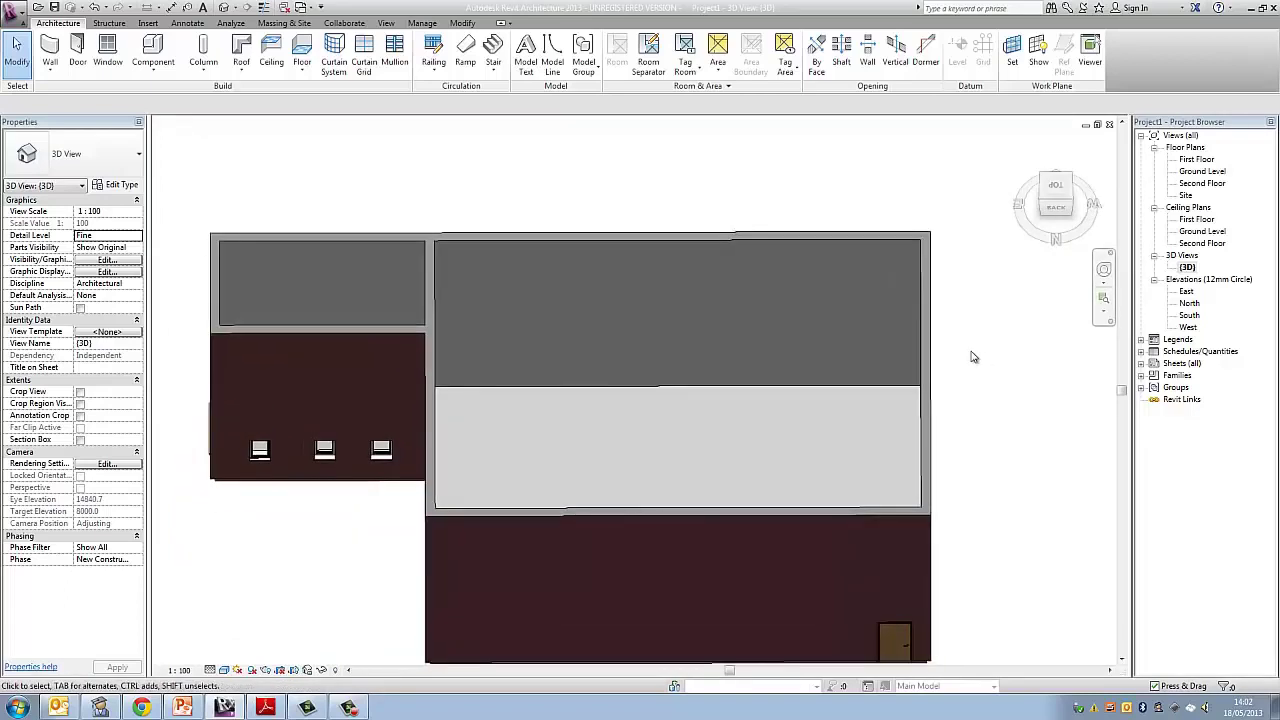
Open the First Floor plan and start a floor boundary using Pick Lines
{"action": "double_click", "coordinate": [1196, 159]}
{"action": "scroll", "coordinate": [677, 239], "scroll_direction": "down", "scroll_amount": 3}
{"action": "middle_click_drag", "start_coordinate": [974, 357], "coordinate": [974, 357]}
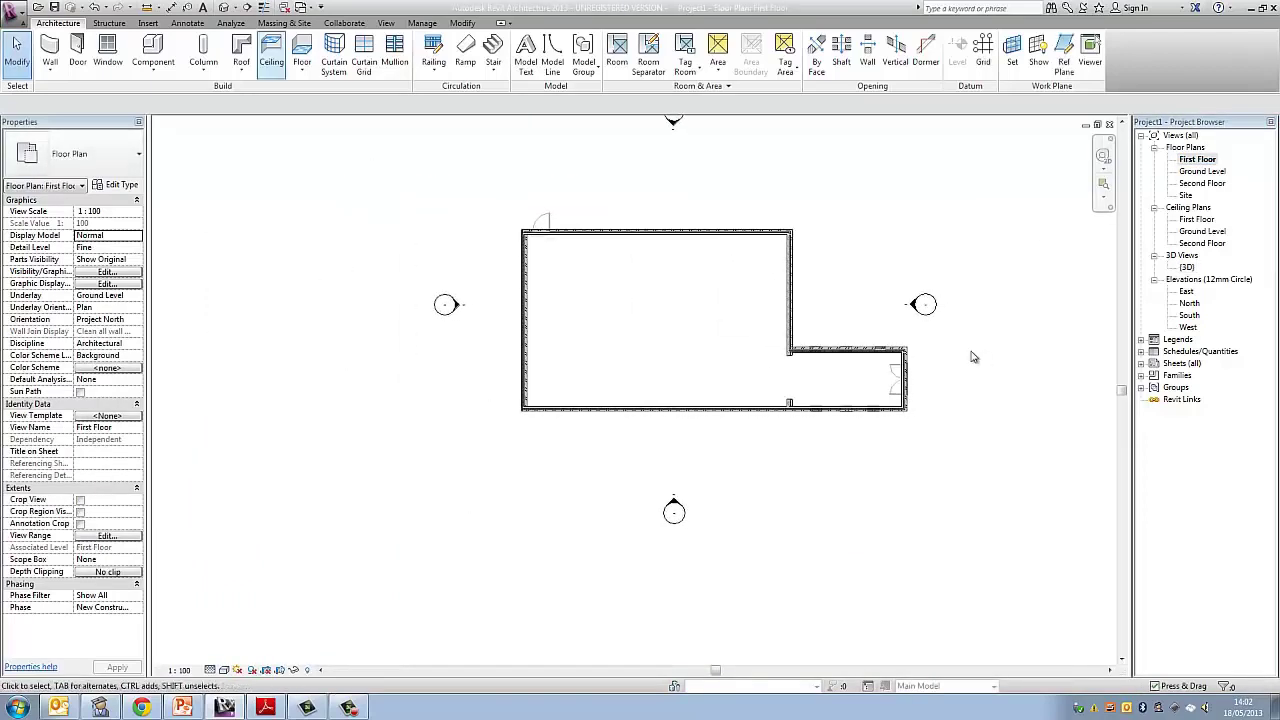
{"action": "left_click", "coordinate": [302, 46]}
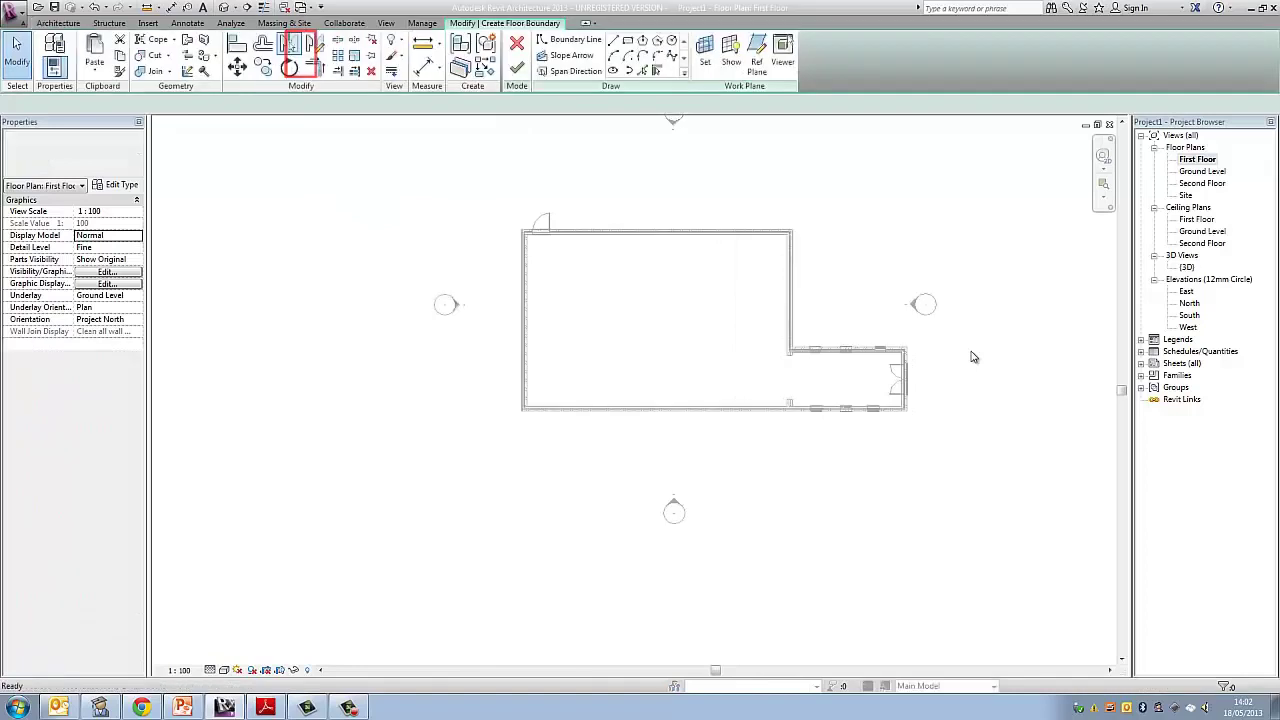
{"action": "scroll", "coordinate": [600, 182], "scroll_direction": "up", "scroll_amount": 4}
{"action": "left_click", "coordinate": [643, 70]}
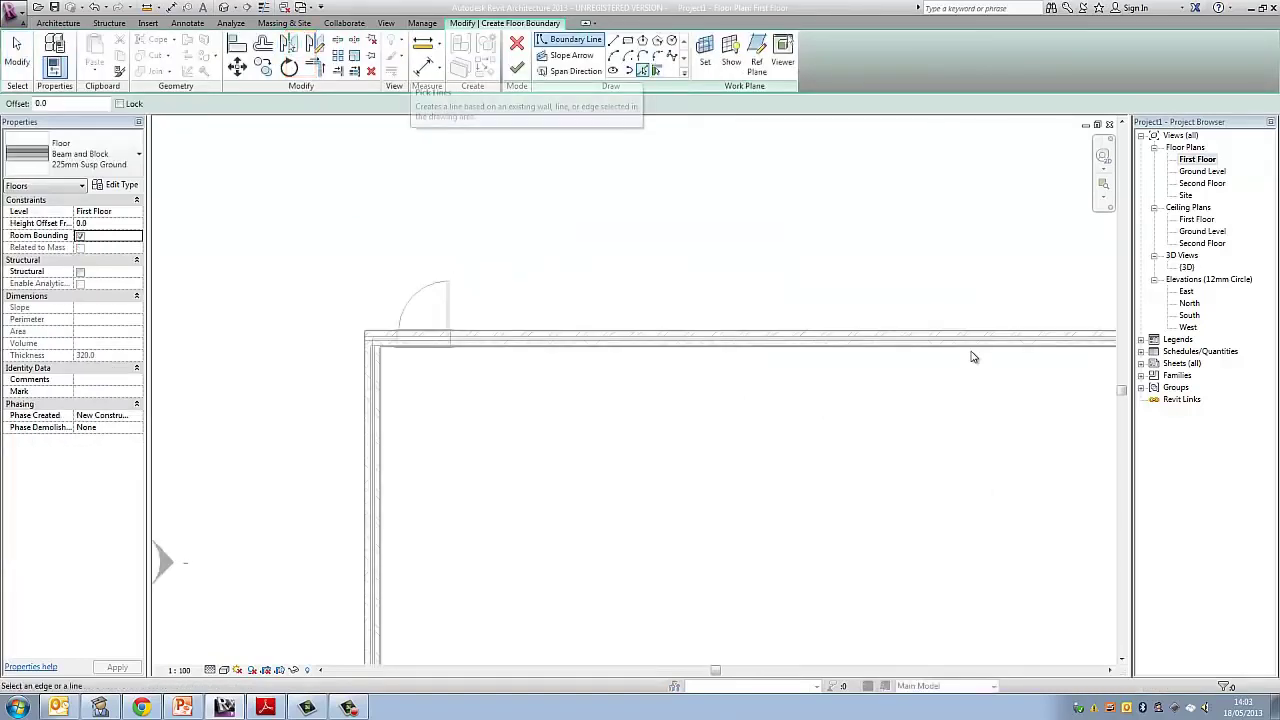
Pick the first-floor boundary lines along the walls of the main building and the extension
{"action": "scroll", "coordinate": [972, 357], "scroll_direction": "up", "scroll_amount": 2}
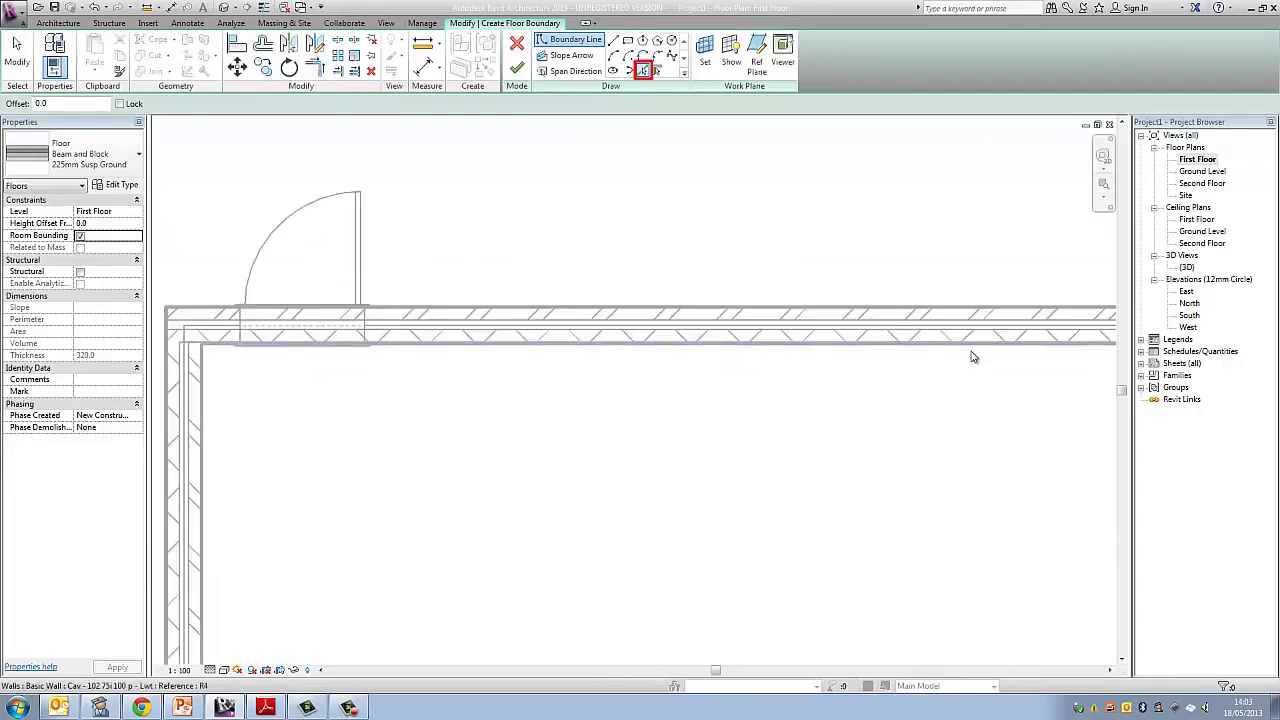
{"action": "scroll", "coordinate": [978, 358], "scroll_direction": "down", "scroll_amount": 4}
{"action": "scroll", "coordinate": [978, 359], "scroll_direction": "up", "scroll_amount": 4}
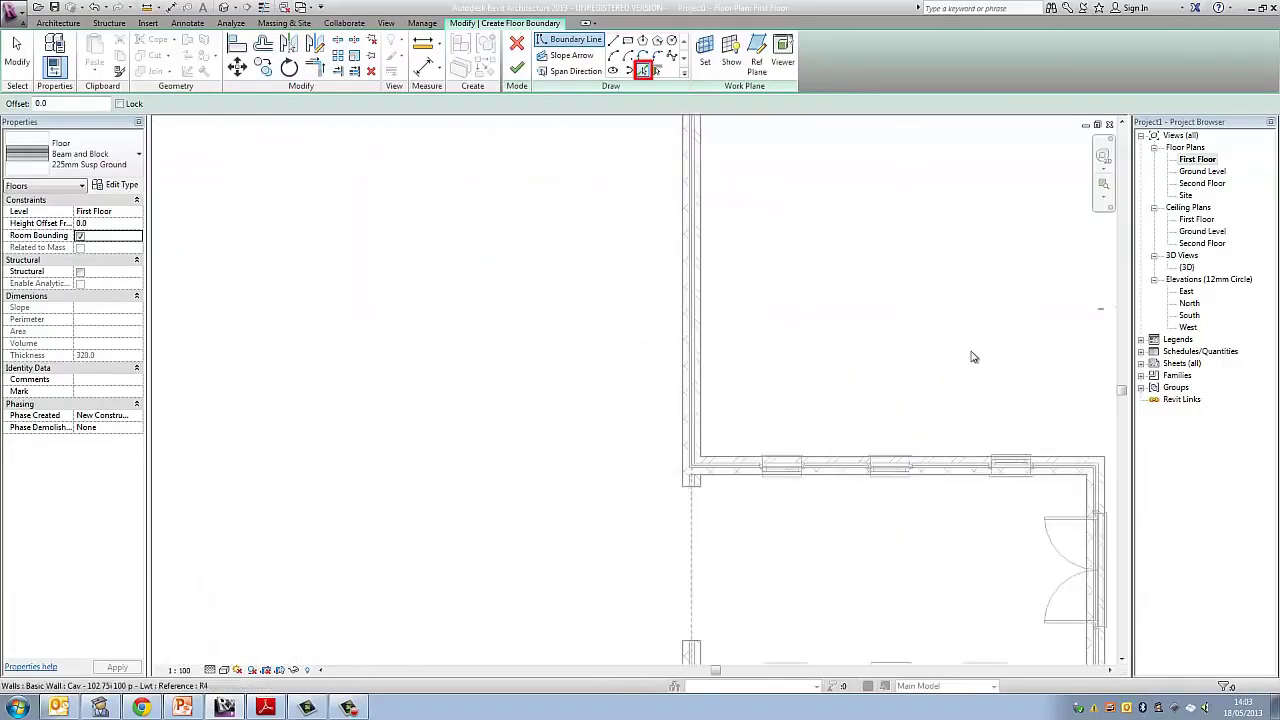
{"action": "left_click", "coordinate": [940, 466]}
{"action": "scroll", "coordinate": [974, 357], "scroll_direction": "down", "scroll_amount": 3}
{"action": "scroll", "coordinate": [974, 357], "scroll_direction": "up", "scroll_amount": 2}
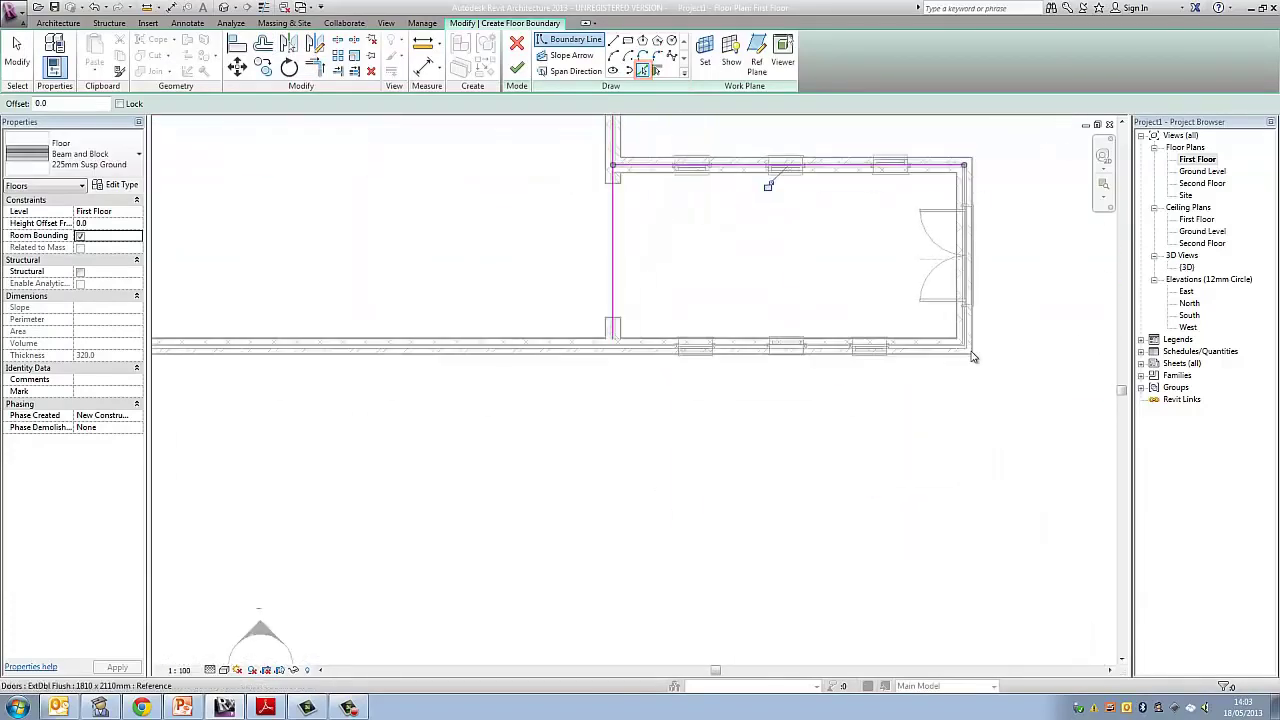
{"action": "left_click", "coordinate": [965, 335]}
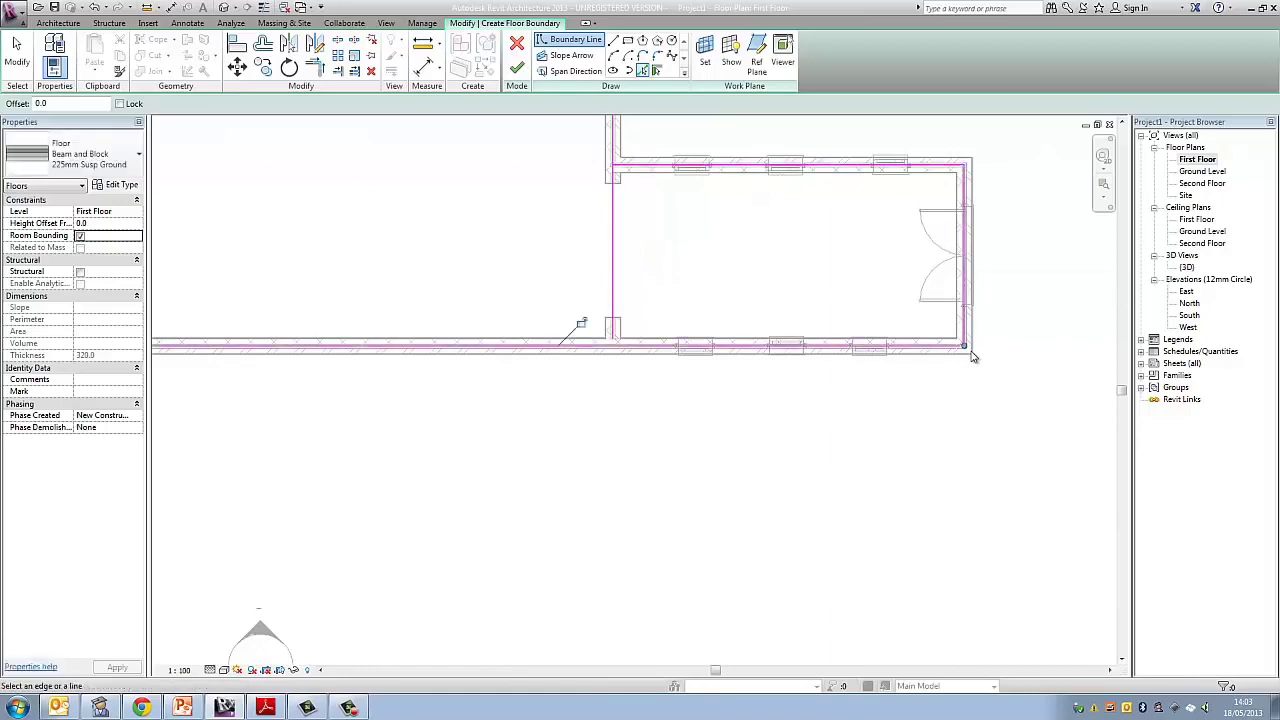
{"action": "scroll", "coordinate": [972, 357], "scroll_direction": "up", "scroll_amount": 5}
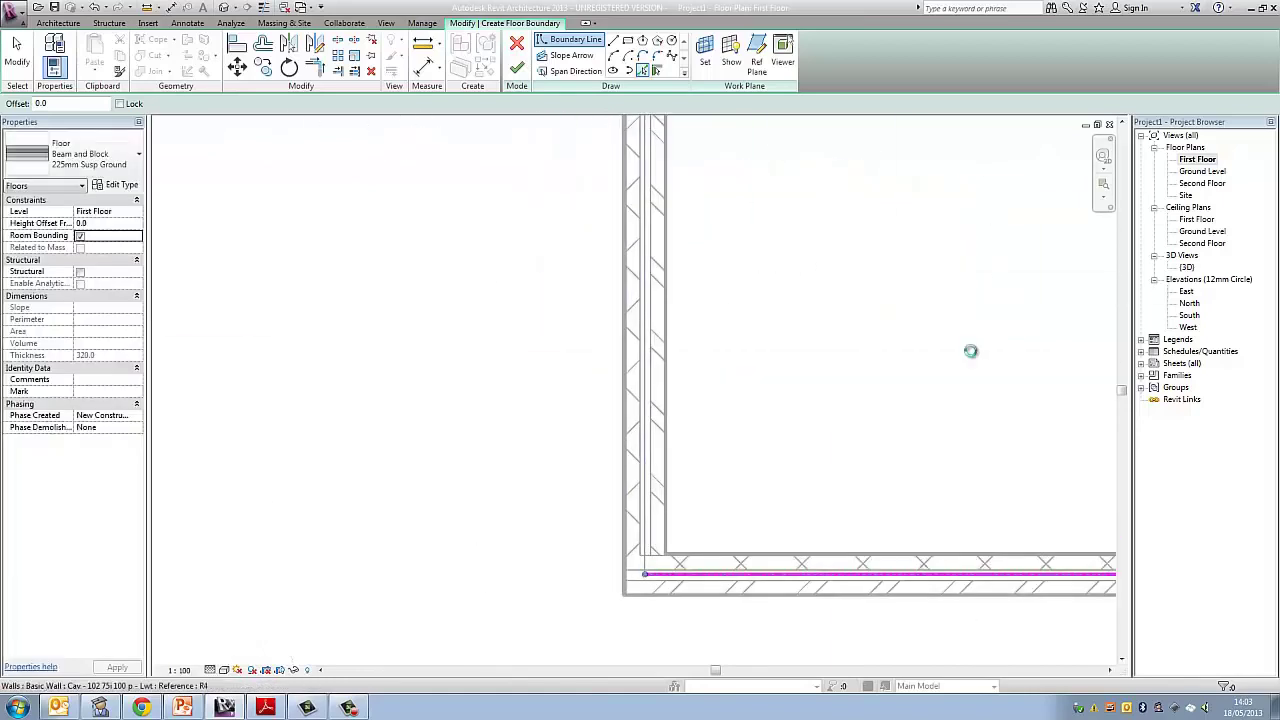
{"action": "scroll", "coordinate": [975, 356], "scroll_direction": "down", "scroll_amount": 5}
{"action": "scroll", "coordinate": [973, 357], "scroll_direction": "up", "scroll_amount": 3}
{"action": "key", "text": "Escape"}
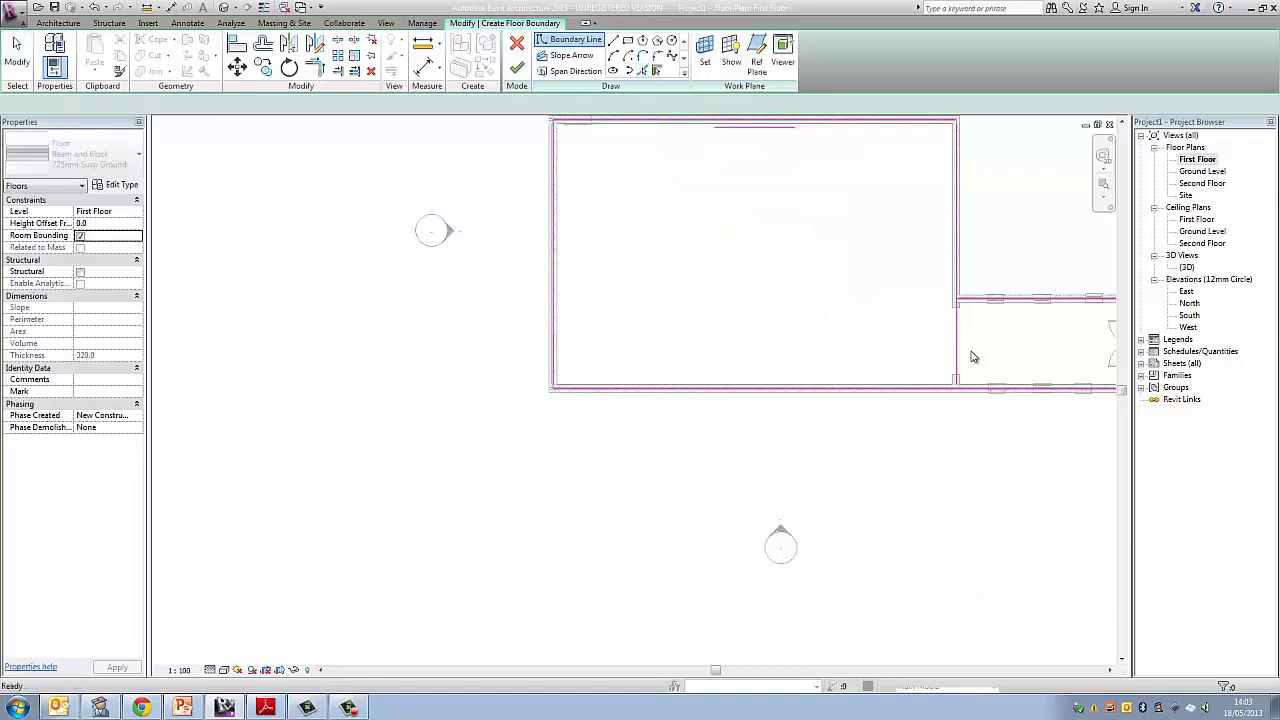
{"action": "key", "text": "Escape"}
Adjust the main building's east boundary line so it runs from the northeast corner to the extension's north boundary line
{"action": "scroll", "coordinate": [972, 357], "scroll_direction": "down", "scroll_amount": 4}
{"action": "scroll", "coordinate": [972, 357], "scroll_direction": "up", "scroll_amount": 6}
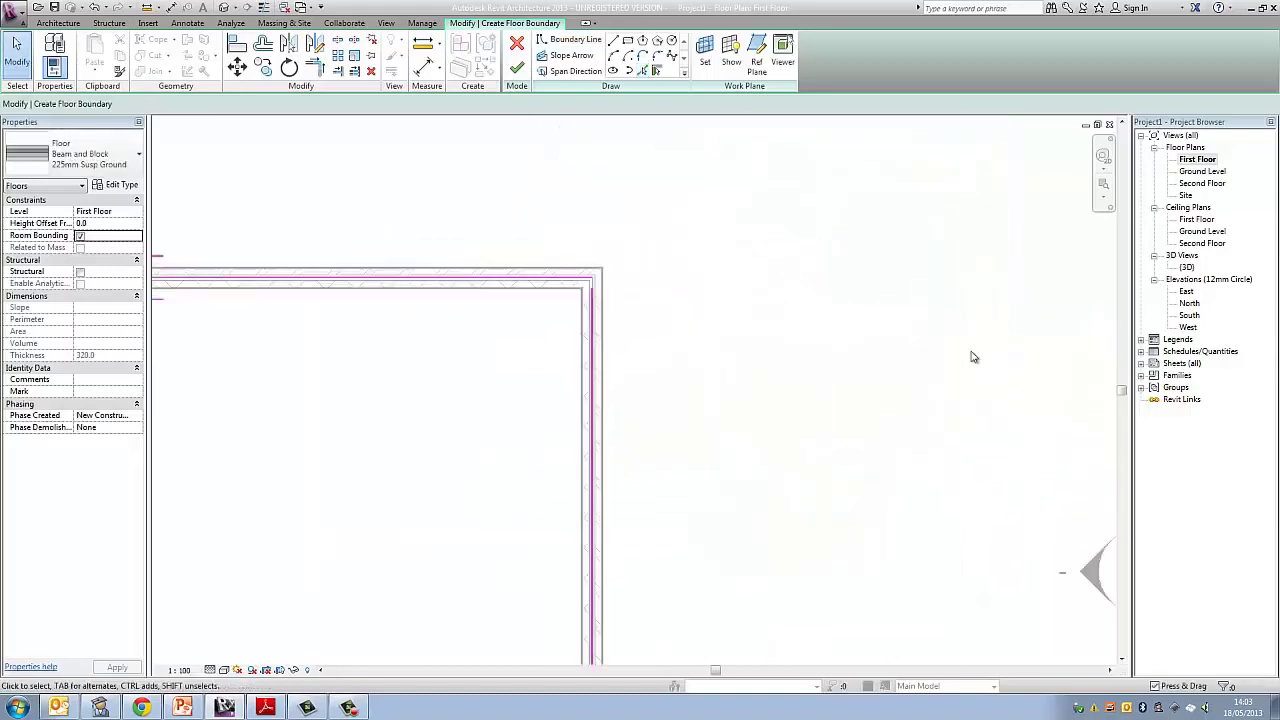
{"action": "left_click", "coordinate": [592, 300]}
{"action": "left_click_drag", "start_coordinate": [592, 288], "coordinate": [592, 277]}
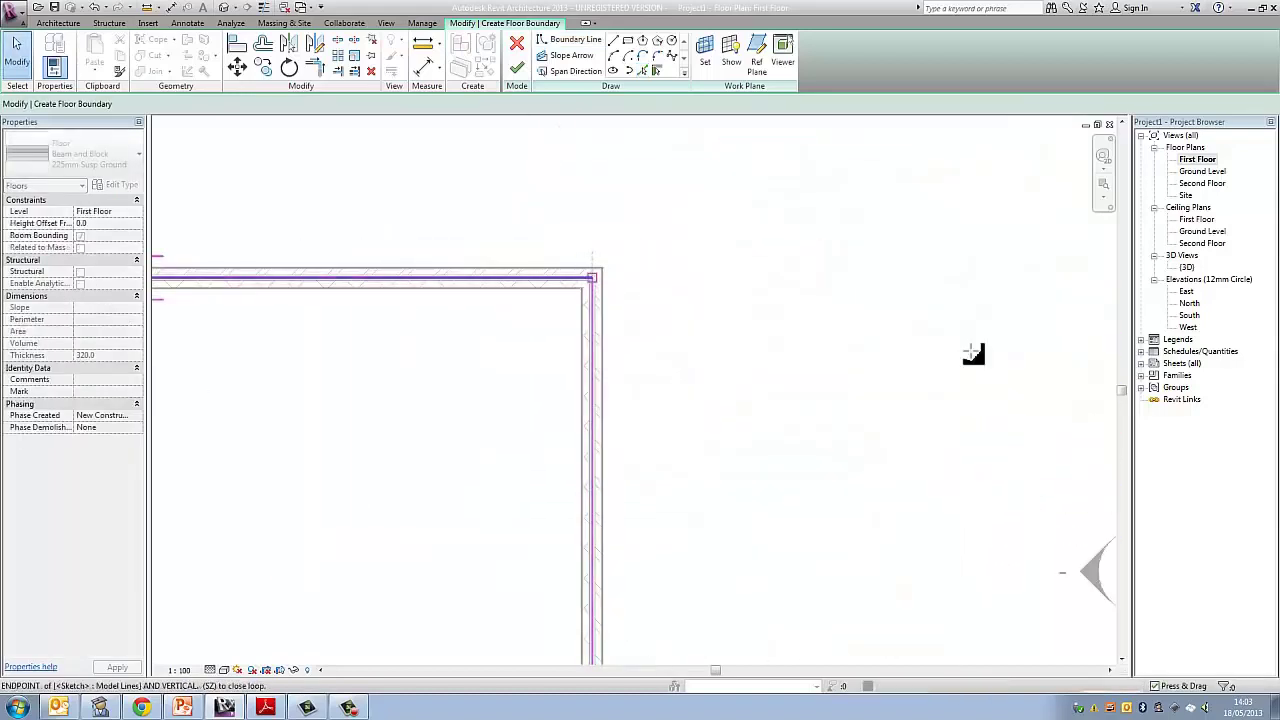
{"action": "middle_click_drag", "start_coordinate": [592, 520], "coordinate": [648, 198]}
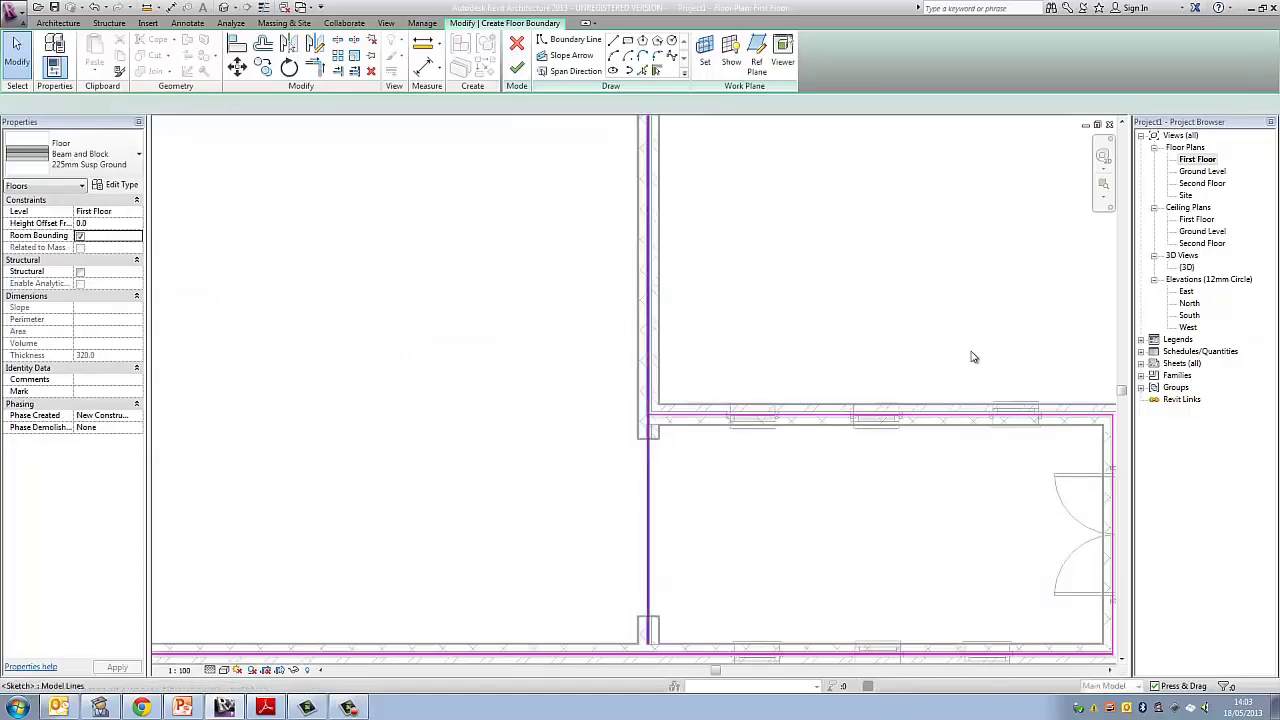
{"action": "key", "text": "l"}
{"action": "key", "text": "i"}
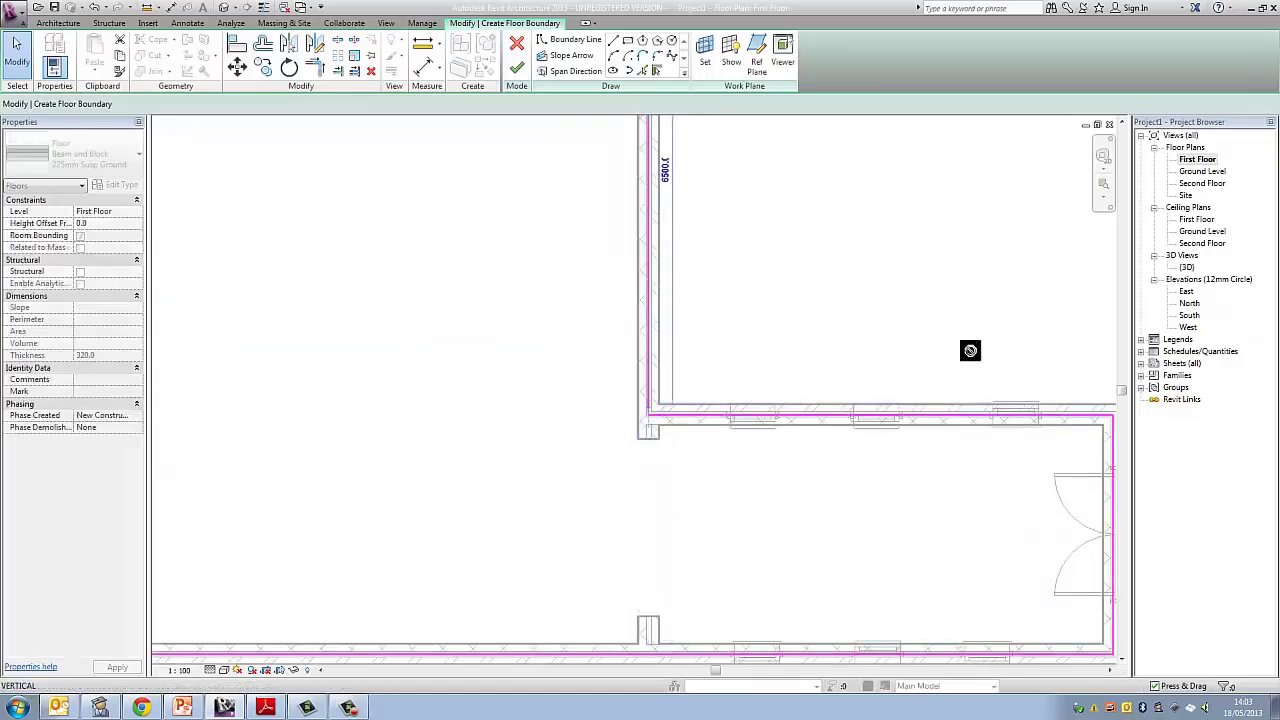
{"action": "key", "text": "Escape"}
Finish the first-floor slab sketch and inspect the building from several sides in the 3D view
{"action": "scroll", "coordinate": [972, 356], "scroll_direction": "down", "scroll_amount": 4}
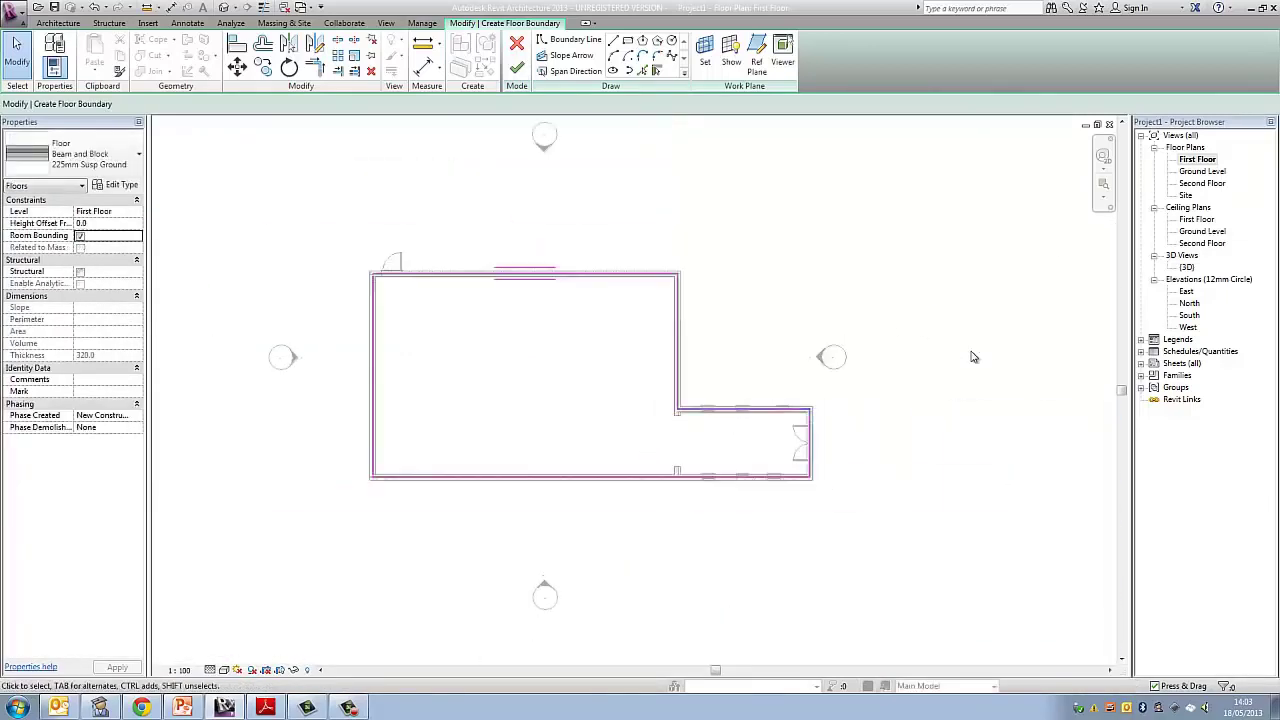
{"action": "scroll", "coordinate": [973, 357], "scroll_direction": "up", "scroll_amount": 1}
{"action": "middle_click_drag", "start_coordinate": [804, 339], "coordinate": [973, 357]}
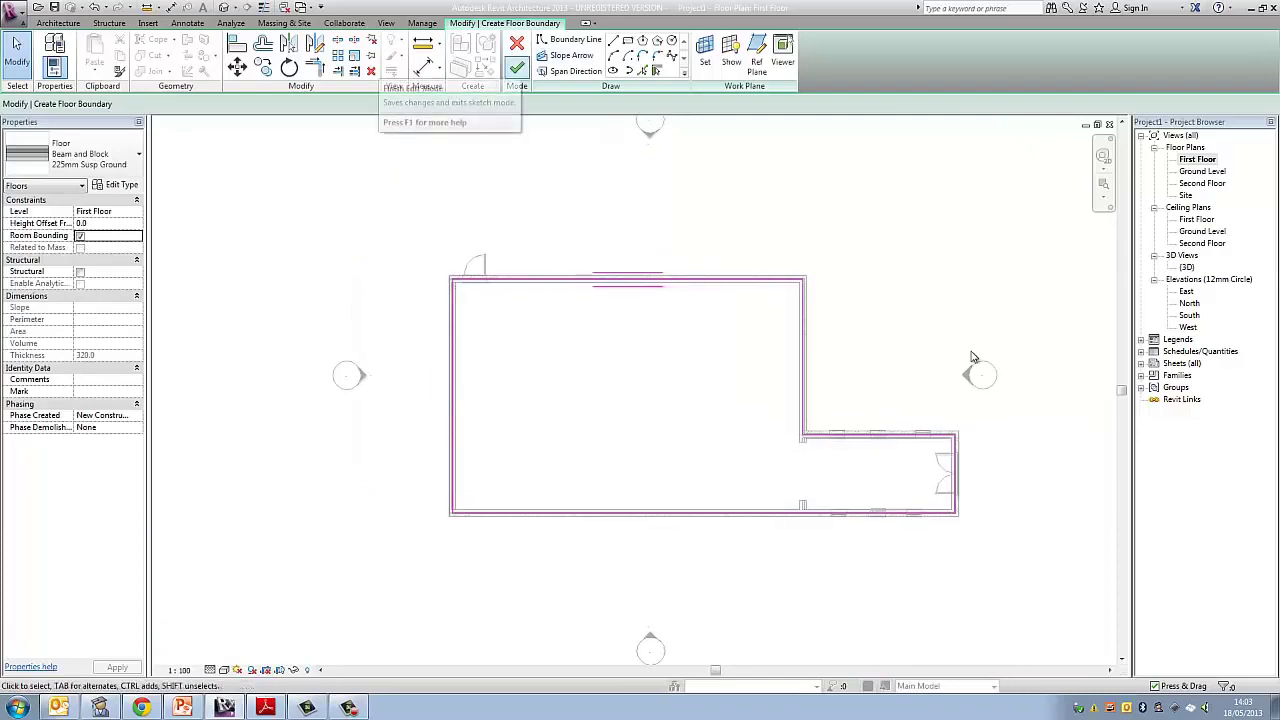
{"action": "left_click", "coordinate": [517, 68]}
{"action": "key", "text": "Escape"}
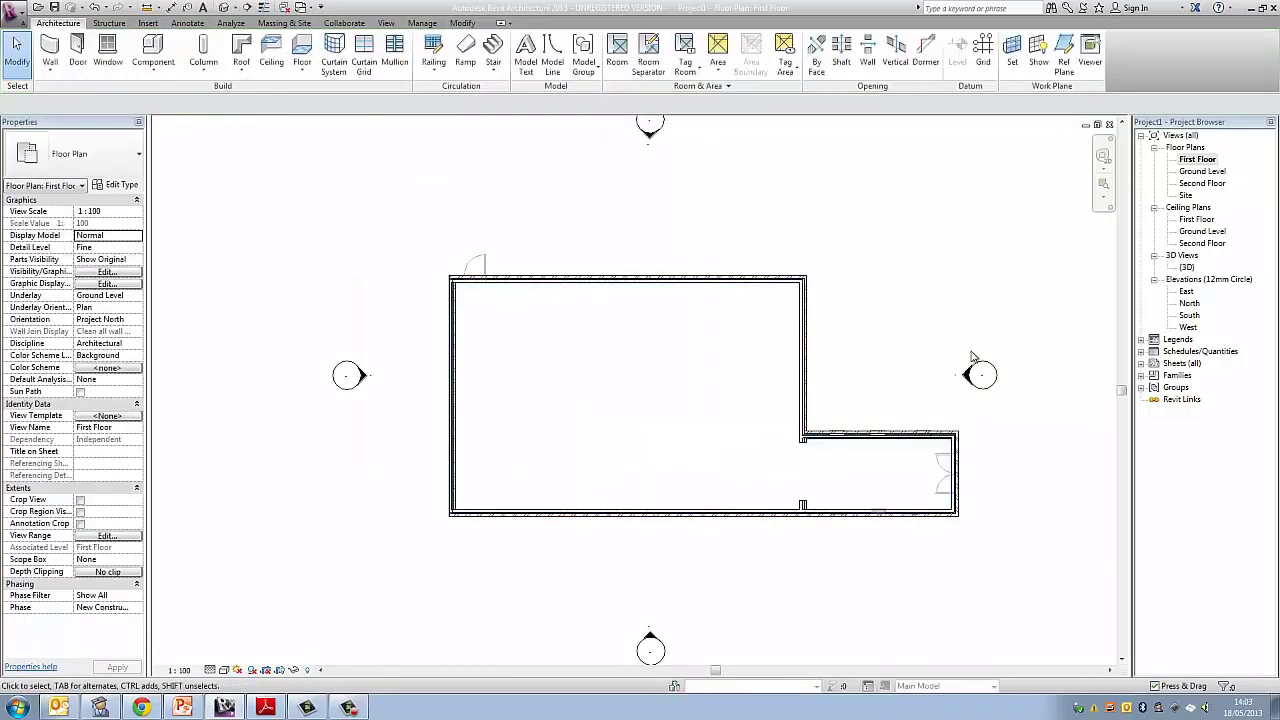
{"action": "key", "text": "3"}
{"action": "key", "text": "d"}
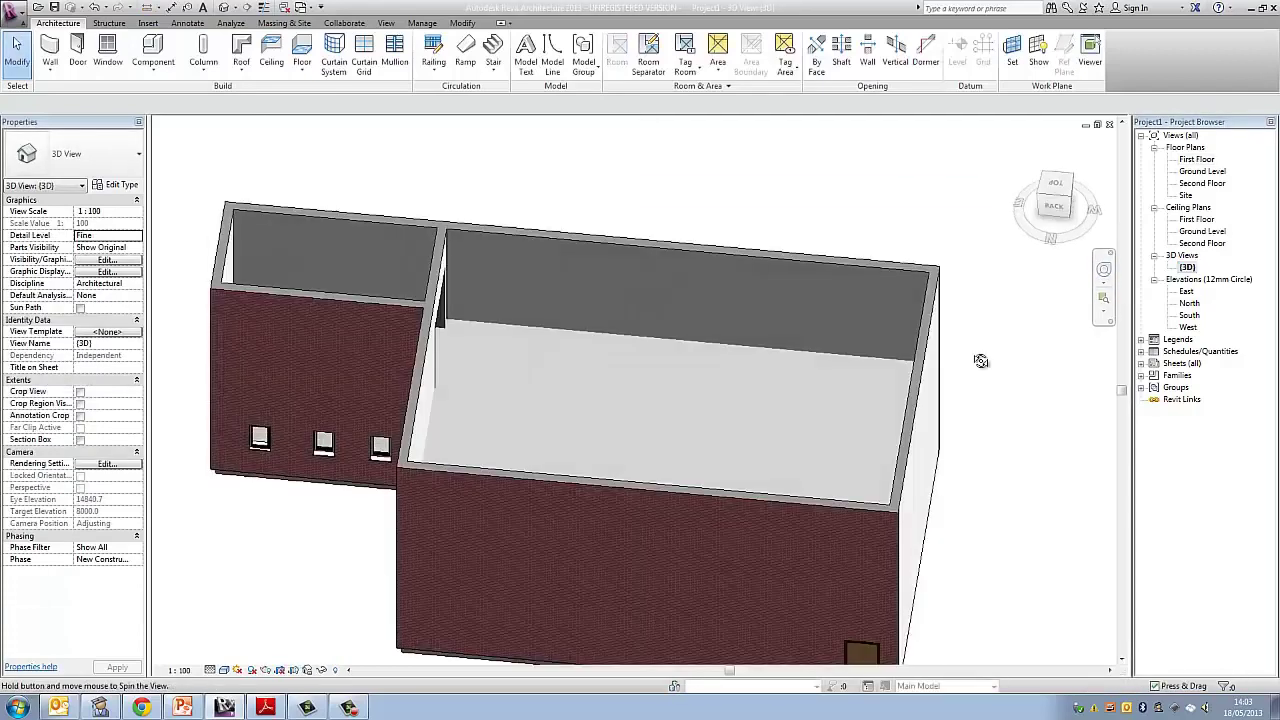
{"action": "middle_click_drag", "start_coordinate": [981, 361], "coordinate": [981, 361], "text": "shift"}
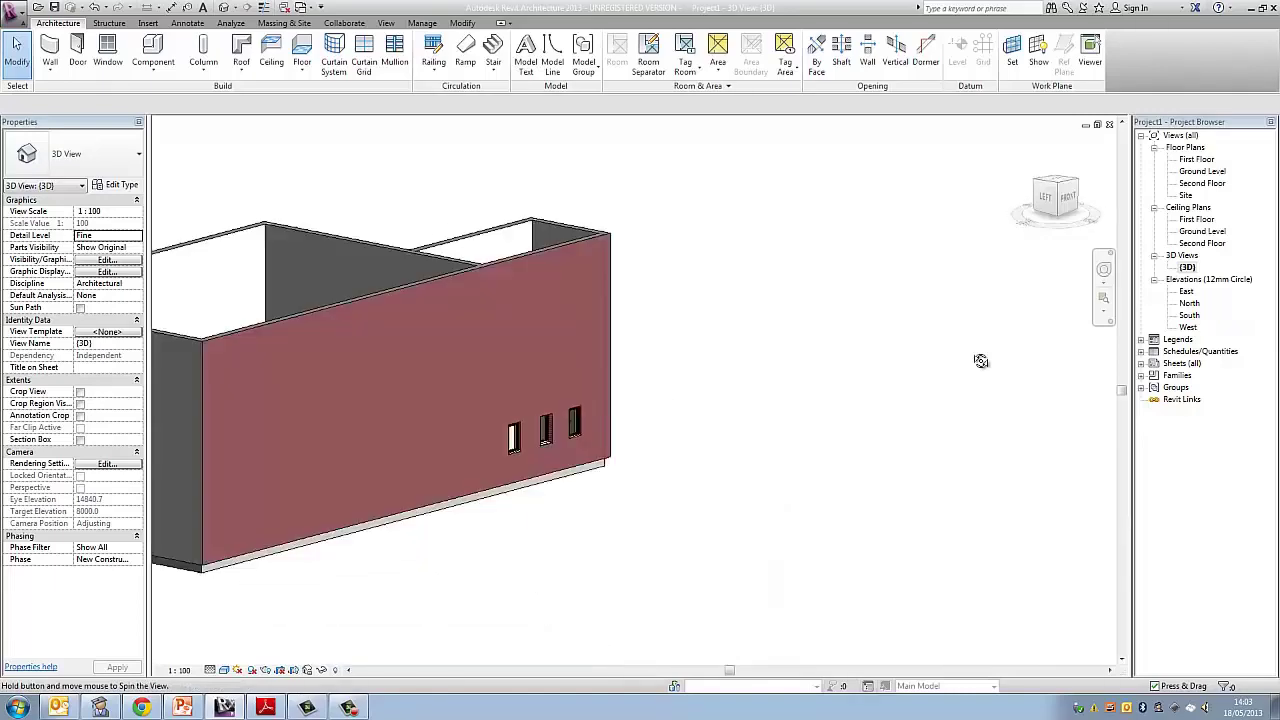
{"action": "middle_click_drag", "start_coordinate": [977, 360], "coordinate": [973, 357], "text": "shift"}
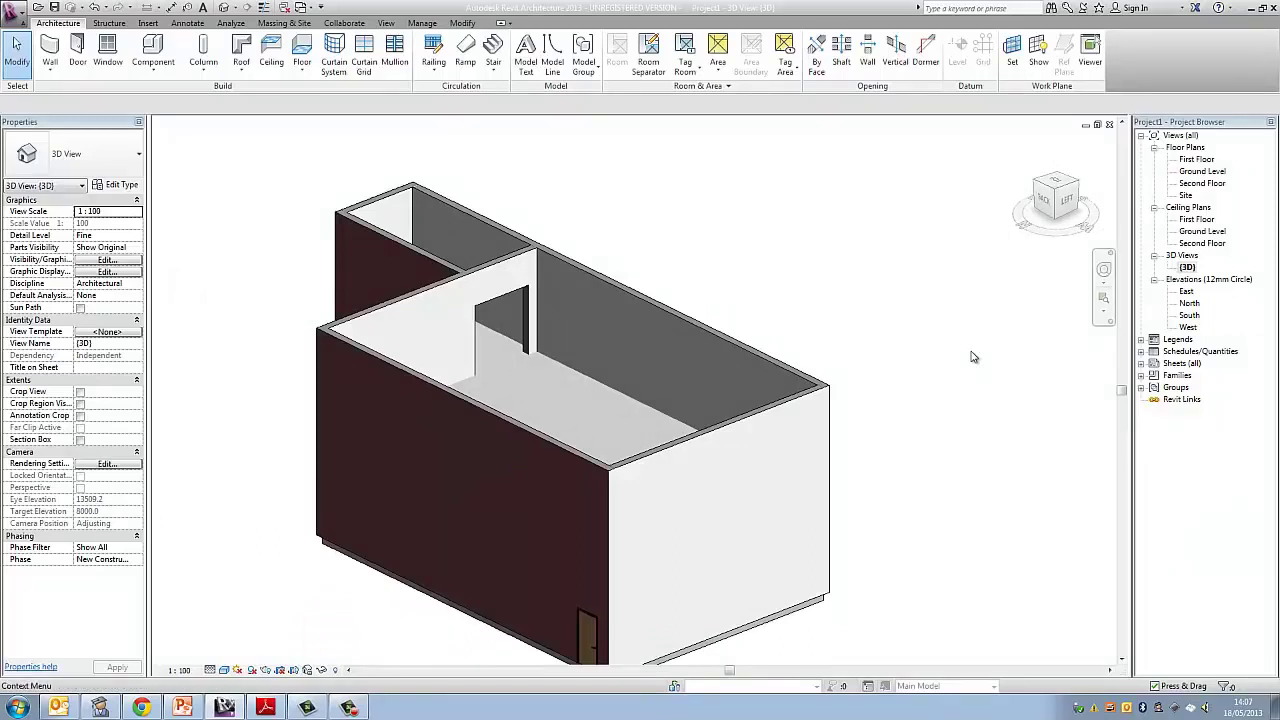
Open the Second Floor plan and start a roof by footprint using Pick Lines
{"action": "double_click", "coordinate": [1202, 183]}
{"action": "middle_click_drag", "start_coordinate": [974, 357], "coordinate": [839, 372]}
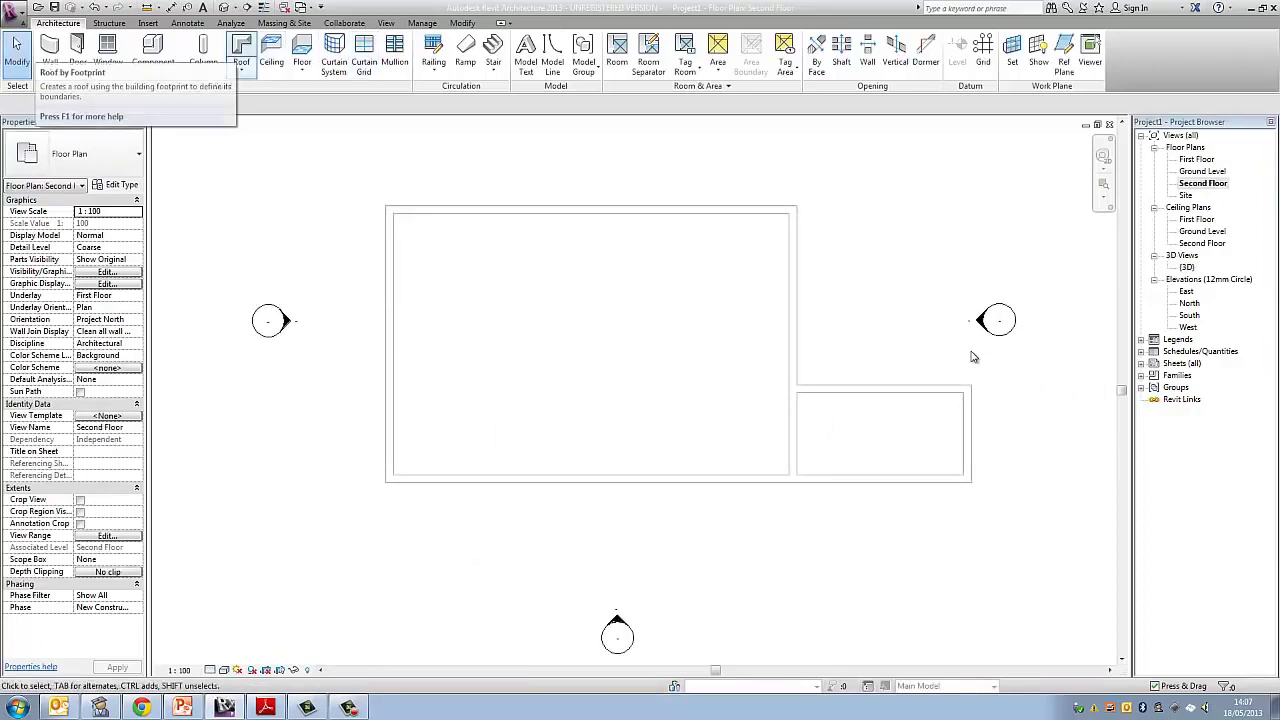
{"action": "left_click", "coordinate": [241, 48]}
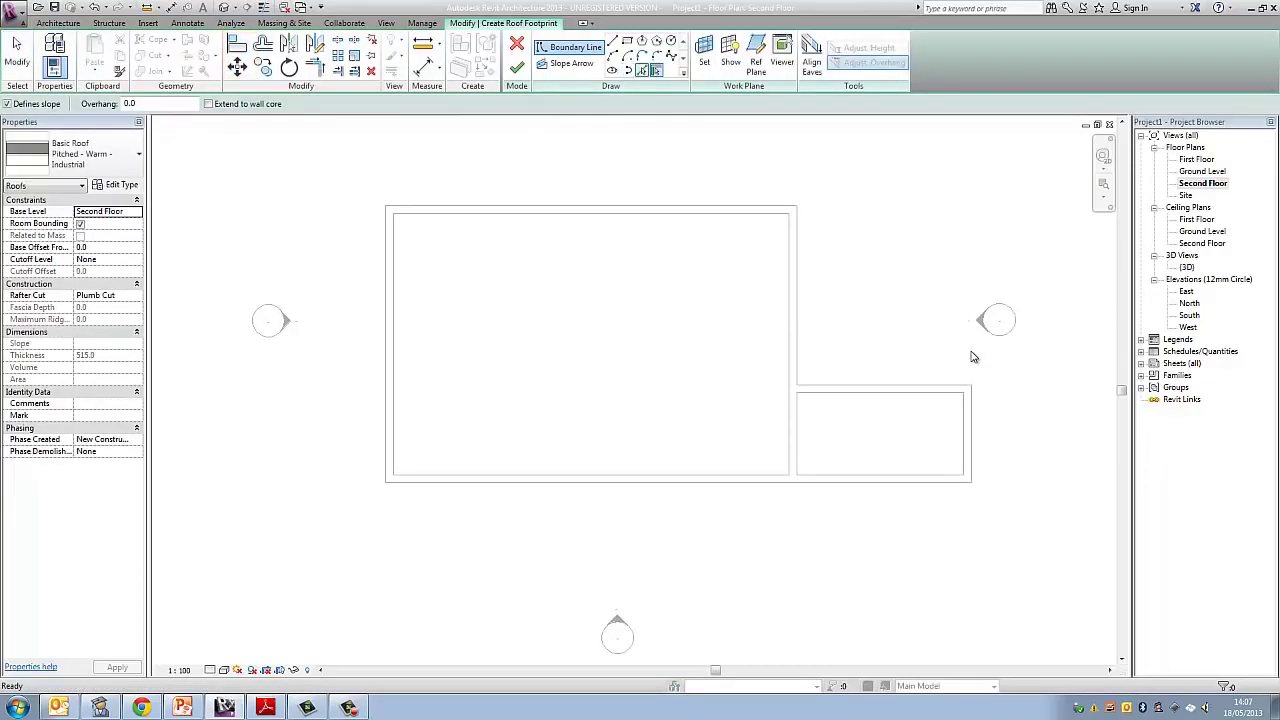
{"action": "left_click", "coordinate": [641, 71]}
Pick slope-defining roof boundary lines at 30° along the outer wall faces of the main building and extension
{"action": "scroll", "coordinate": [482, 207], "scroll_direction": "up", "scroll_amount": 5}
{"action": "scroll", "coordinate": [482, 207], "scroll_direction": "up", "scroll_amount": 1}
{"action": "left_click", "coordinate": [973, 357]}
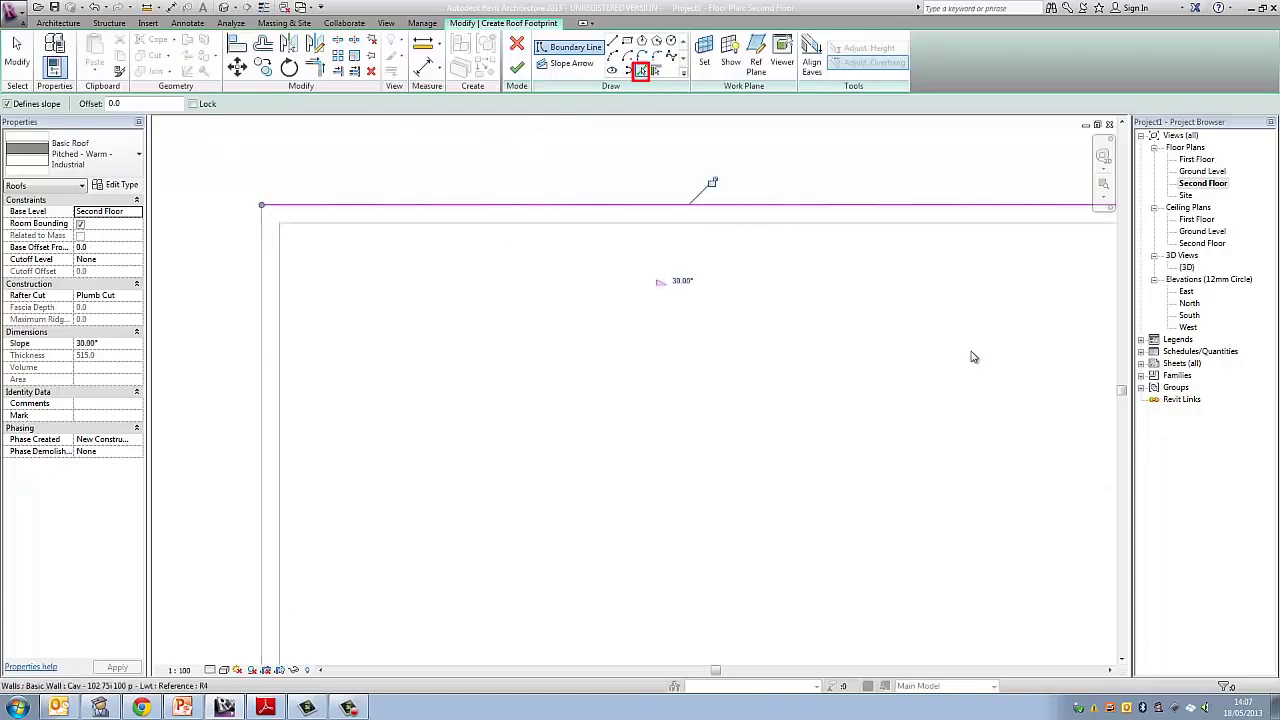
{"action": "scroll", "coordinate": [973, 357], "scroll_direction": "down", "scroll_amount": 1}
{"action": "middle_click_drag", "start_coordinate": [980, 360], "coordinate": [677, 314]}
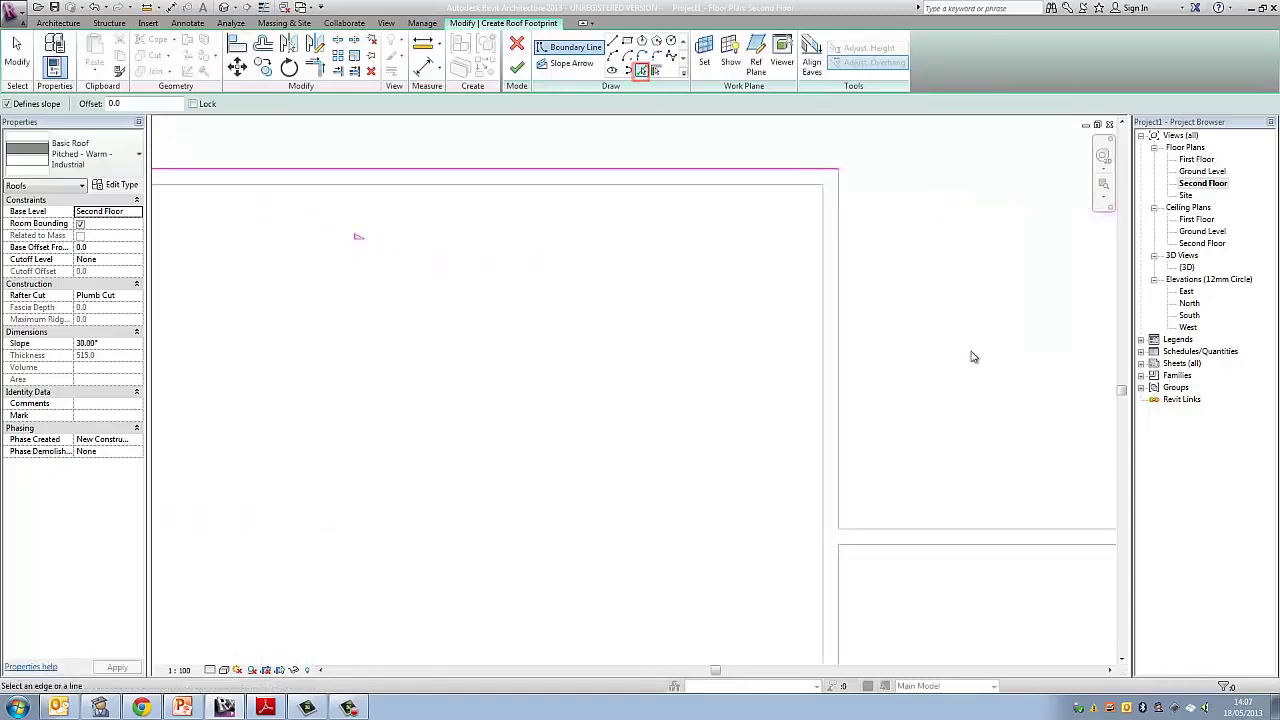
{"action": "left_click", "coordinate": [861, 440]}
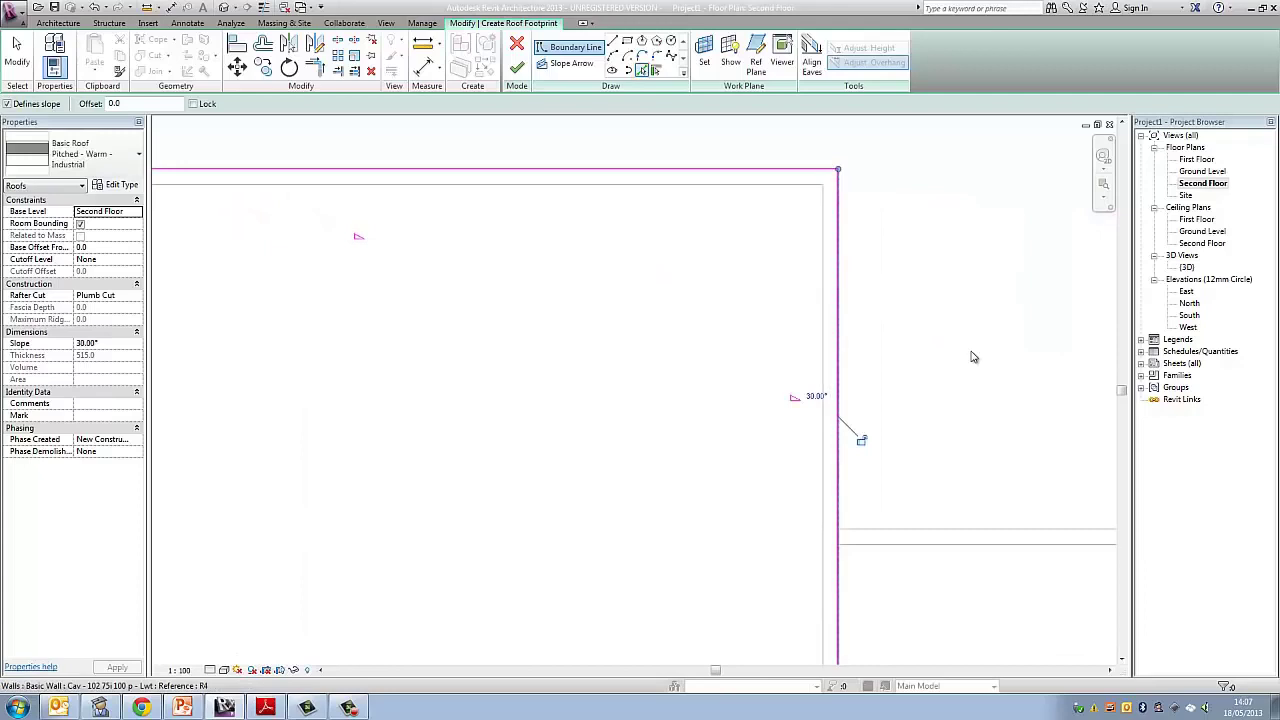
{"action": "middle_click_drag", "start_coordinate": [981, 361], "coordinate": [848, 319]}
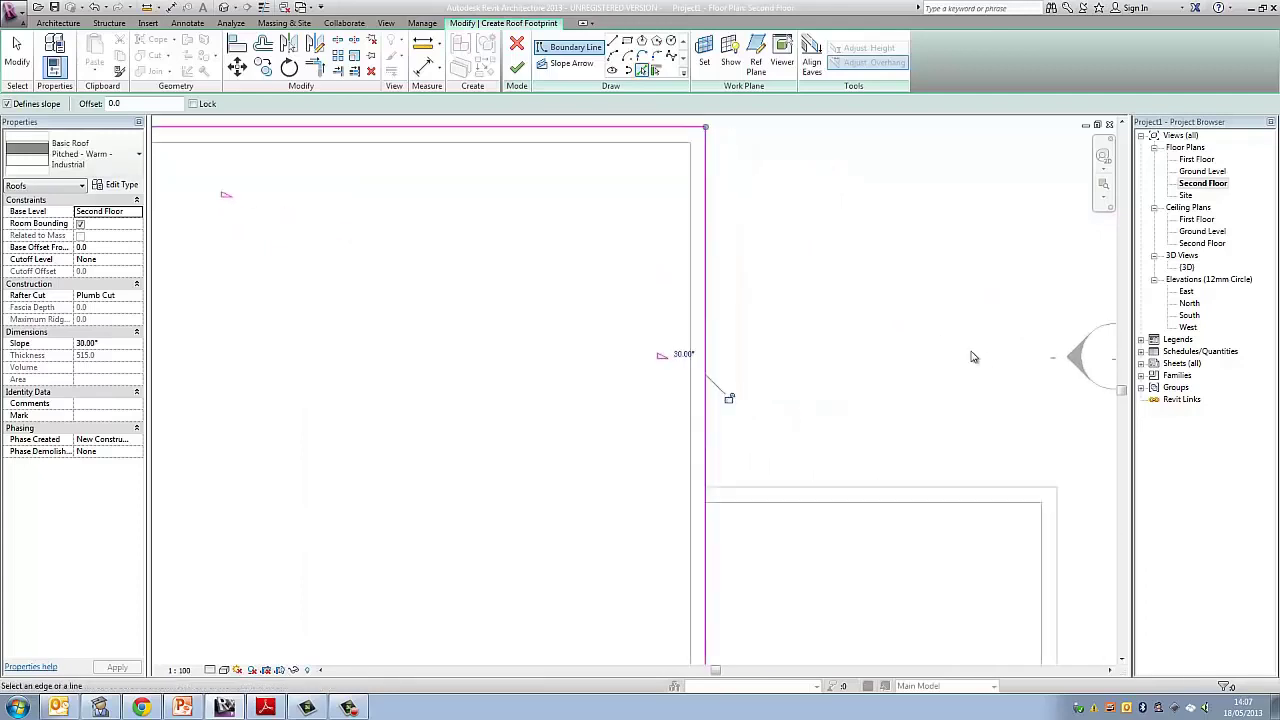
{"action": "left_click", "coordinate": [881, 488]}
{"action": "middle_click_drag", "start_coordinate": [980, 590], "coordinate": [923, 165]}
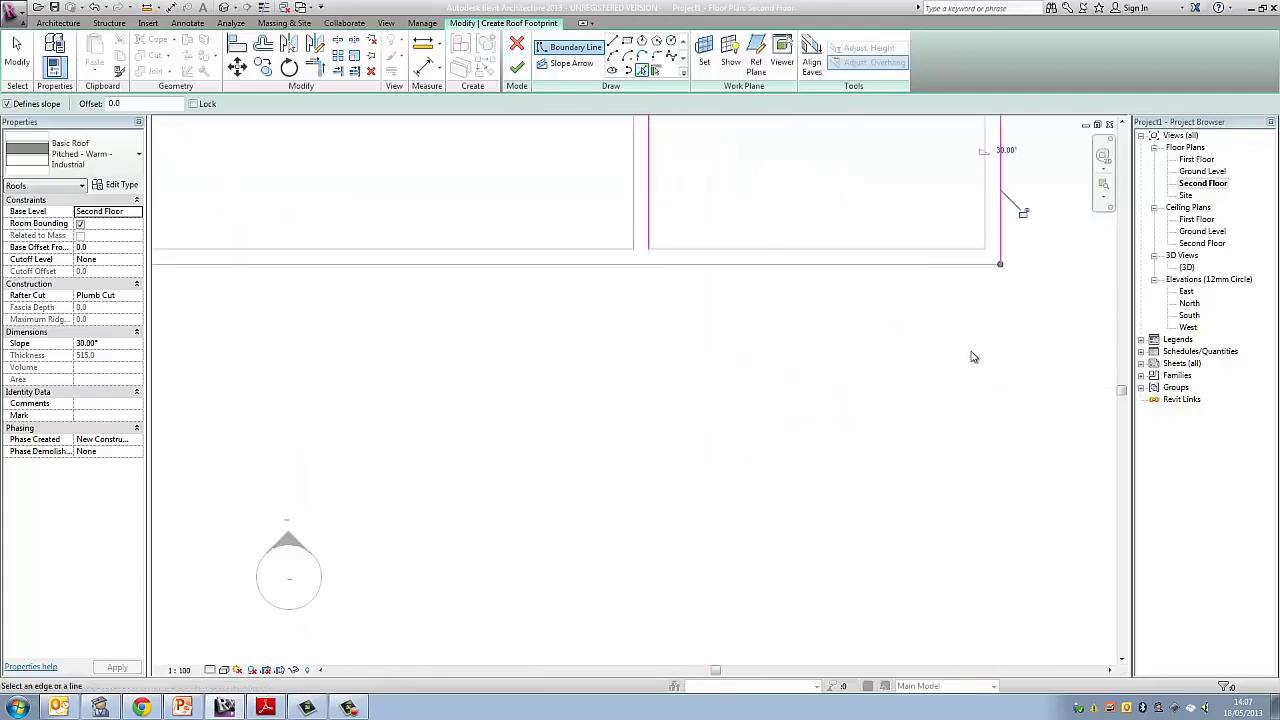
{"action": "left_click", "coordinate": [725, 257]}
{"action": "scroll", "coordinate": [725, 257], "scroll_direction": "down", "scroll_amount": 5}
{"action": "middle_click_drag", "start_coordinate": [725, 257], "coordinate": [873, 381]}
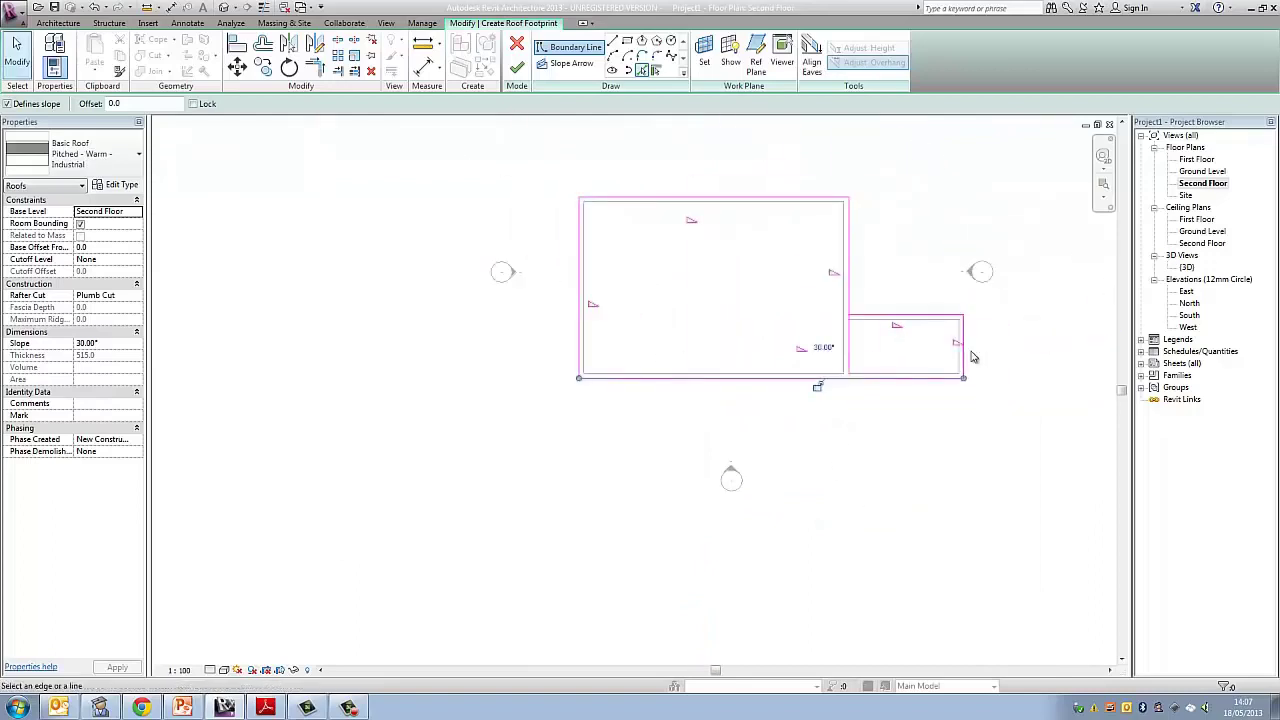
Shorten the main building's east roof boundary line to end at the extension's north boundary line
{"action": "left_click", "coordinate": [17, 52]}
{"action": "scroll", "coordinate": [973, 357], "scroll_direction": "up", "scroll_amount": 3}
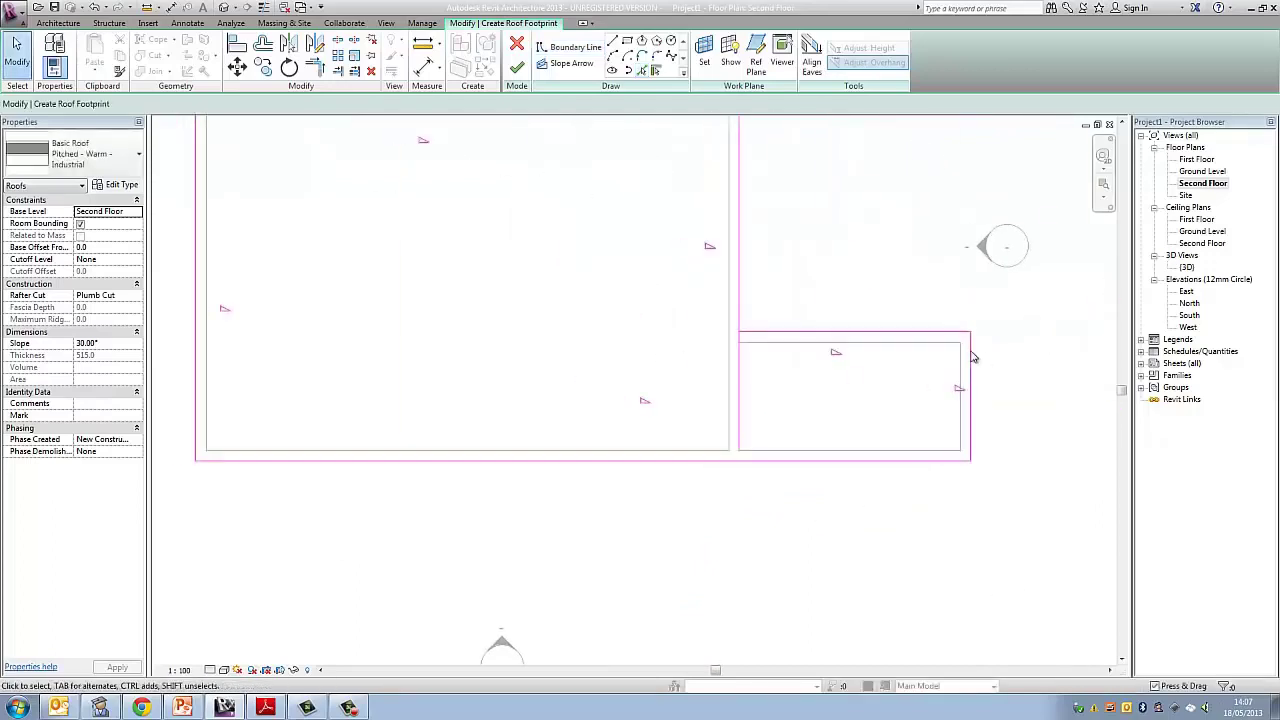
{"action": "left_click", "coordinate": [739, 415]}
{"action": "left_click_drag", "start_coordinate": [739, 450], "coordinate": [739, 331]}
{"action": "key", "text": "Escape"}
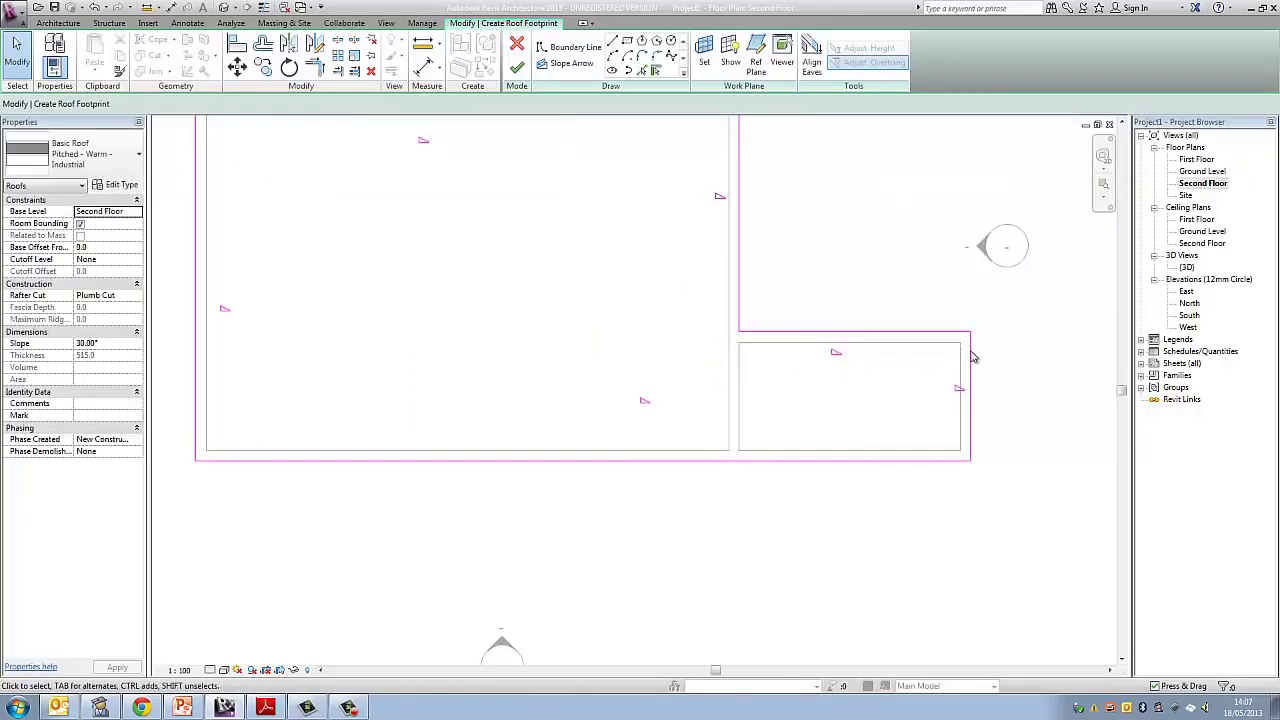
Finish the roof footprint sketch and inspect the hipped roof in the 3D view
{"action": "middle_click_drag", "start_coordinate": [800, 290], "coordinate": [840, 607]}
{"action": "scroll", "coordinate": [973, 357], "scroll_direction": "up", "scroll_amount": 5}
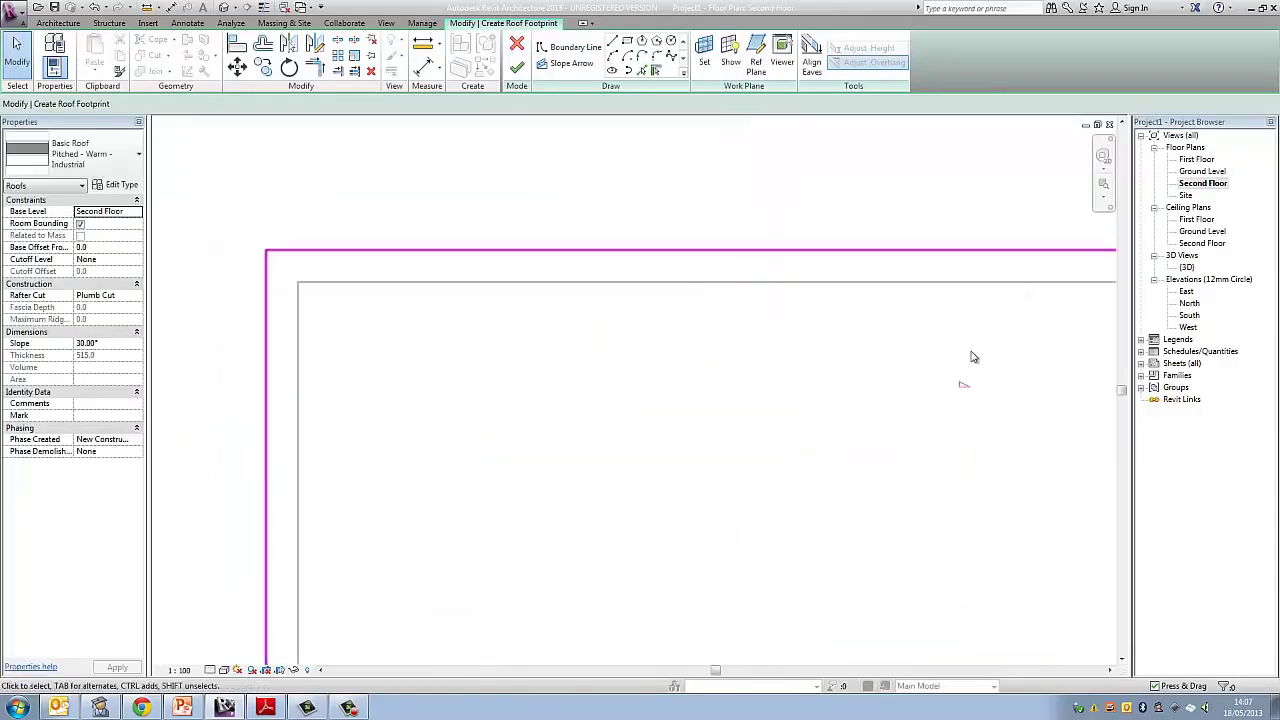
{"action": "scroll", "coordinate": [973, 357], "scroll_direction": "down", "scroll_amount": 5}
{"action": "left_click", "coordinate": [517, 67]}
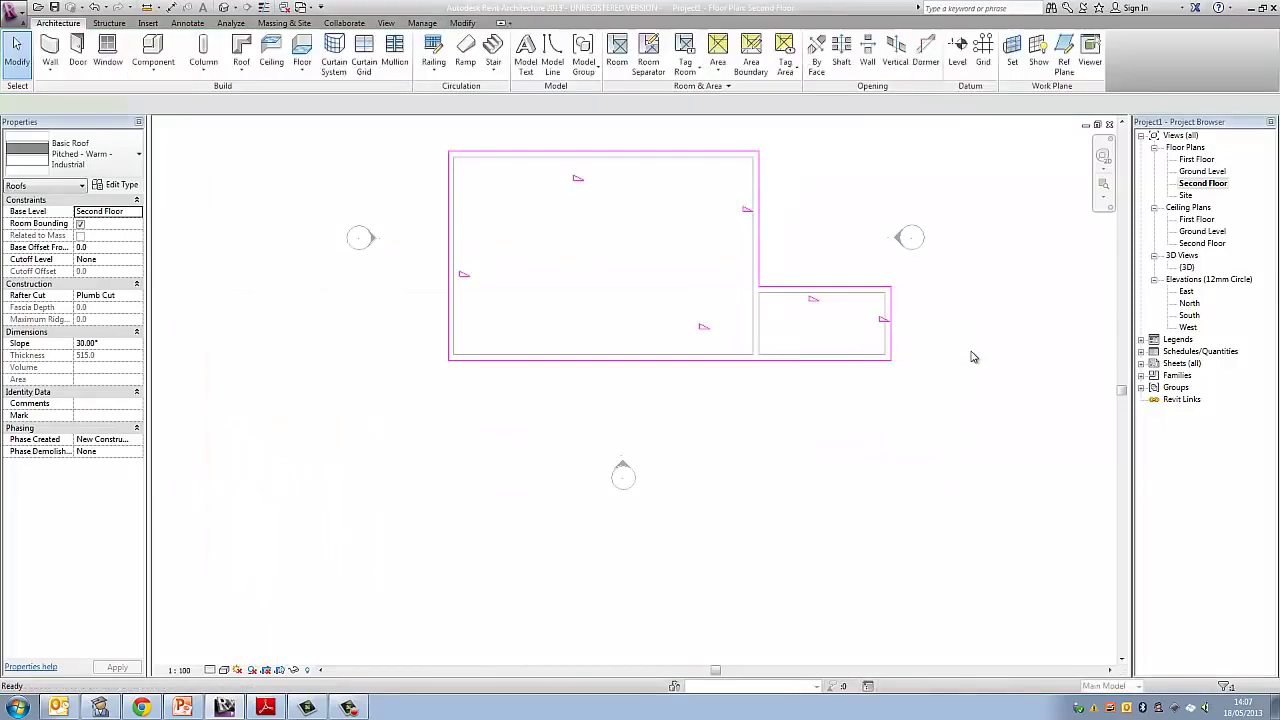
{"action": "key", "text": "Escape"}
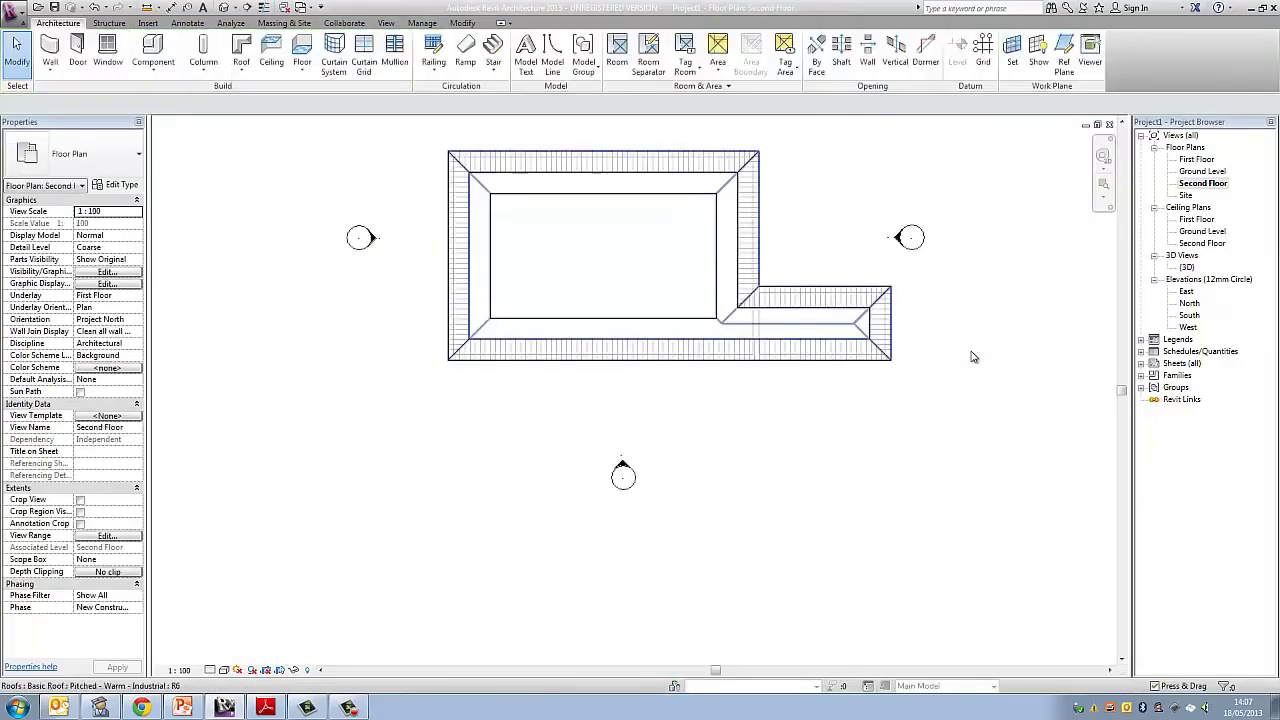
{"action": "key", "text": "3"}
{"action": "key", "text": "d"}
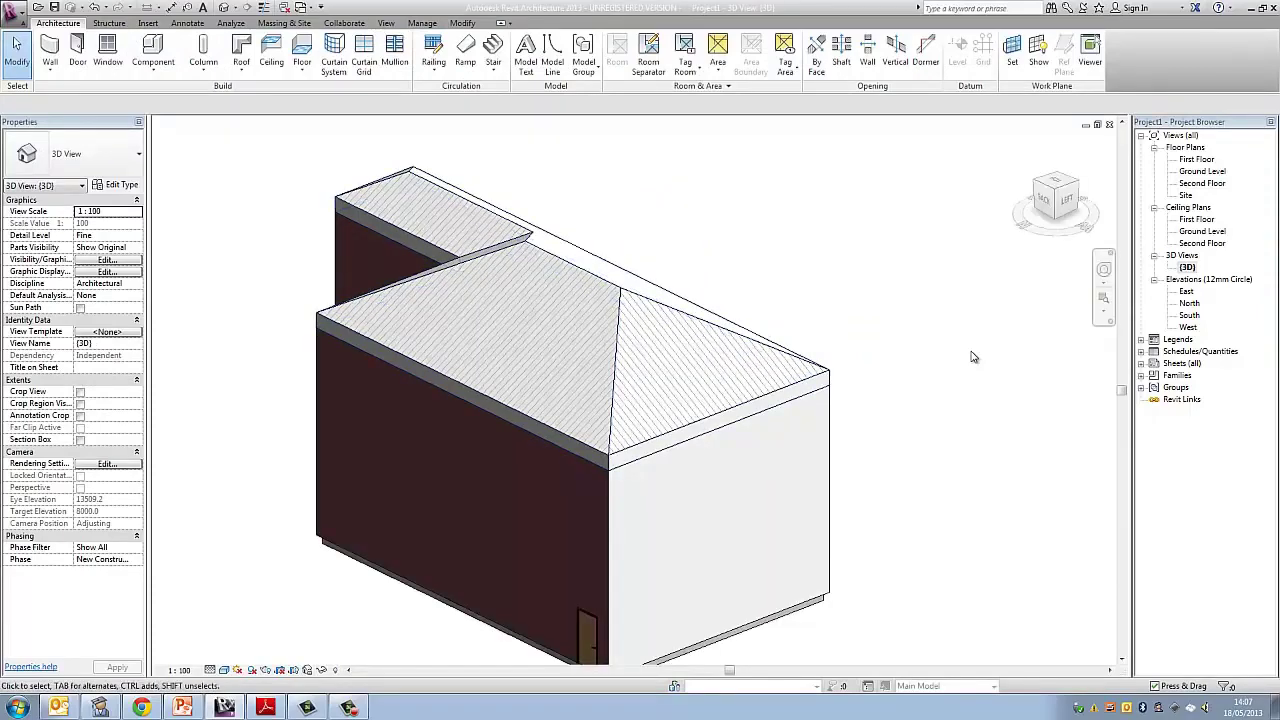
{"action": "middle_click_drag", "start_coordinate": [973, 357], "coordinate": [973, 357], "text": "shift"}
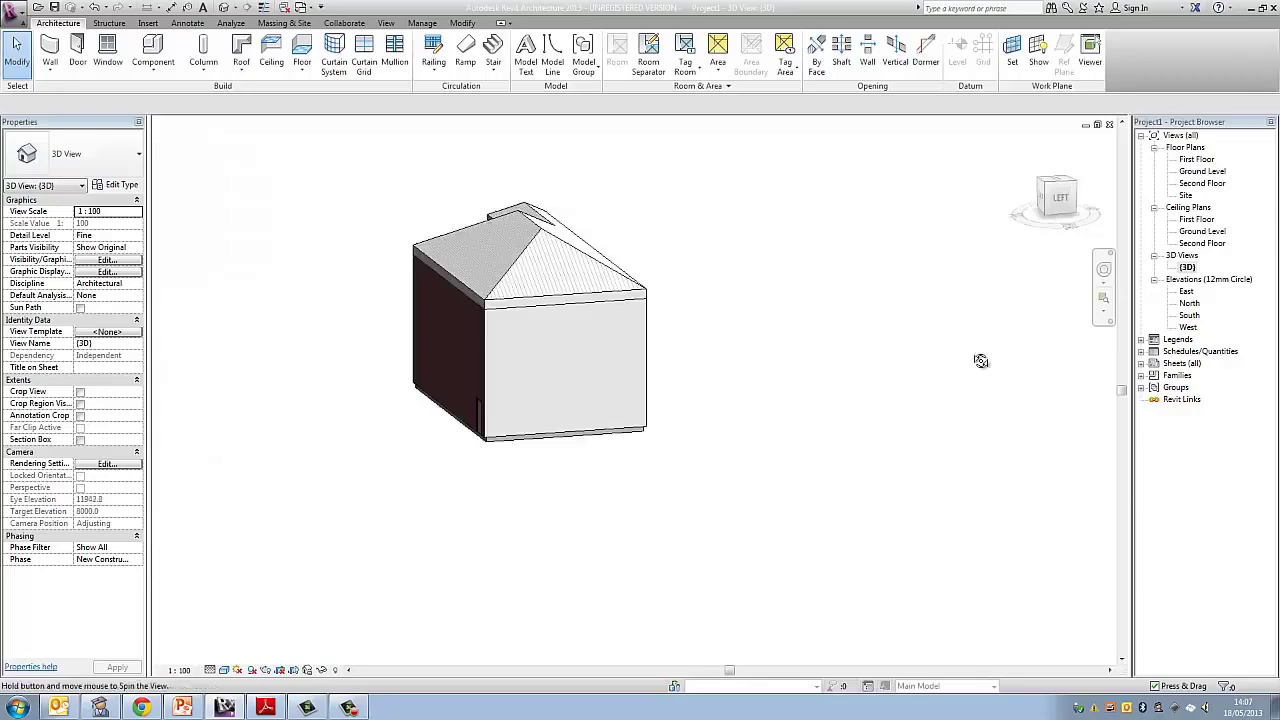
{"action": "middle_click_drag", "start_coordinate": [981, 361], "coordinate": [973, 357], "text": "shift"}
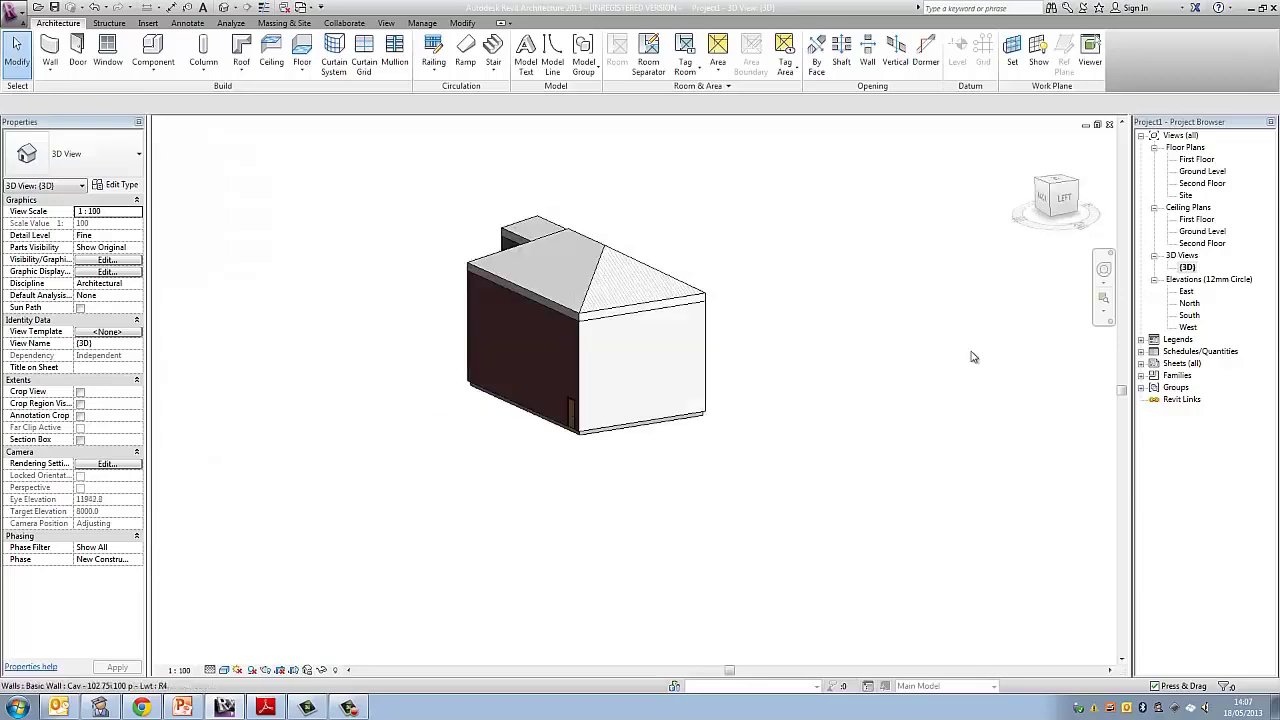
Select the main building's west wall in 3D and locate it in the Ground Level plan
{"action": "left_click", "coordinate": [973, 357]}
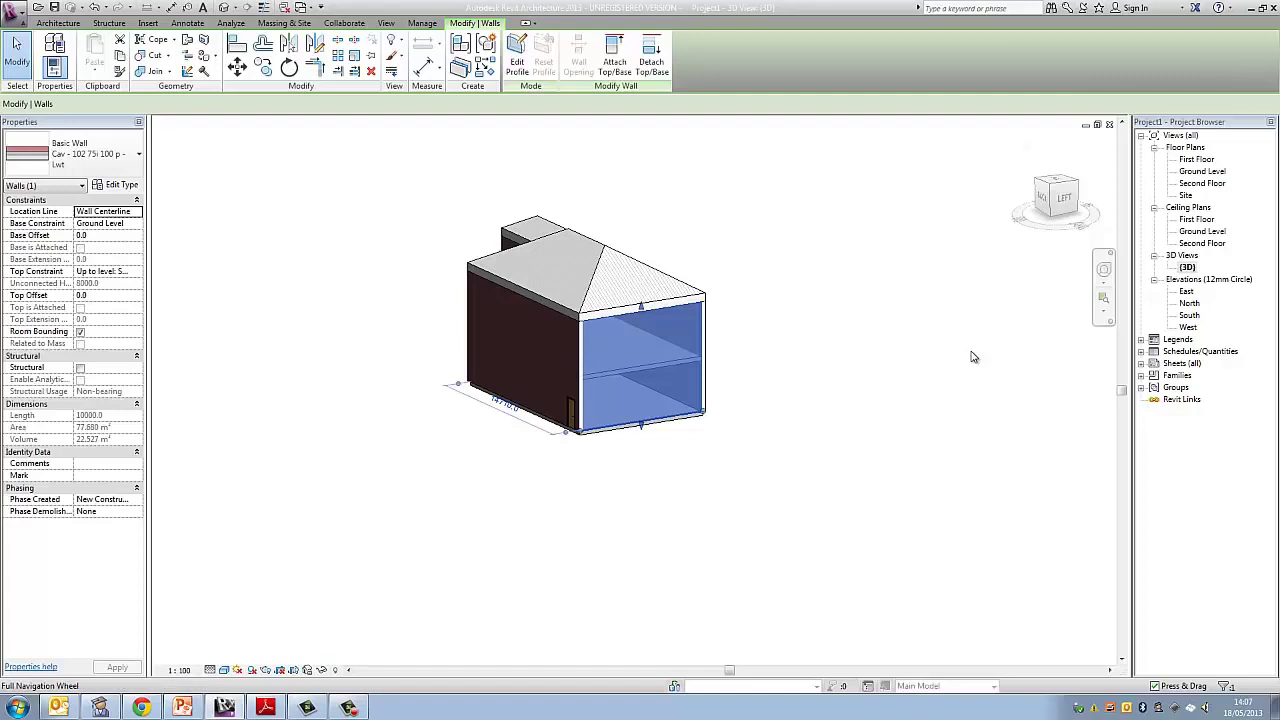
{"action": "double_click", "coordinate": [1202, 171]}
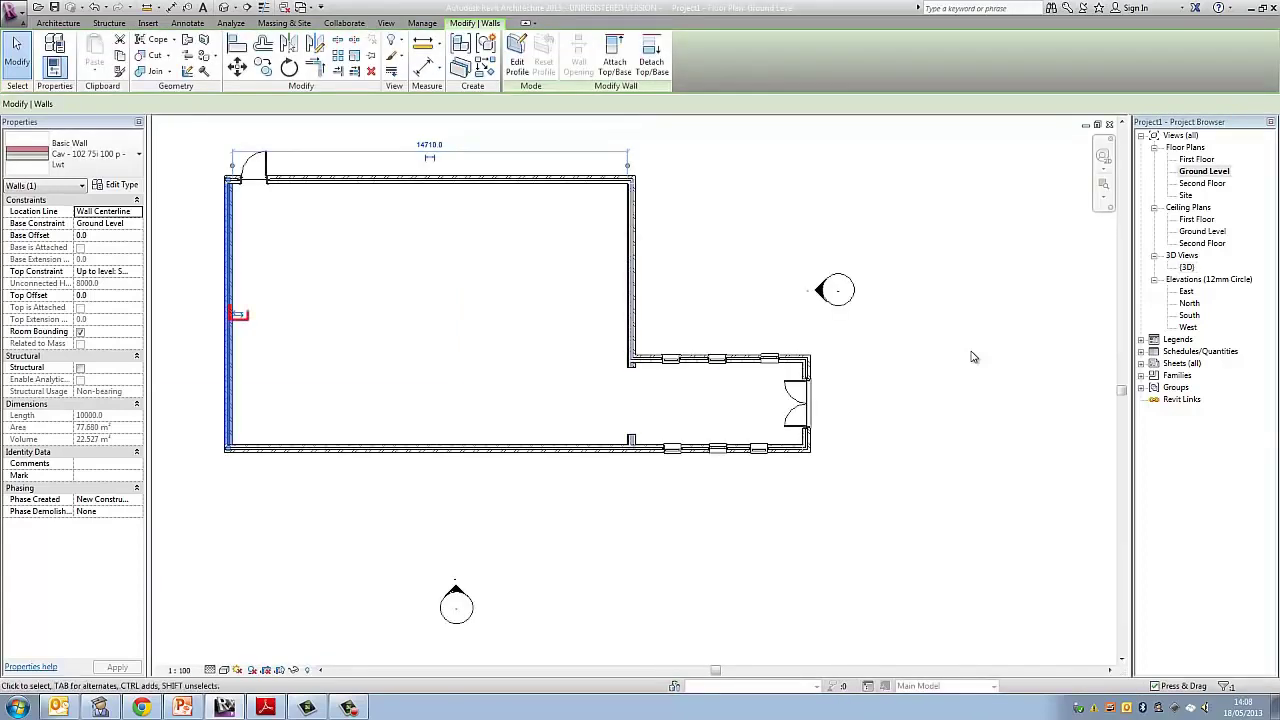
{"action": "key", "text": "Escape"}
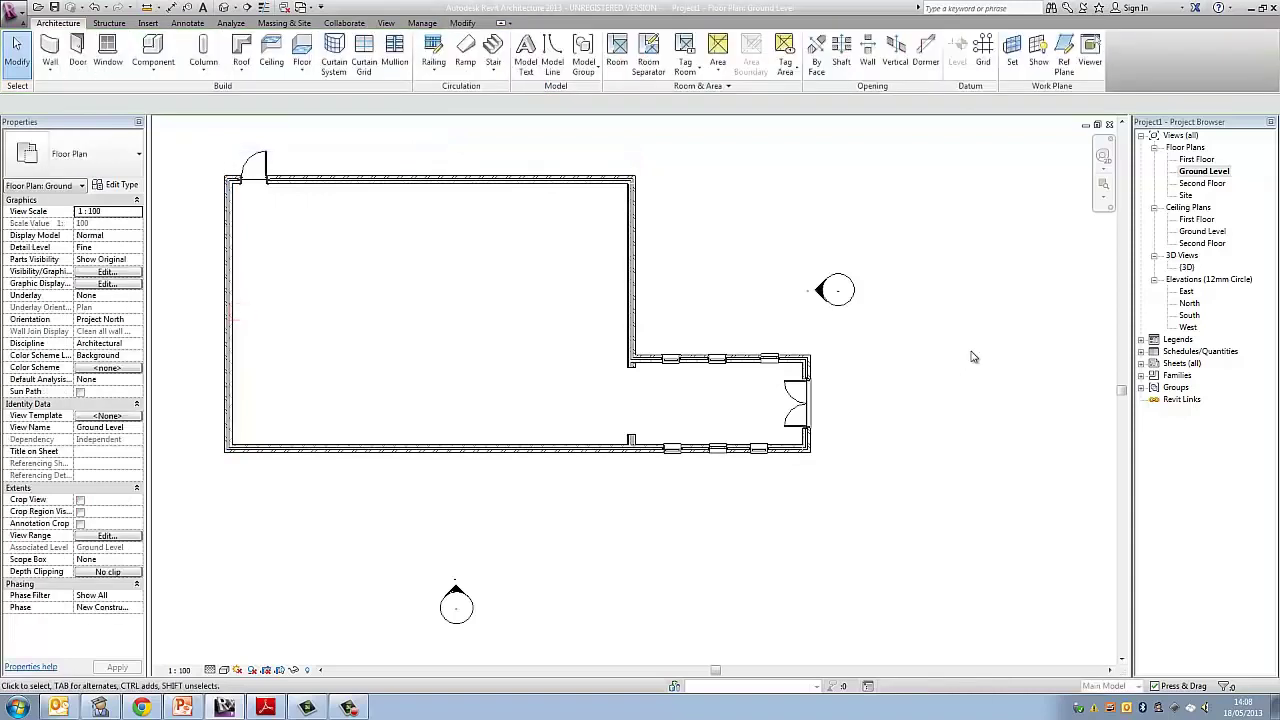
Return to the 3D view and change the hipped roof's type to Flat - Warm Concrete
{"action": "key", "text": "ctrl+Tab"}
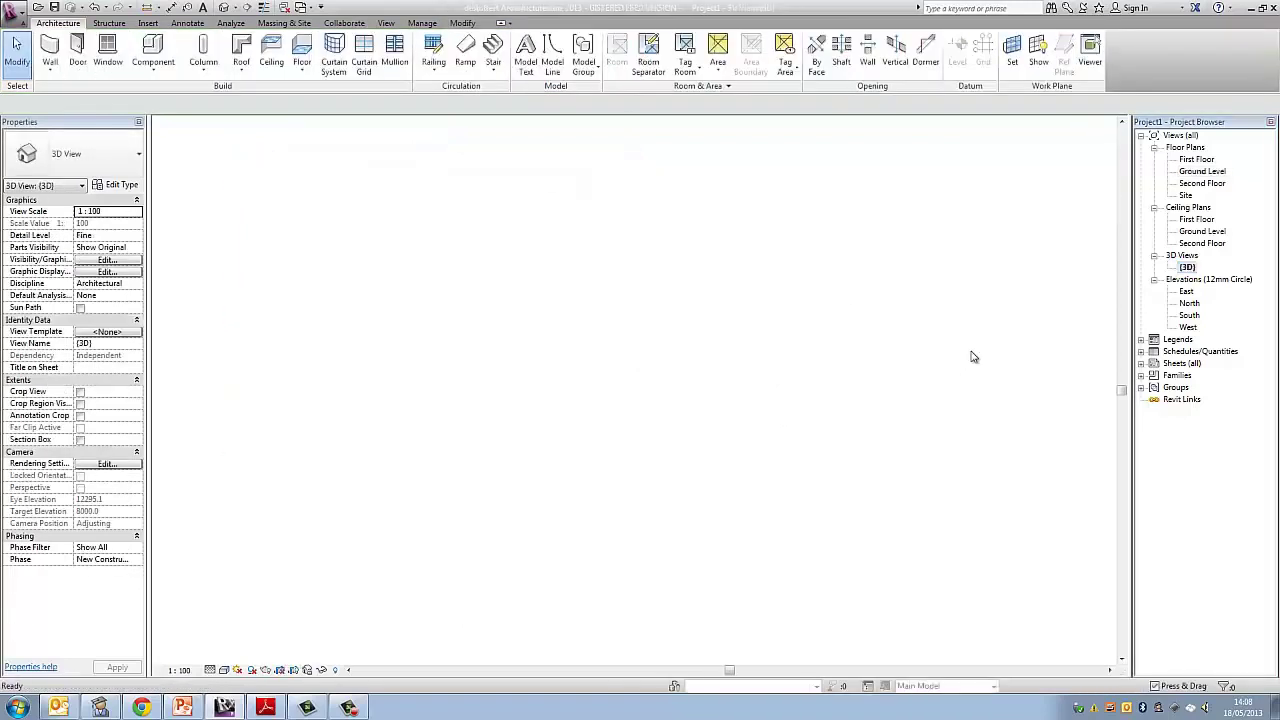
{"action": "scroll", "coordinate": [974, 357], "scroll_direction": "up", "scroll_amount": 1}
{"action": "middle_click_drag", "start_coordinate": [974, 357], "coordinate": [974, 357], "text": "shift"}
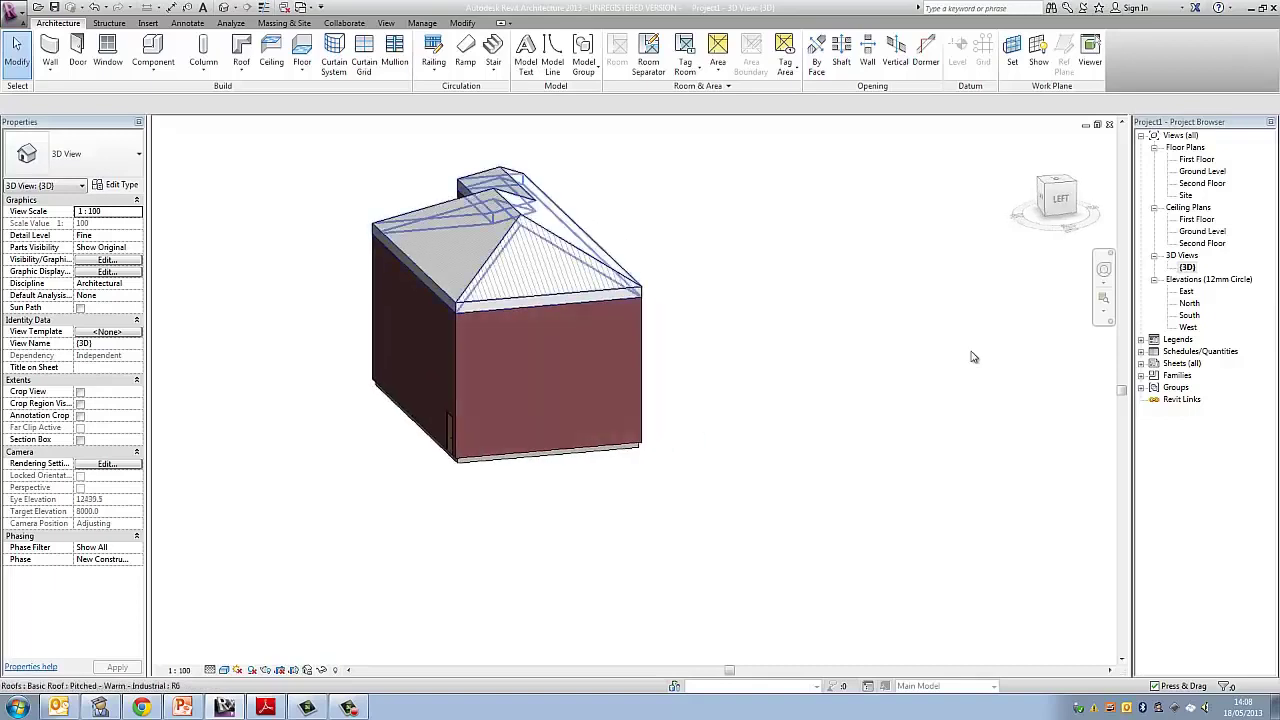
{"action": "left_click", "coordinate": [548, 304]}
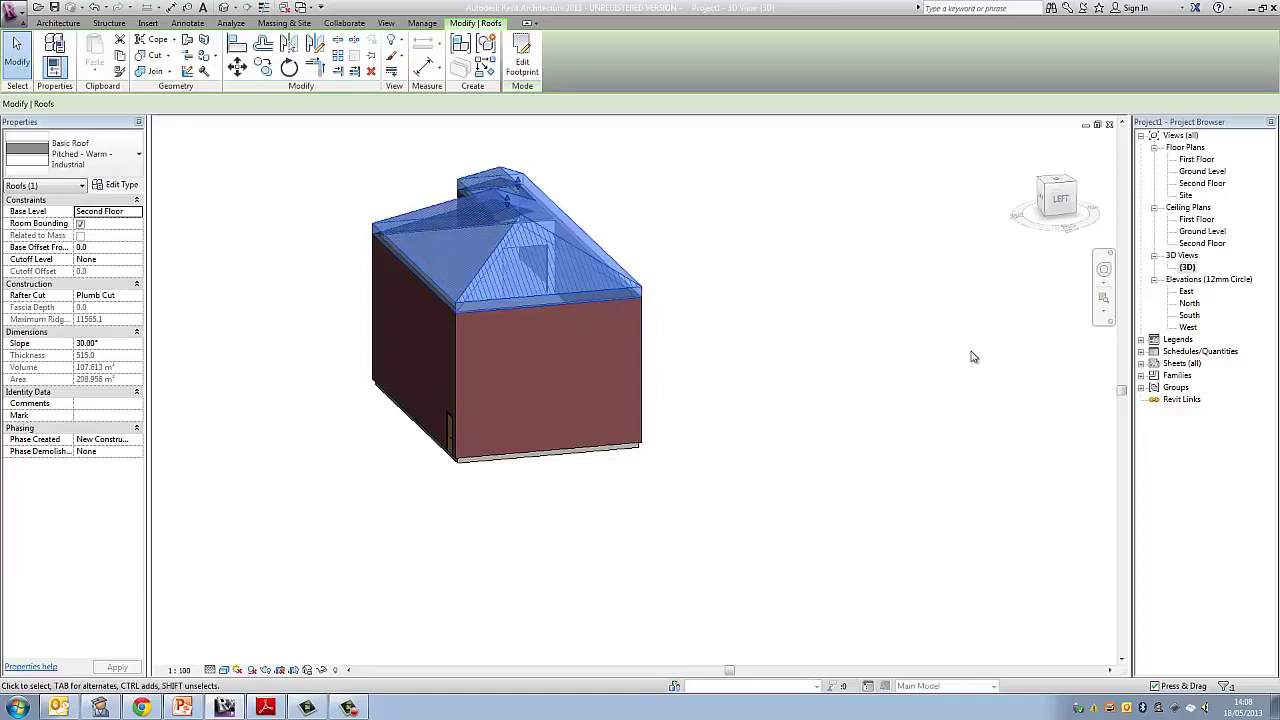
{"action": "left_click", "coordinate": [84, 155]}
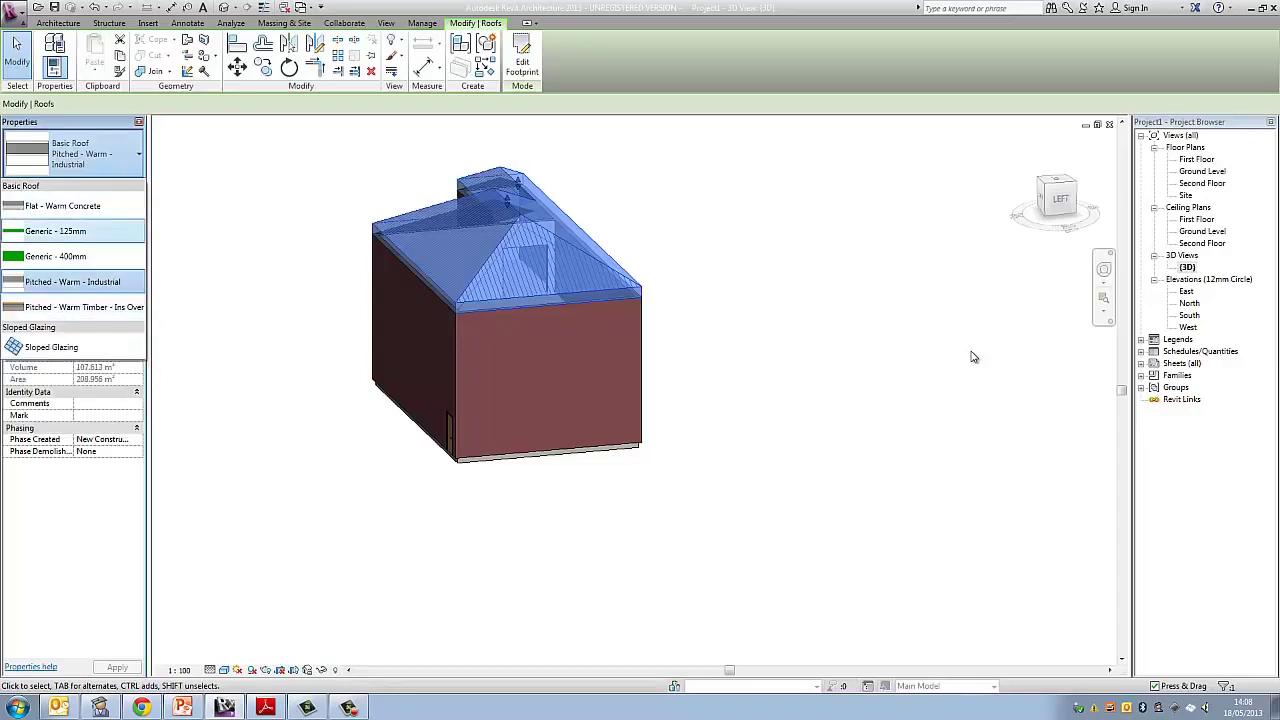
{"action": "key", "text": "Up"}
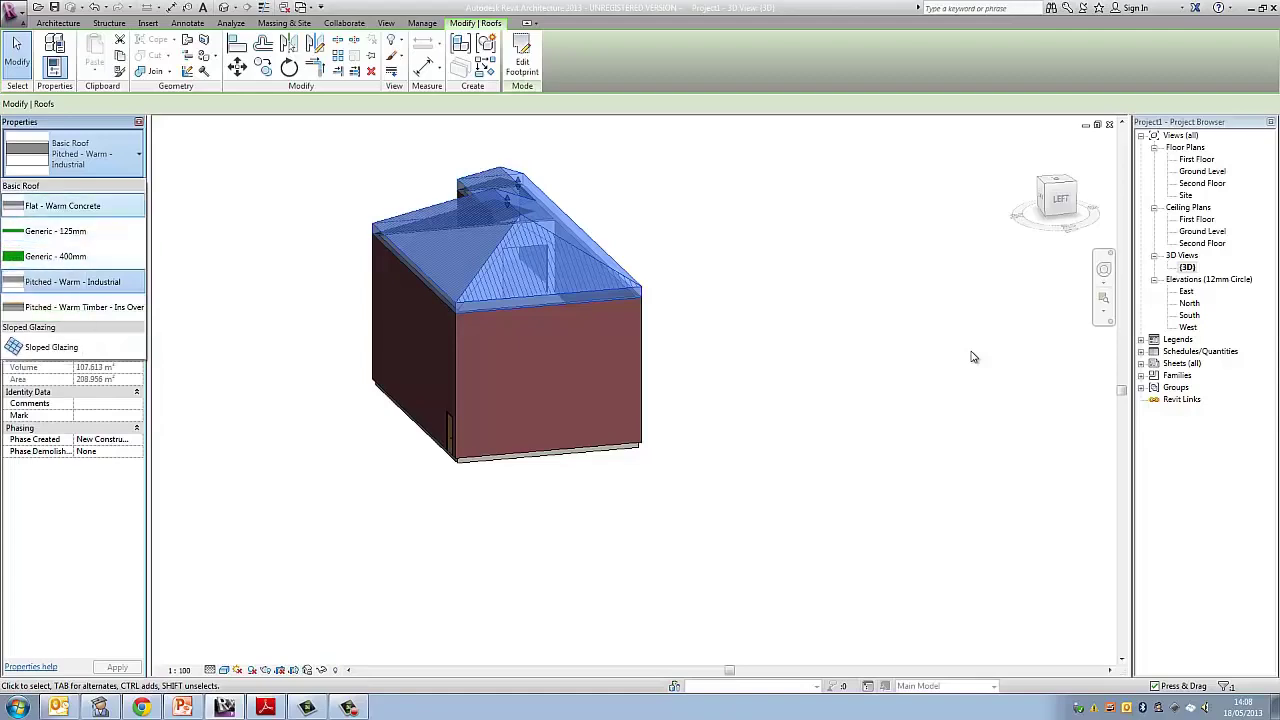
{"action": "key", "text": "Return"}
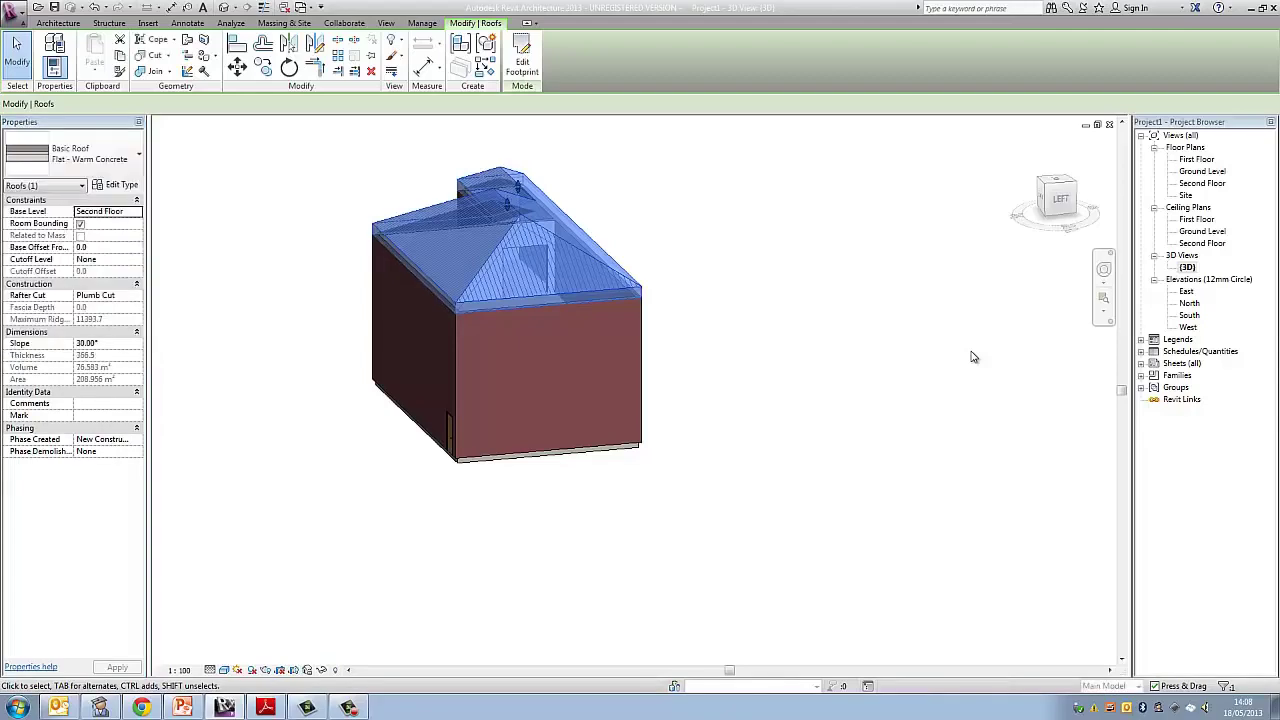
{"action": "key", "text": "Escape"}
Change the hipped roof's type to Generic - 125mm and deselect the roof
{"action": "left_click", "coordinate": [549, 304]}
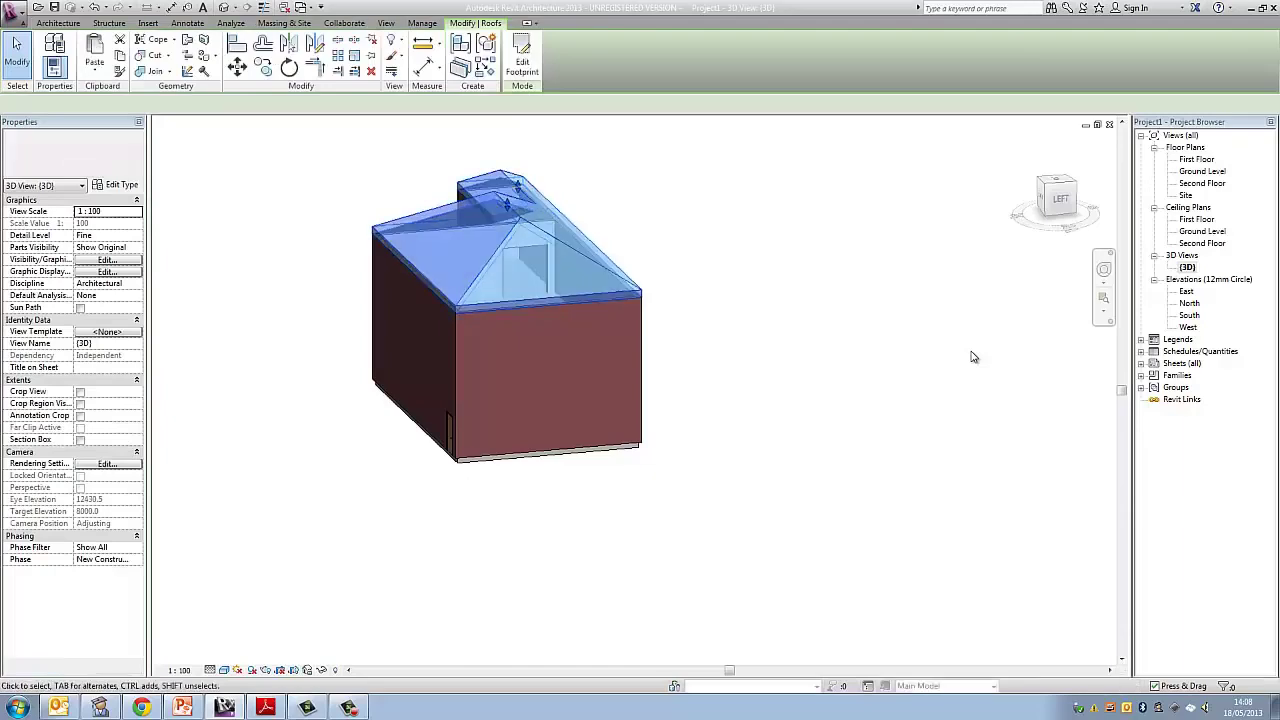
{"action": "left_click", "coordinate": [73, 154]}
{"action": "key", "text": "Return"}
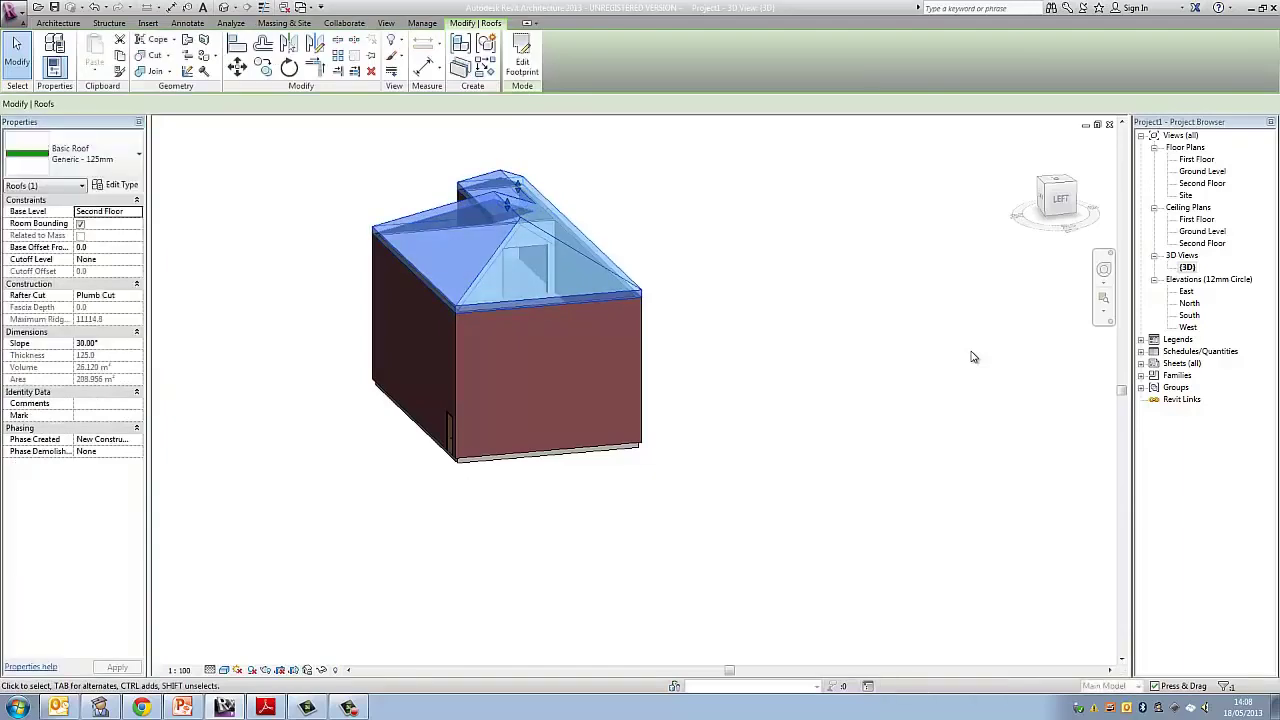
{"action": "key", "text": "Escape"}
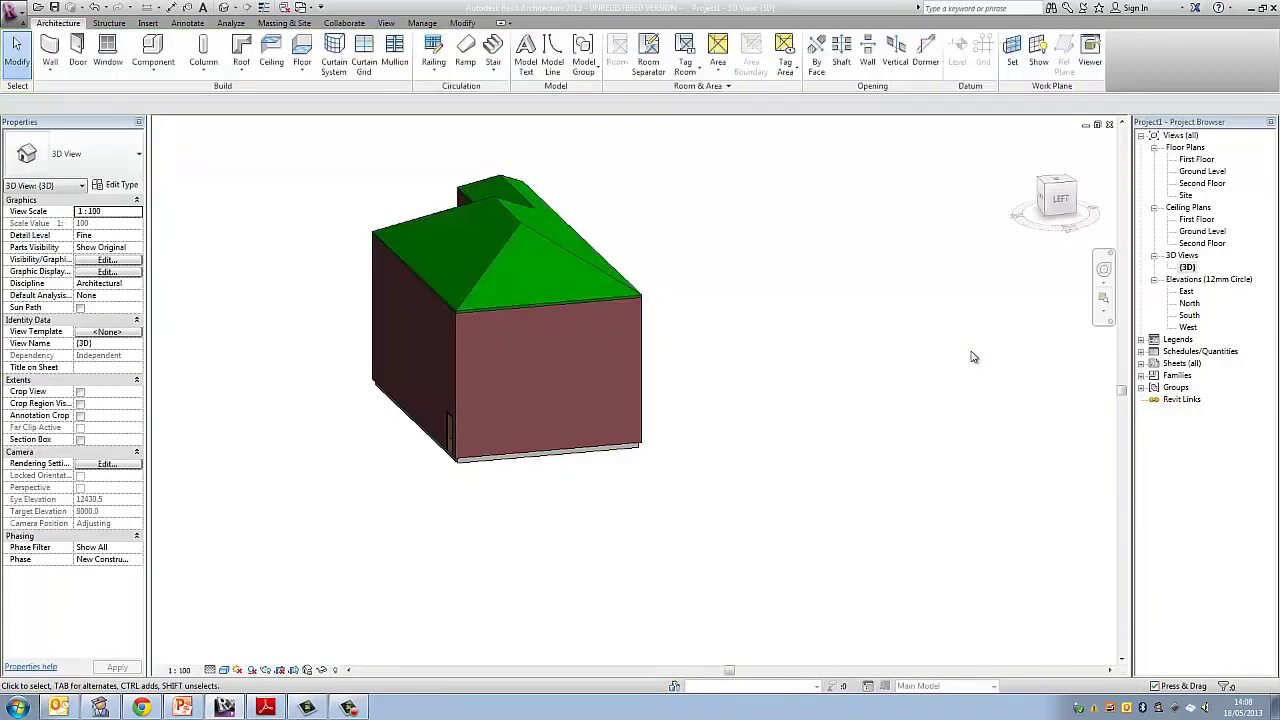
Select the hipped roof again and open its list of available roof types
{"action": "left_click", "coordinate": [549, 304]}
{"action": "left_click", "coordinate": [73, 154]}
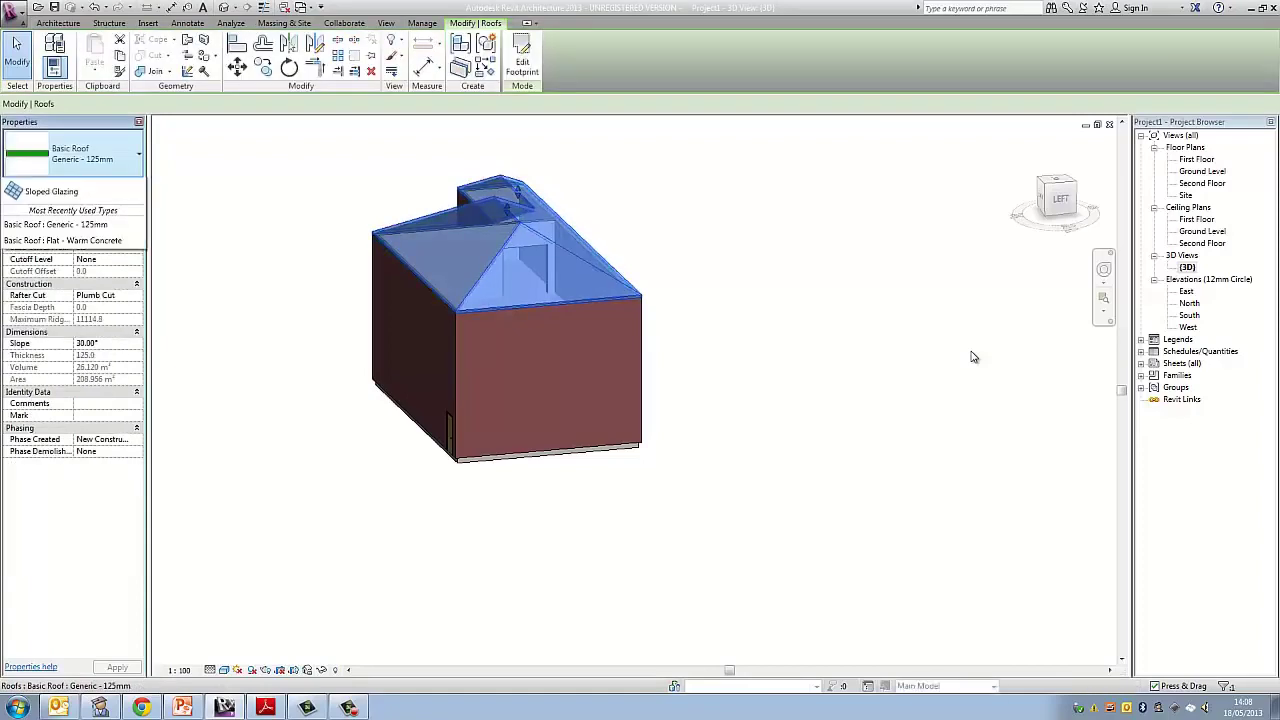